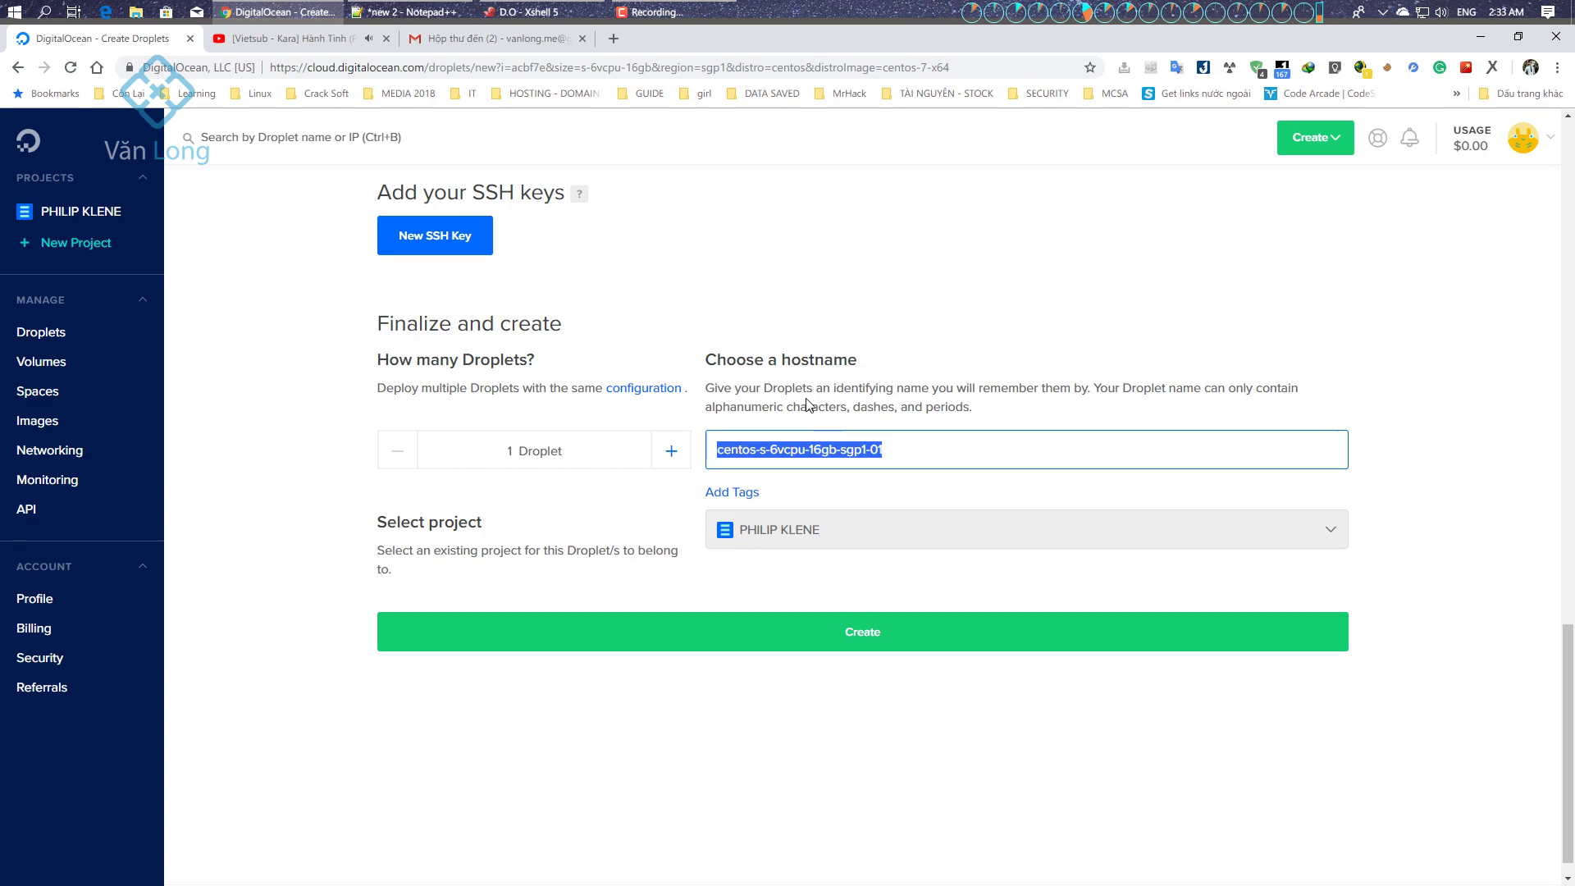
Set the Droplet's hostname to vm and create the Droplet
text(vm)
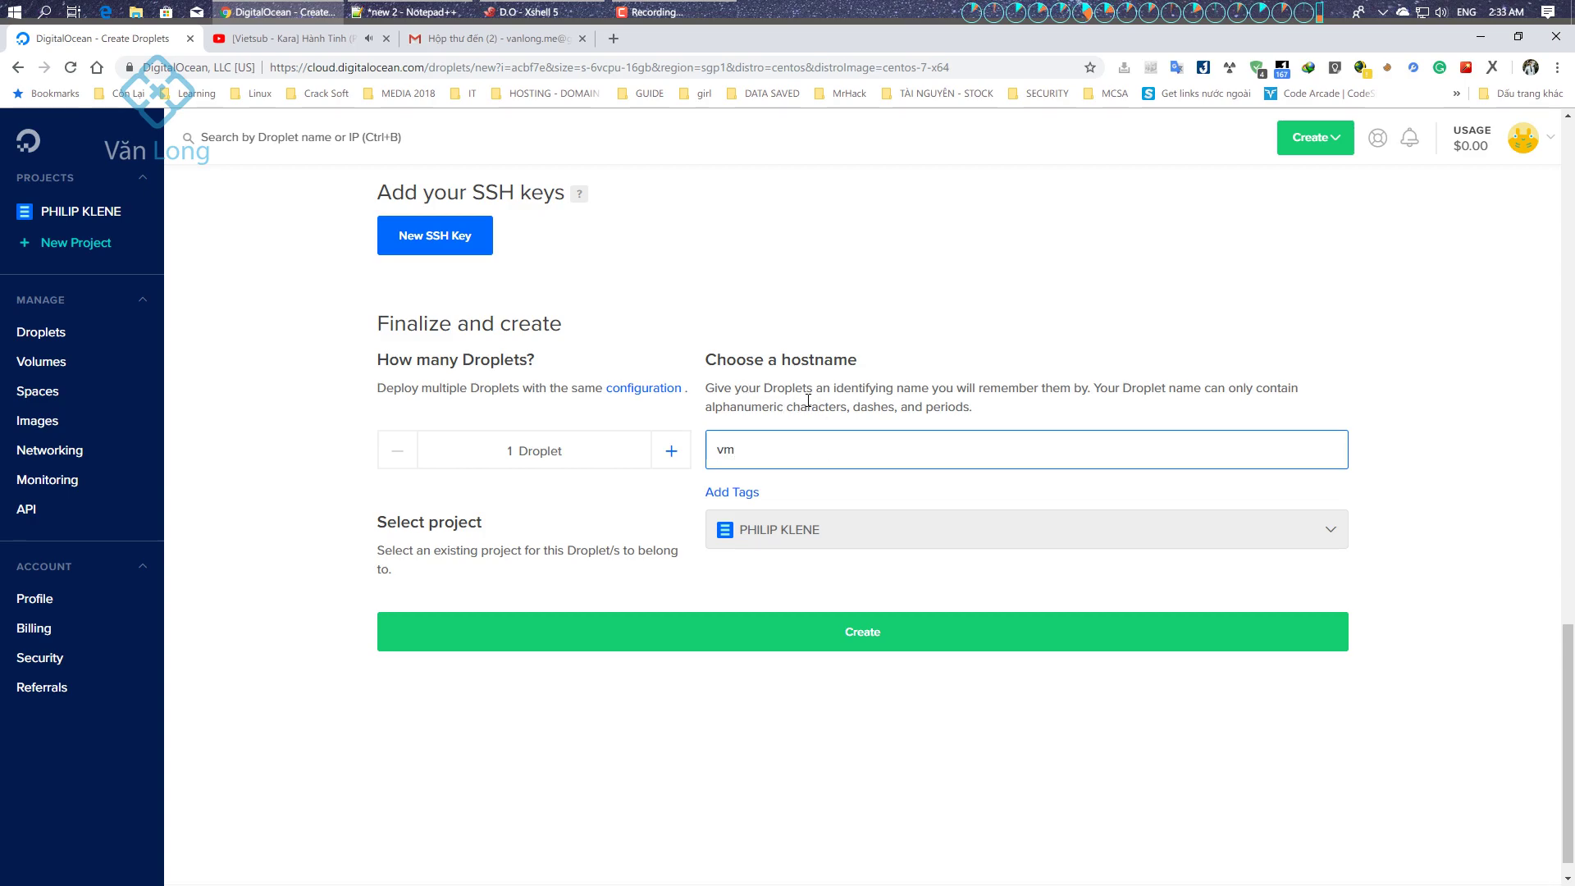
click(751, 629)
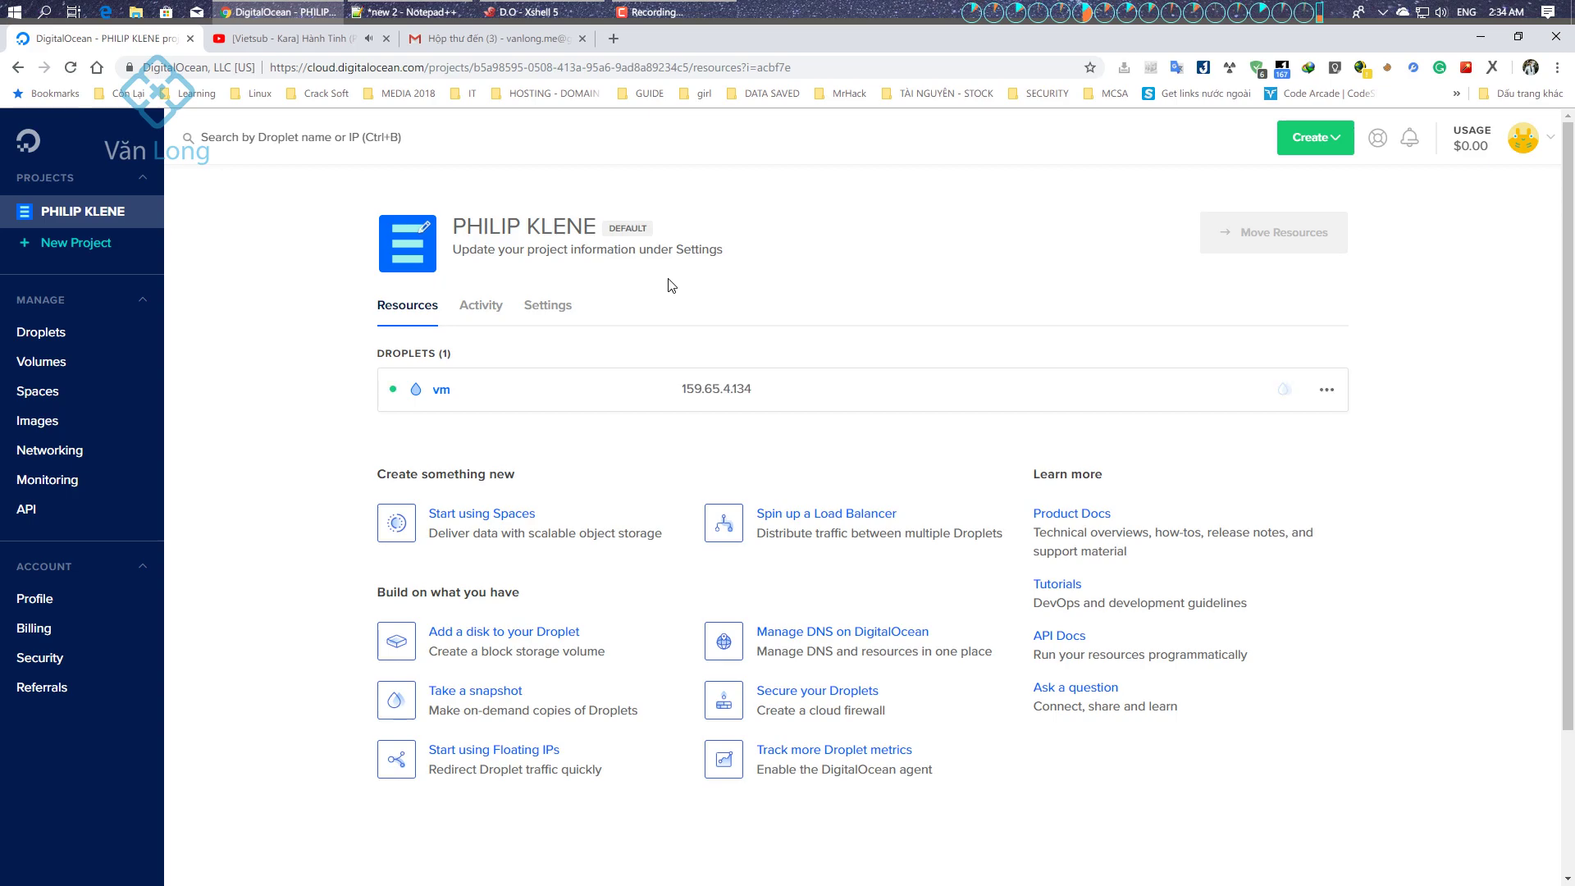
Copy the vm Droplet's IP address, set it as the host of the D.O session in Xshell, and connect
click(718, 388)
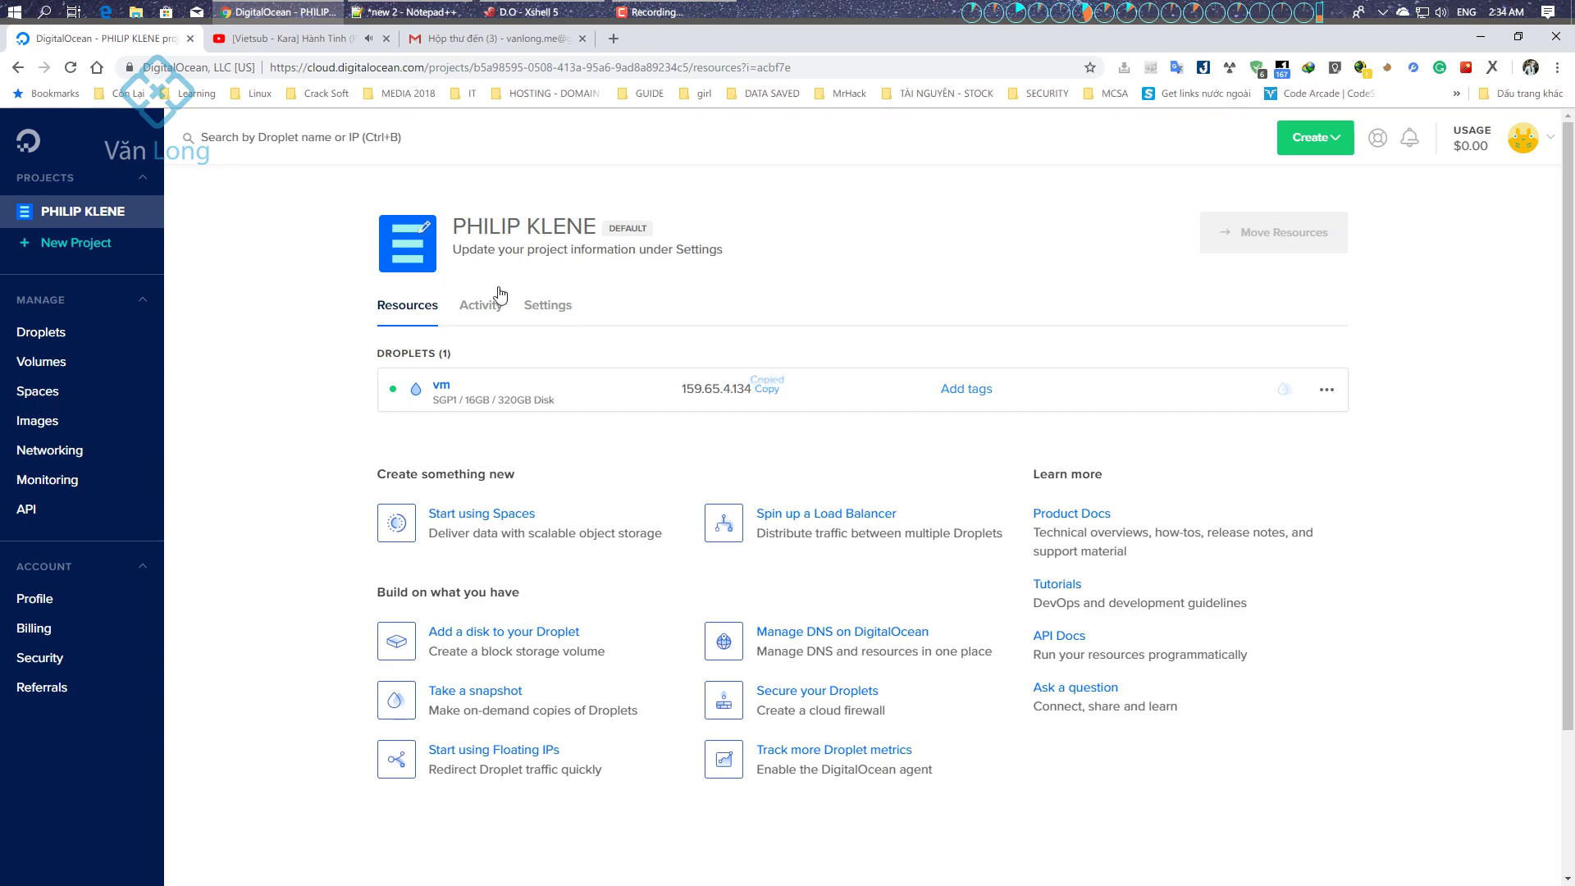
click(565, 17)
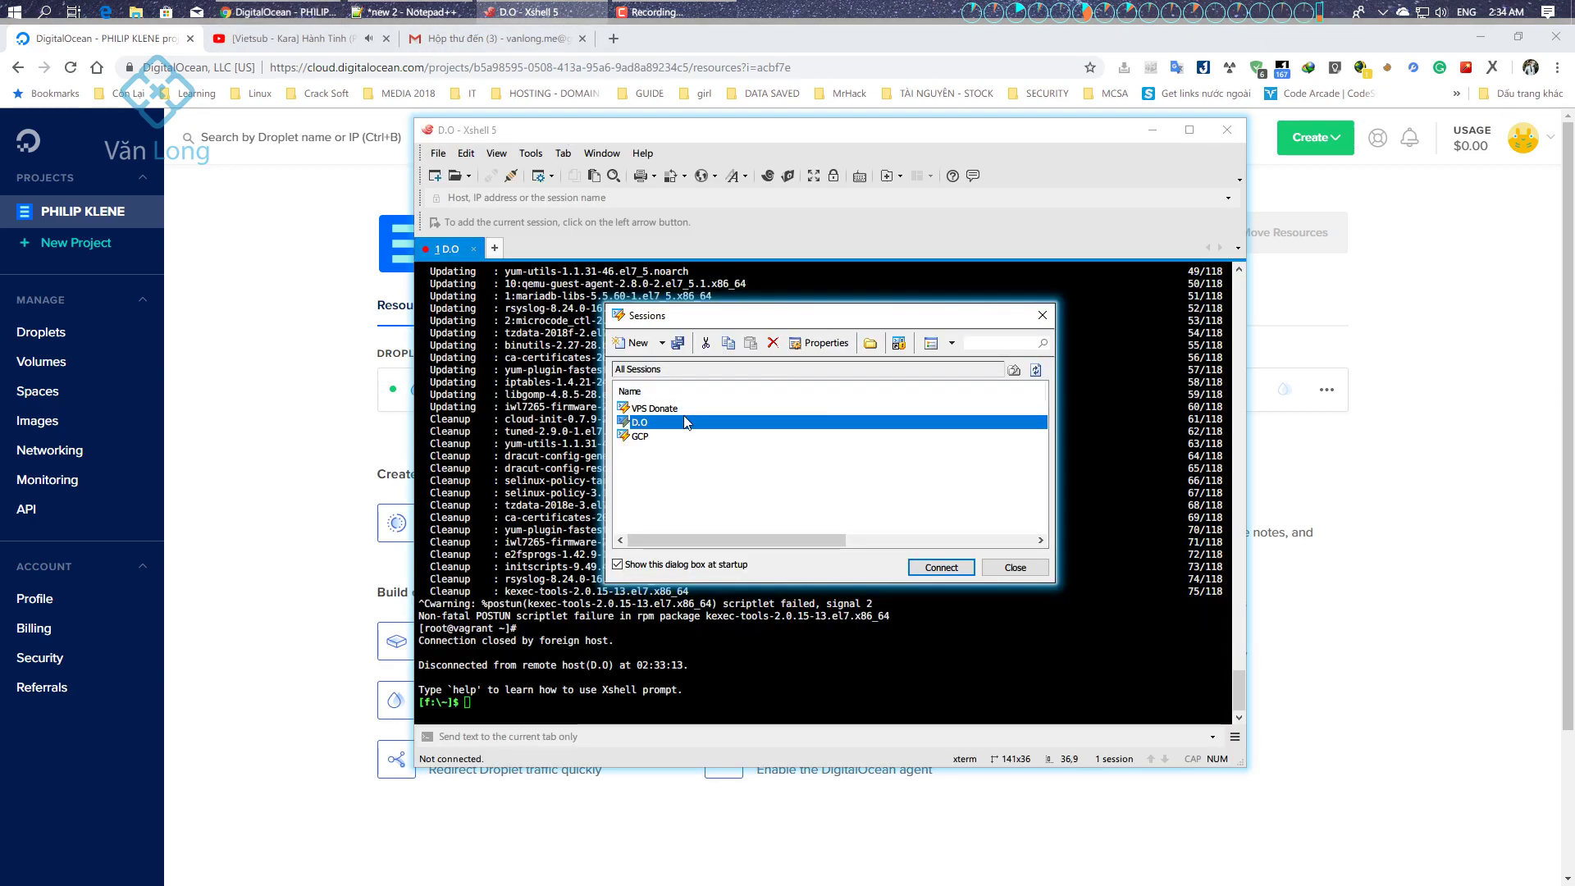
right_click(669, 431)
click(738, 681)
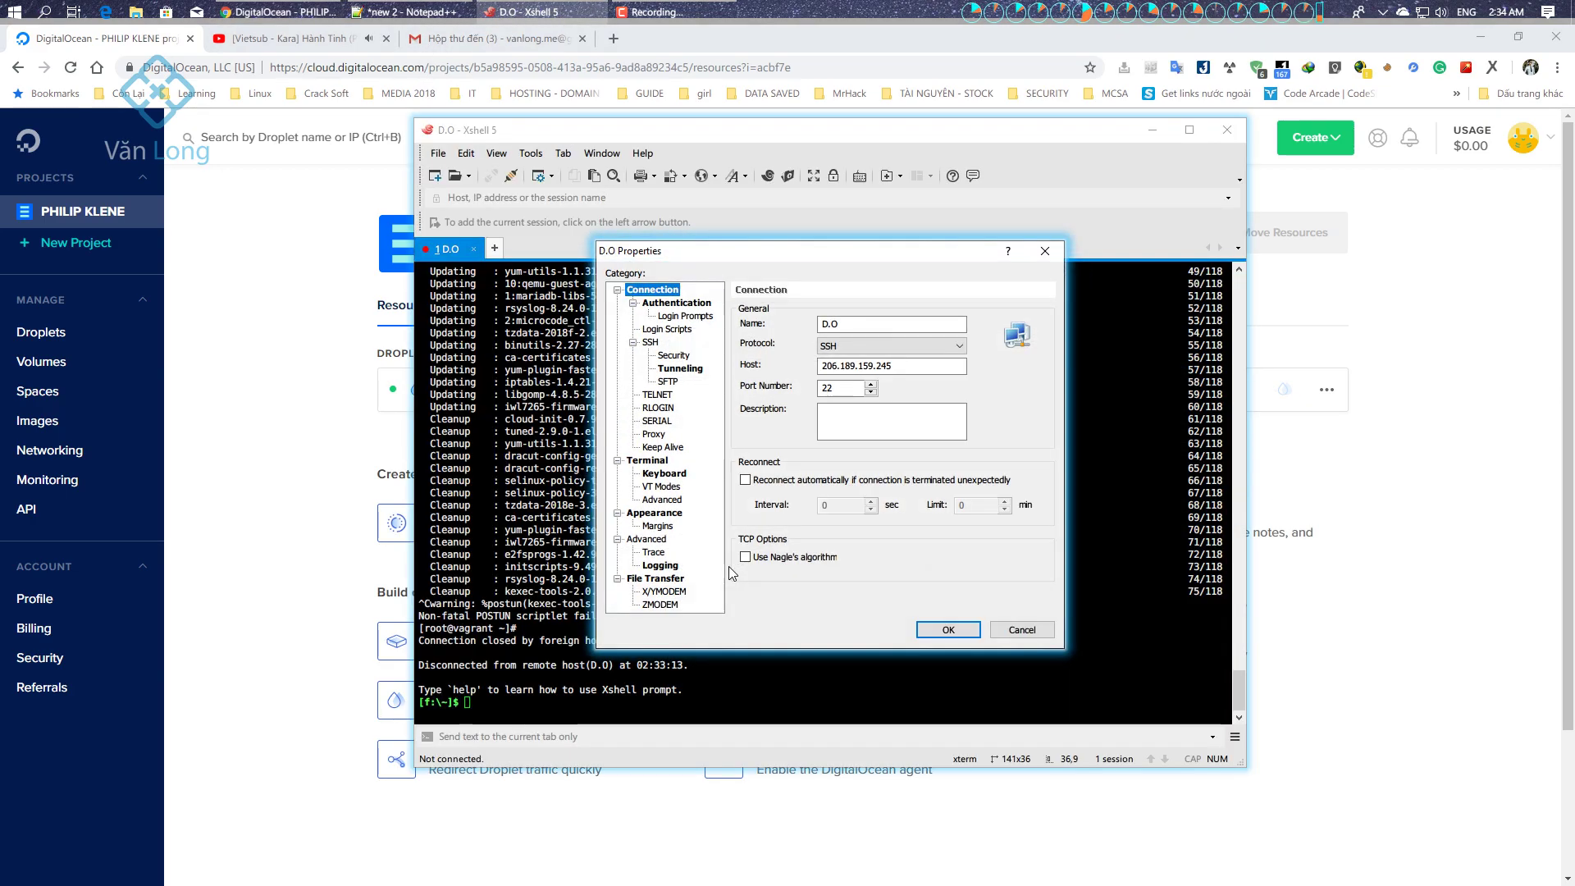
double_click(892, 365)
key(ctrl+v)
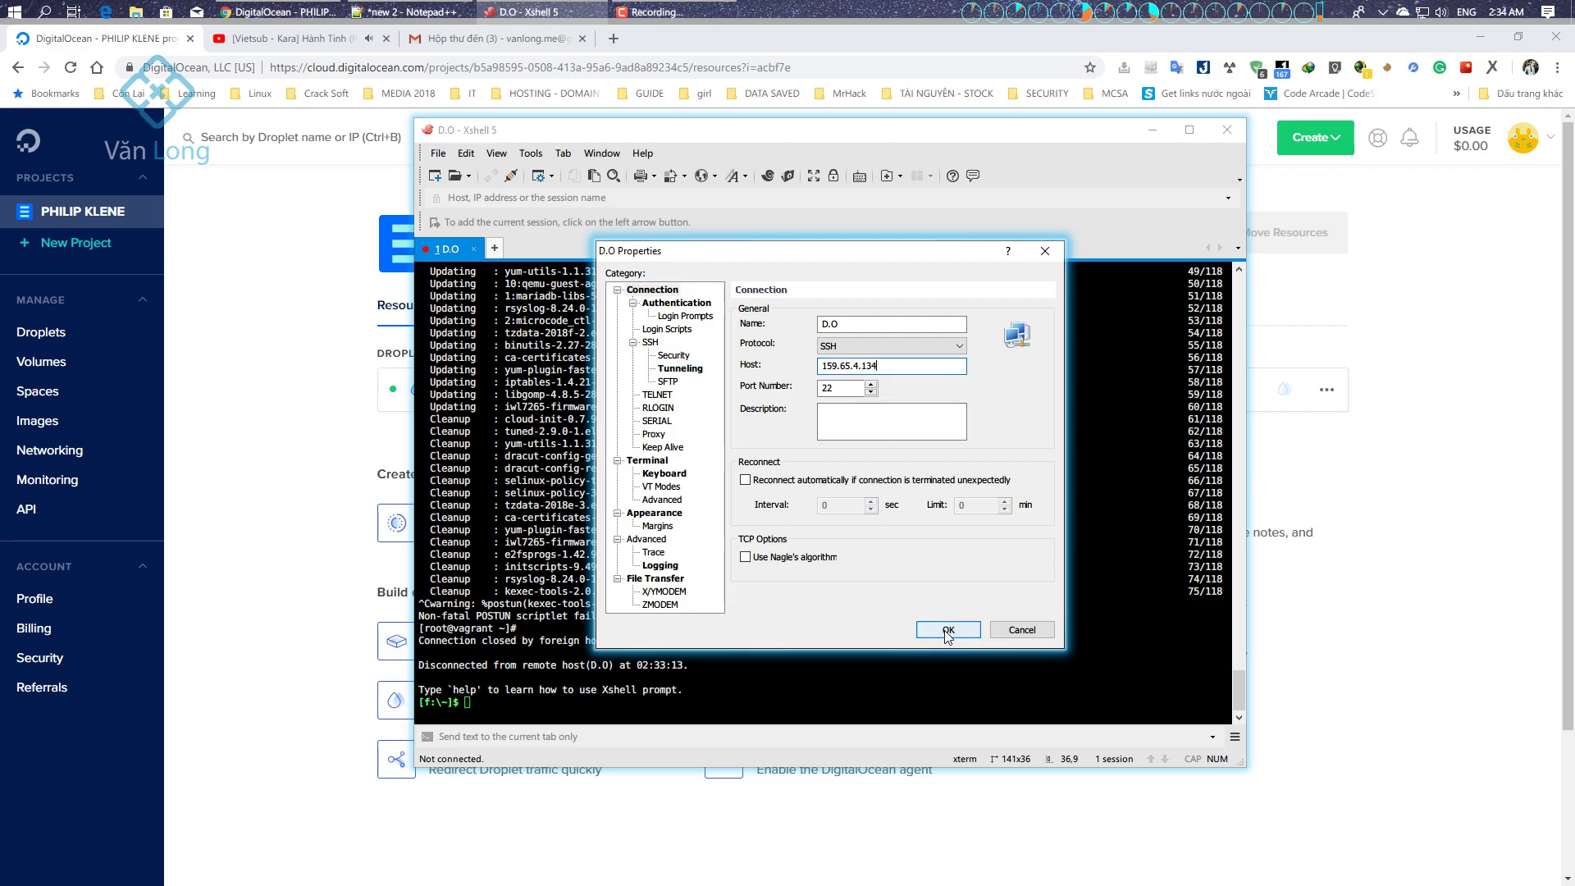
click(947, 629)
click(941, 566)
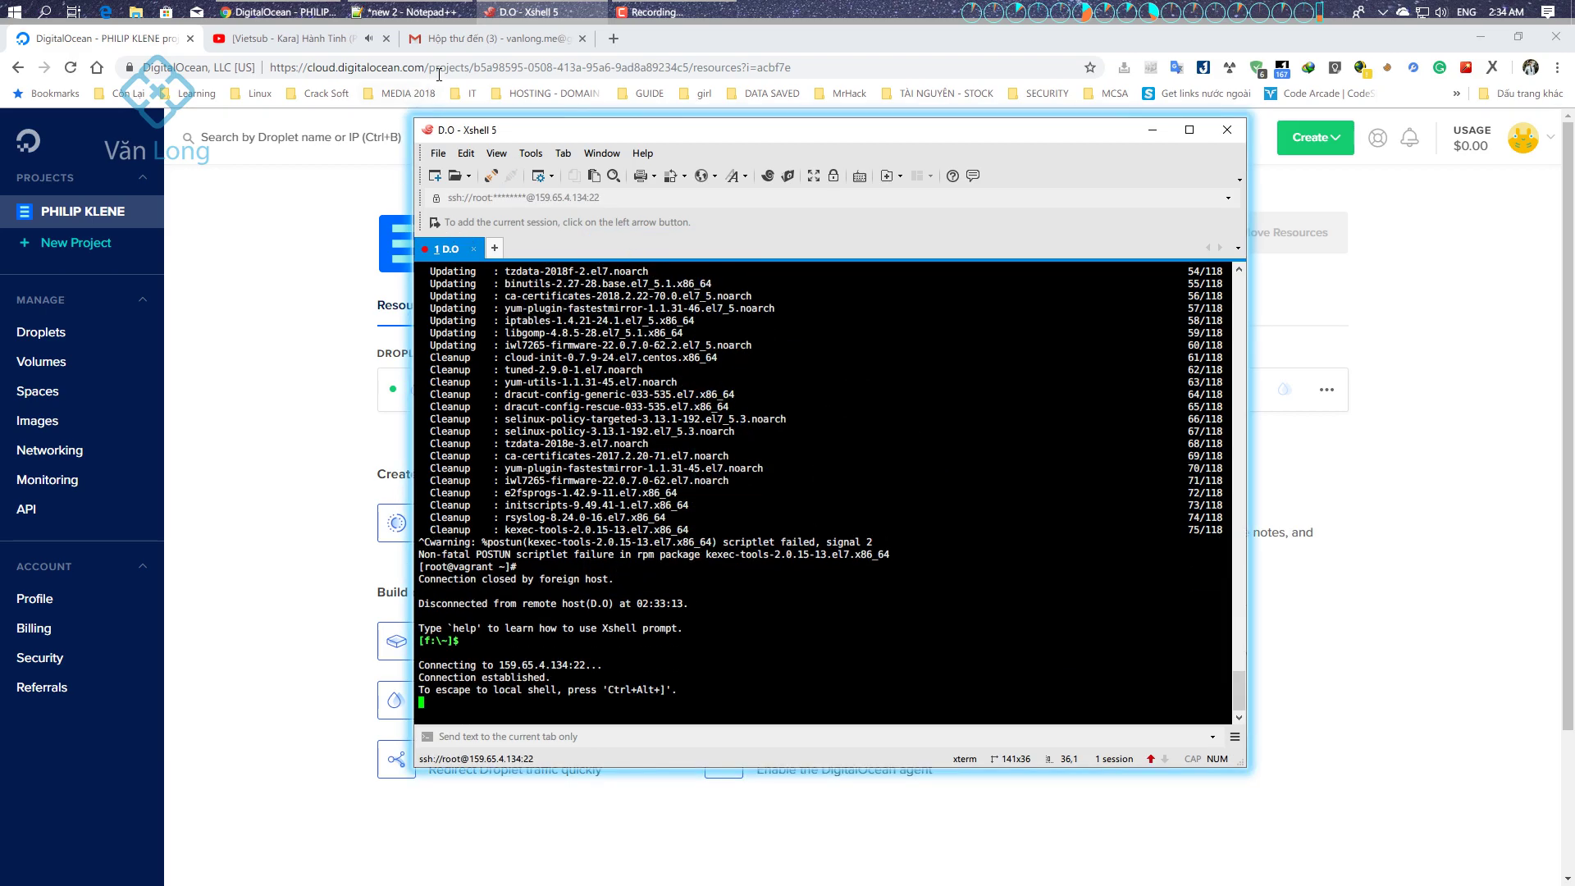
Open the new Droplet email in Gmail and copy the root password from it
click(454, 55)
click(454, 55)
click(459, 260)
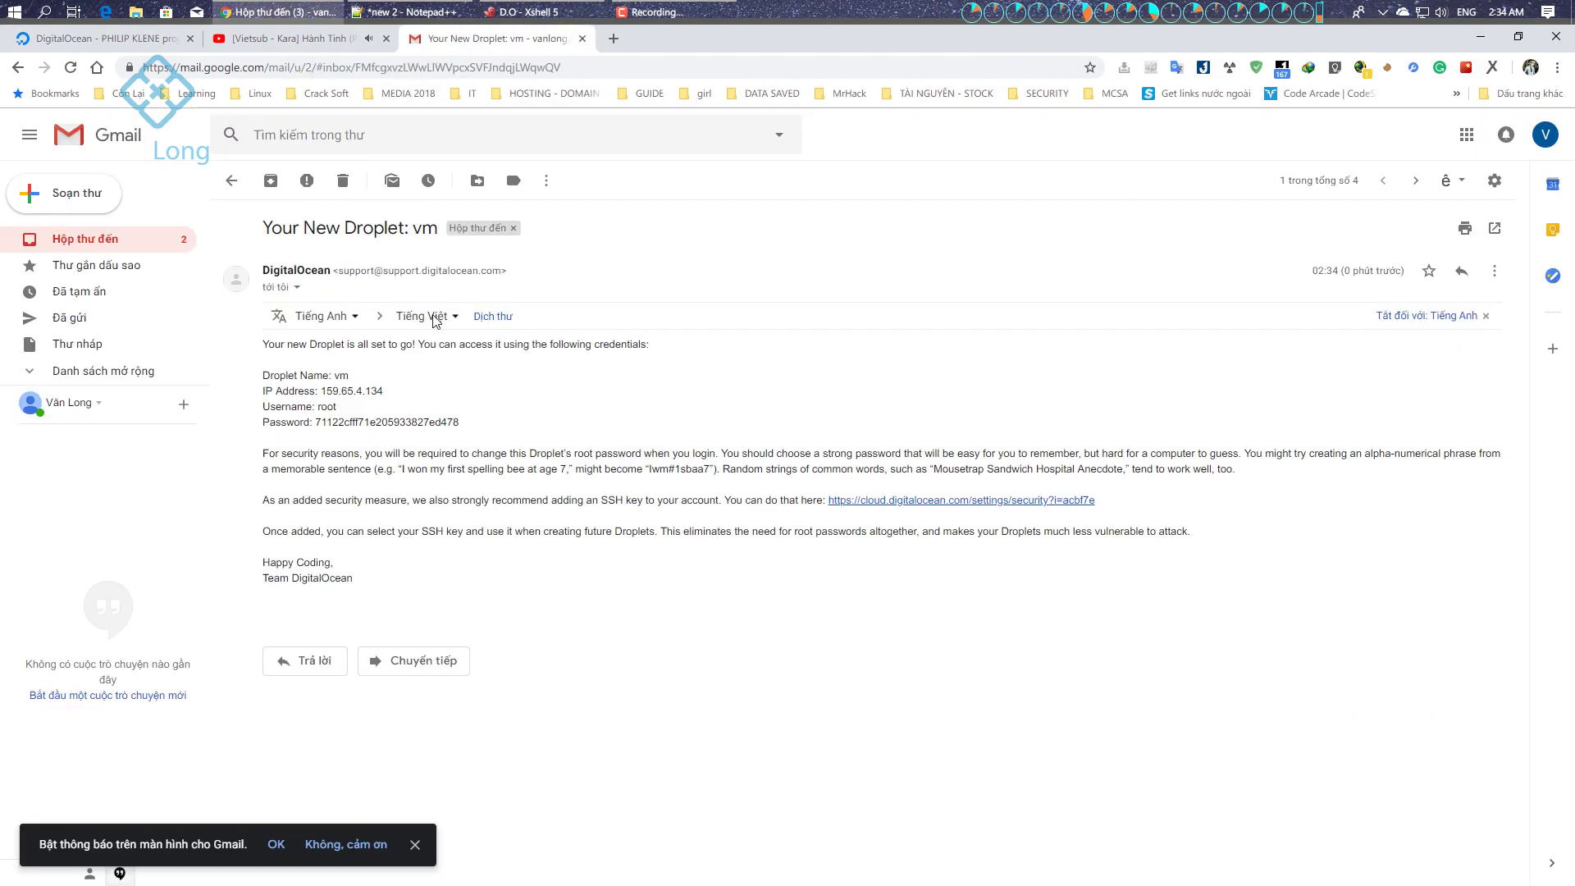
double_click(365, 423)
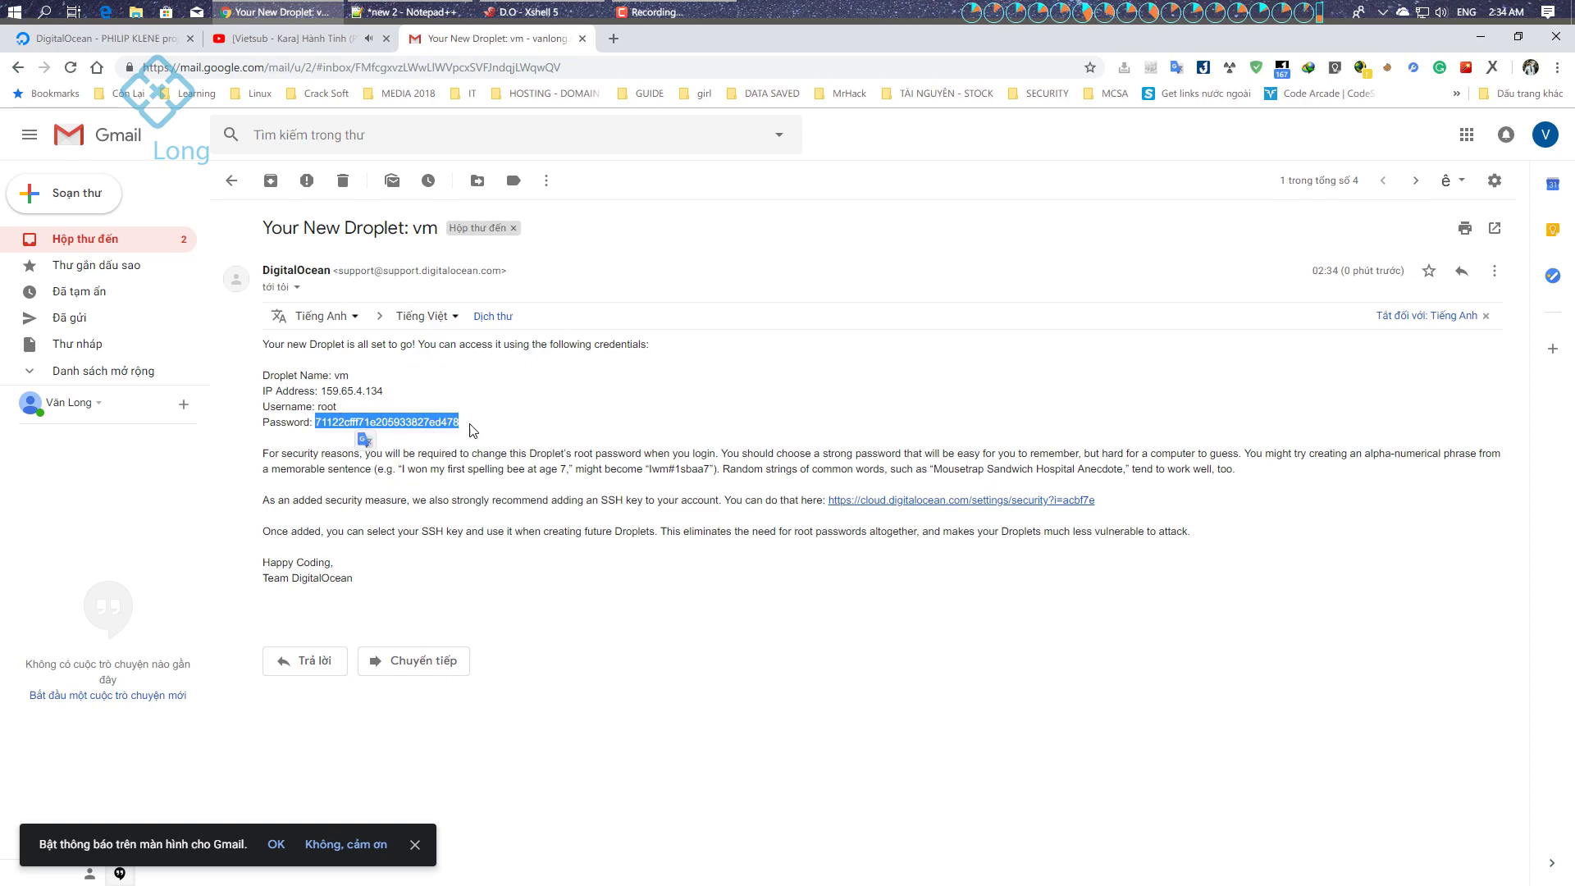
In Xshell, accept and save the server's host key and open the D.O session again in a new tab
click(529, 11)
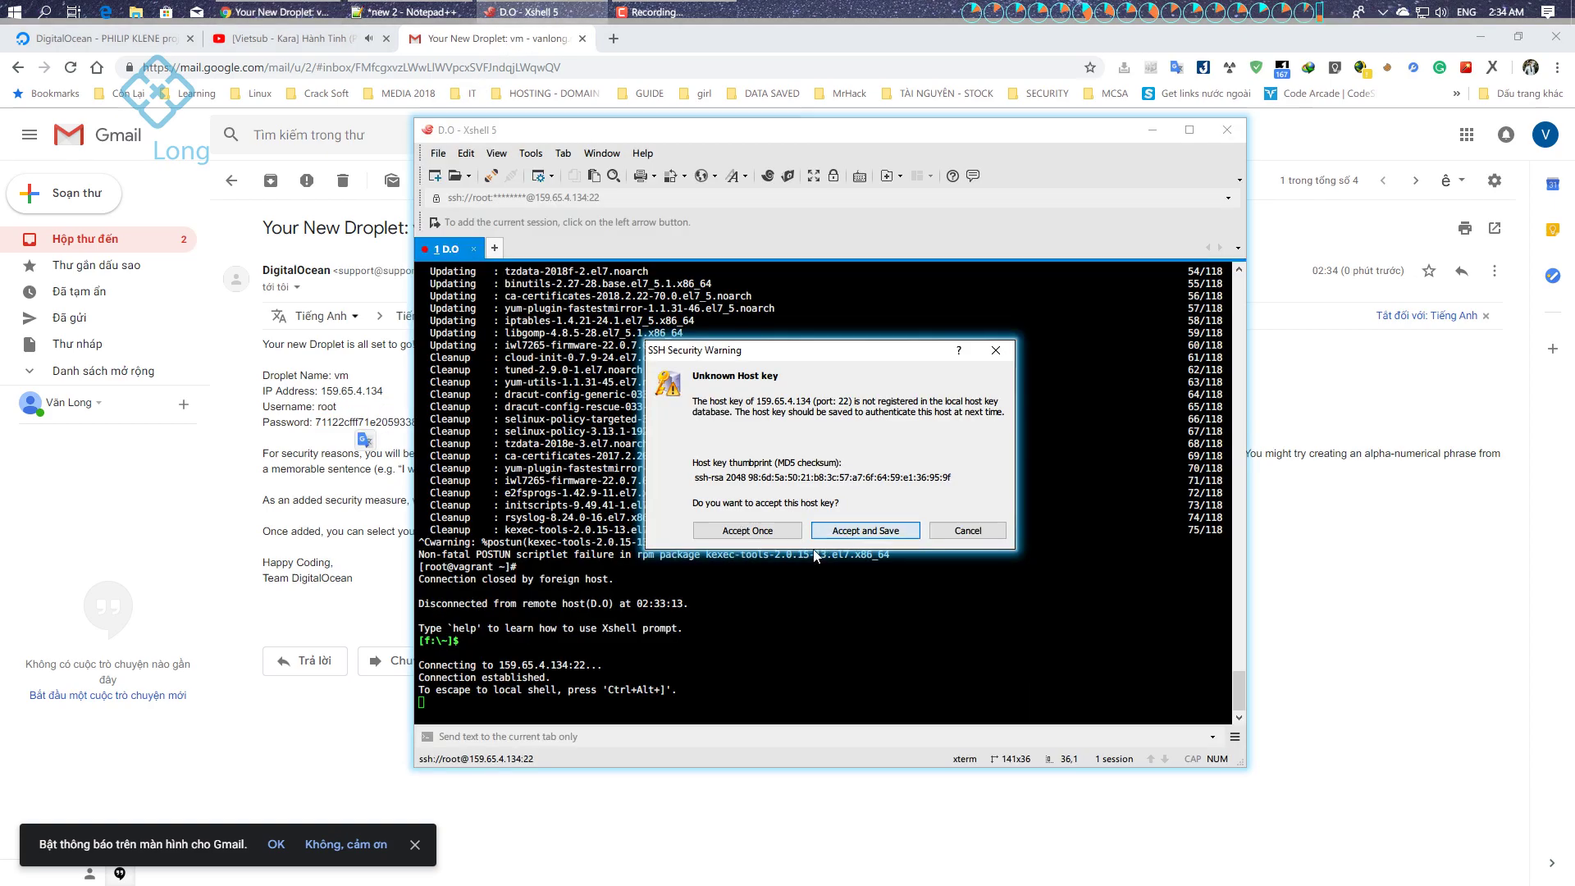
click(846, 534)
click(568, 735)
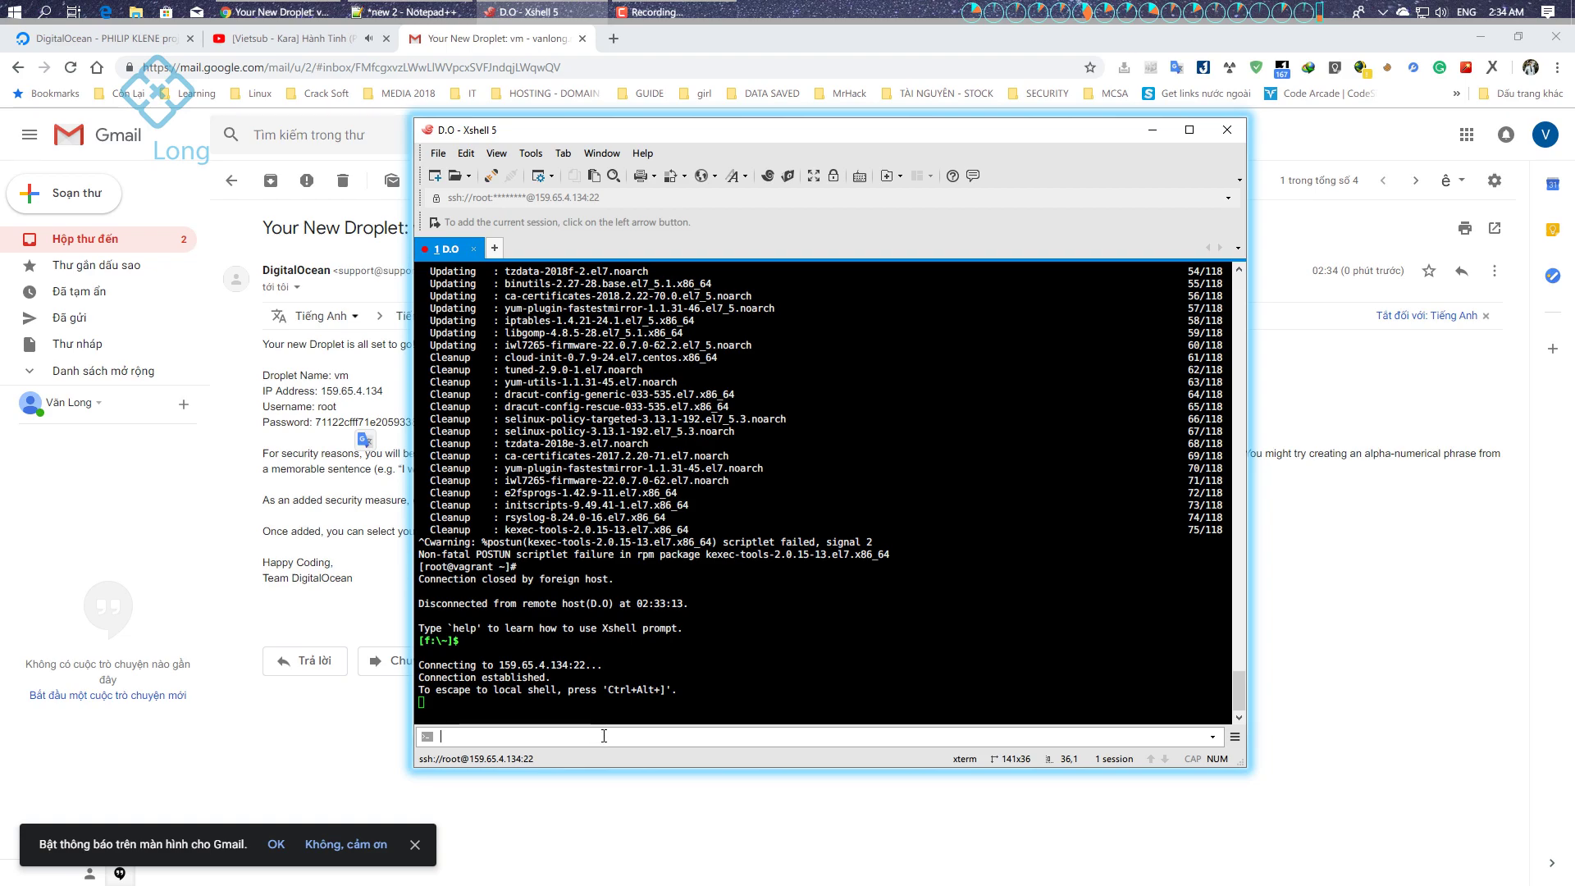
click(422, 702)
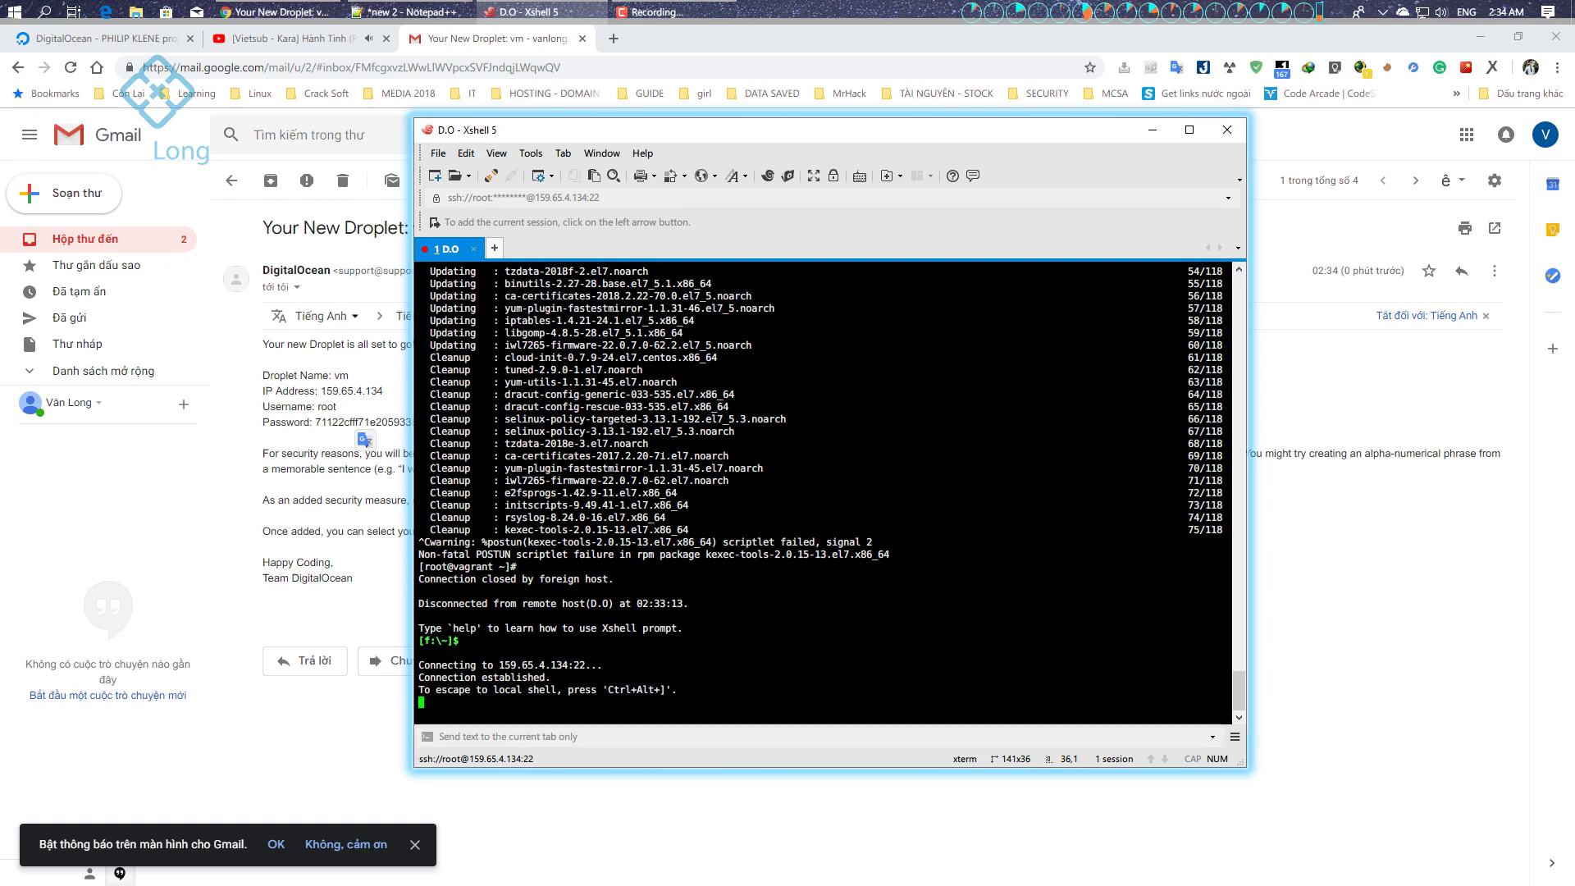
click(456, 175)
click(933, 568)
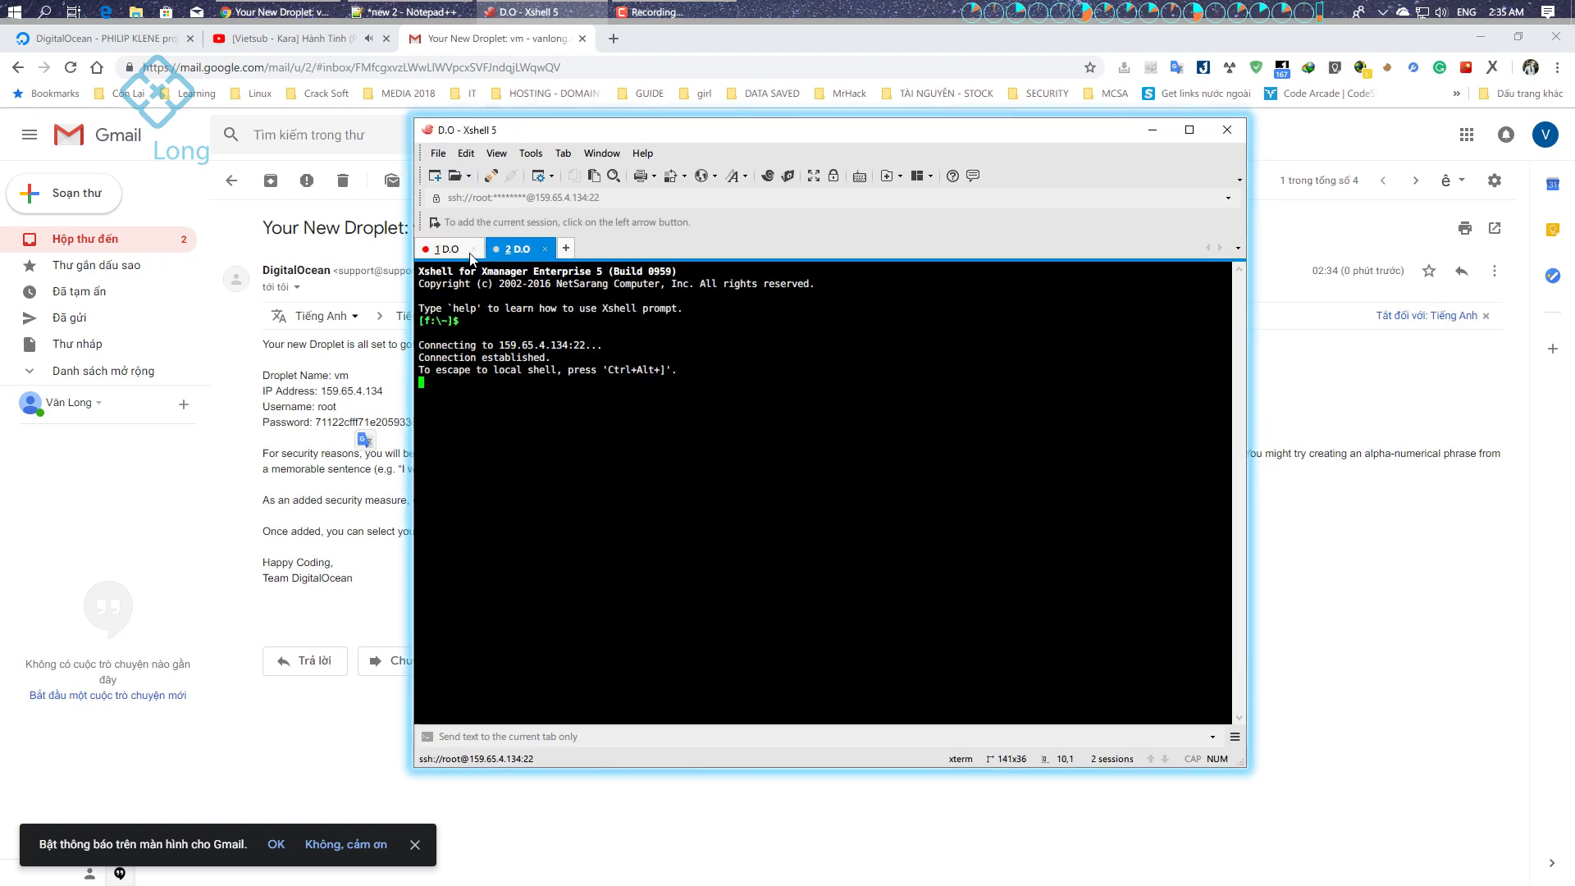
Log in to the new D.O session with the emailed root password and have the password remembered
click(853, 488)
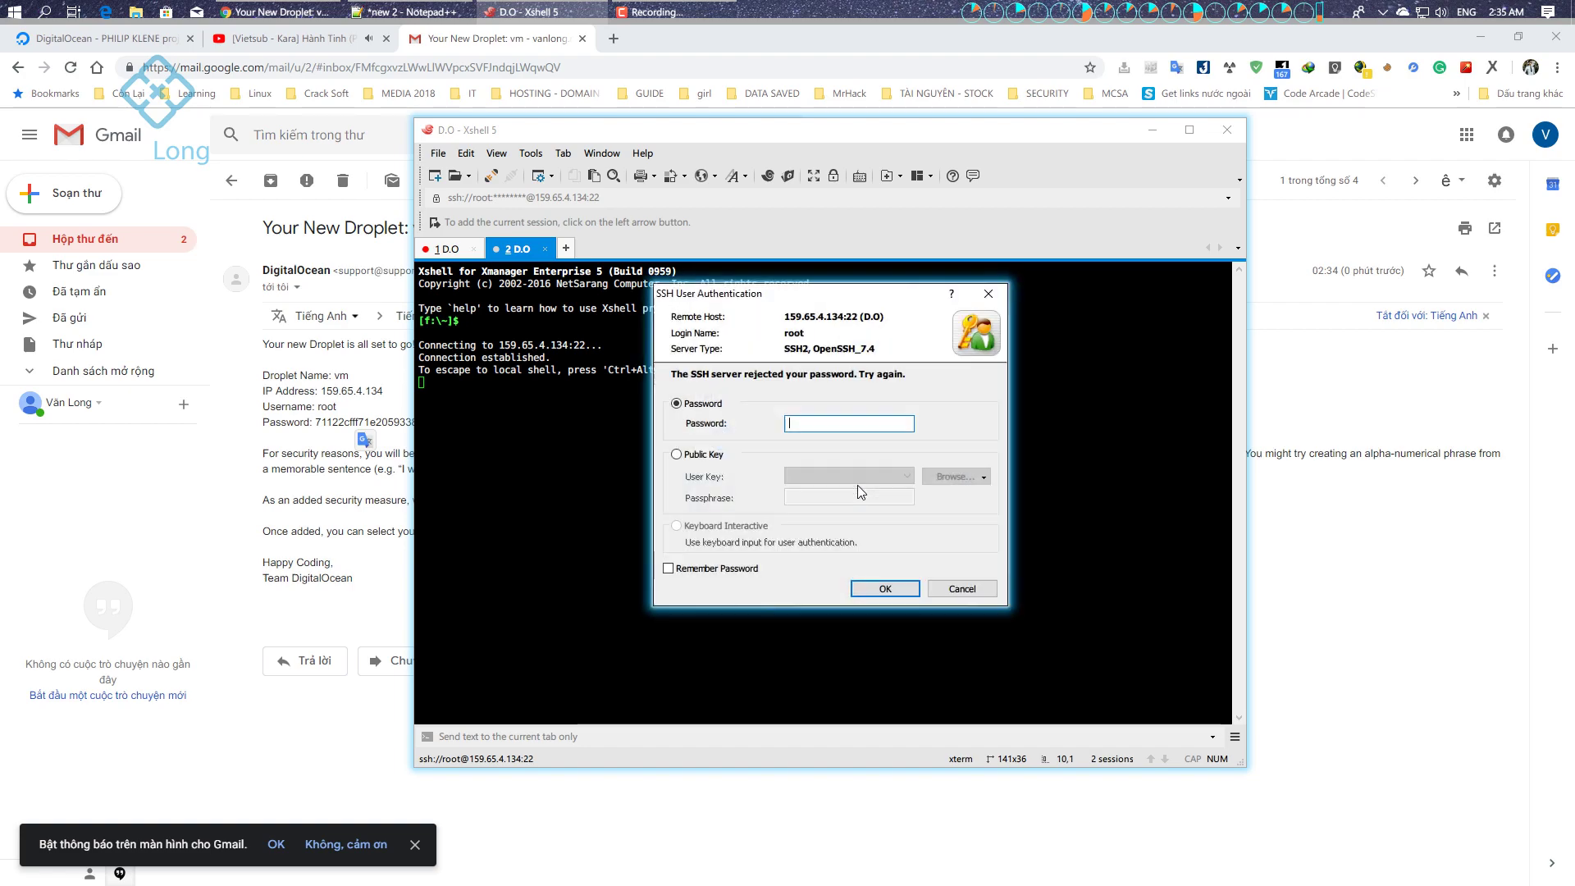
key(ctrl+v)
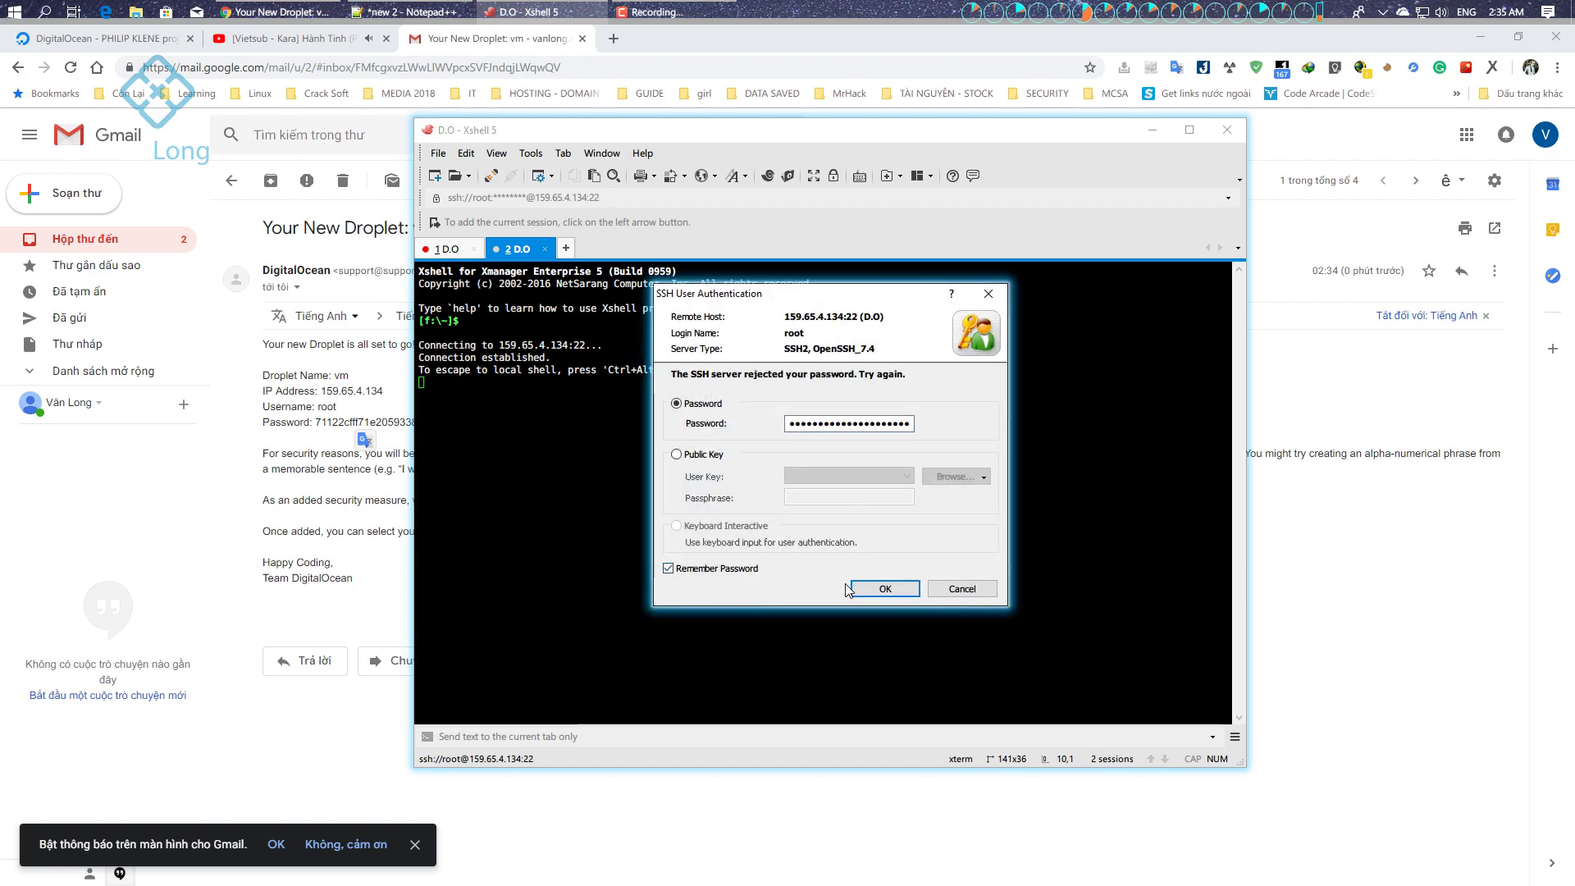
click(869, 589)
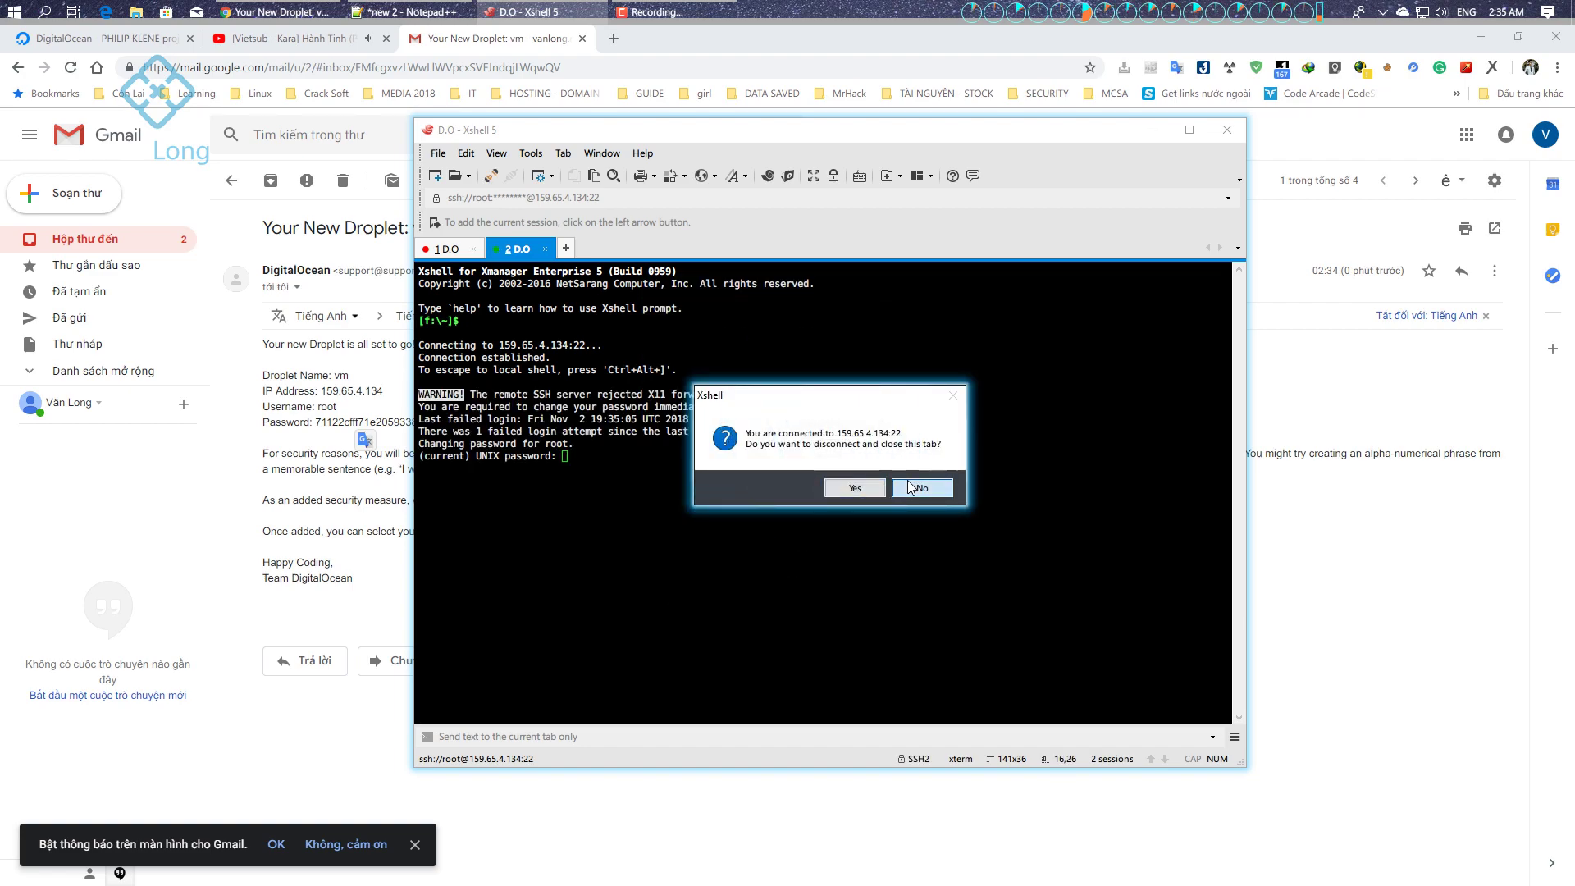
Close the old disconnected D.O session tab, leaving only the newly connected session open
click(854, 487)
click(473, 249)
click(476, 249)
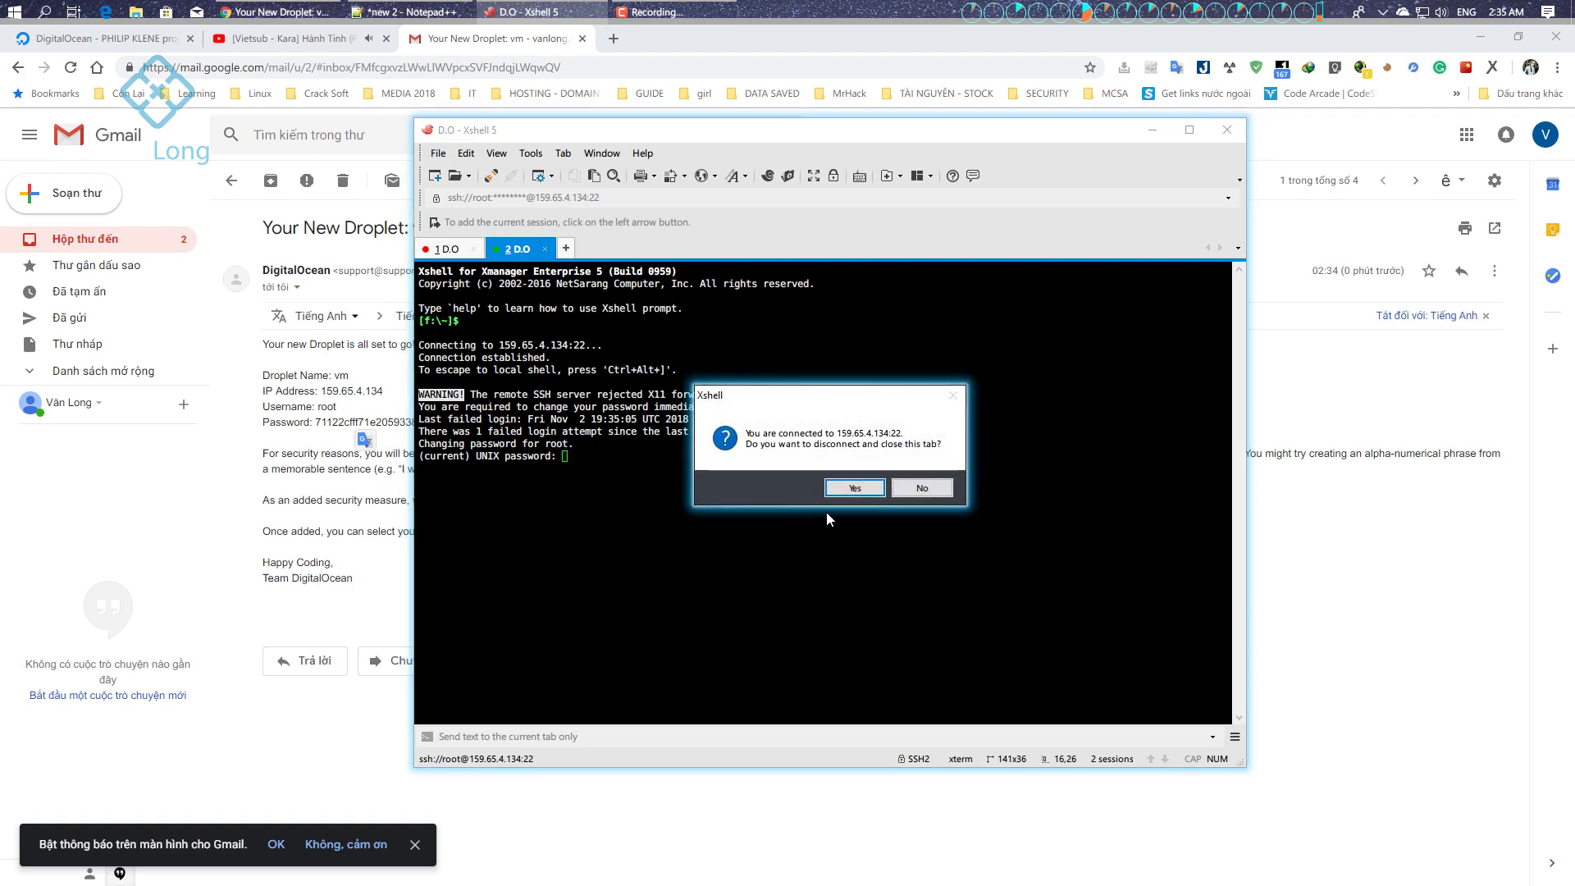
click(861, 490)
Change the root password by sending the current password and entering the new password twice
click(560, 735)
key(ctrl+v)
key(Return)
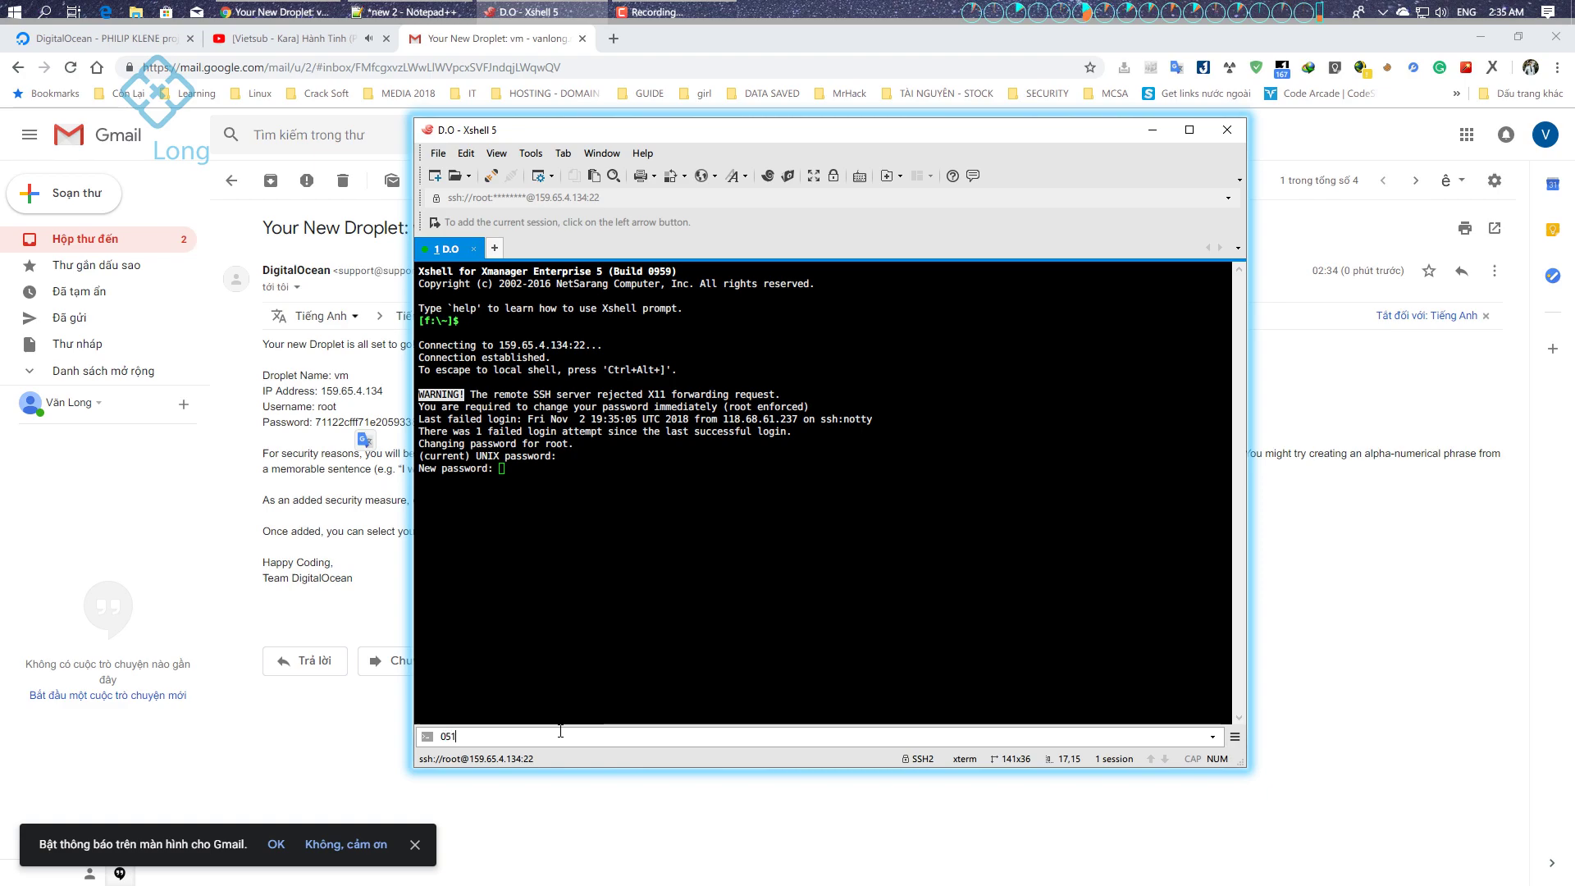
key(Return)
key(Return)
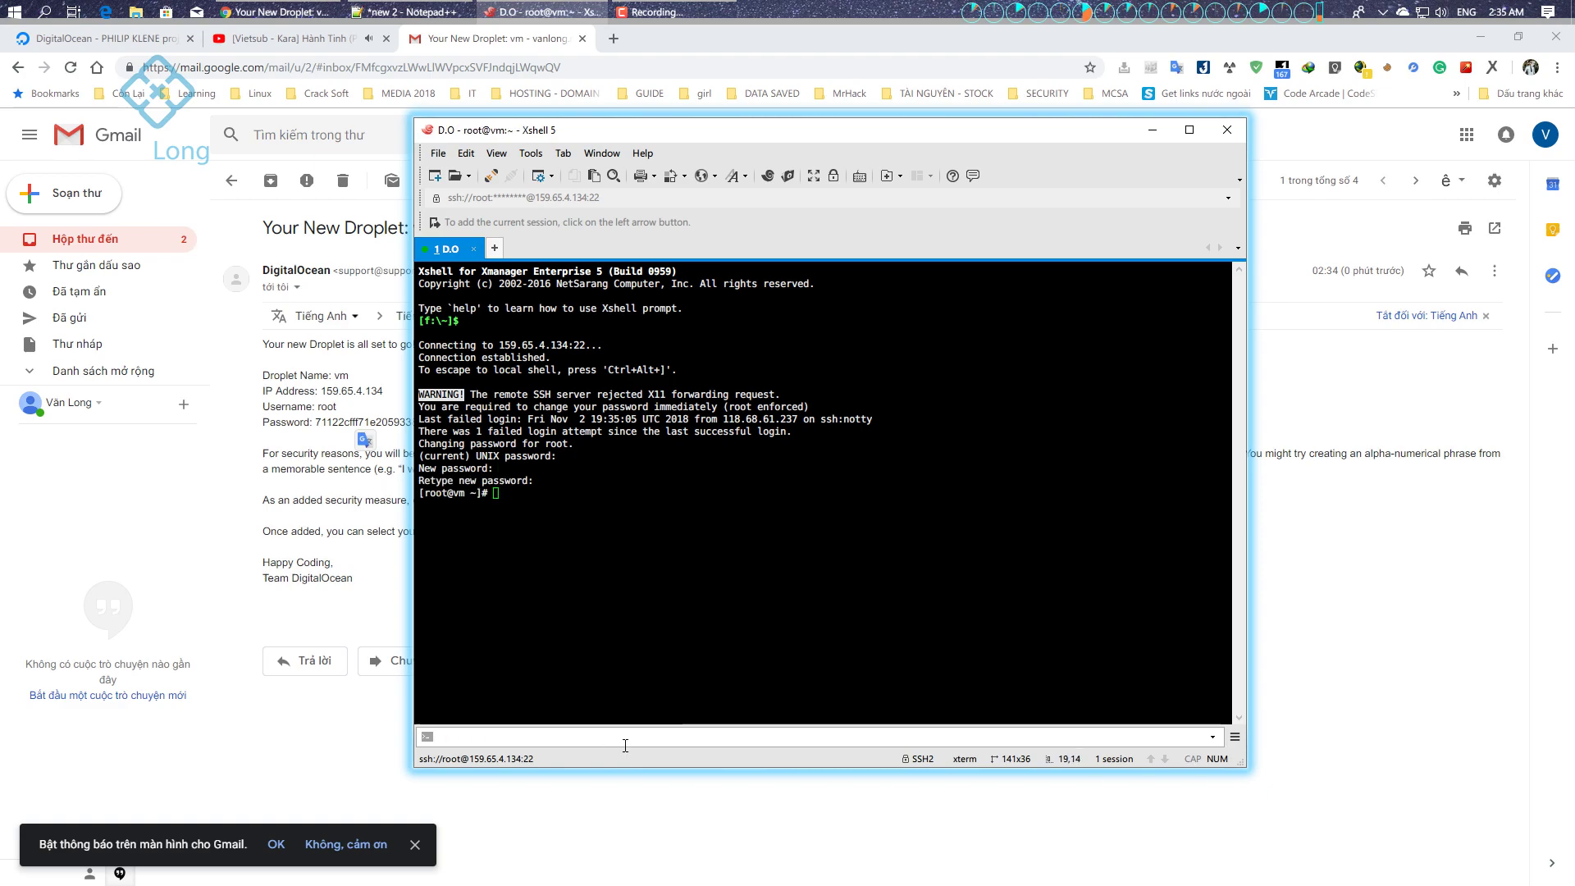
click(630, 599)
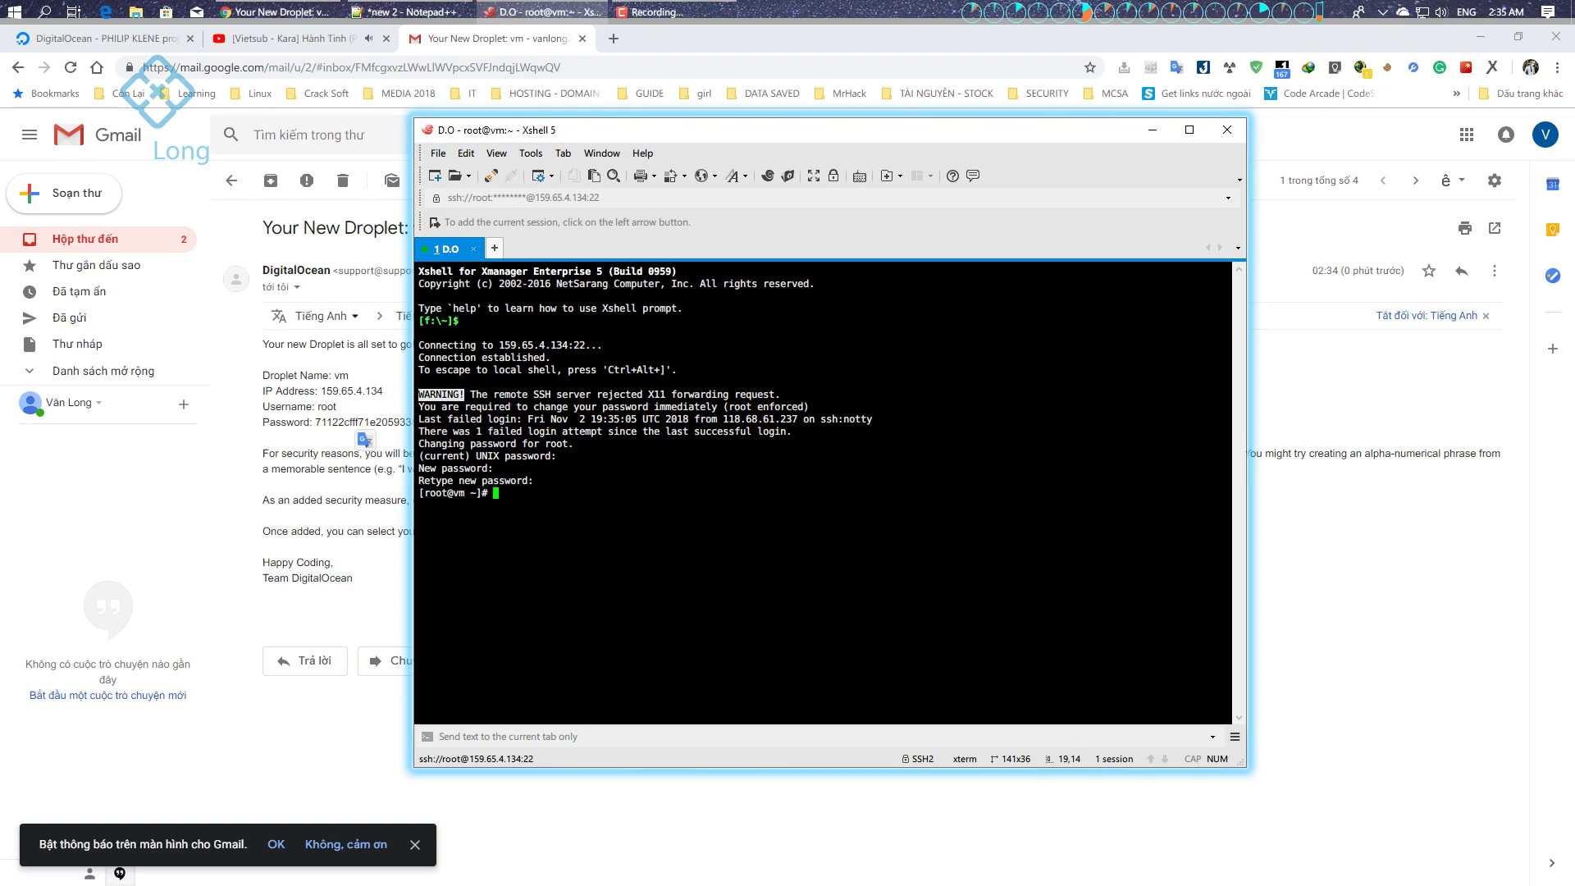
Close the Gmail tab, copy yum update -y from the Notepad++ command notes, and run it in the Xshell session
click(582, 39)
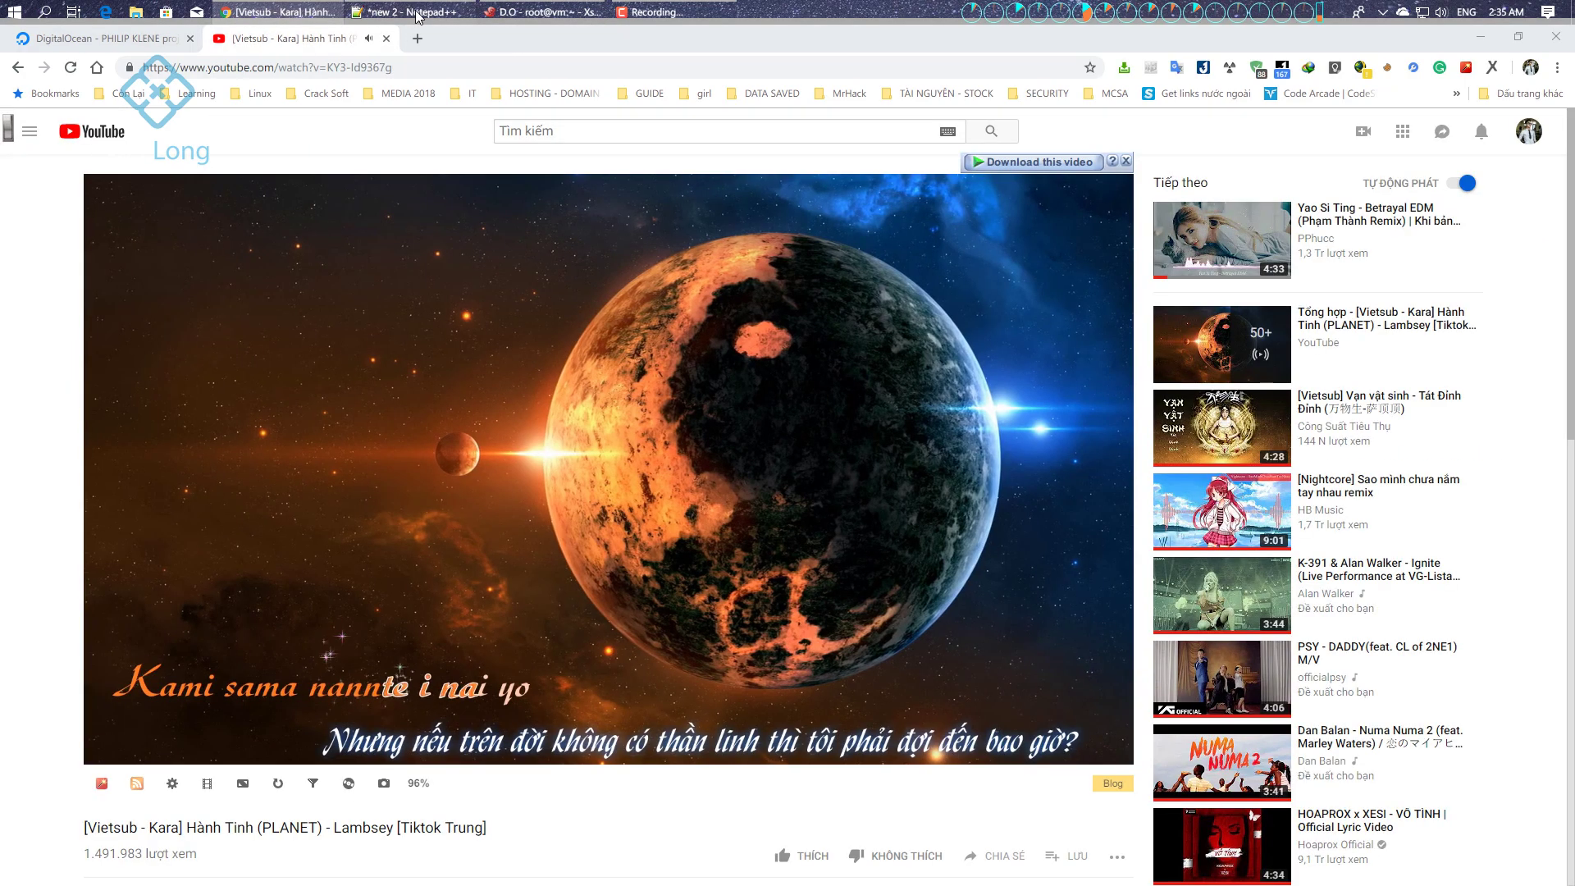
click(418, 12)
drag(205, 246, 122, 246)
key(ctrl+c)
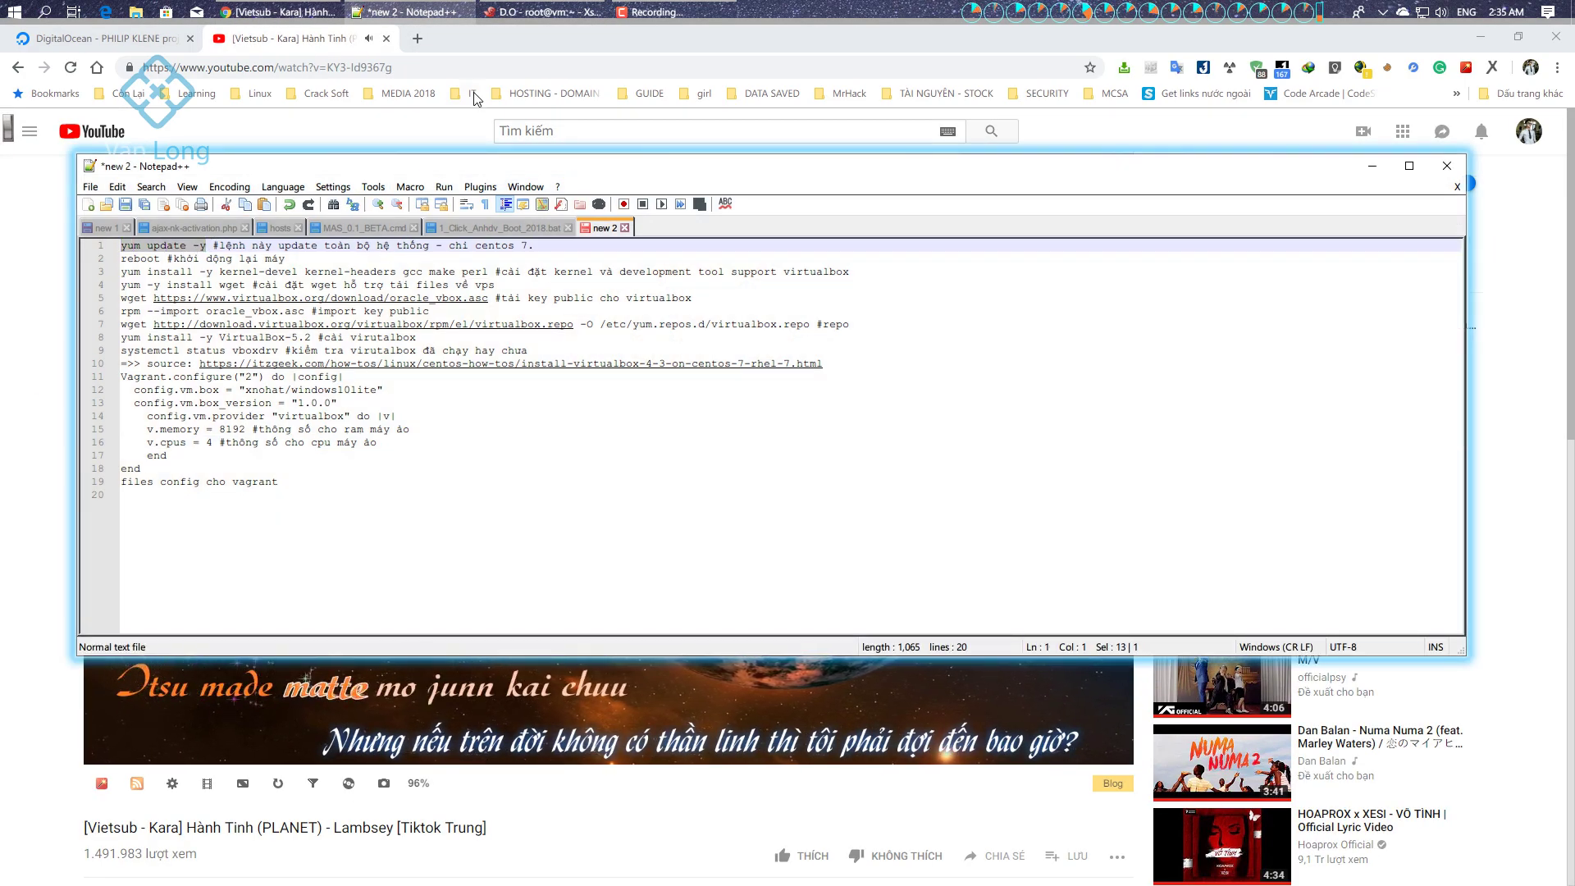
click(538, 12)
key(shift+Insert)
key(Return)
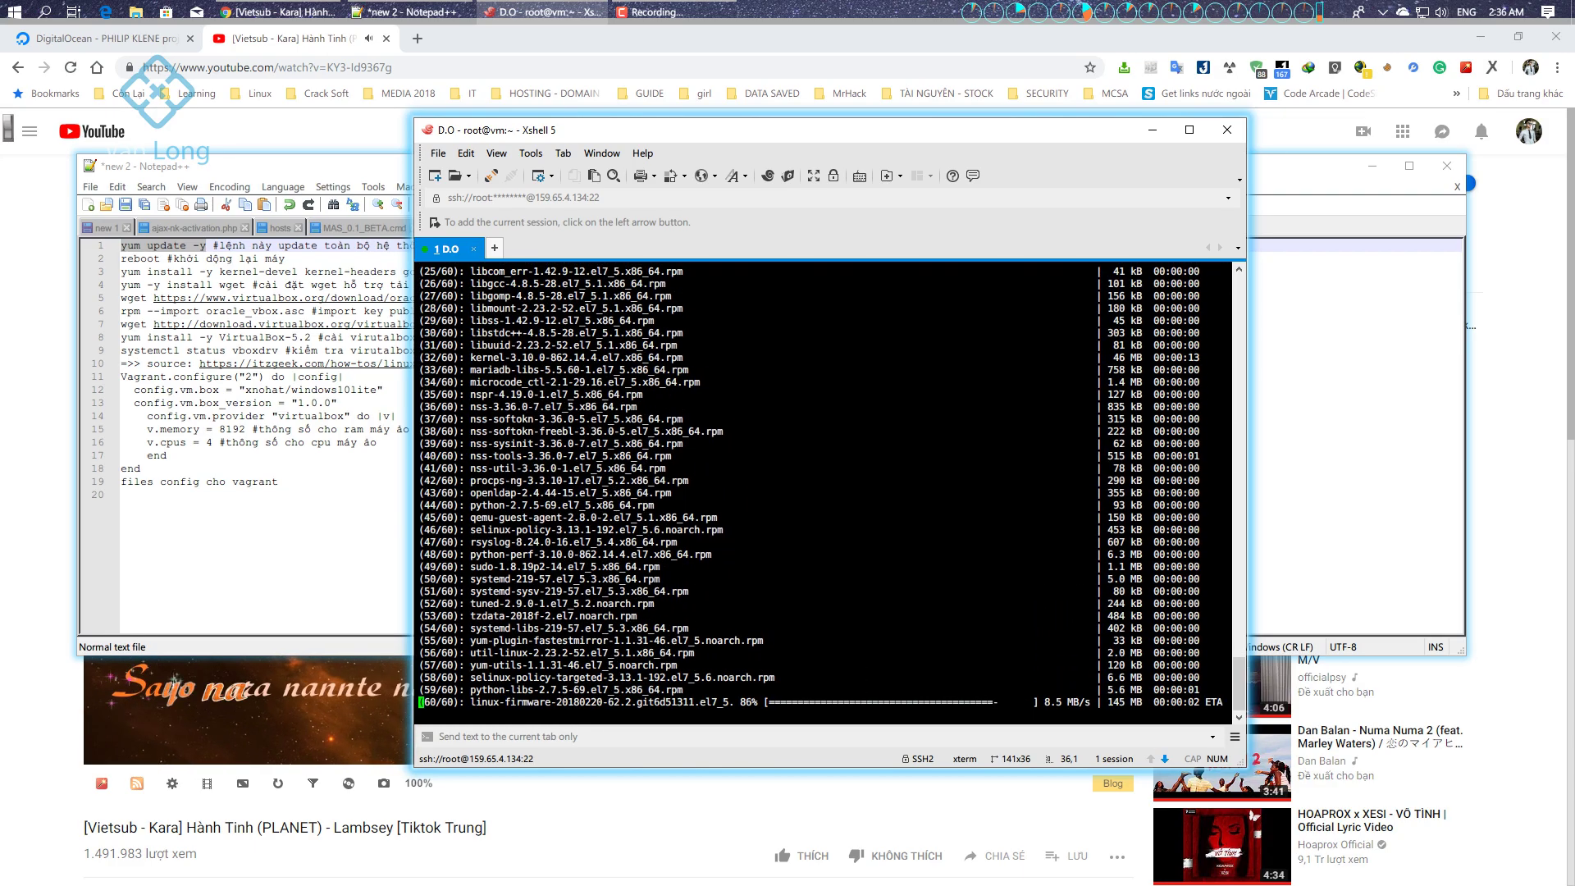
right_click(812, 139)
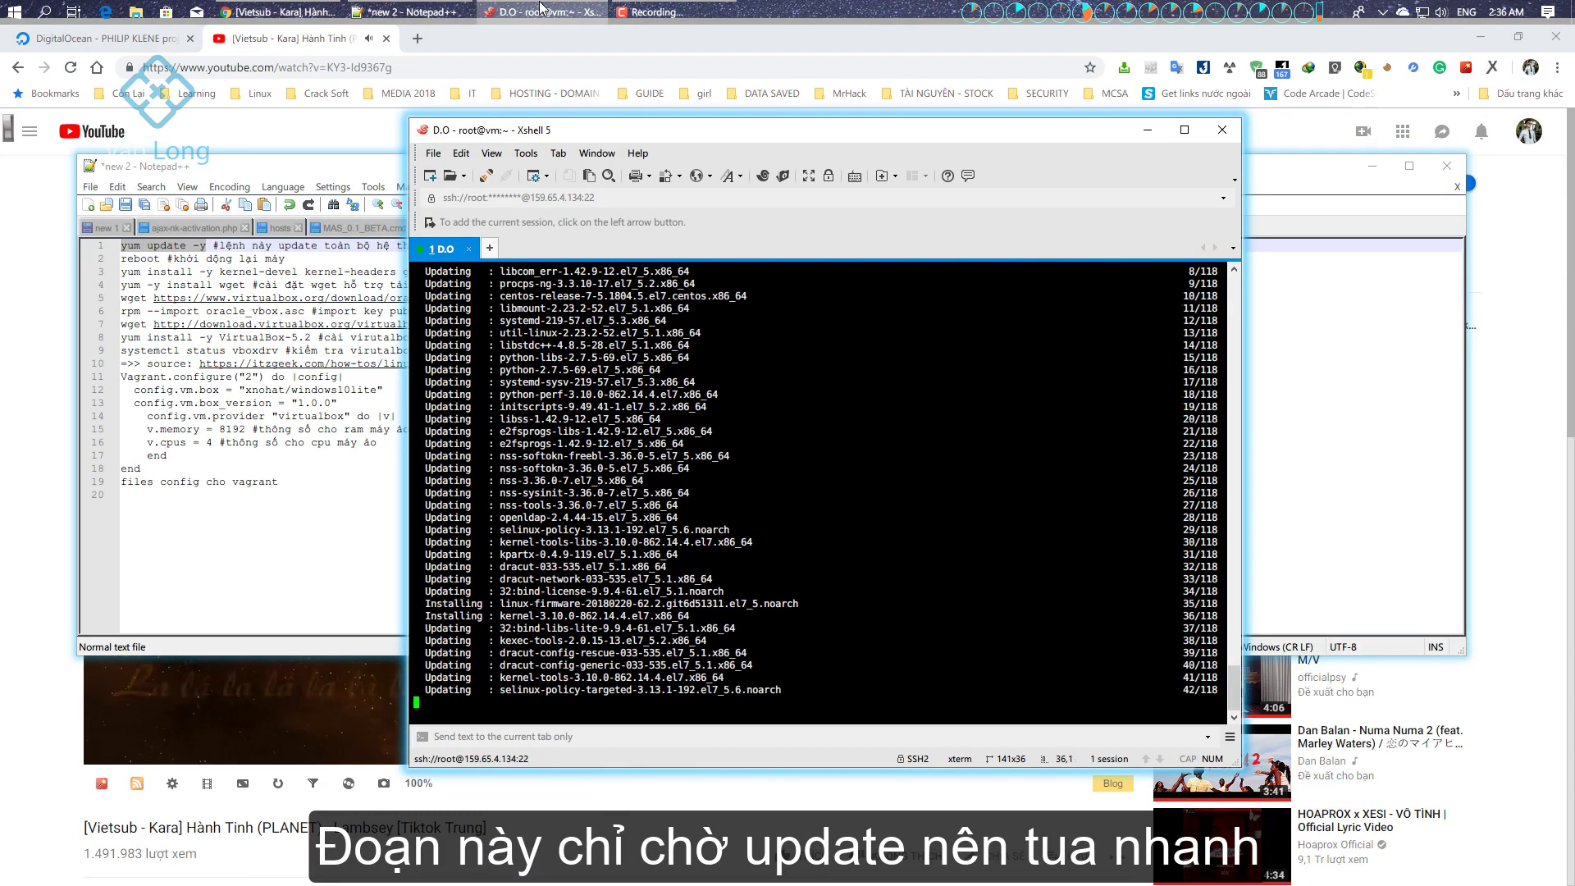
click(1499, 13)
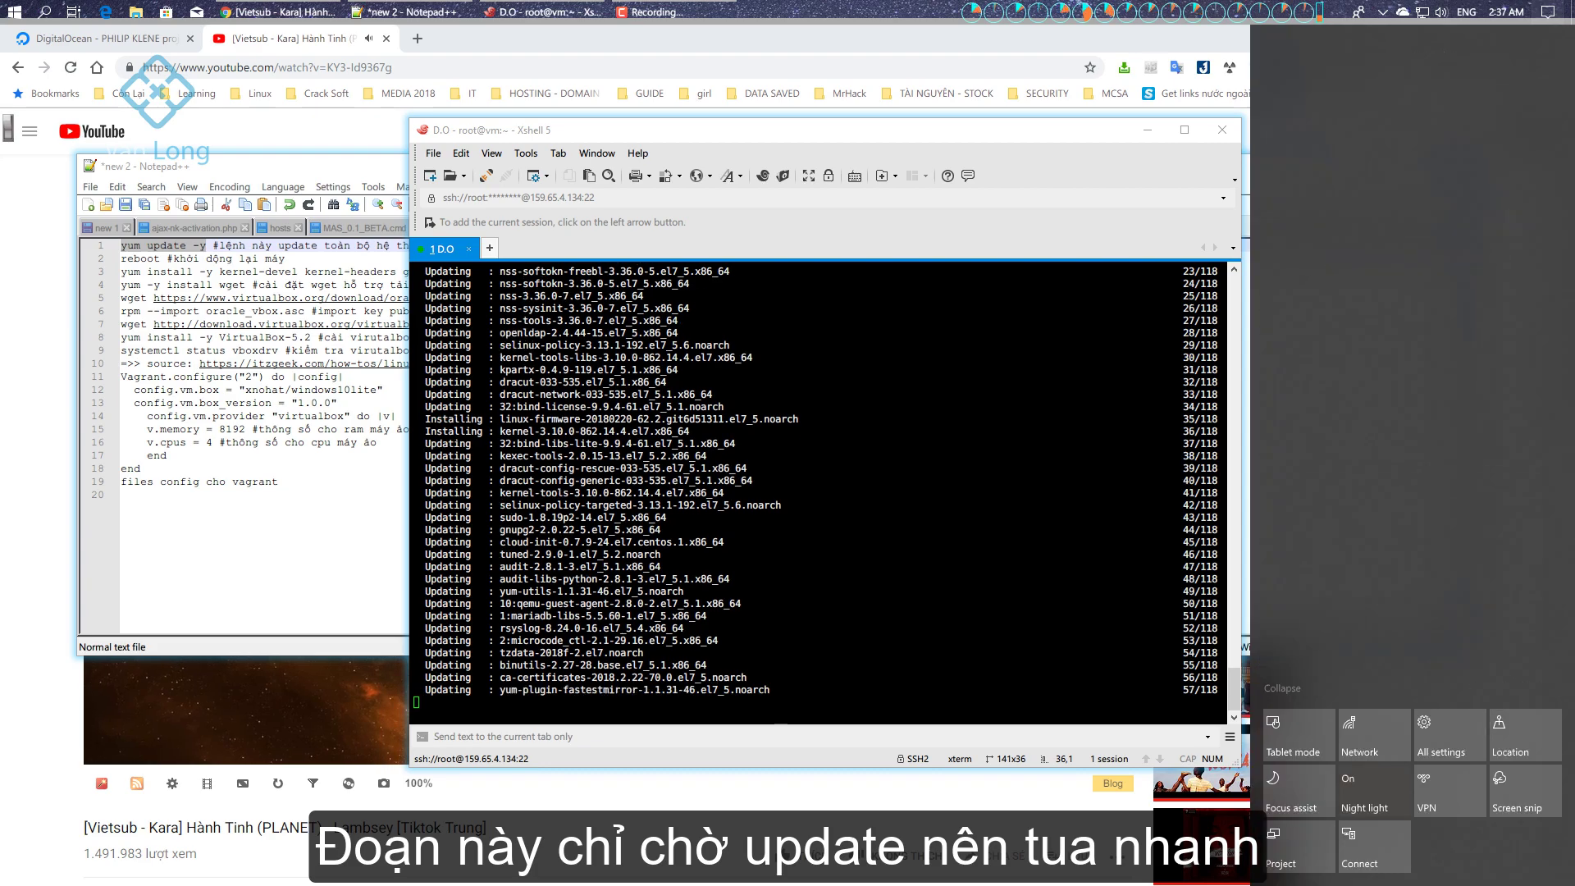
click(1499, 12)
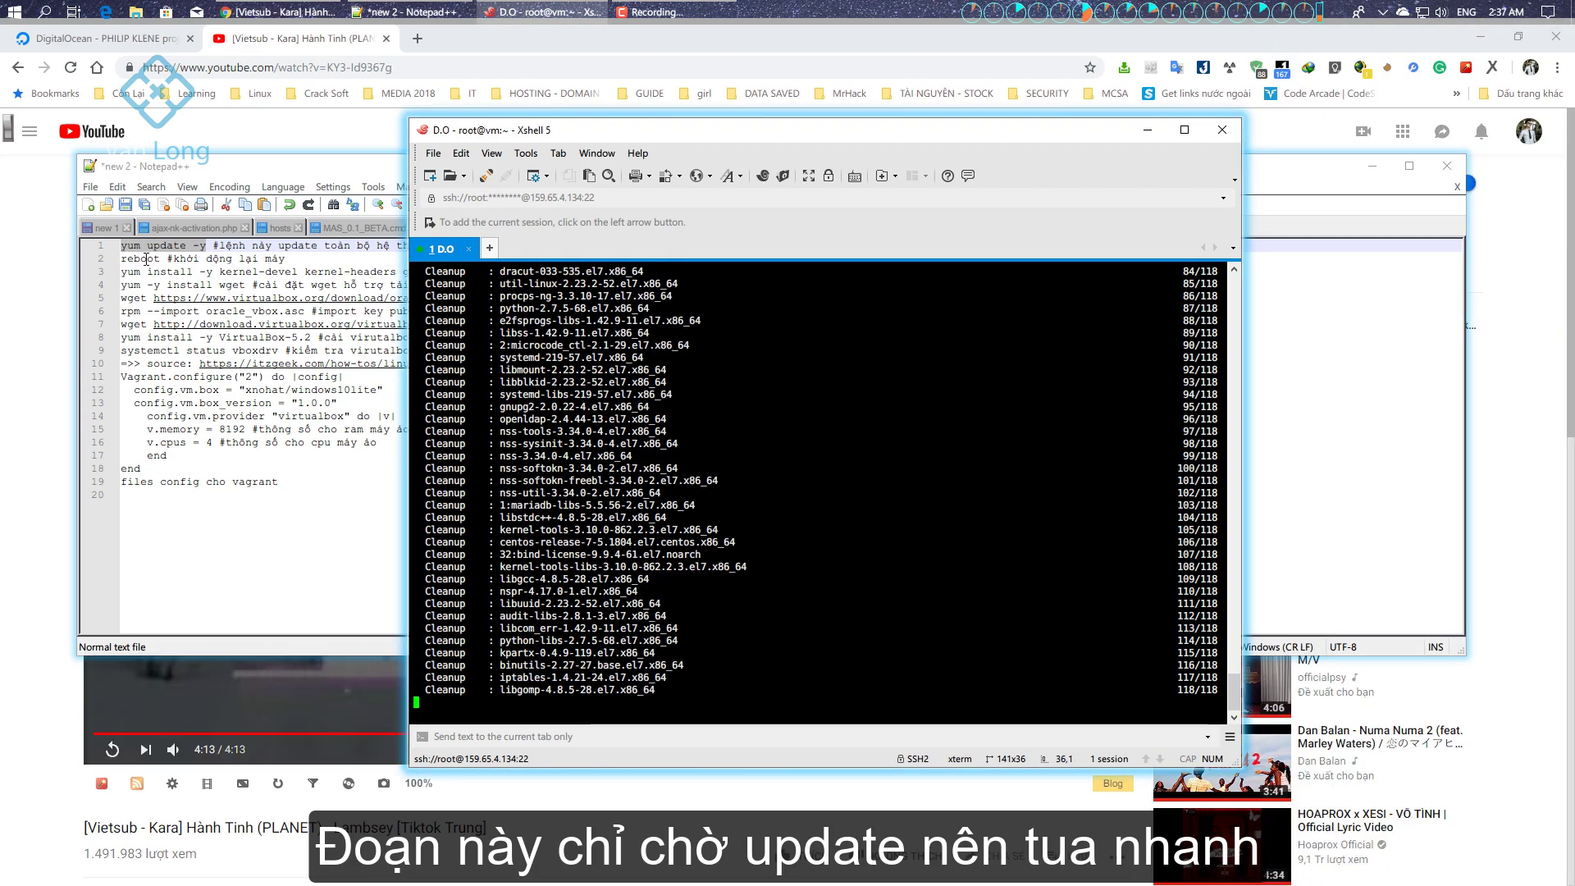
drag(528, 132, 689, 133)
scroll(860, 862, down, 11)
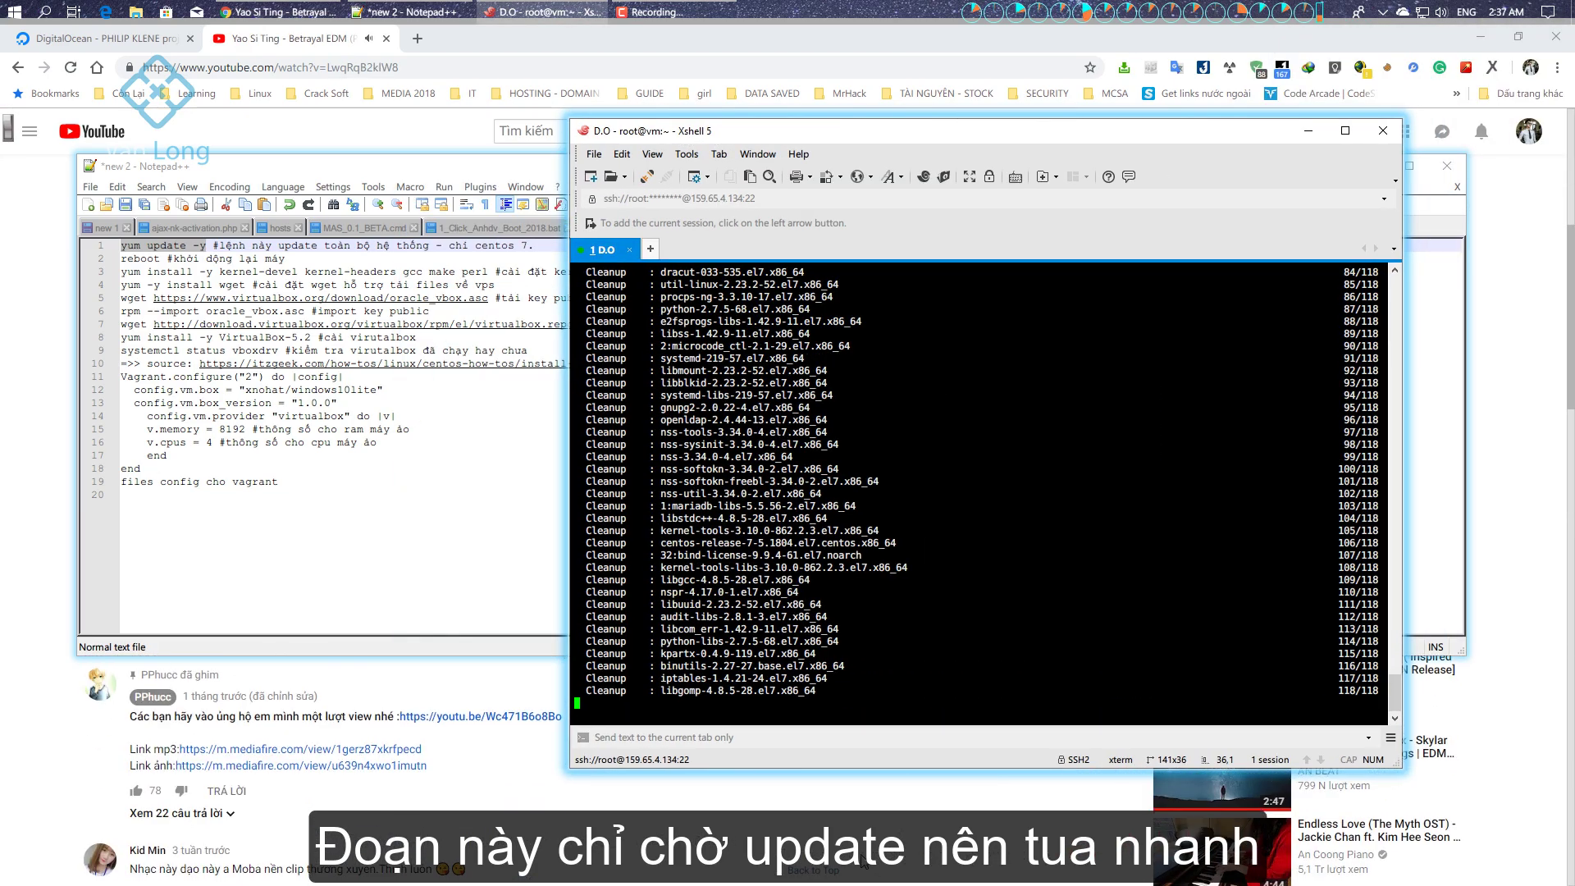
scroll(397, 871, up, 1)
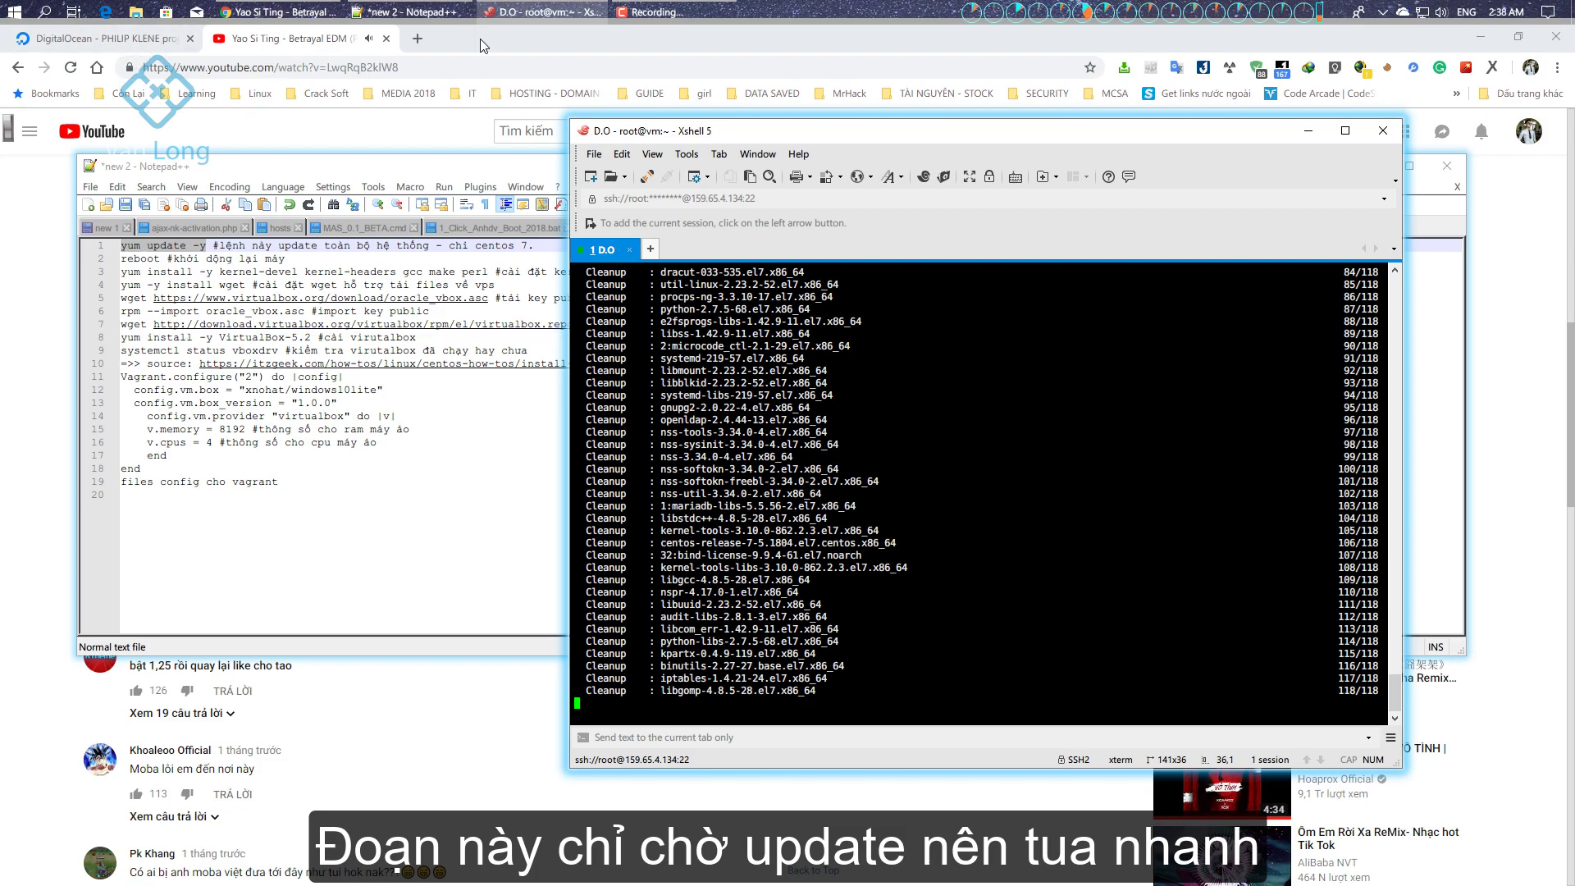
Arrange Xshell and the browser side by side and show the vm Droplet's graphs in the browser
drag(482, 42, 1574, 246)
click(246, 312)
click(406, 12)
drag(77, 369, 541, 369)
drag(692, 167, 742, 315)
click(878, 46)
drag(780, 154, 286, 153)
click(562, 397)
scroll(784, 534, down, 2)
scroll(784, 533, up, 2)
drag(287, 426, 920, 426)
click(493, 427)
drag(410, 37, 414, 37)
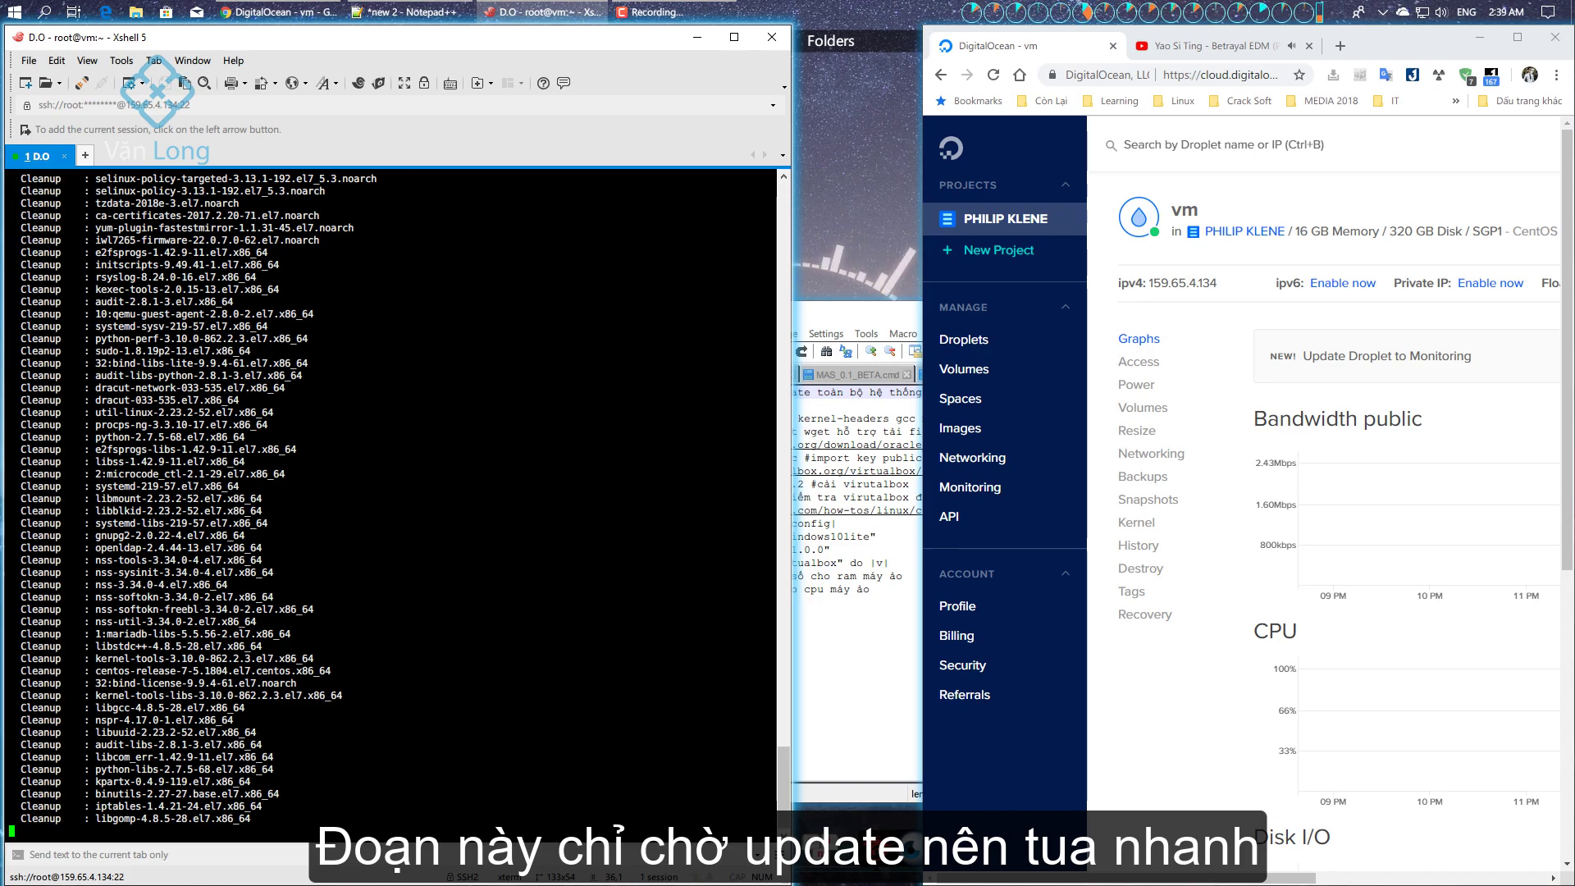
scroll(1345, 410, down, 5)
drag(922, 418, 799, 419)
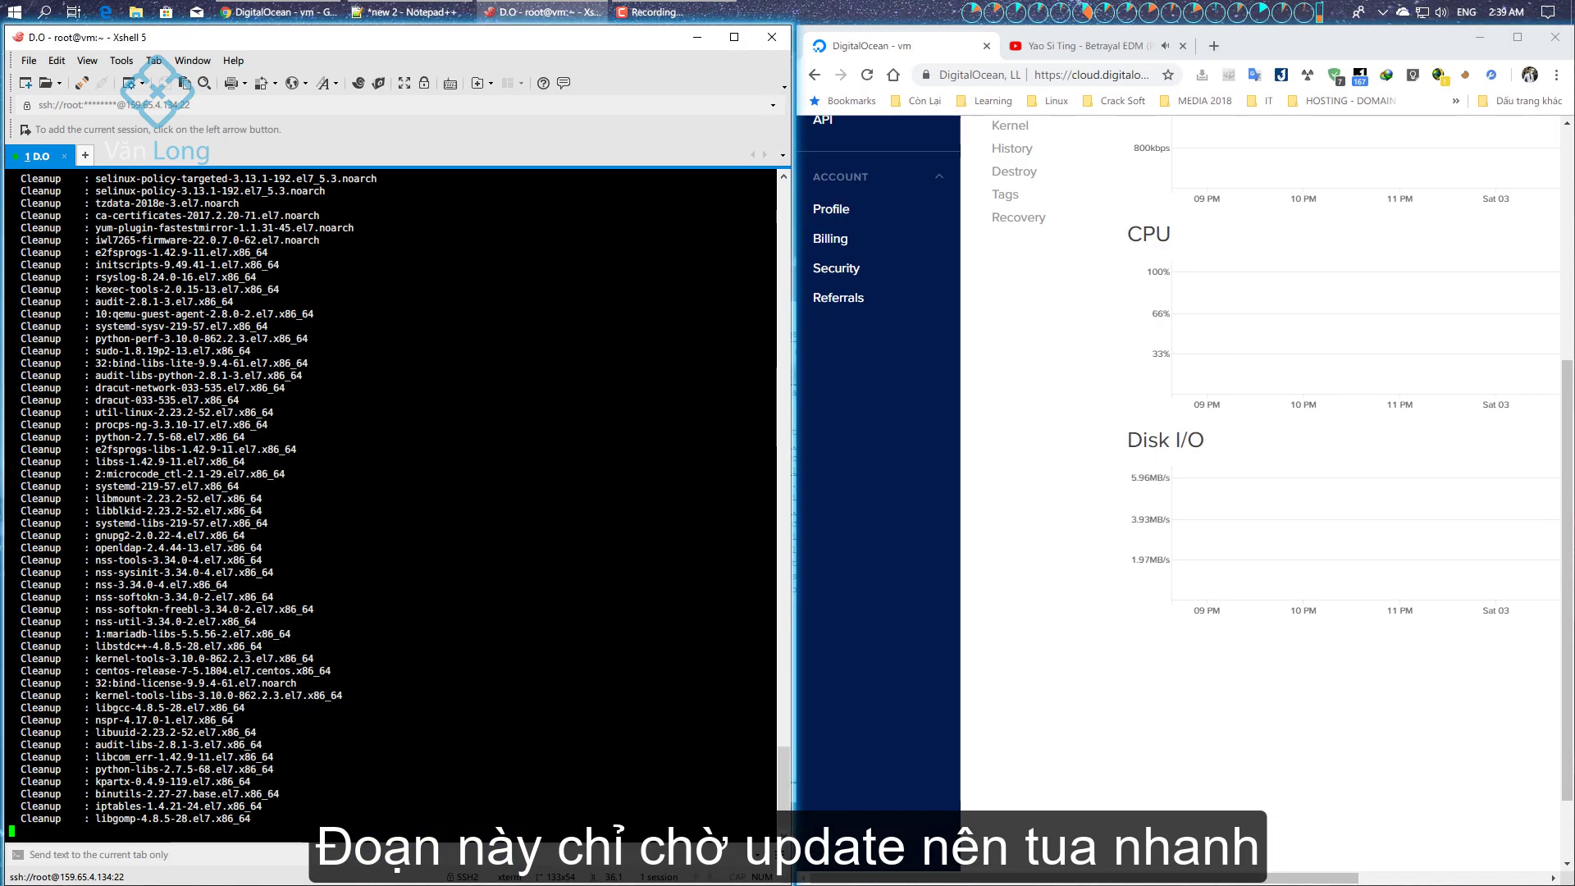
Open a second D.O session in a new Xshell tab and run yum update in it
click(410, 11)
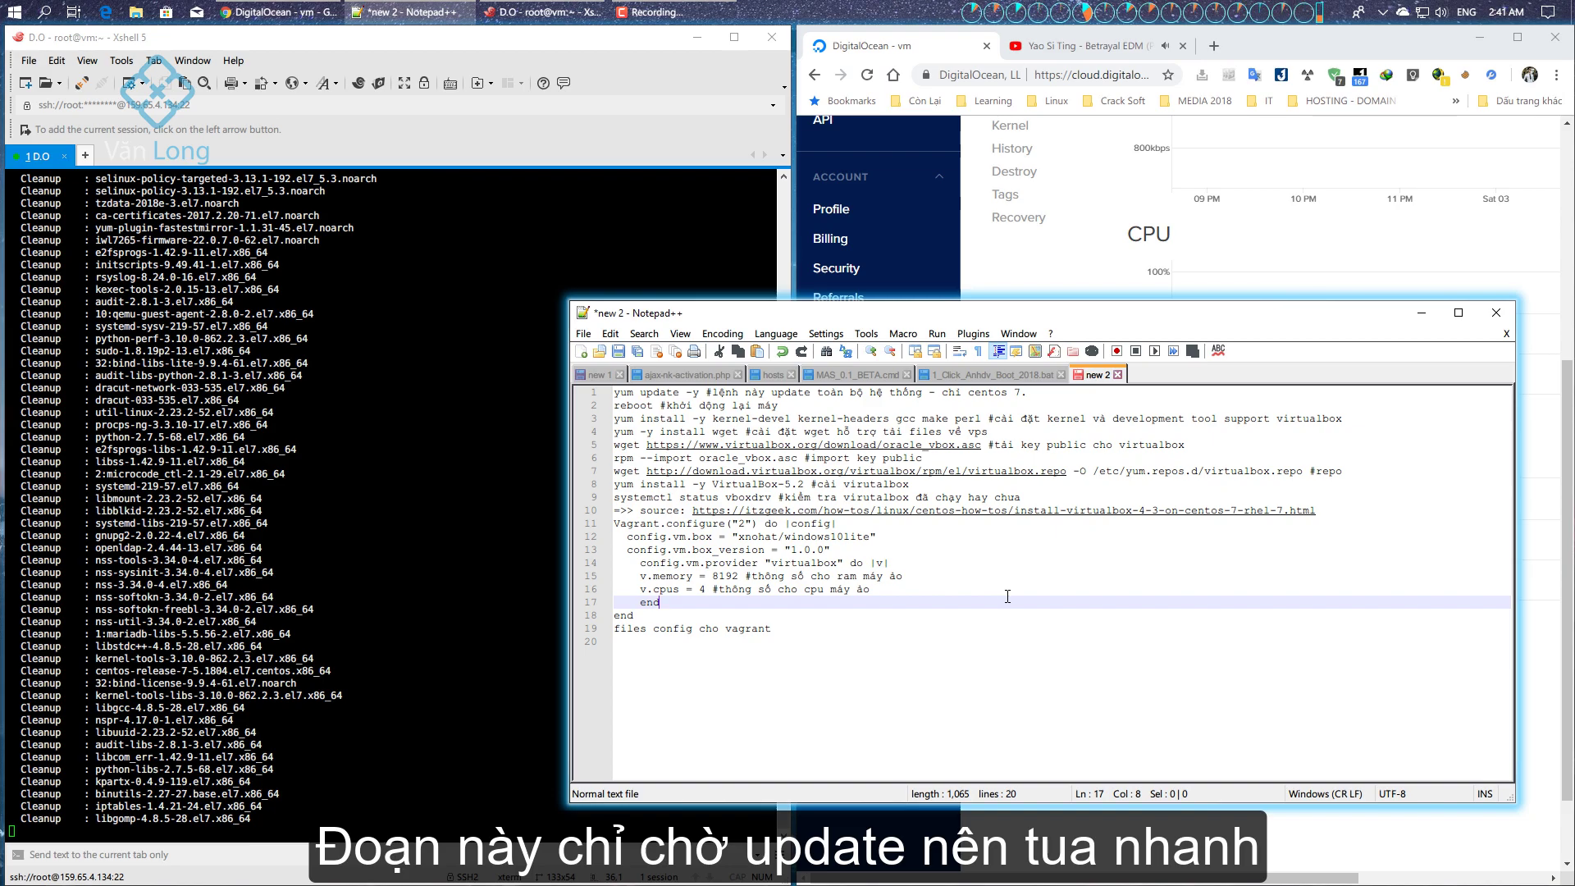
click(238, 359)
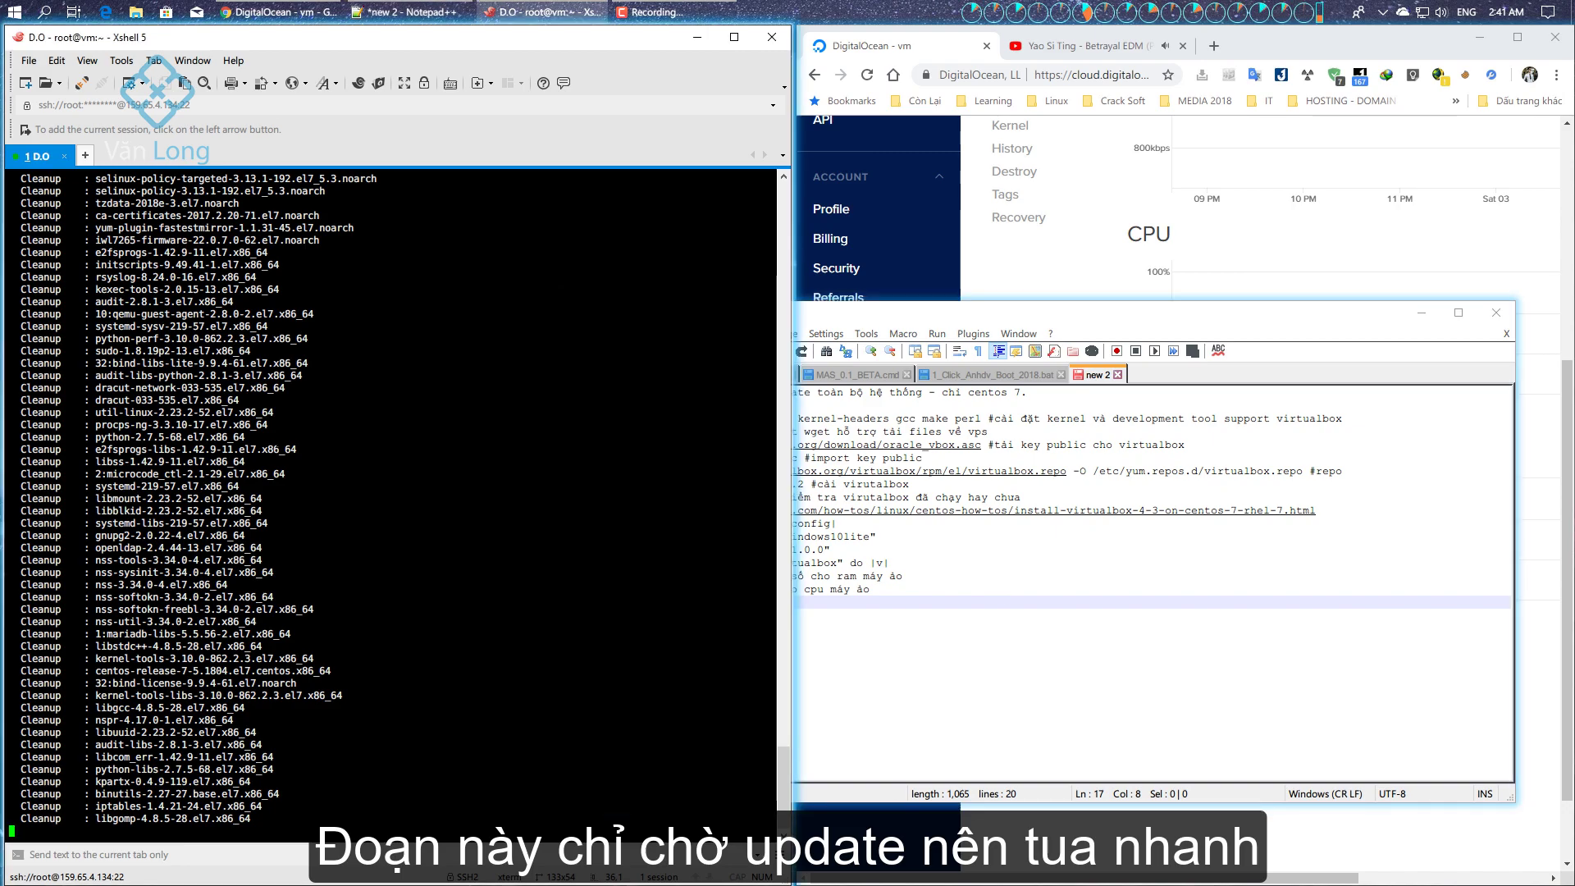
click(85, 155)
double_click(468, 369)
click(37, 157)
click(108, 161)
text(yum update)
key(Return)
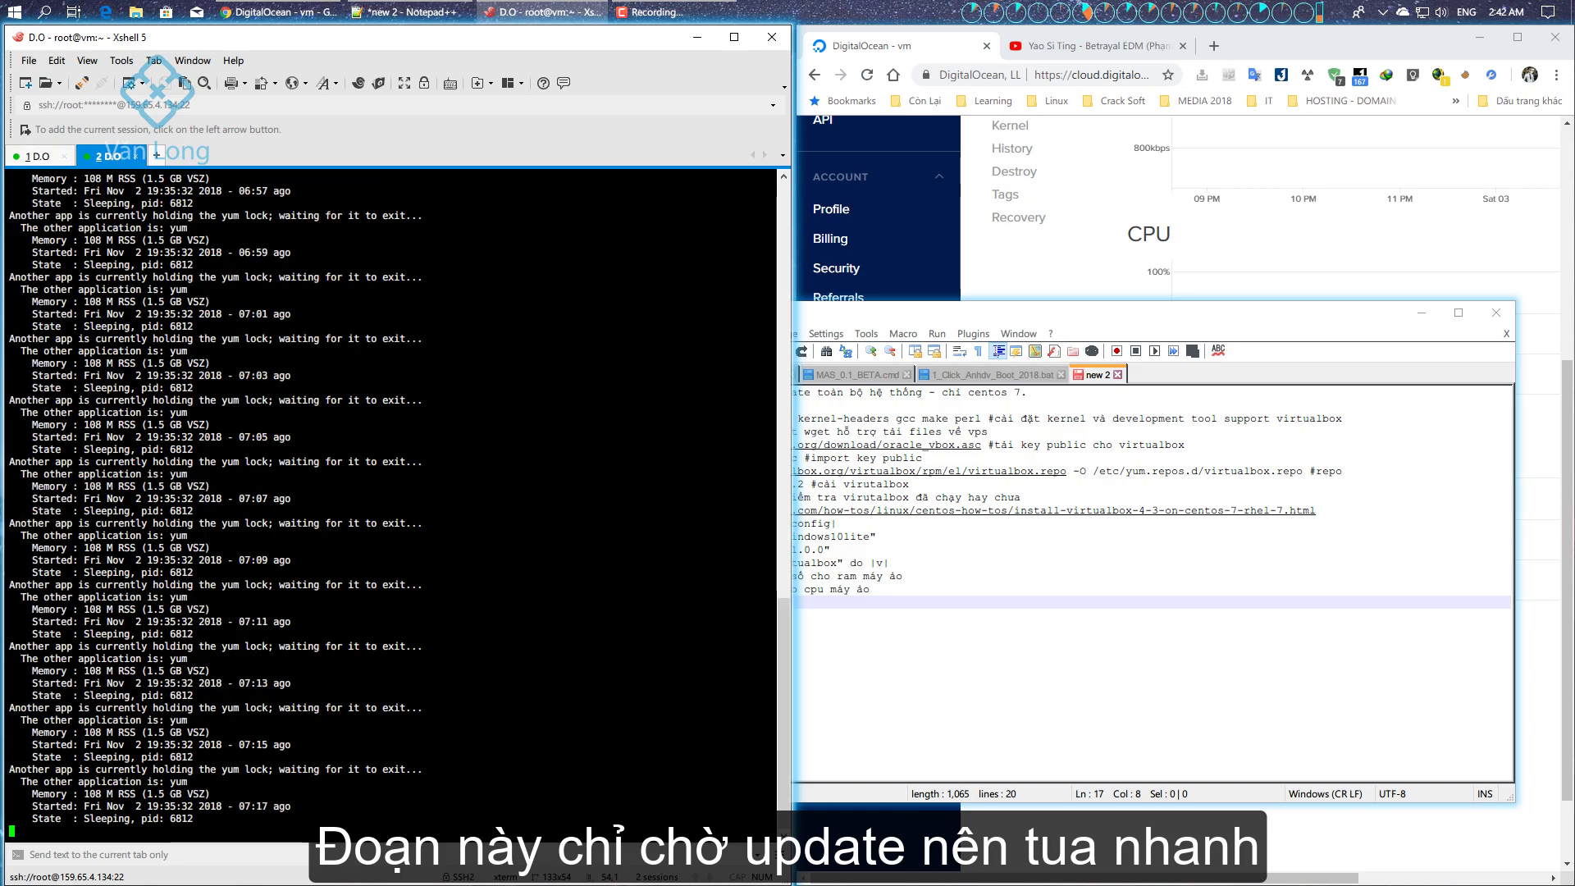
Interrupt the update in the first D.O session and kill process 6812, the yum process holding the lock
click(37, 156)
key(ctrl+c)
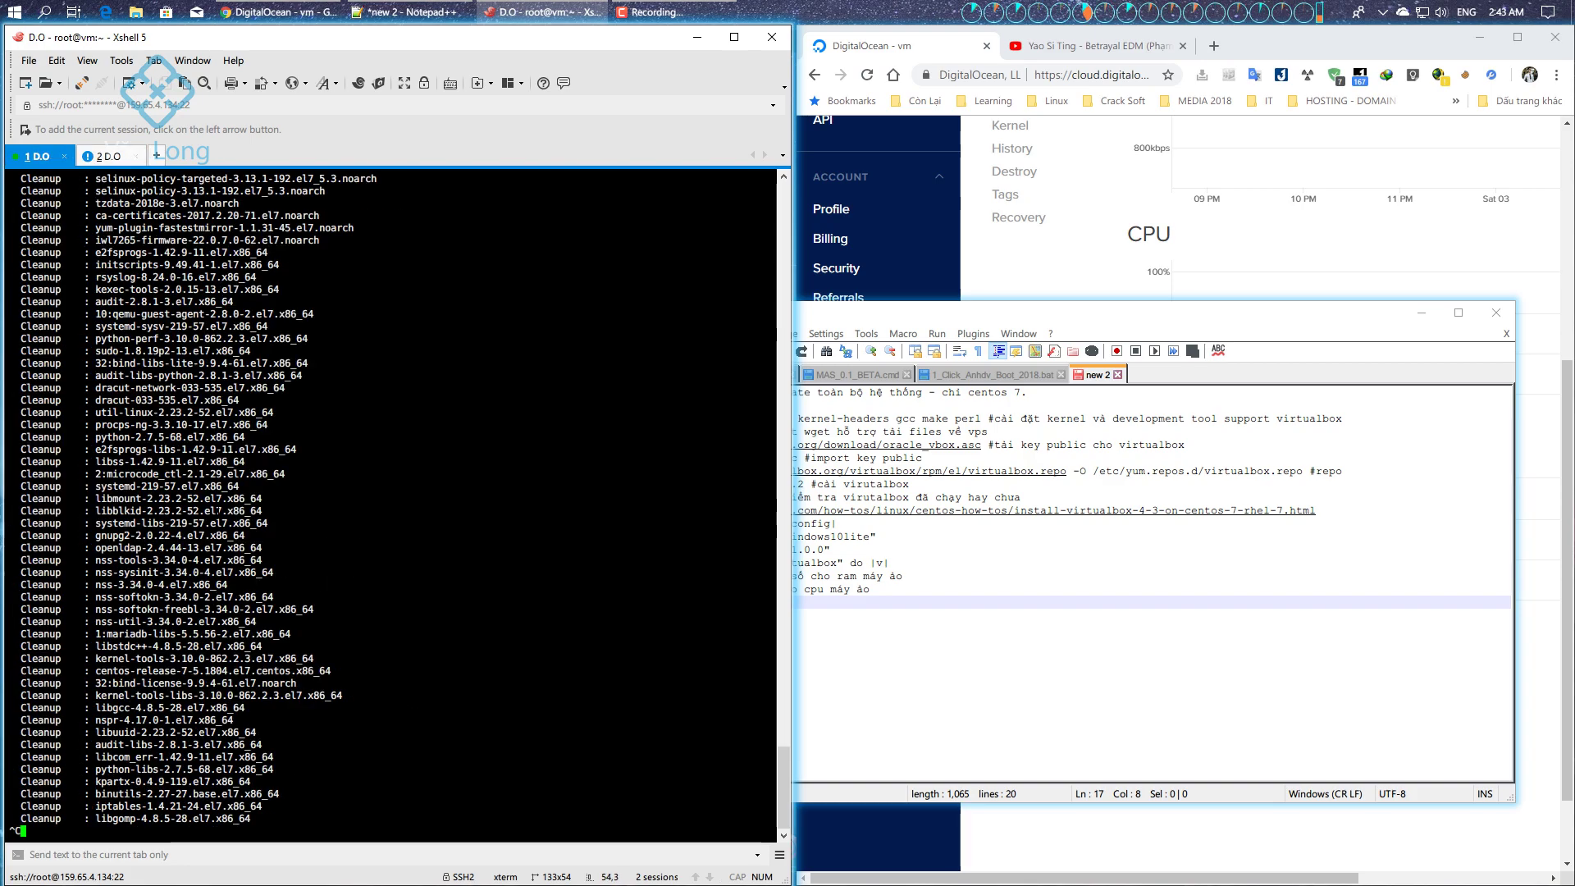
click(107, 156)
right_click(187, 427)
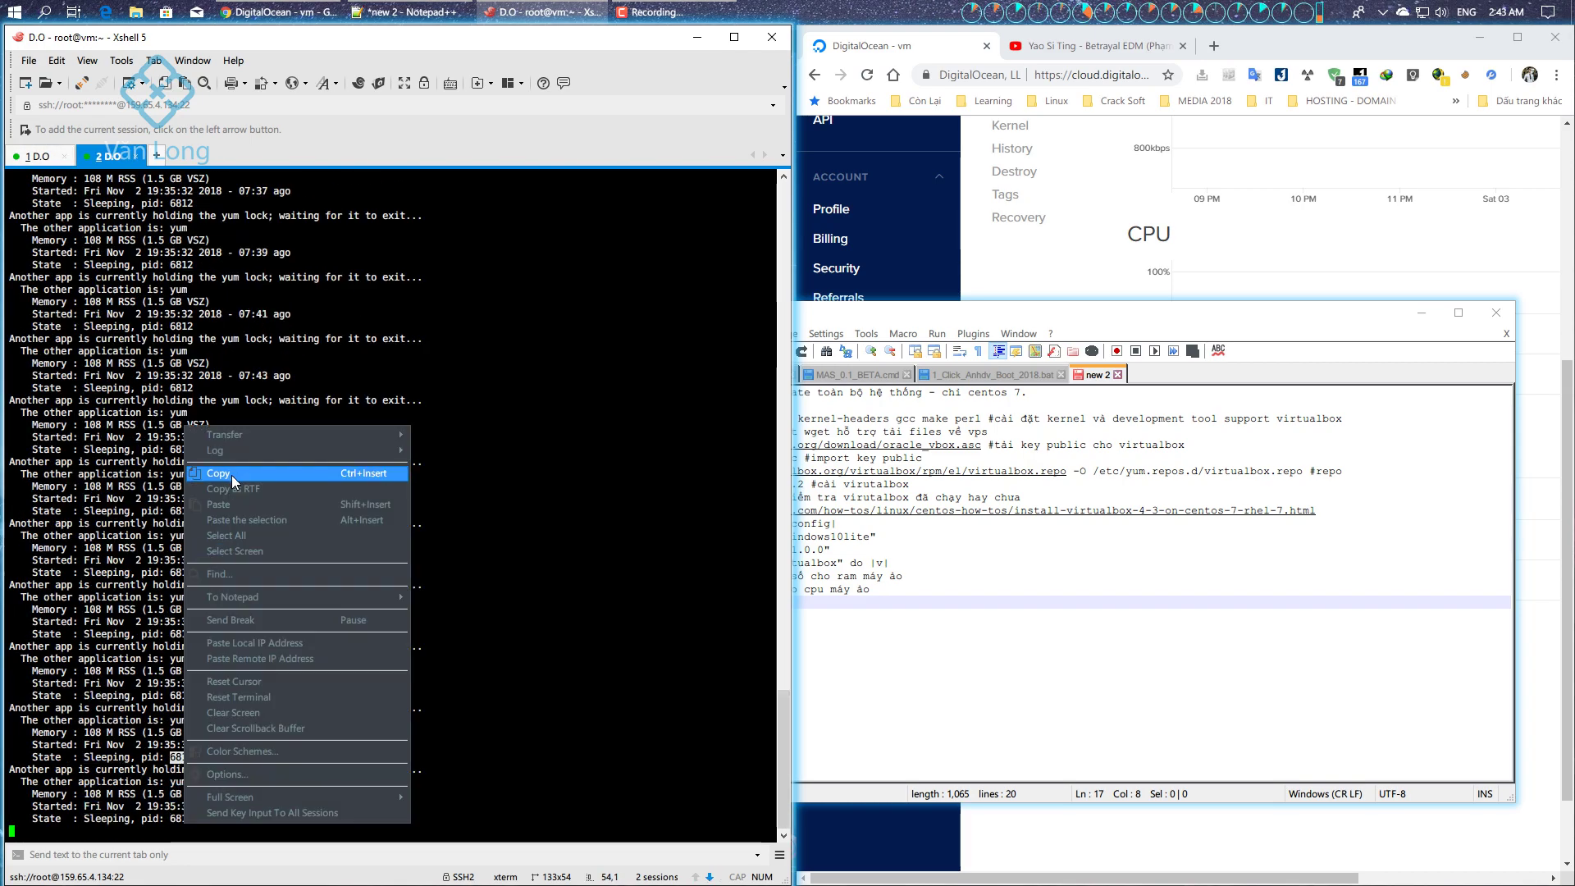
click(37, 156)
text(kill 6812)
key(Return)
Run yum update in the first D.O session and reboot the server
text(yum update)
key(Return)
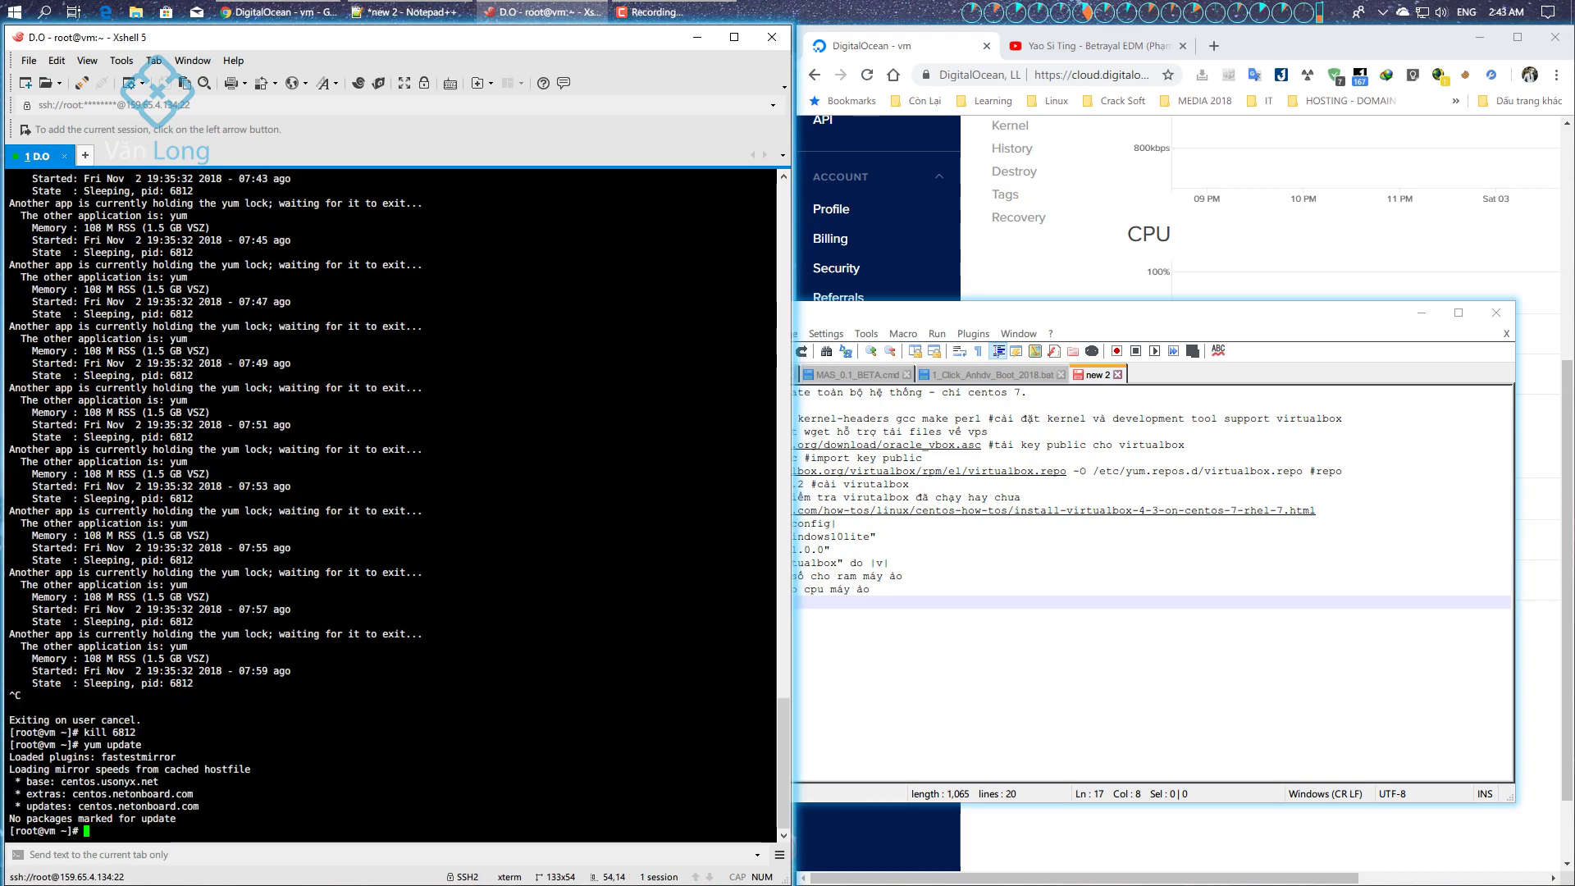
text(reboot)
key(Return)
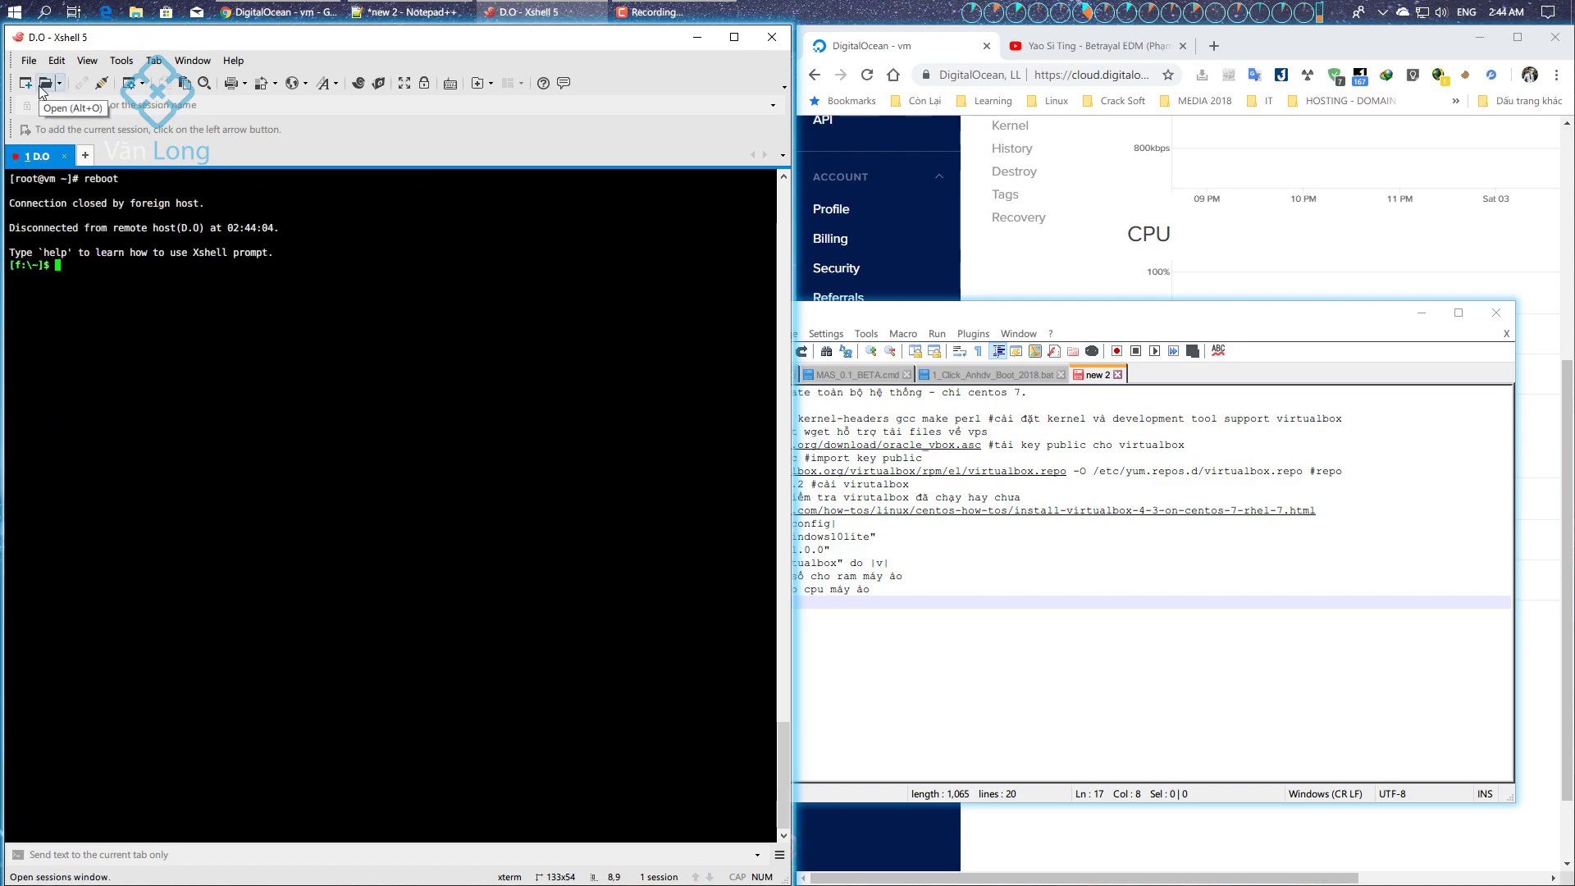
Try to reconnect to the rebooted server with the saved D.O session
click(39, 83)
click(508, 580)
key(alt+o)
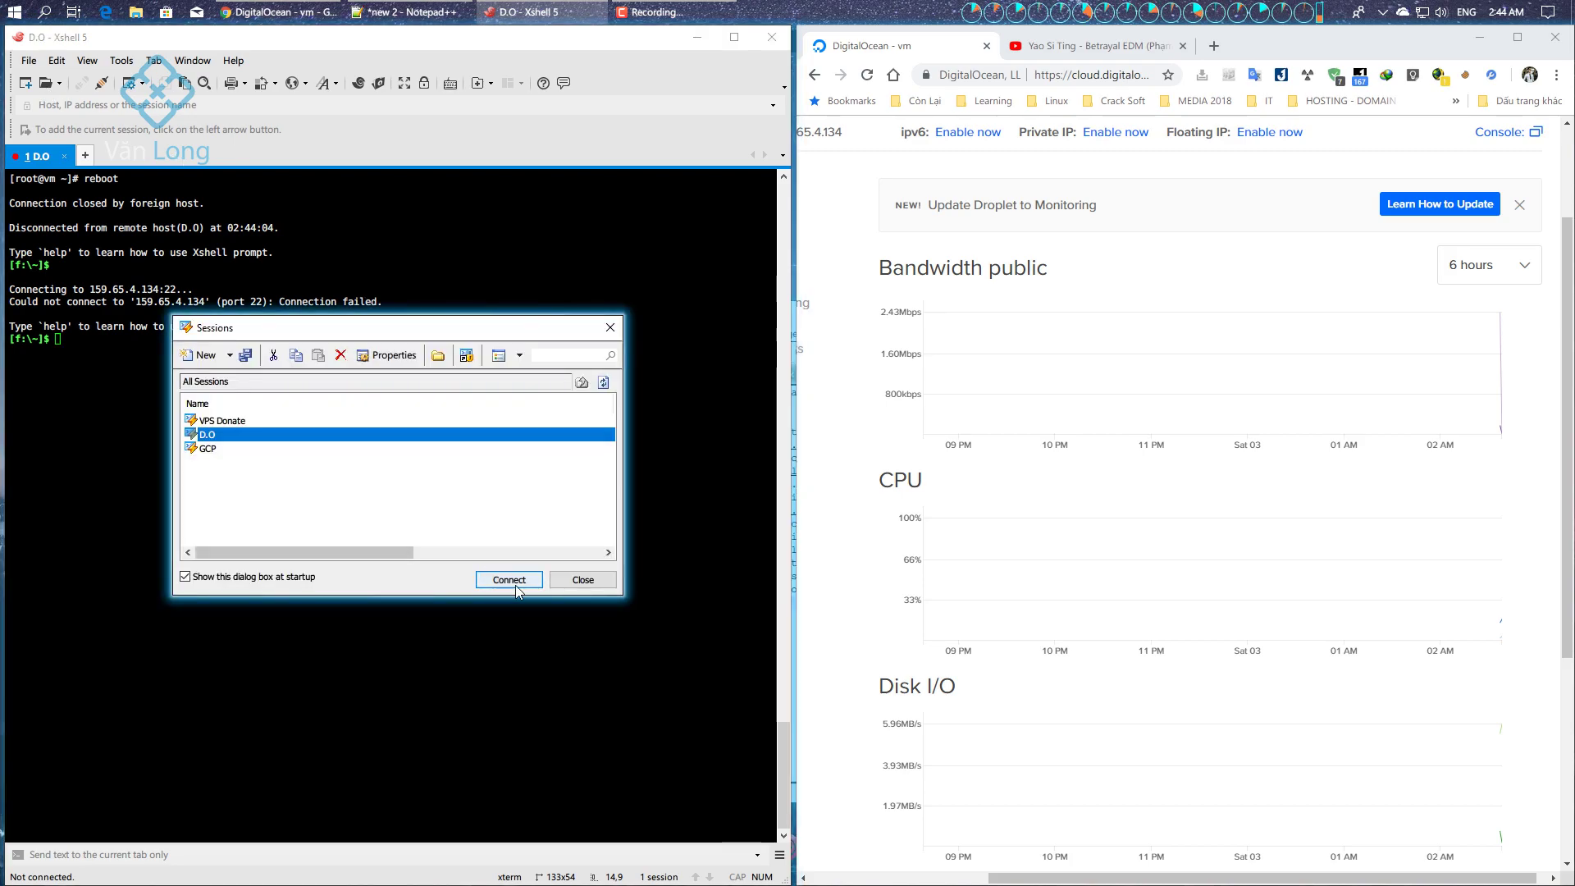
click(516, 589)
Show the Droplets list in the browser and try the D.O session connection again
scroll(916, 734, left, 3)
scroll(917, 735, up, 2)
click(854, 344)
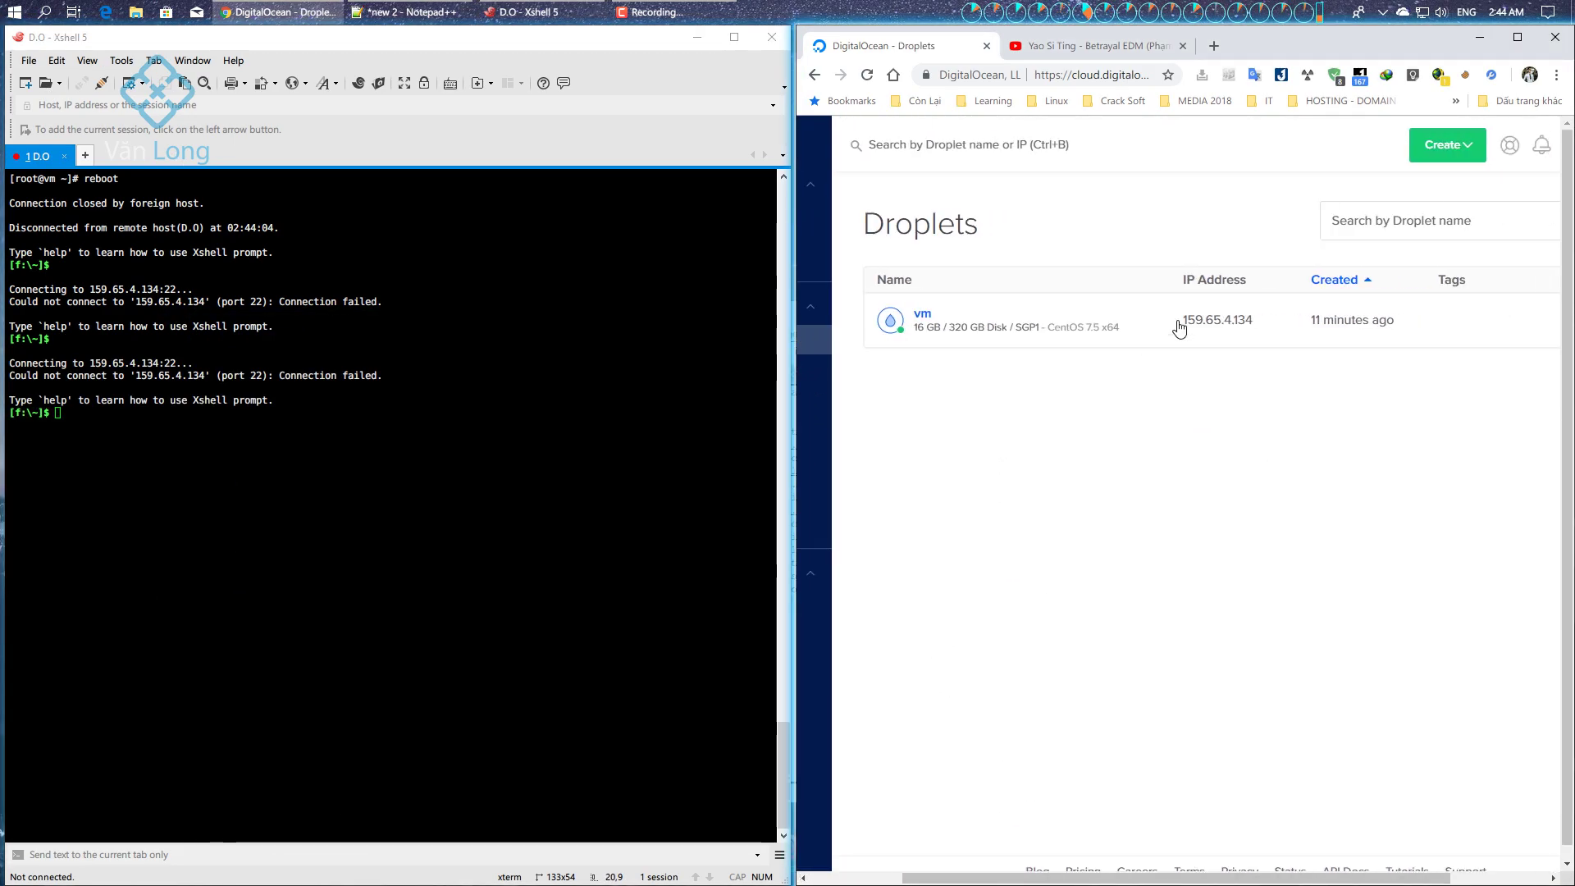
key(alt+Tab)
key(alt+o)
click(508, 575)
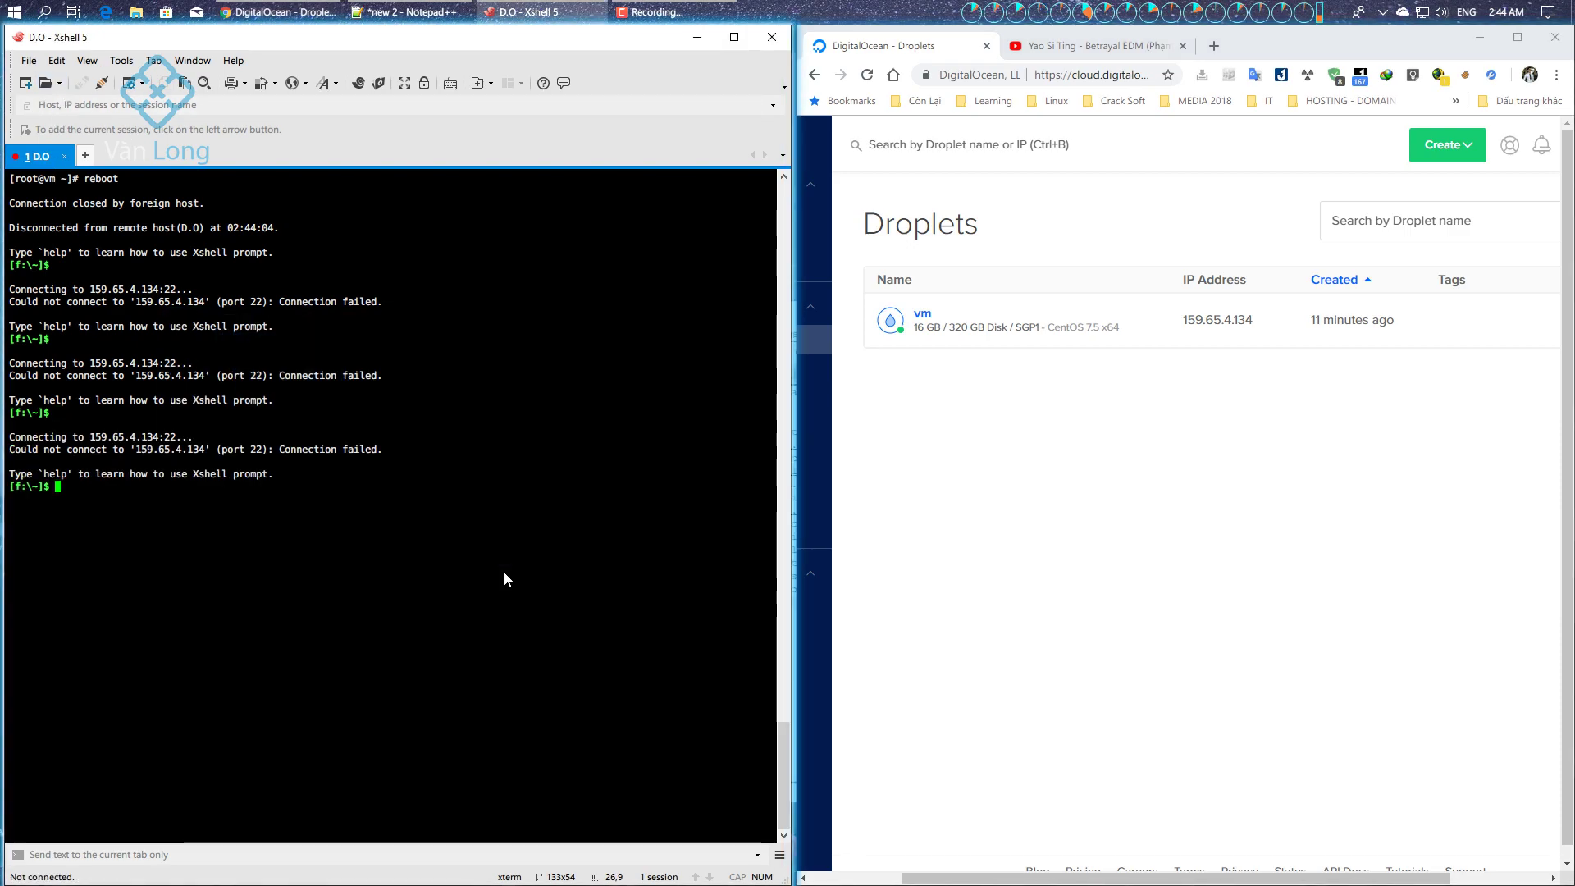
Open and close the vm Droplet's access console, and retry connecting the D.O session in Xshell
drag(1149, 878, 1243, 878)
click(1490, 320)
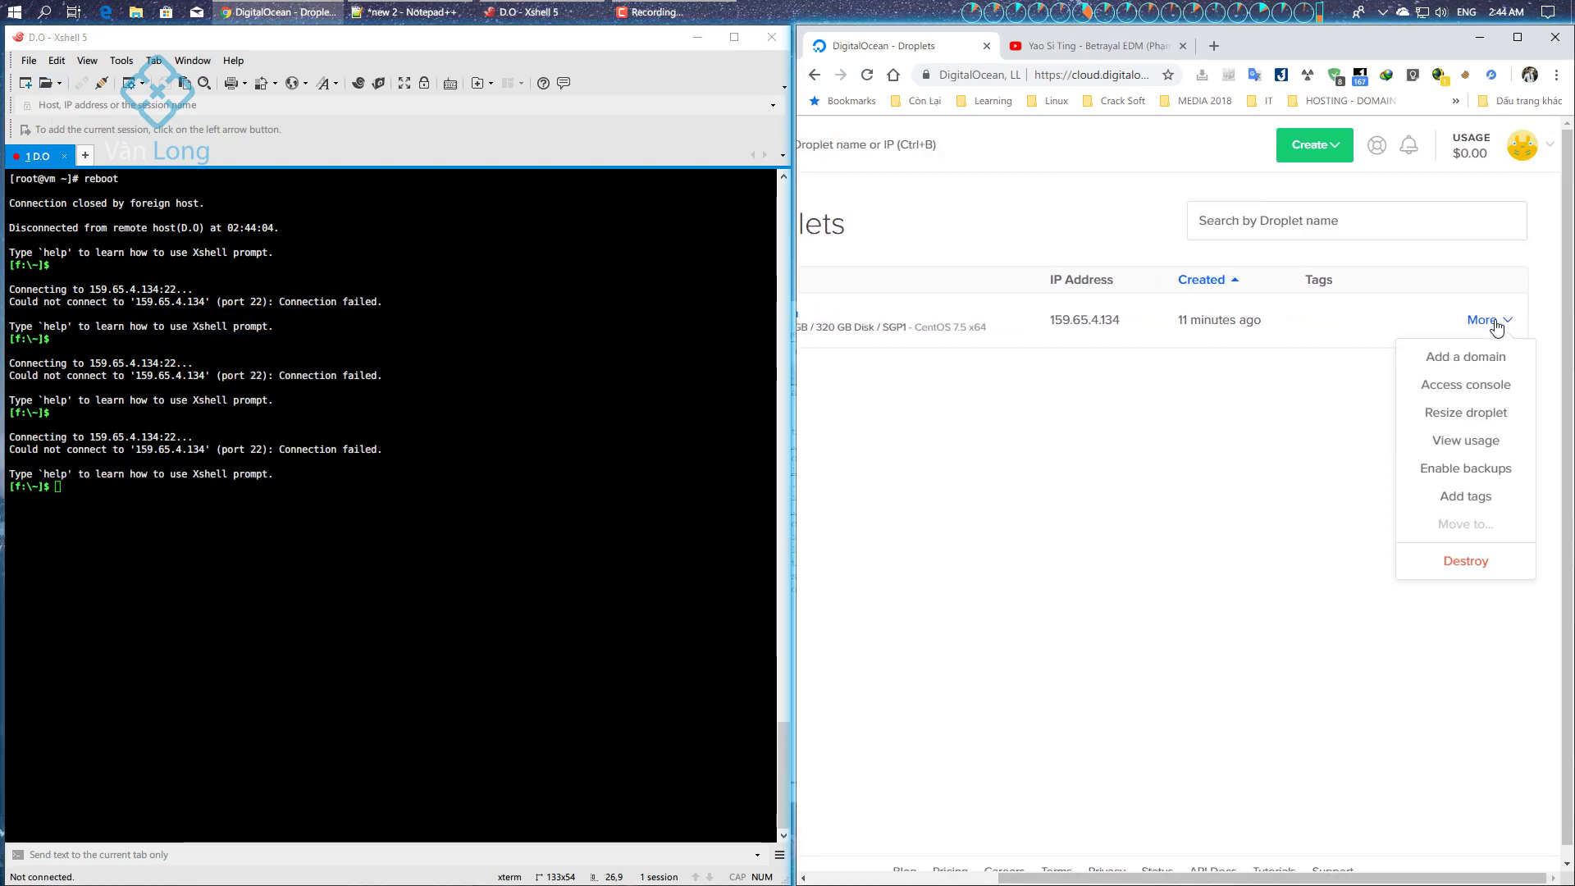
click(1455, 385)
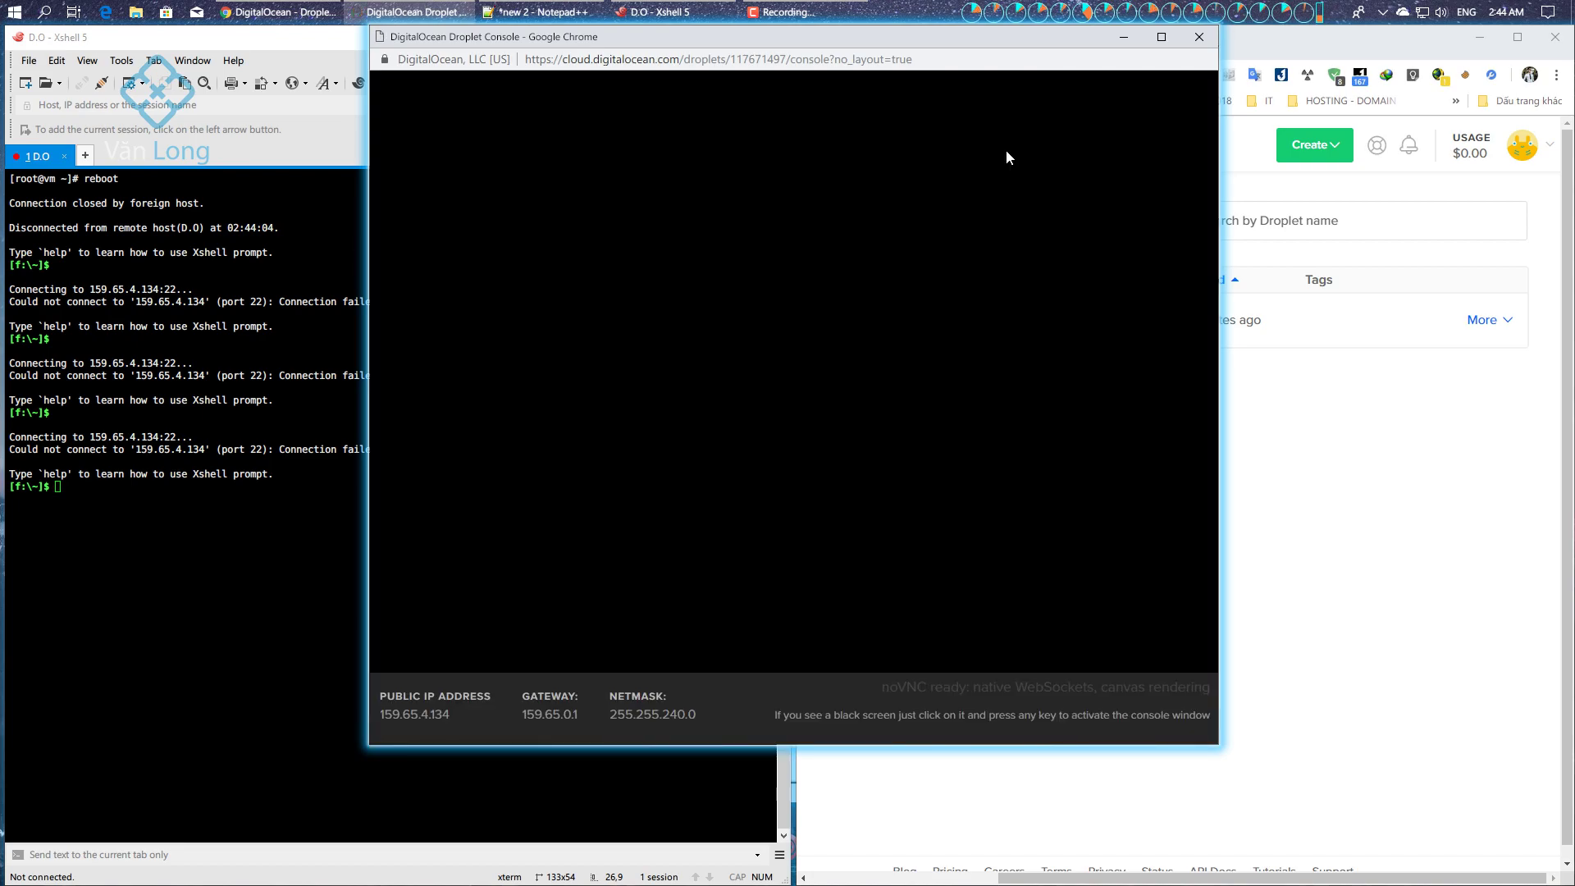
click(1198, 37)
key(alt+o)
click(508, 579)
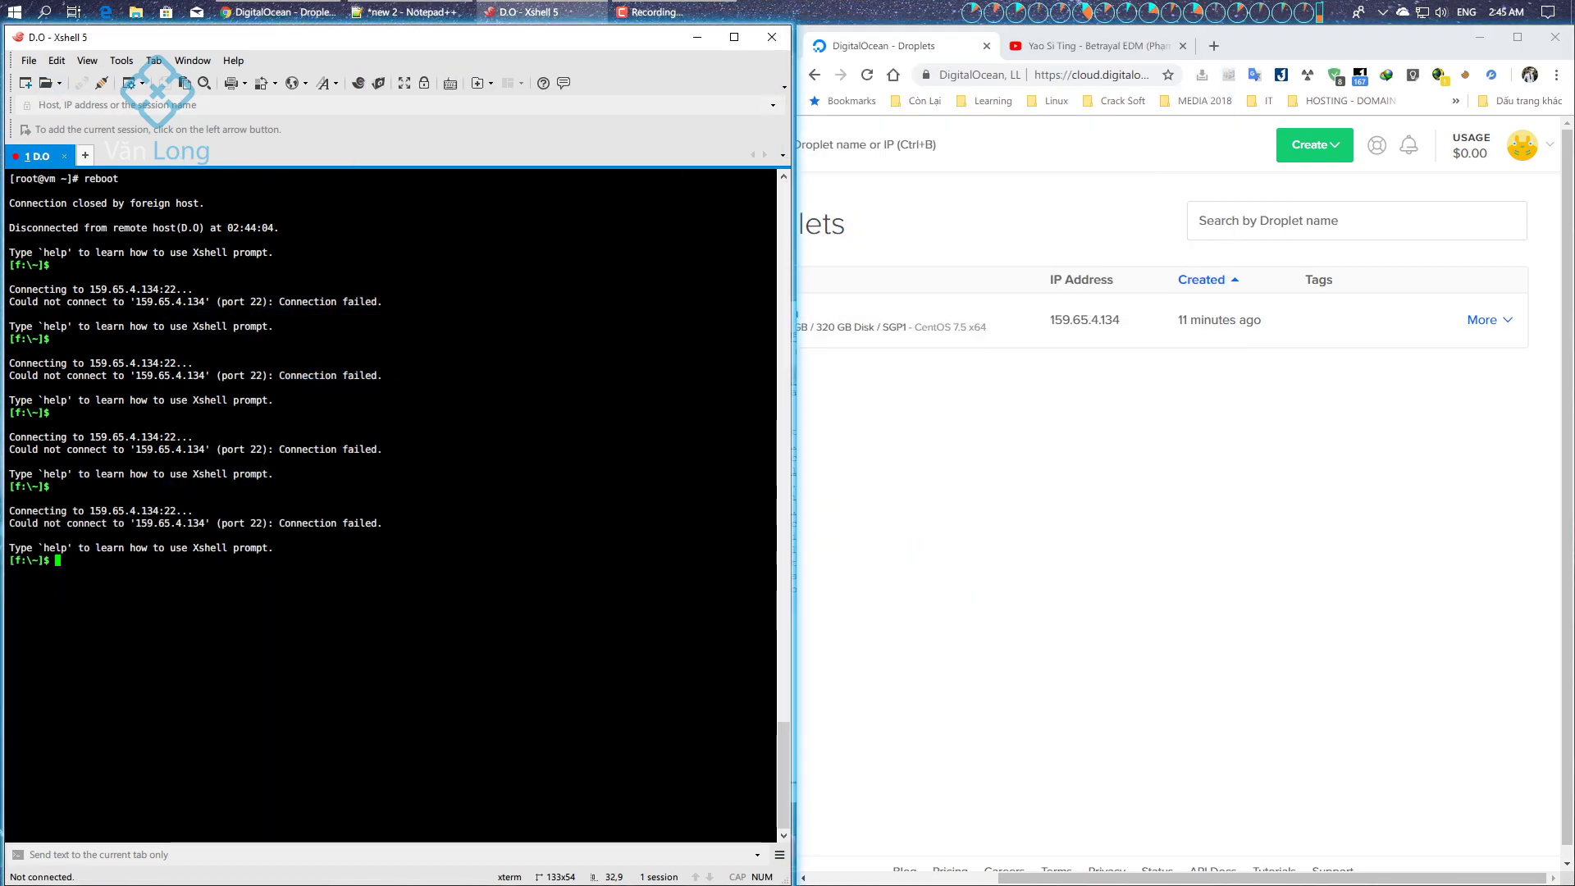
View the vm Droplet's usage in the browser and try once more to connect the D.O session
click(1509, 328)
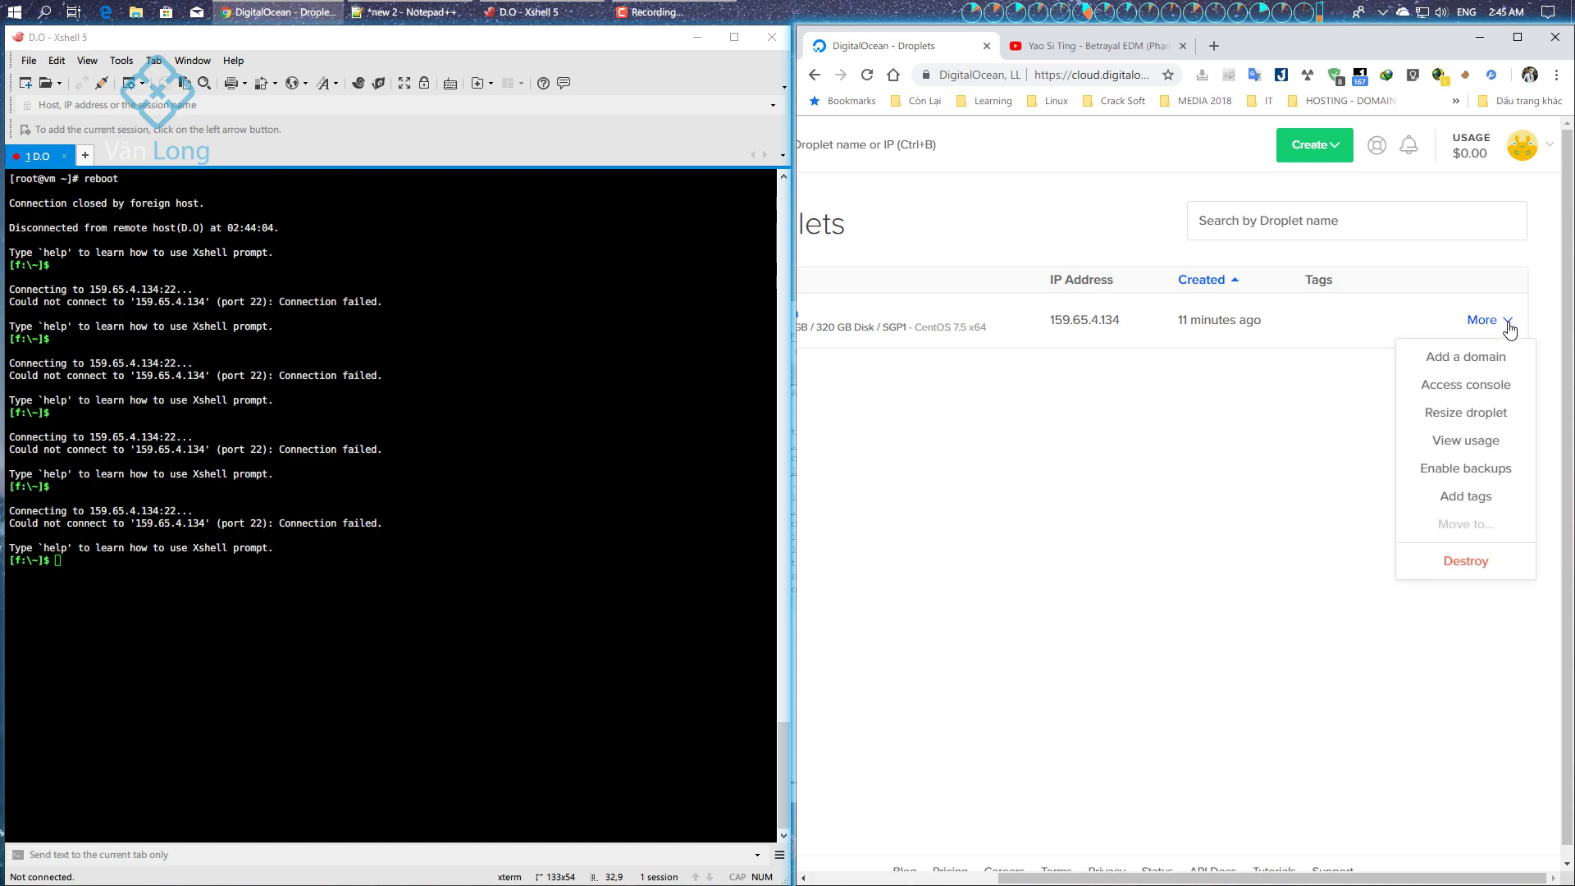
click(1454, 444)
click(64, 94)
click(61, 90)
click(509, 579)
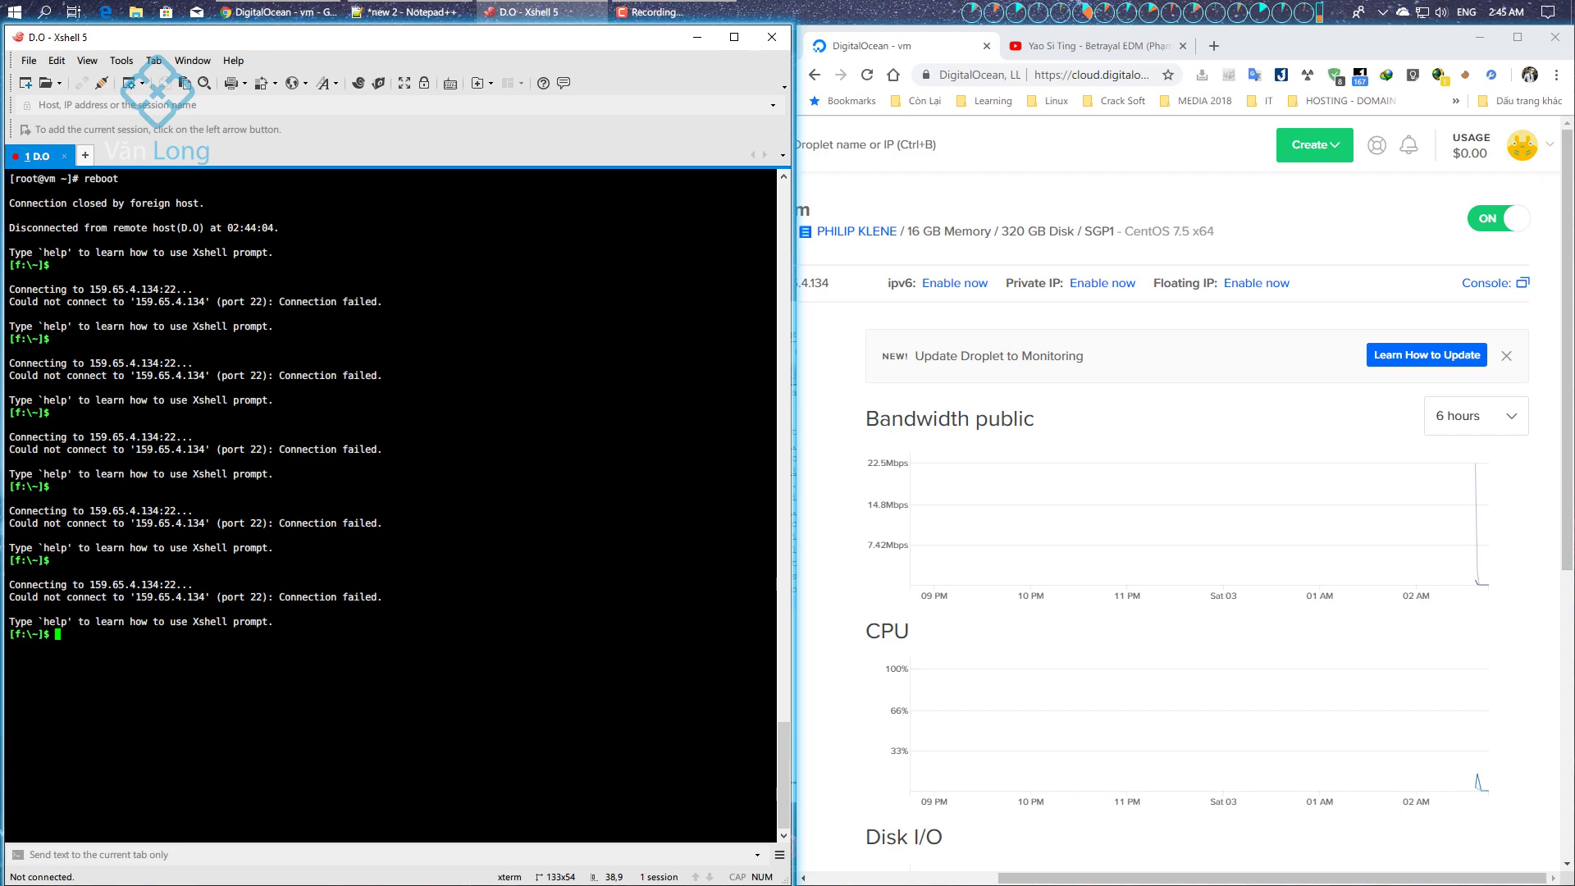
Reconnect the D.O session to the server and clear the terminal screen
click(47, 83)
key(Return)
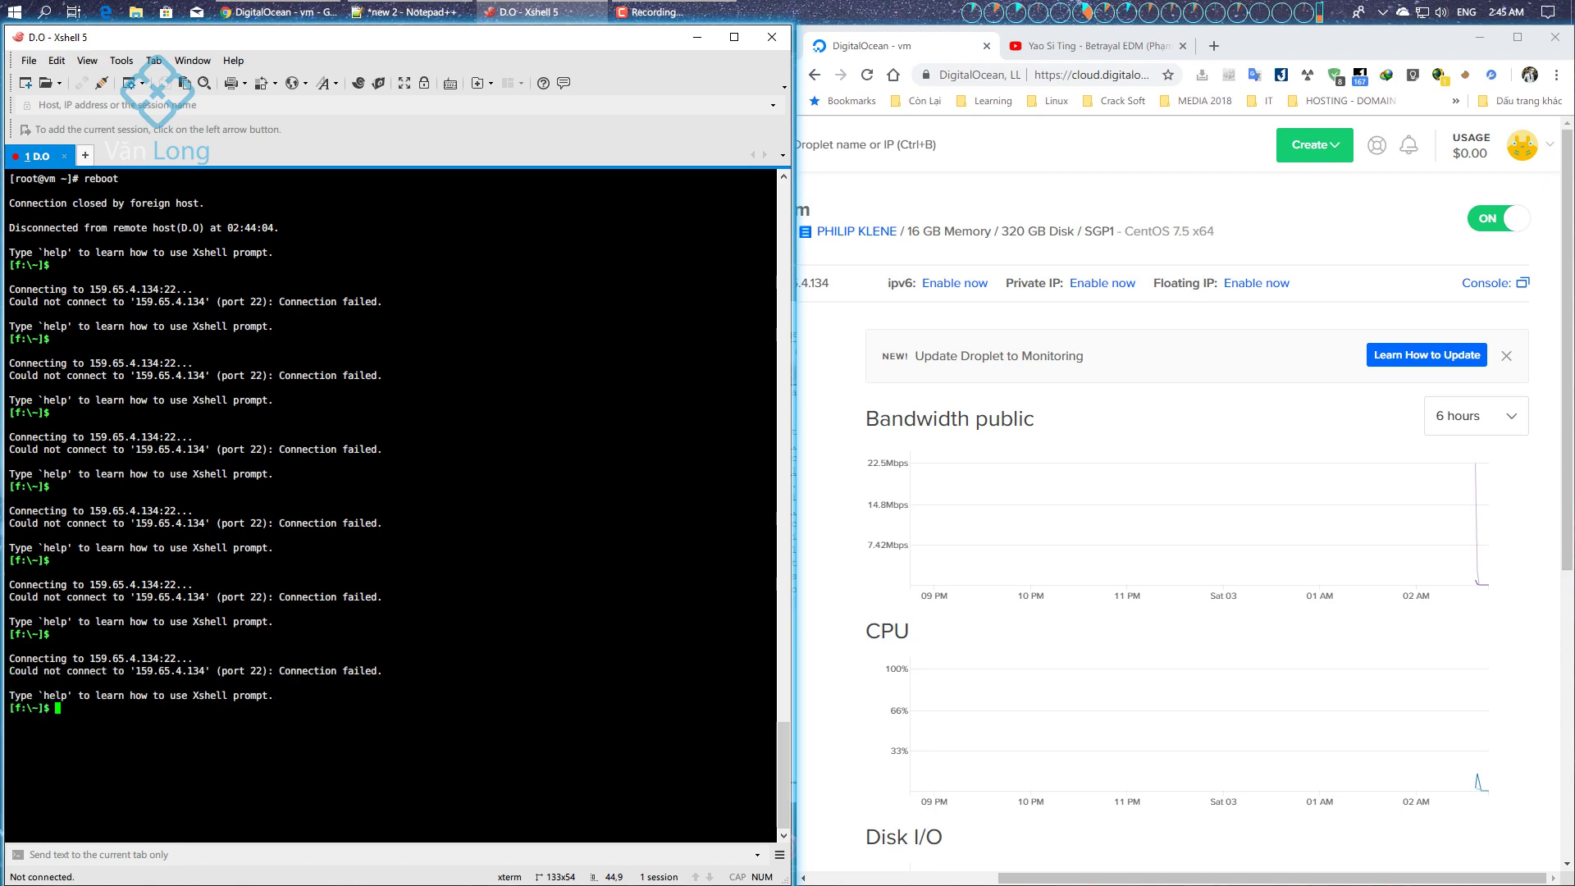
click(46, 82)
key(Return)
right_click(41, 166)
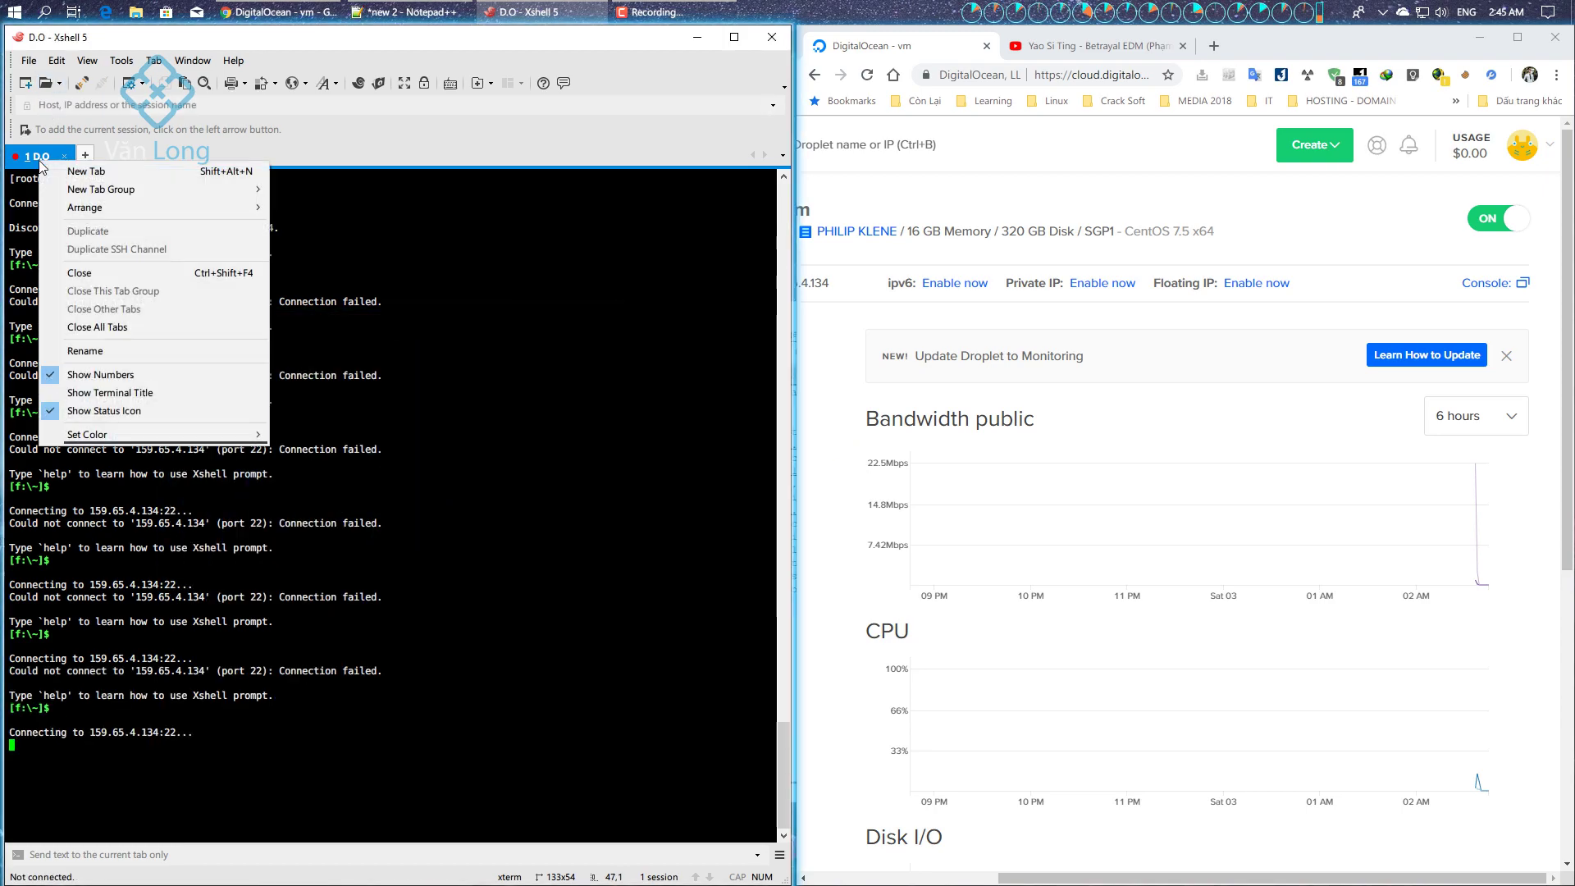
key(Escape)
text(vl)
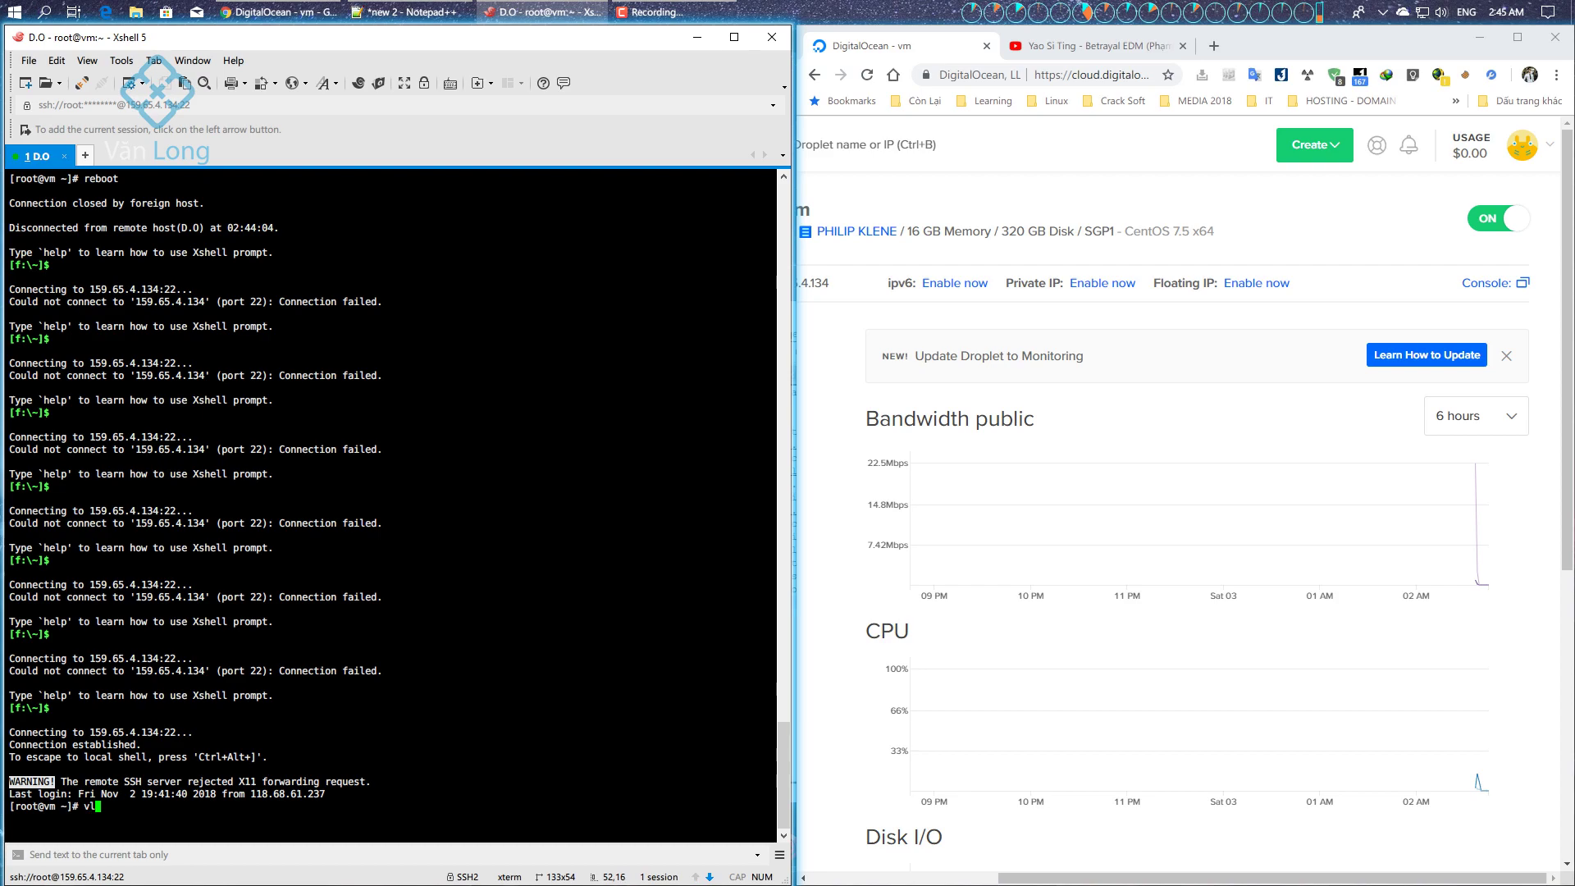
text(ear)
key(Return)
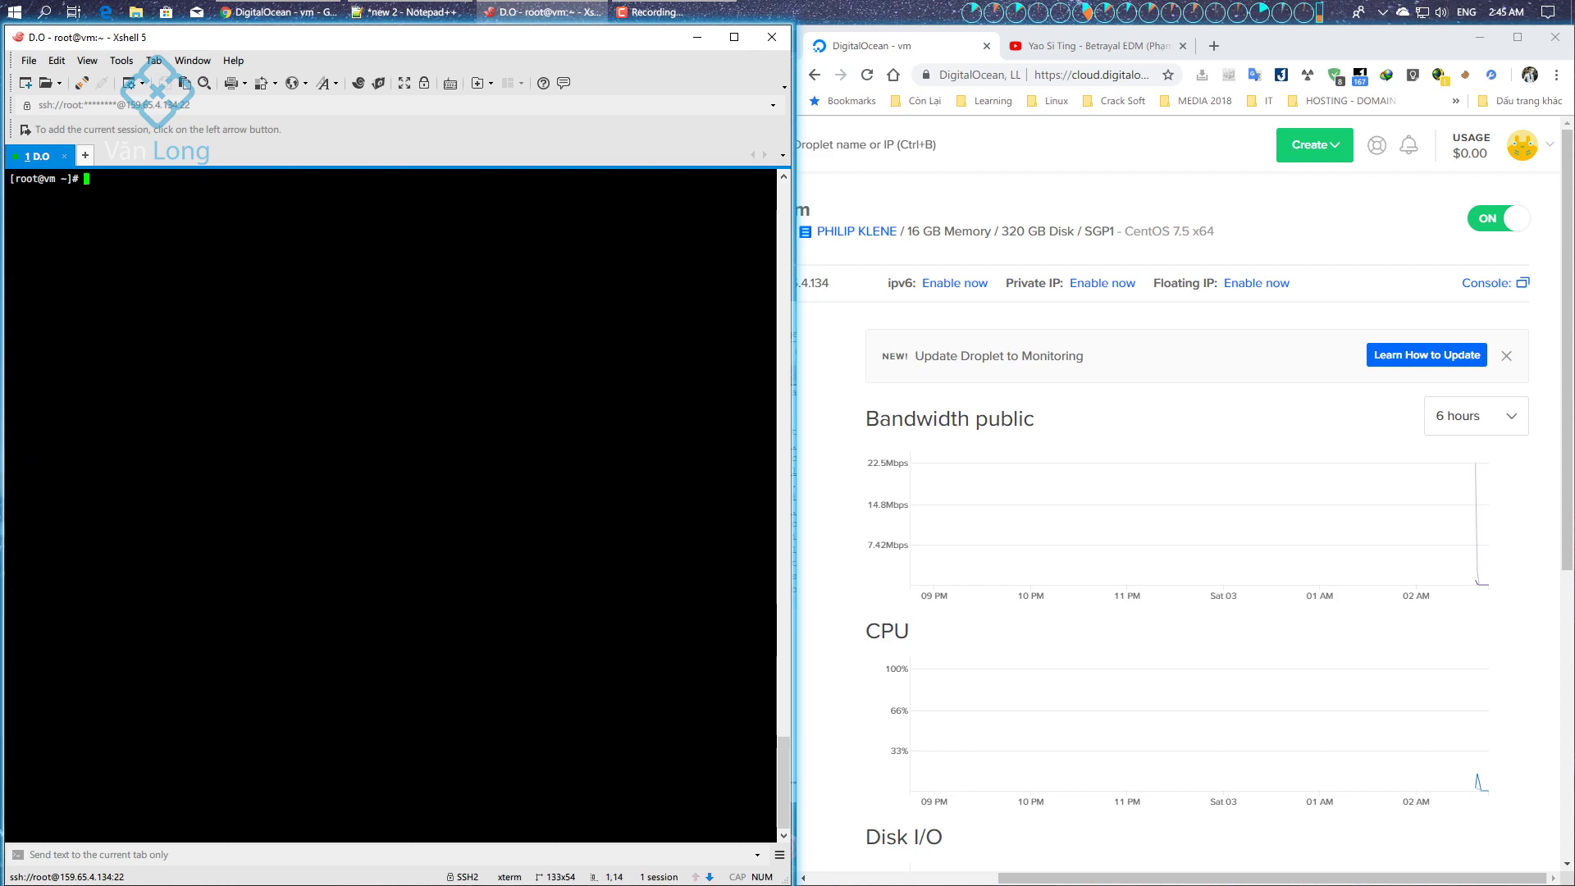
Bring up the Notepad++ command notes and try to run a pasted command in the Xshell session
click(408, 12)
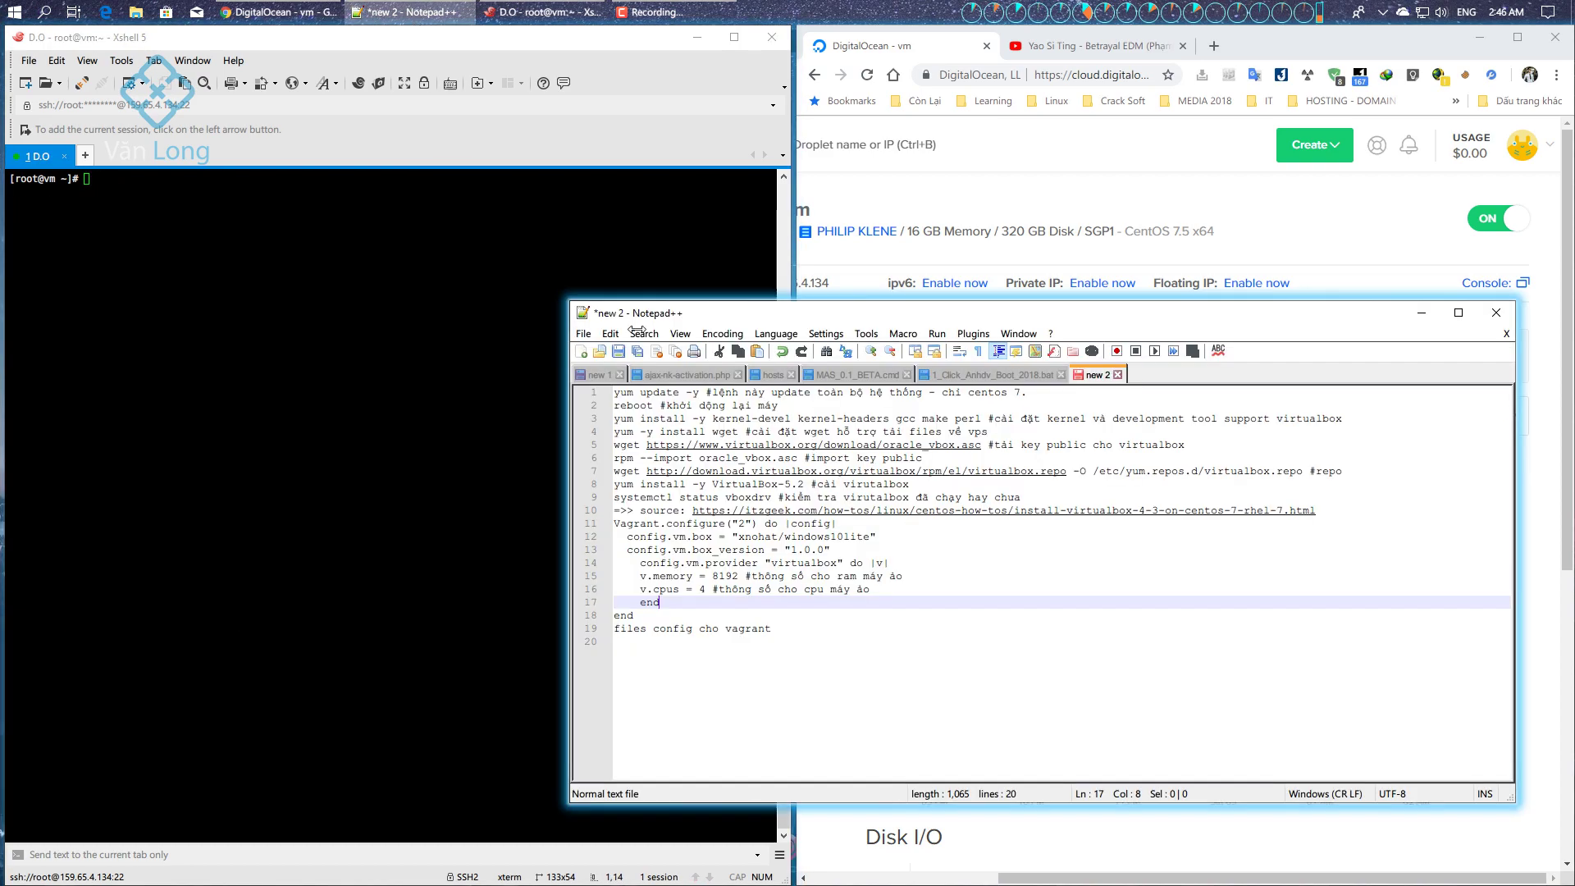
click(712, 419)
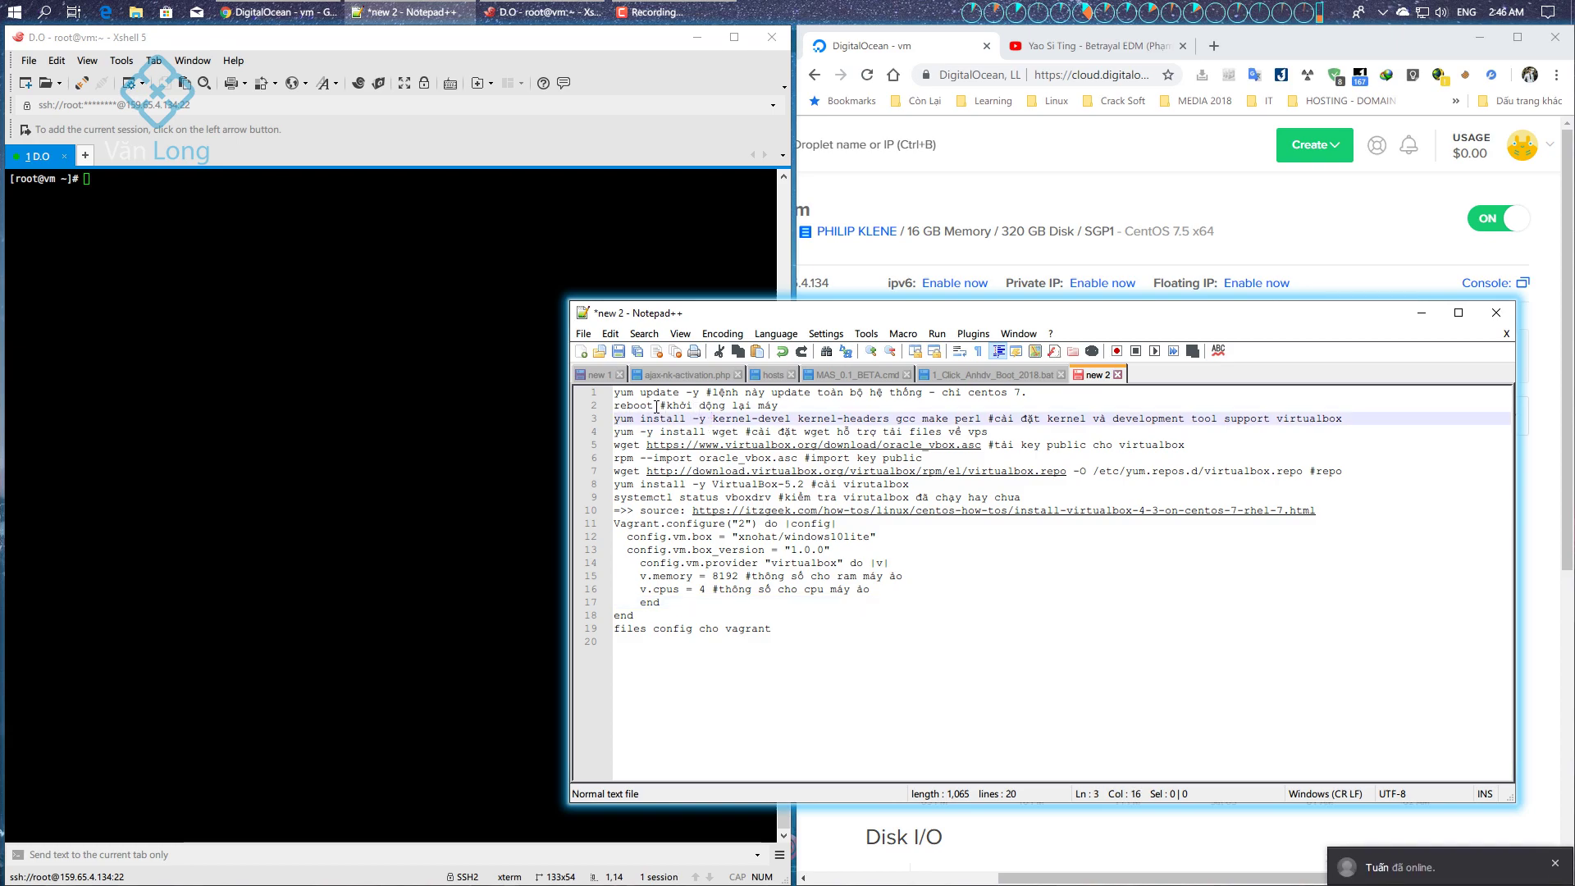
click(707, 393)
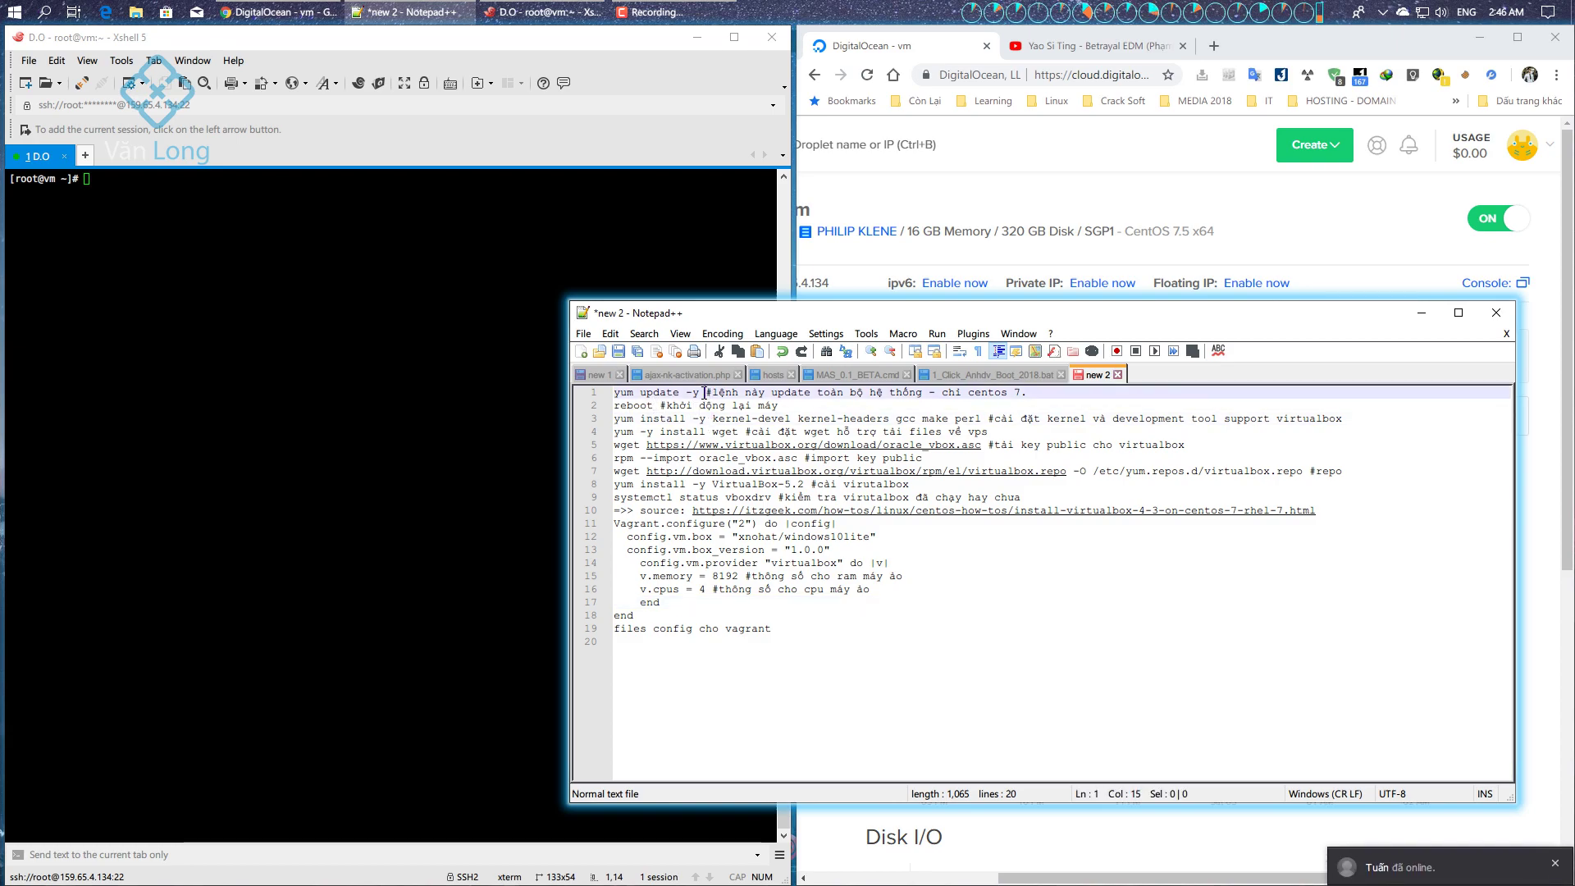
right_click(647, 406)
right_click(349, 328)
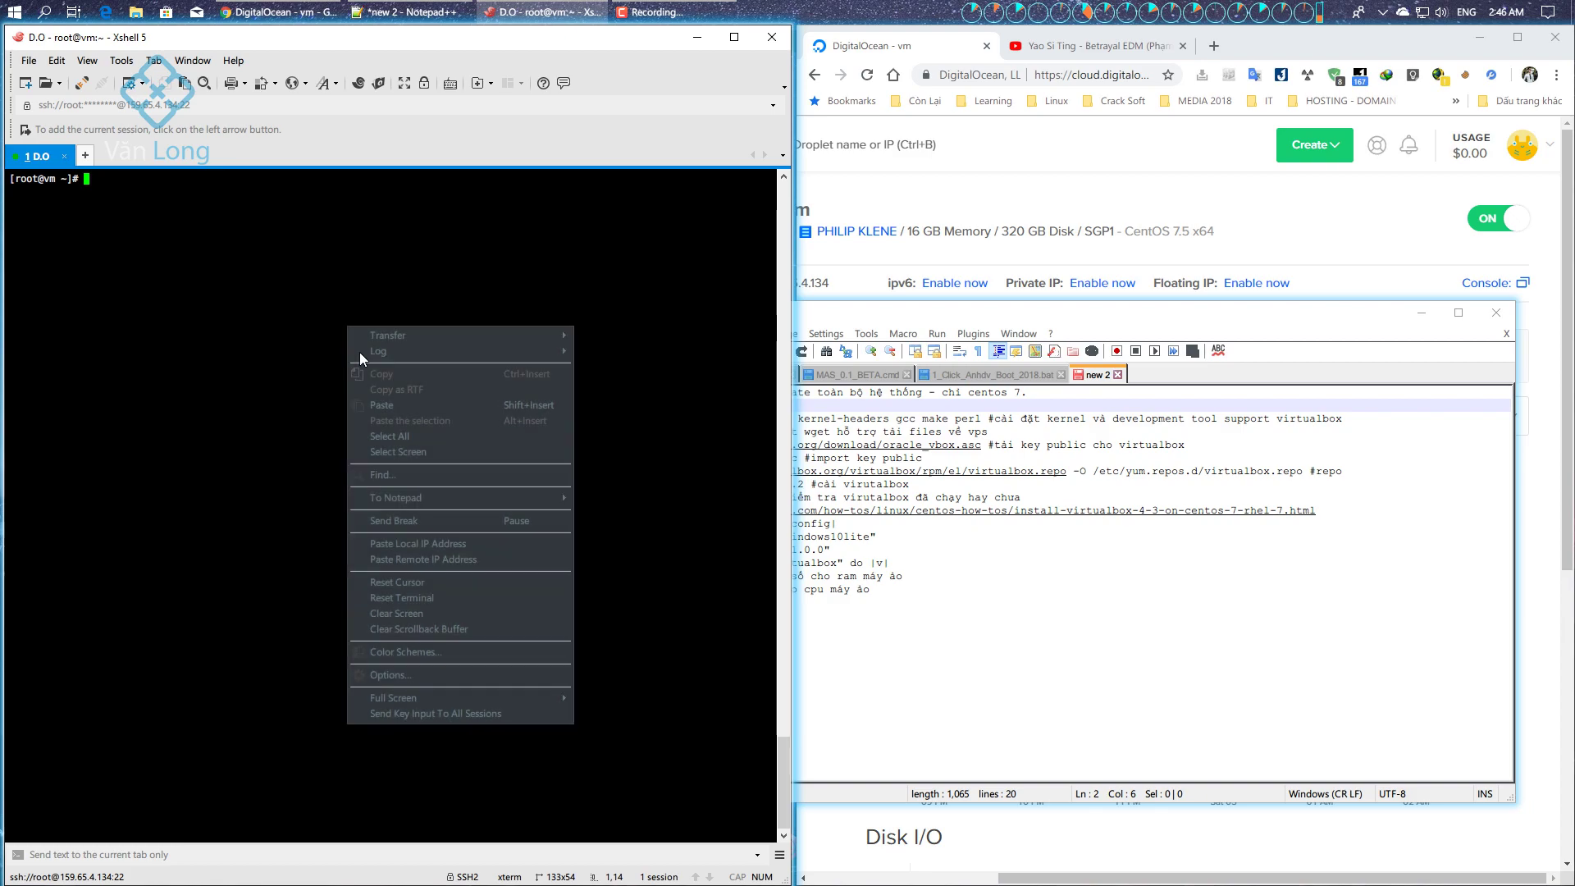
click(380, 405)
key(Return)
key(Return)
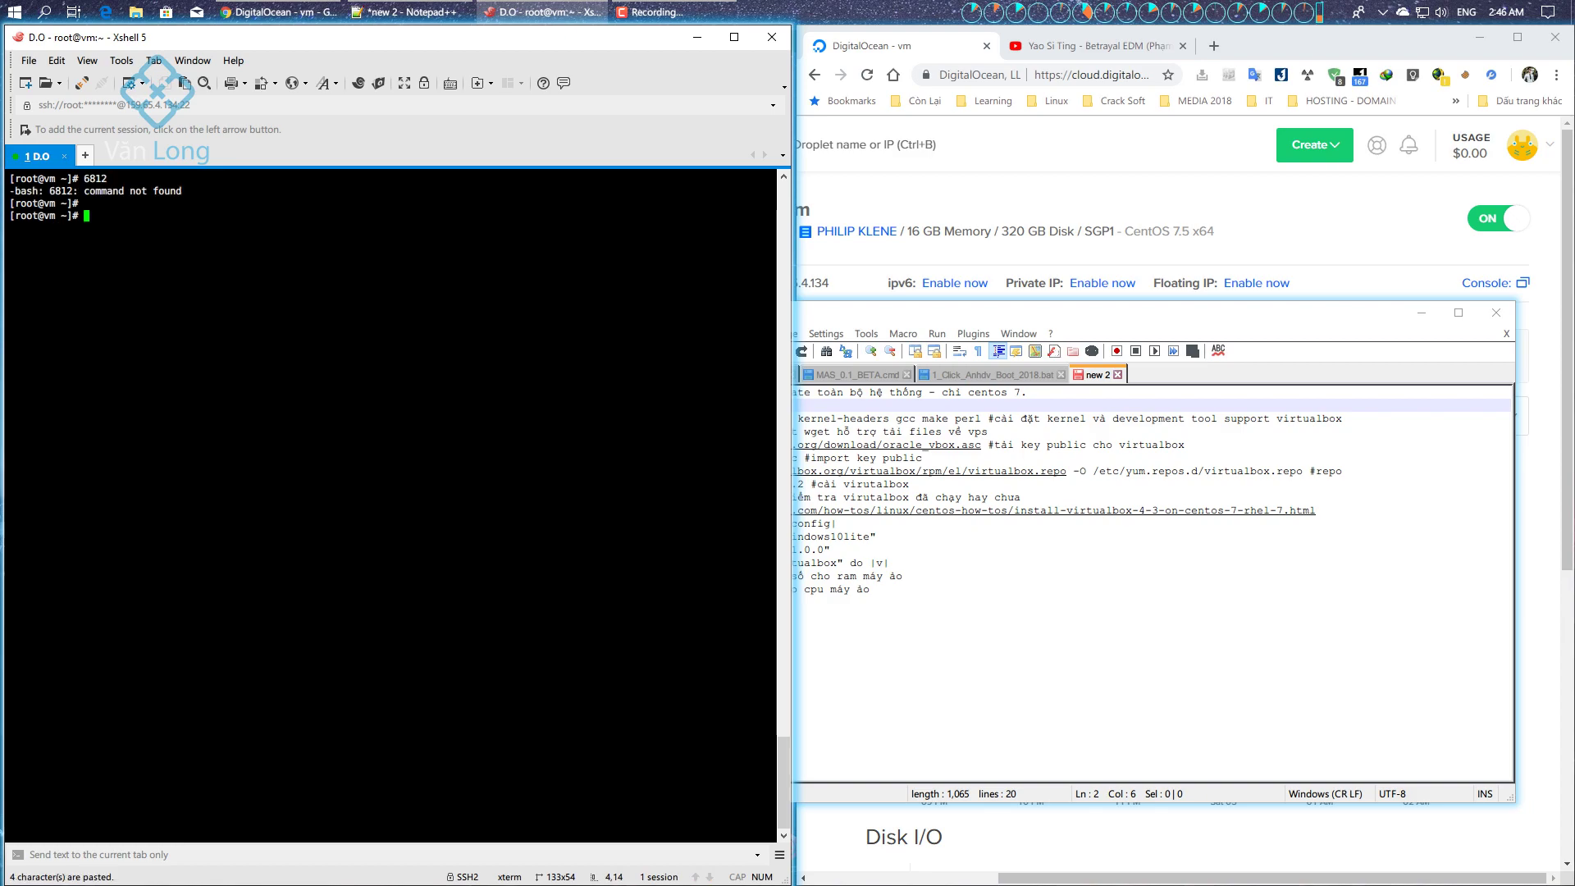
Copy yum update -y from the Notepad++ command notes and run it in the Xshell session
click(791, 404)
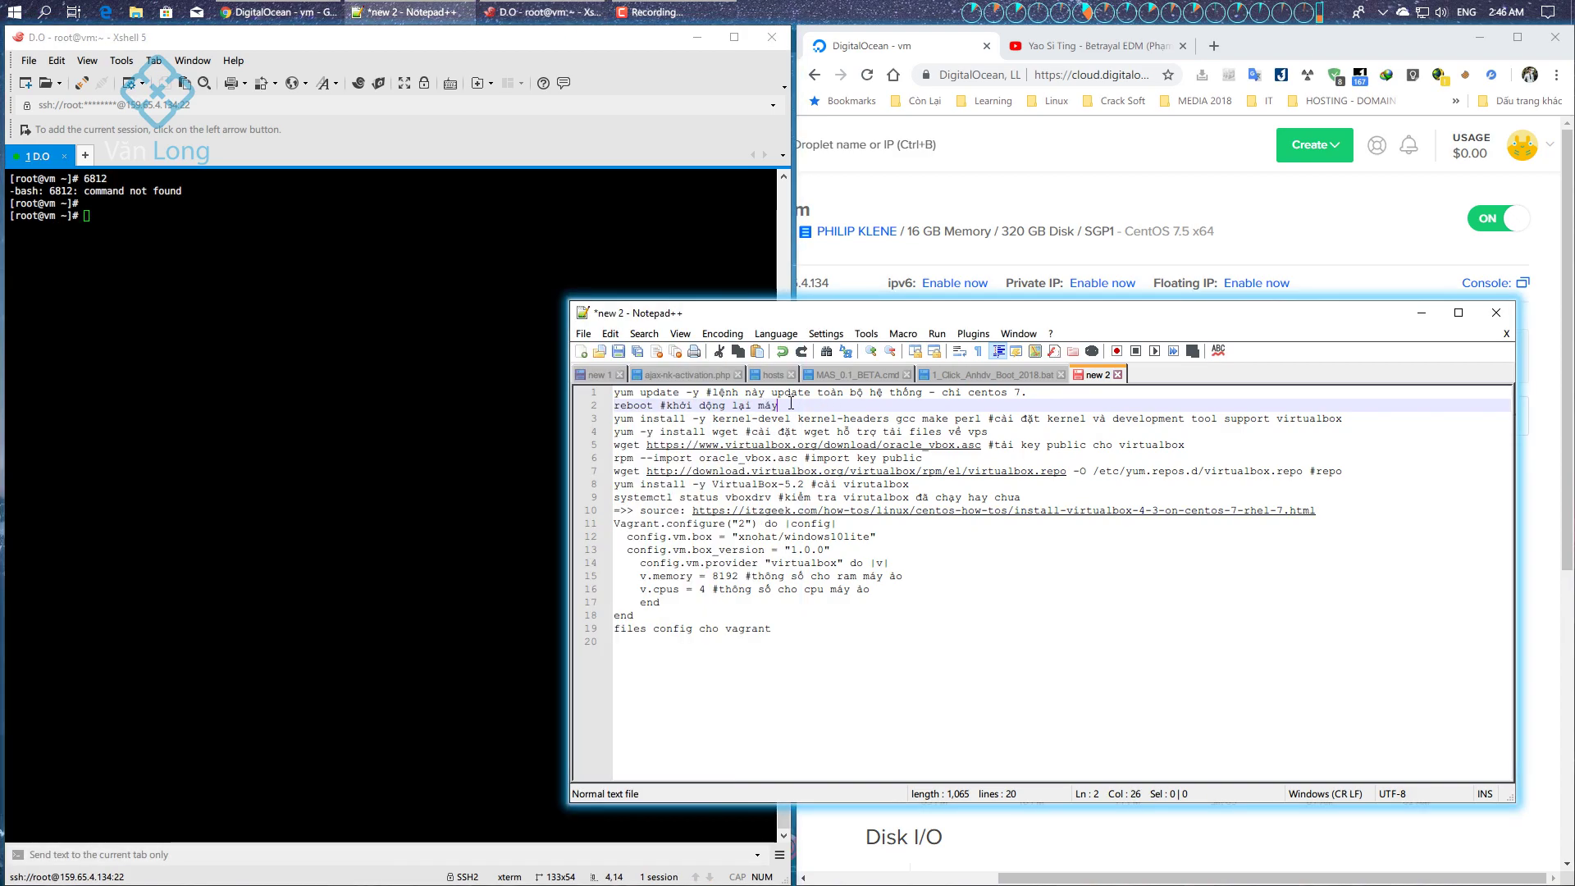
drag(699, 392, 614, 392)
key(ctrl+c)
click(266, 849)
key(ctrl+v)
key(Return)
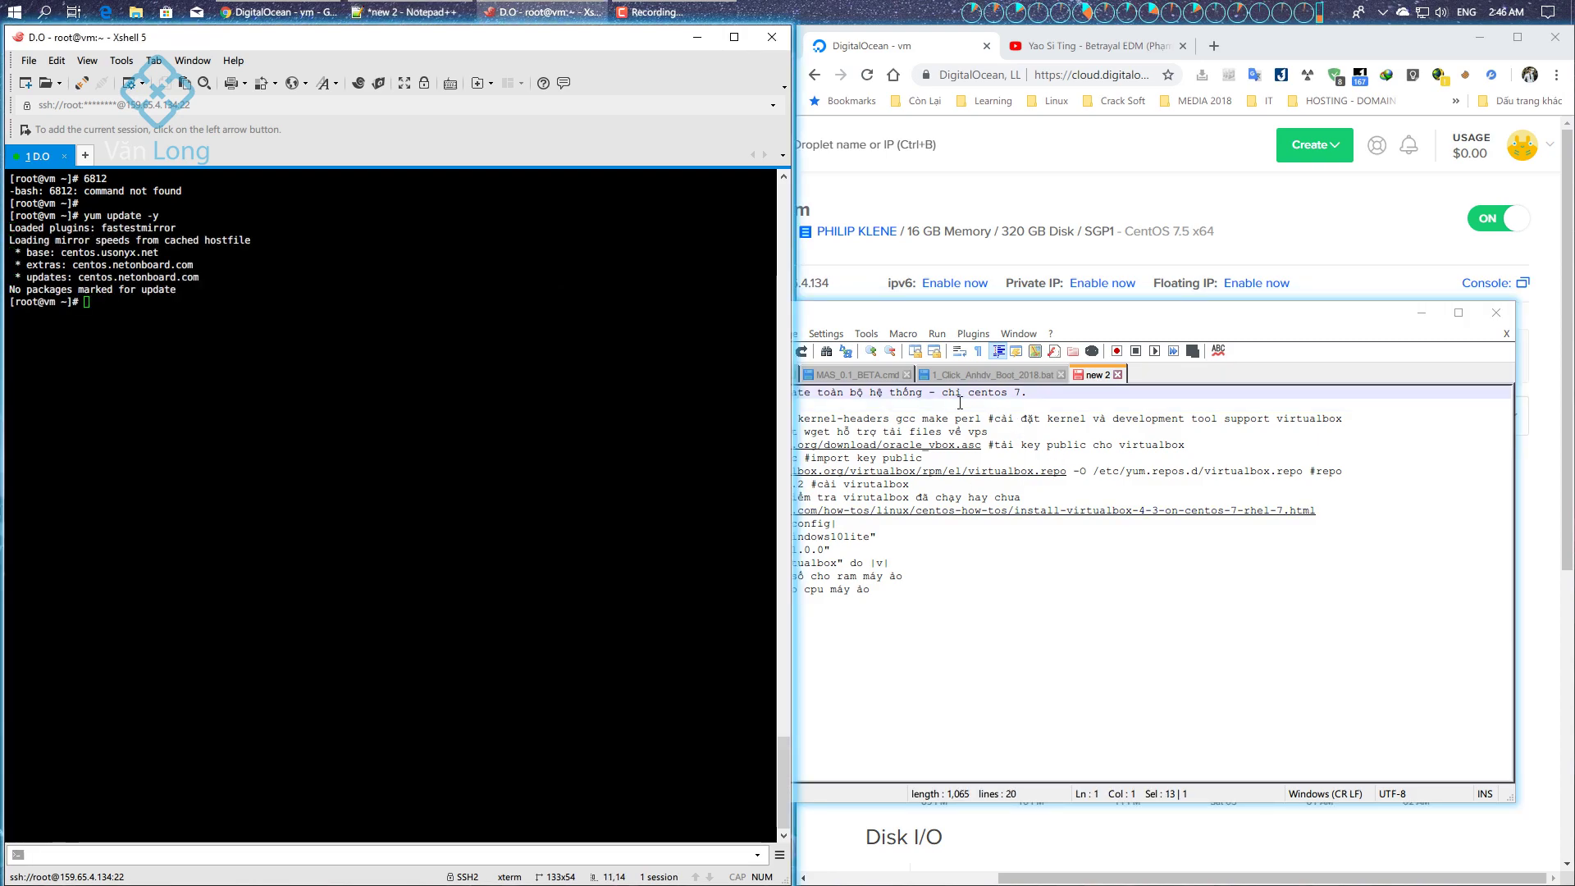
Copy yum install -y kernel-devel kernel-headers gcc make perl from the notes and run it in the Xshell session
click(1009, 408)
click(615, 417)
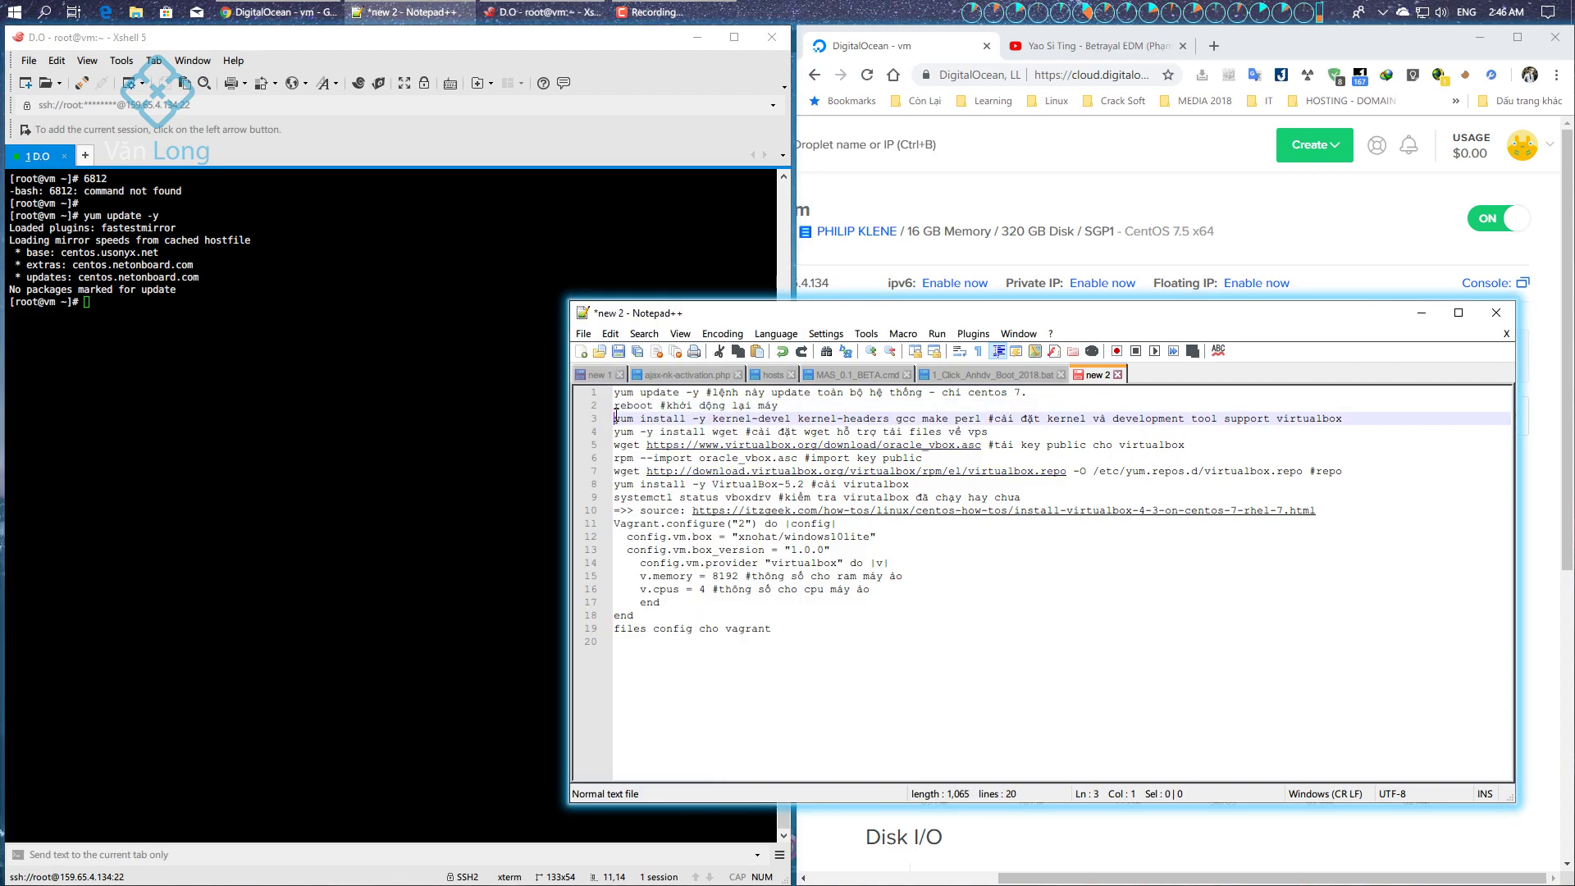
click(595, 422)
click(949, 418)
drag(981, 418, 614, 418)
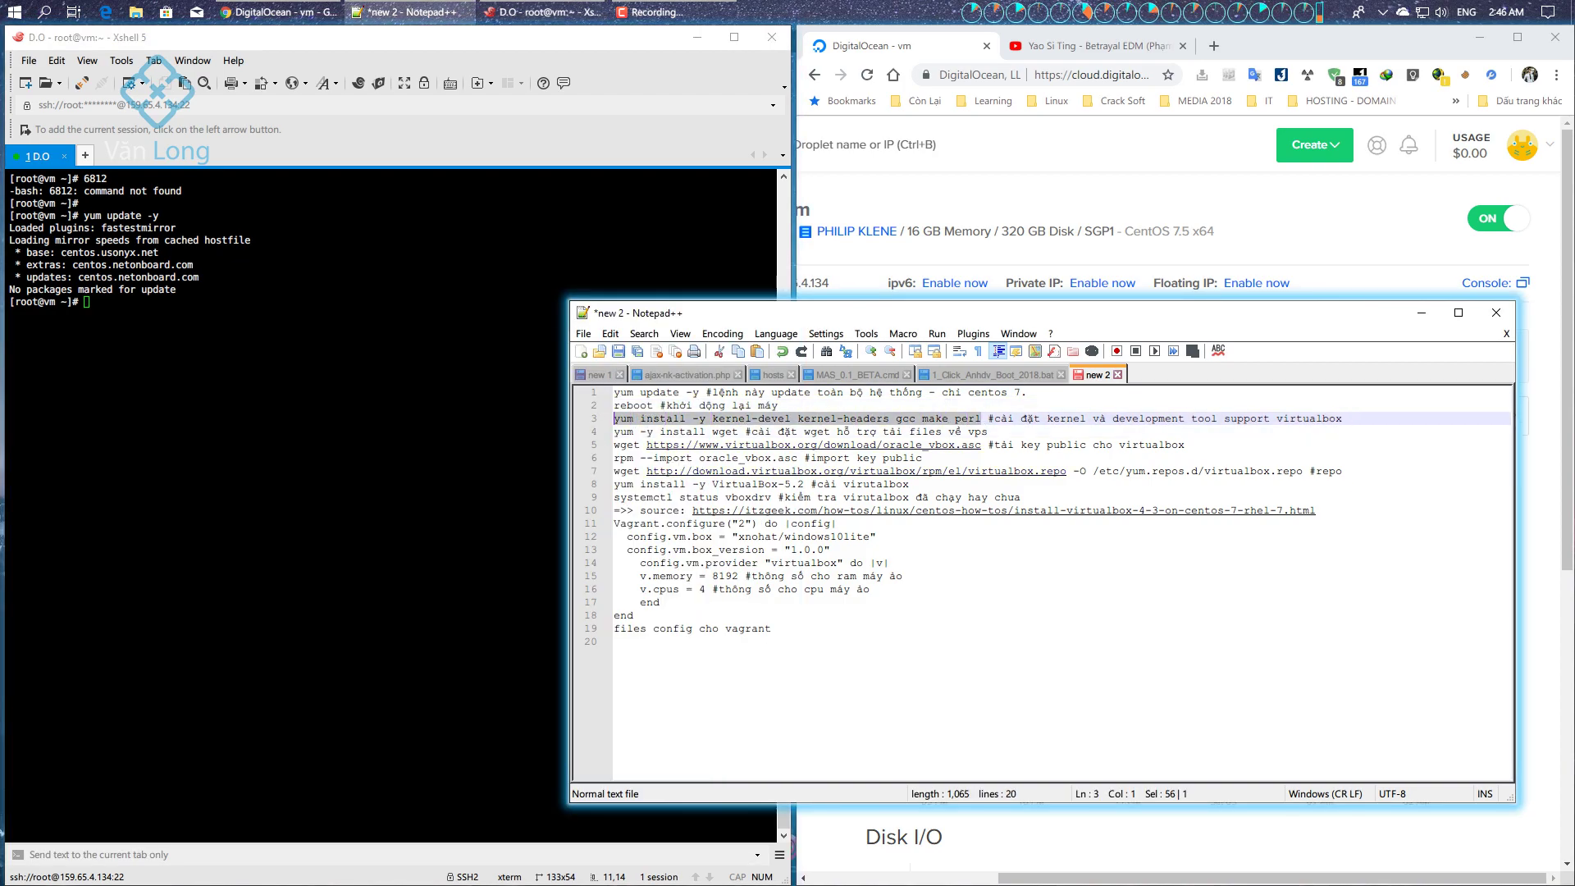
click(302, 853)
key(ctrl+v)
key(Return)
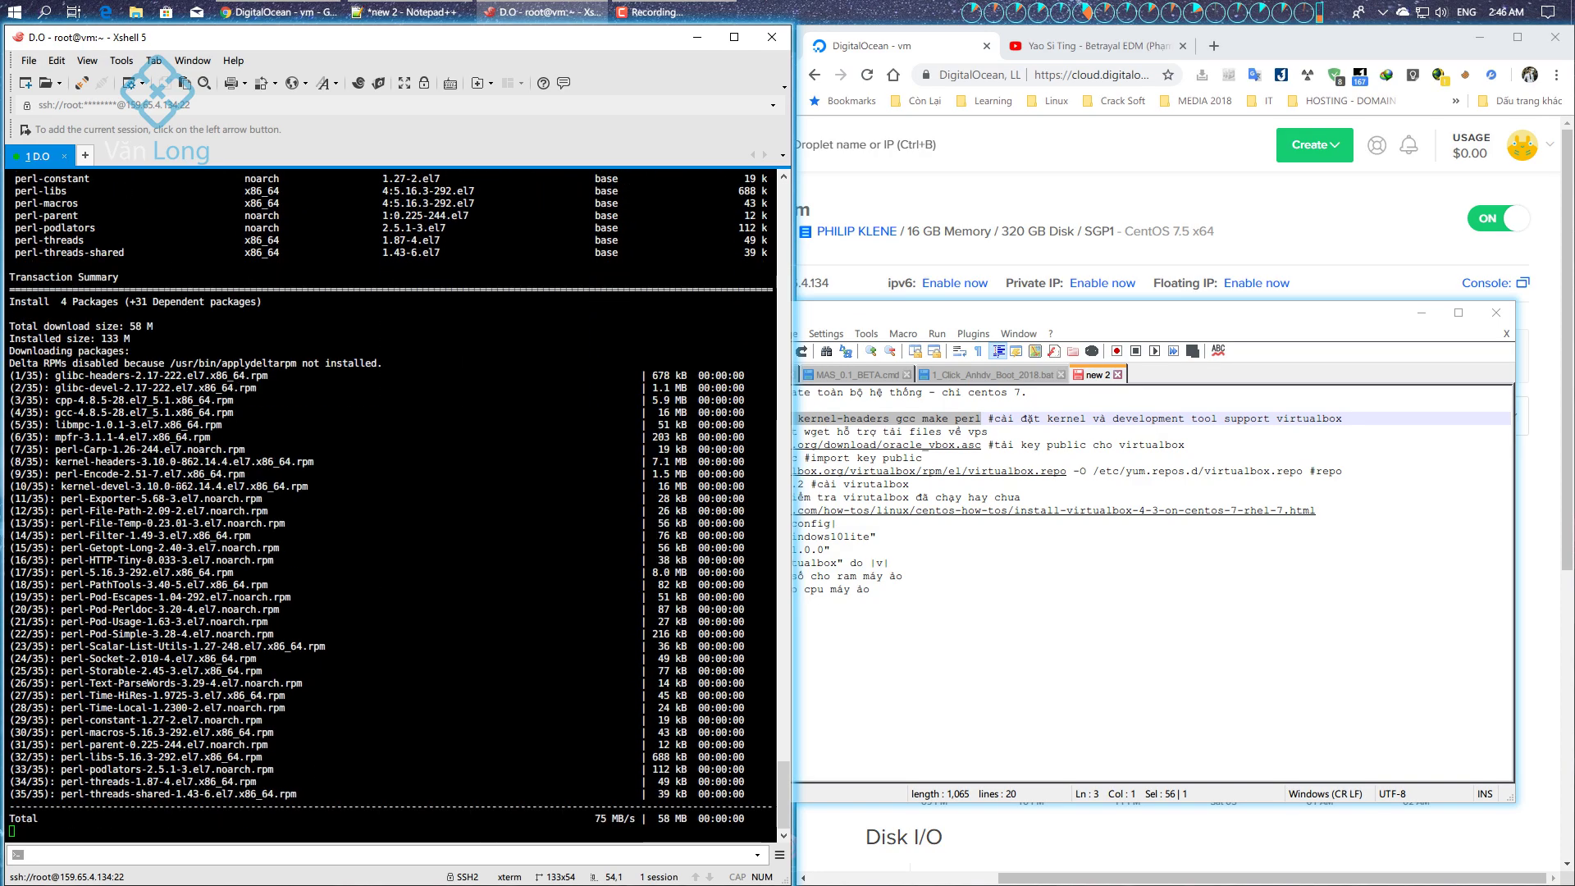
Copy yum-complete-transaction from the warning in the package installation output and run it in the session
drag(785, 764, 732, 598)
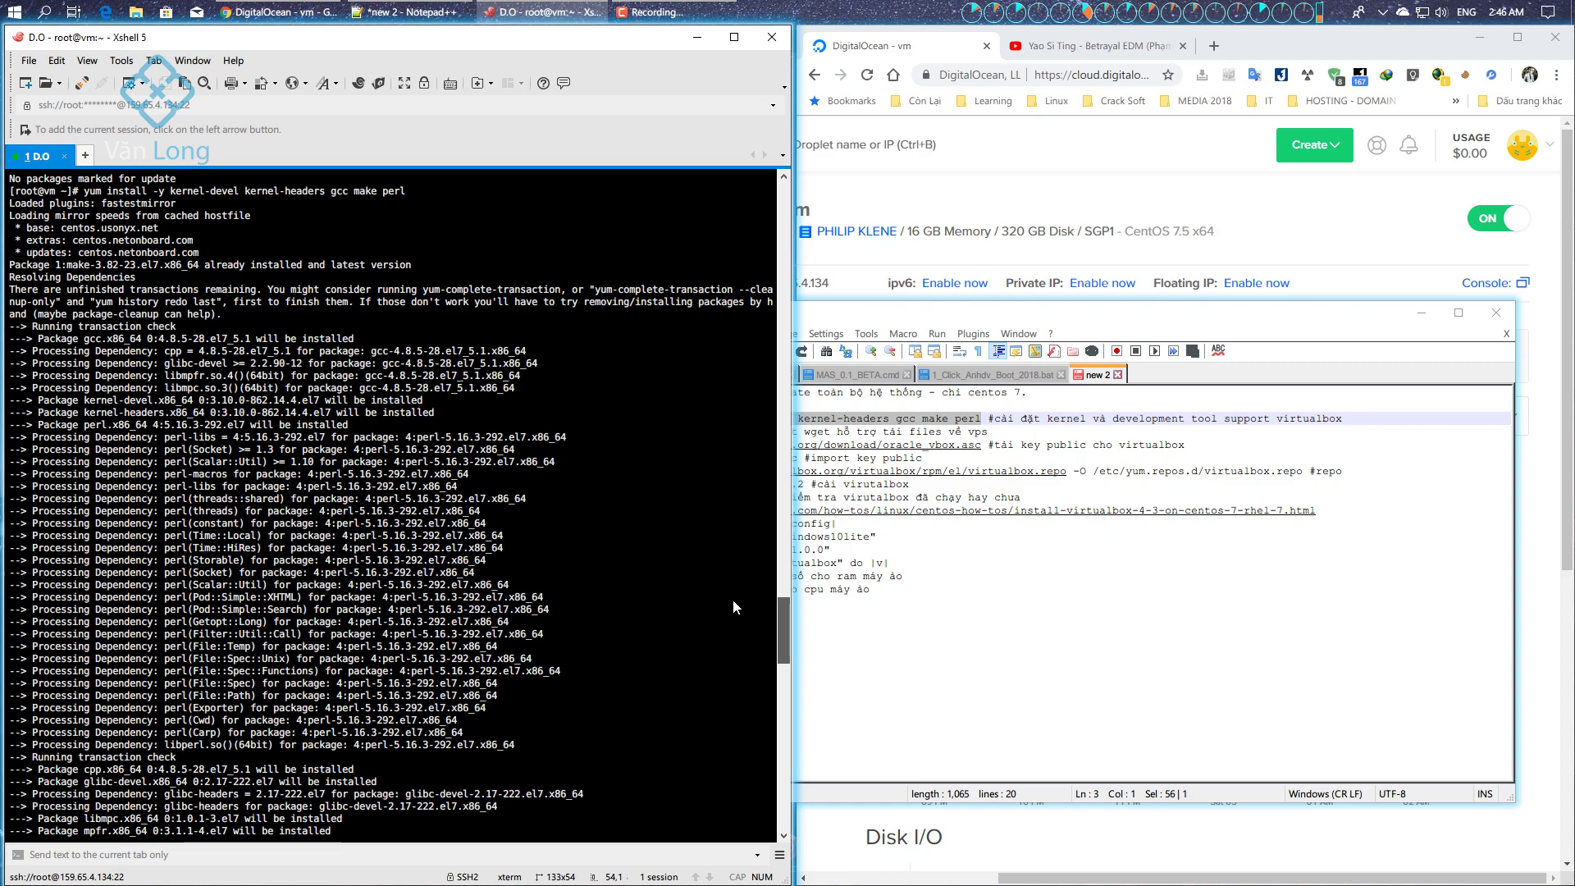
drag(732, 599, 731, 597)
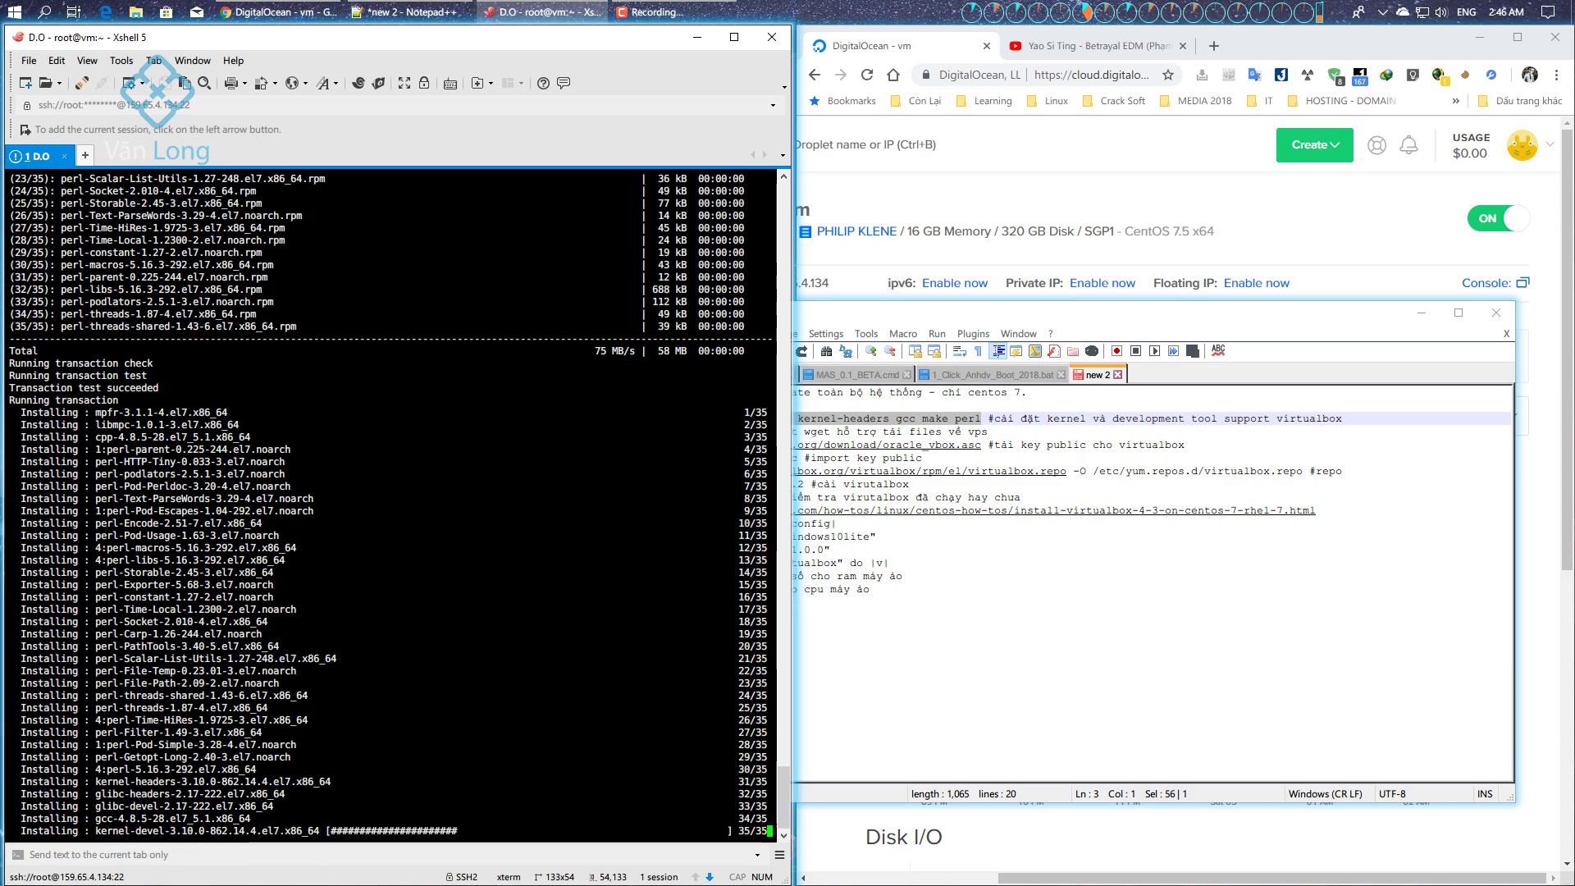
drag(780, 782, 747, 375)
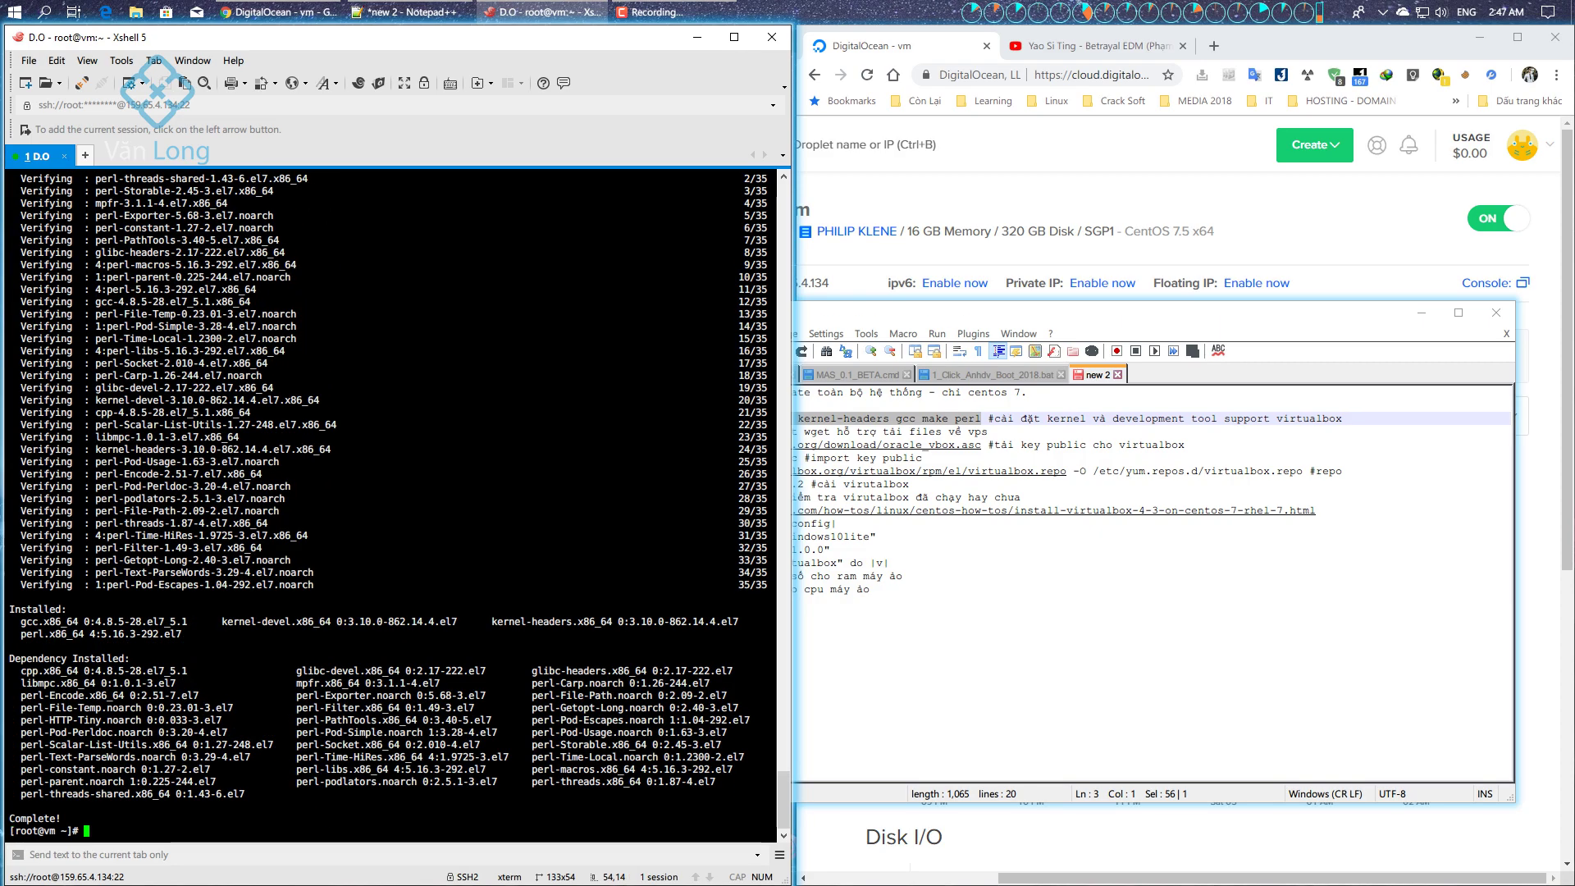
drag(783, 795, 715, 528)
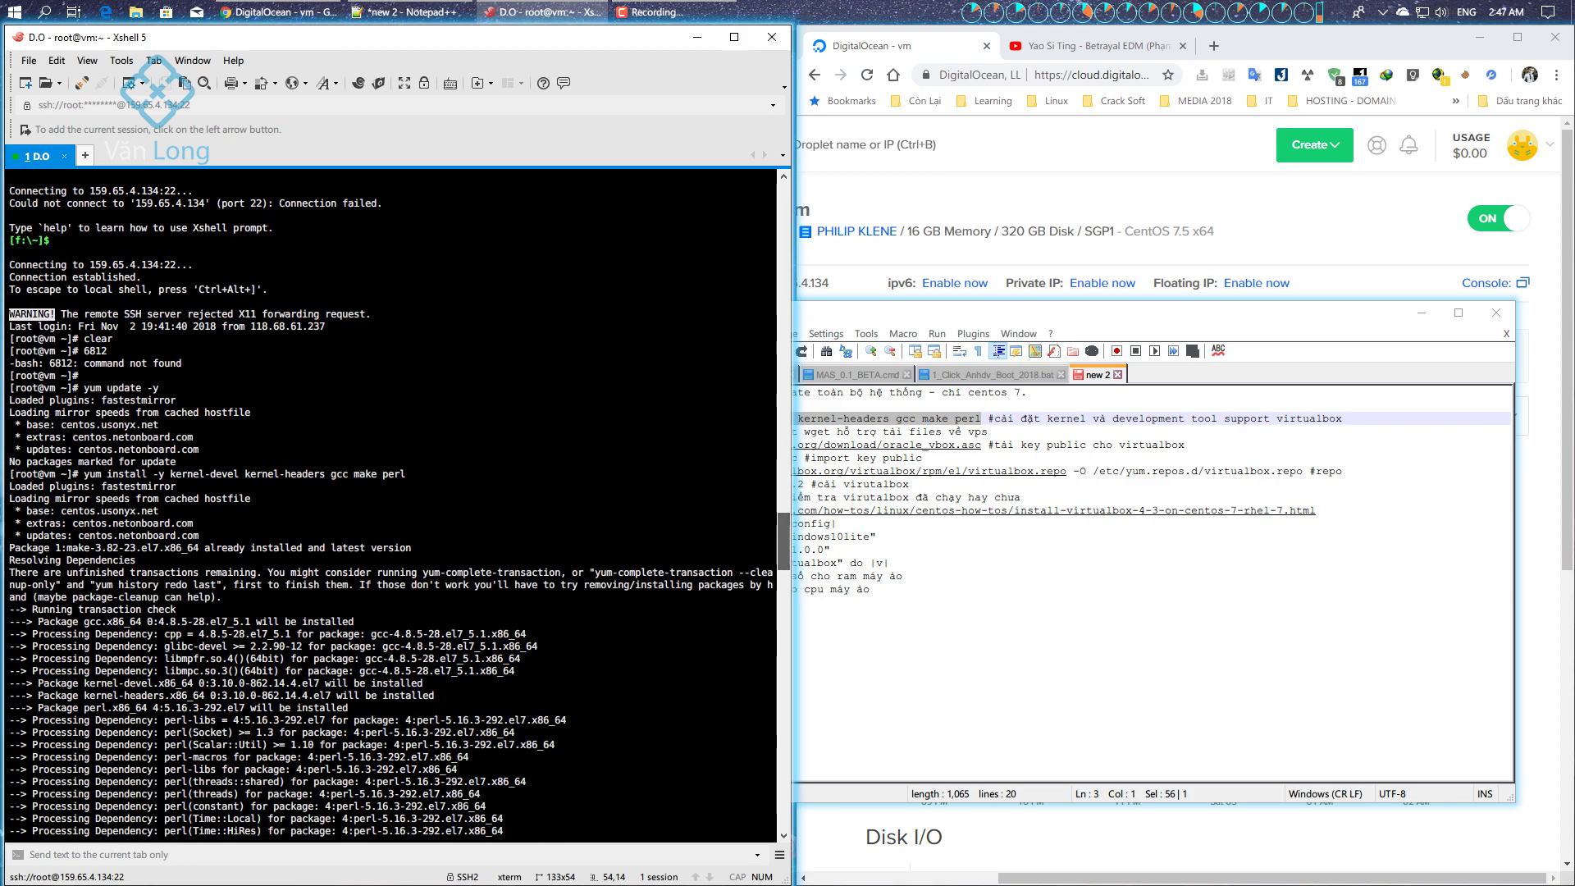
drag(422, 571, 537, 572)
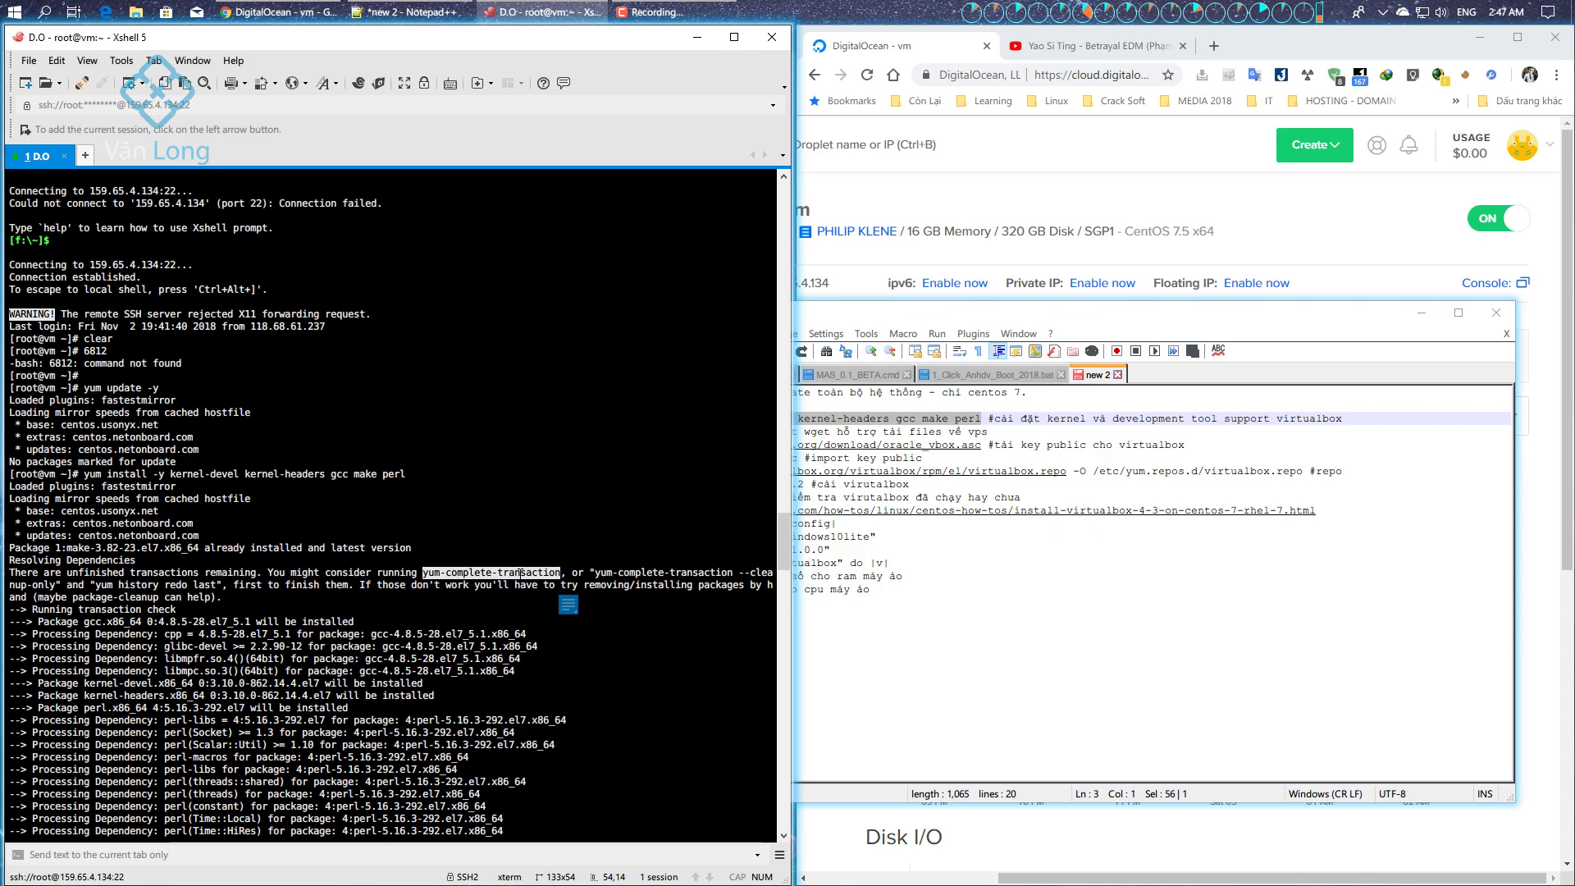
right_click(522, 579)
click(566, 223)
click(258, 852)
right_click(257, 851)
click(293, 699)
key(Return)
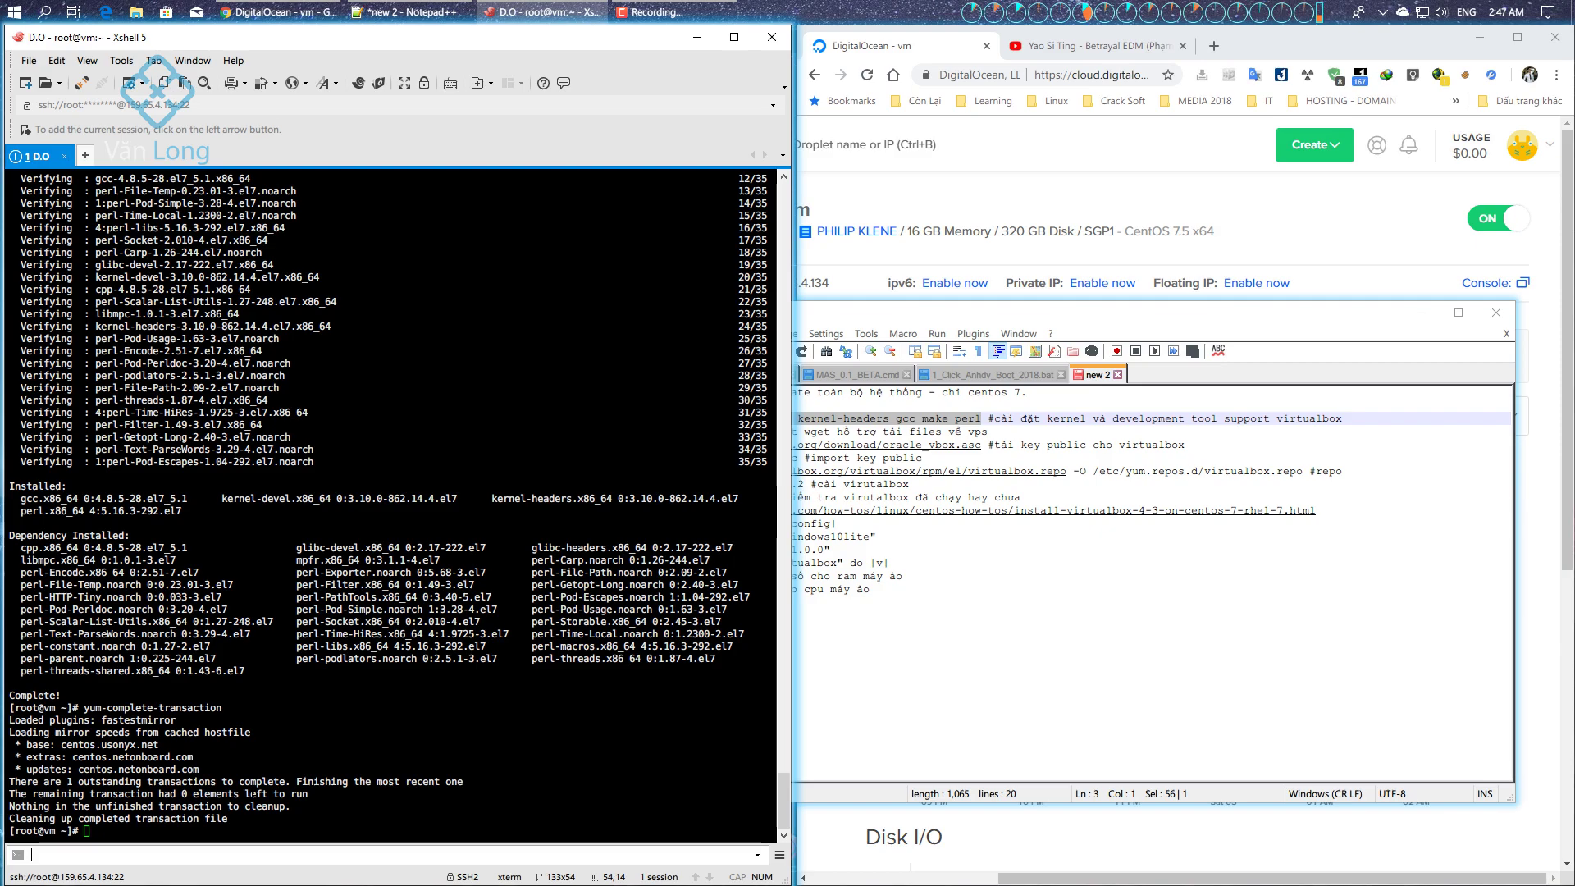
Copy yum -y install wget from the Notepad++ notes and run it in the Xshell session
click(1045, 444)
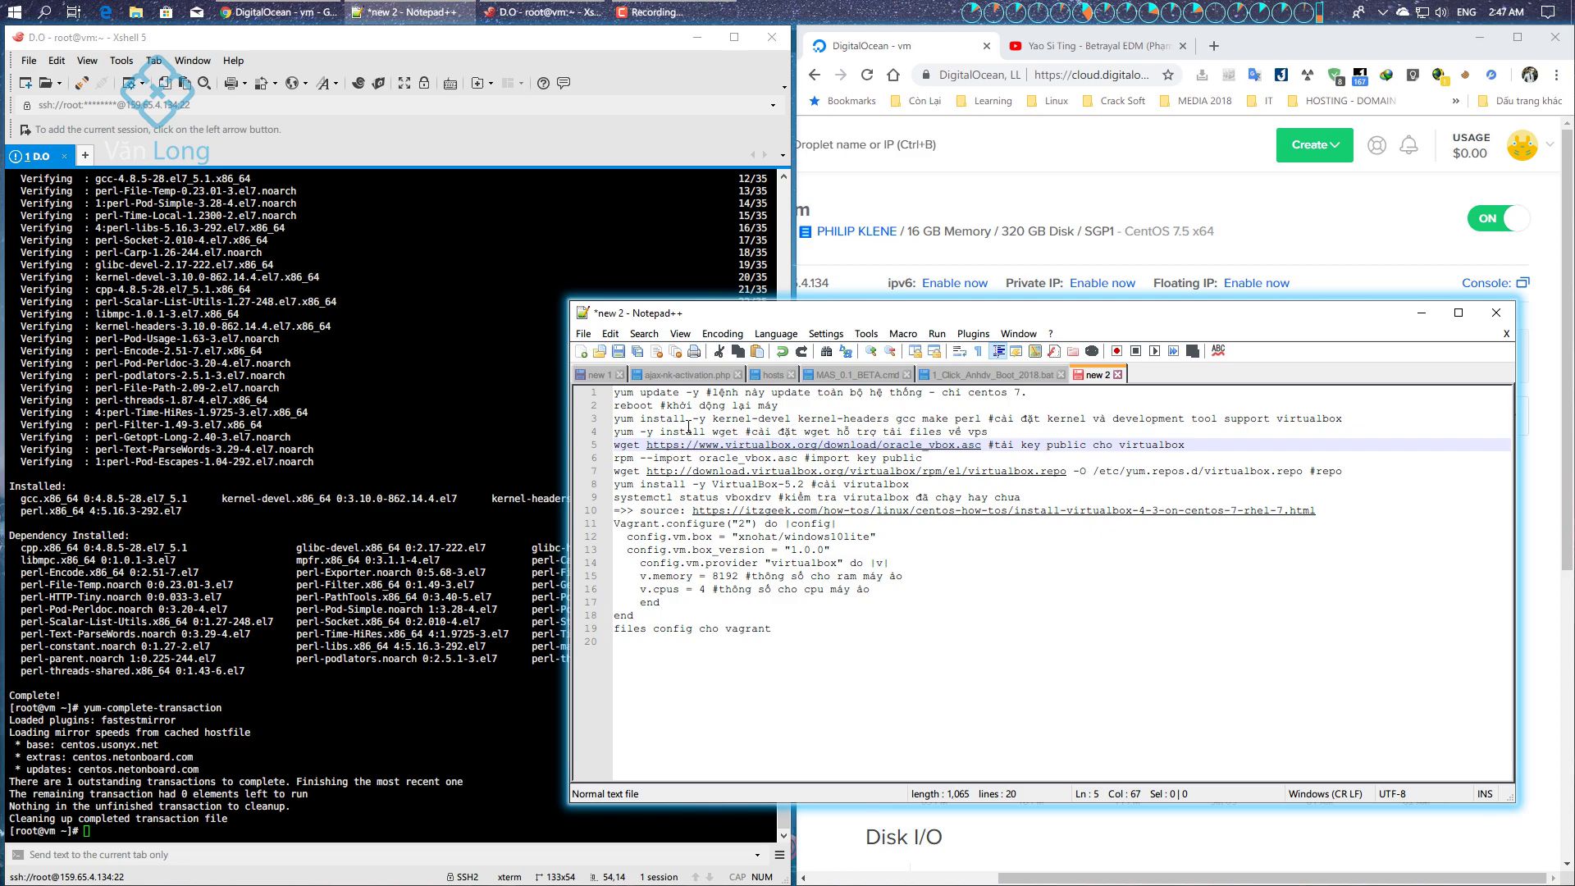
drag(741, 432, 611, 431)
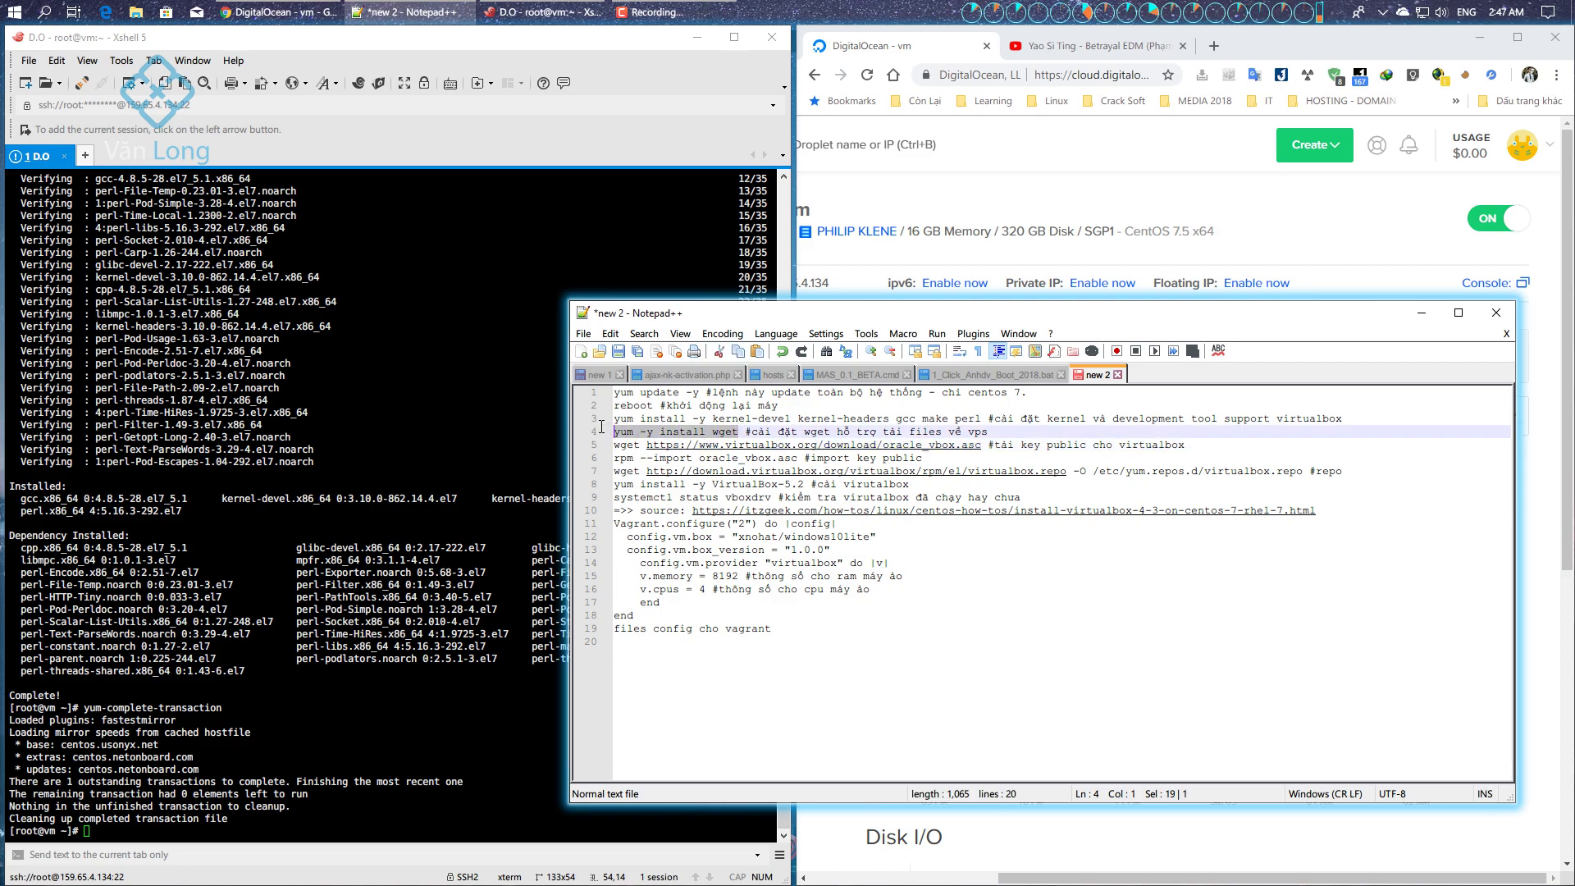
right_click(647, 434)
click(682, 461)
click(243, 853)
key(ctrl+v)
key(Return)
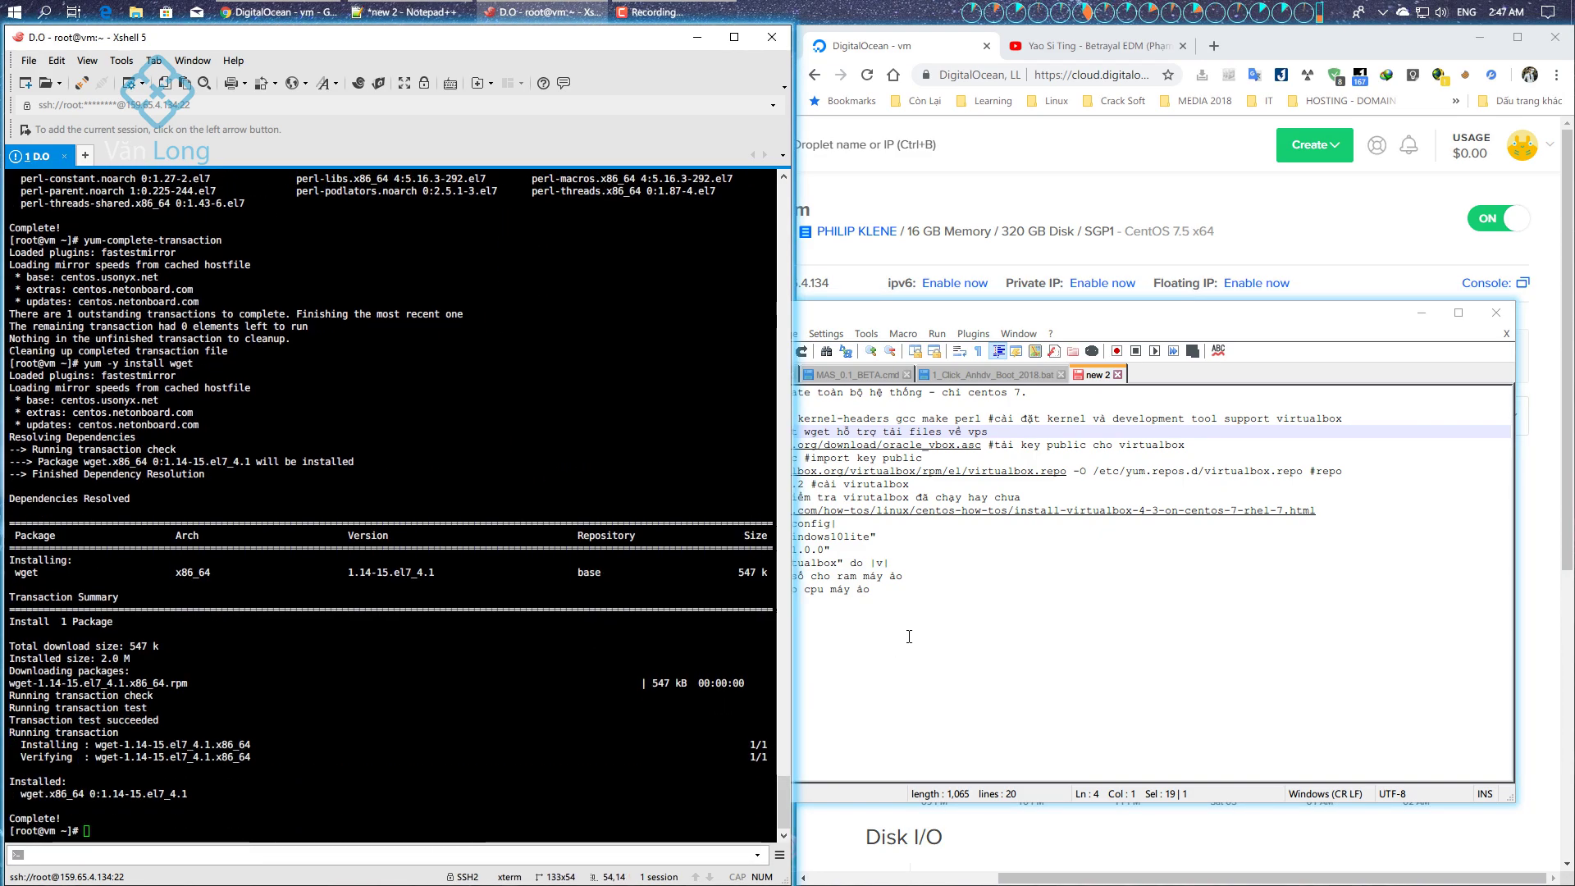
click(988, 611)
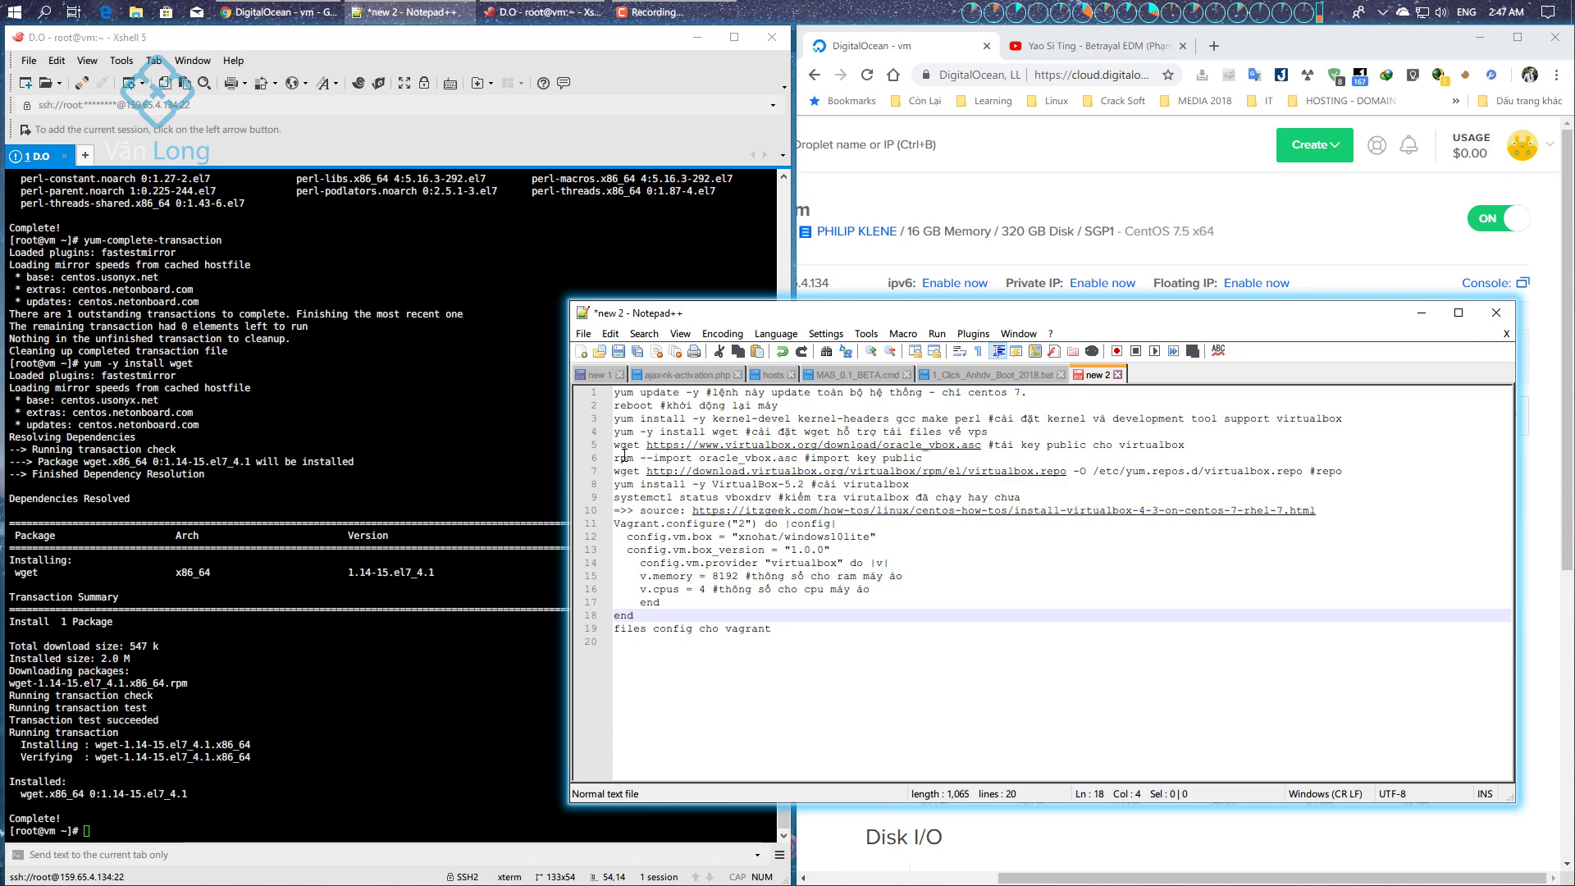
drag(615, 442, 980, 448)
key(ctrl+c)
click(368, 846)
key(ctrl+v)
key(Return)
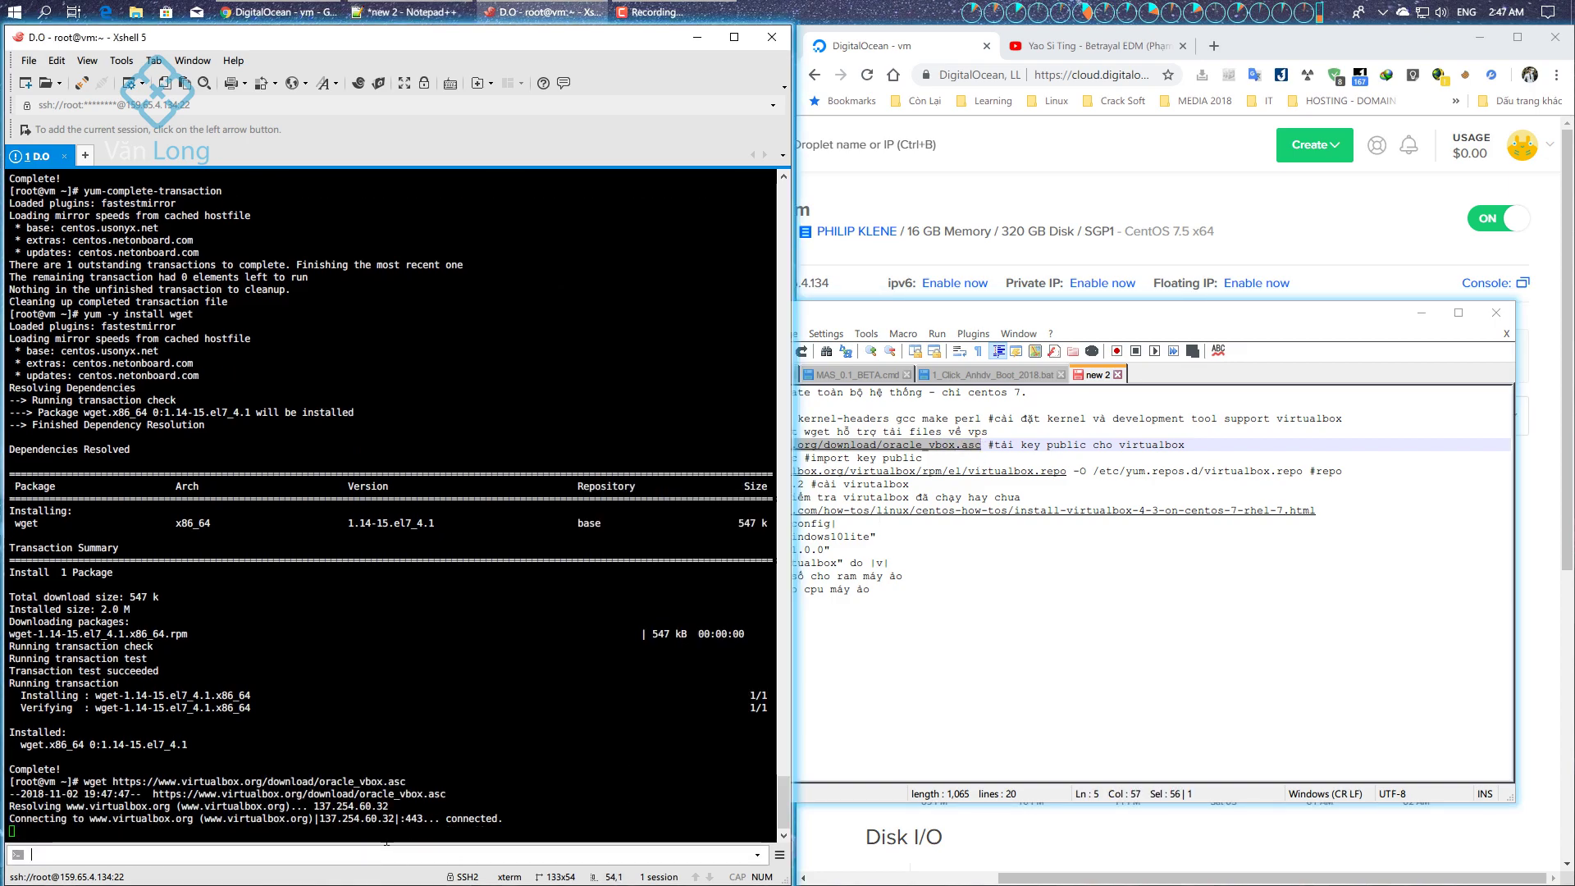
Copy rpm --import oracle_vbox.asc from the Notepad++ notes and run it in the Xshell session to import the public key
click(830, 614)
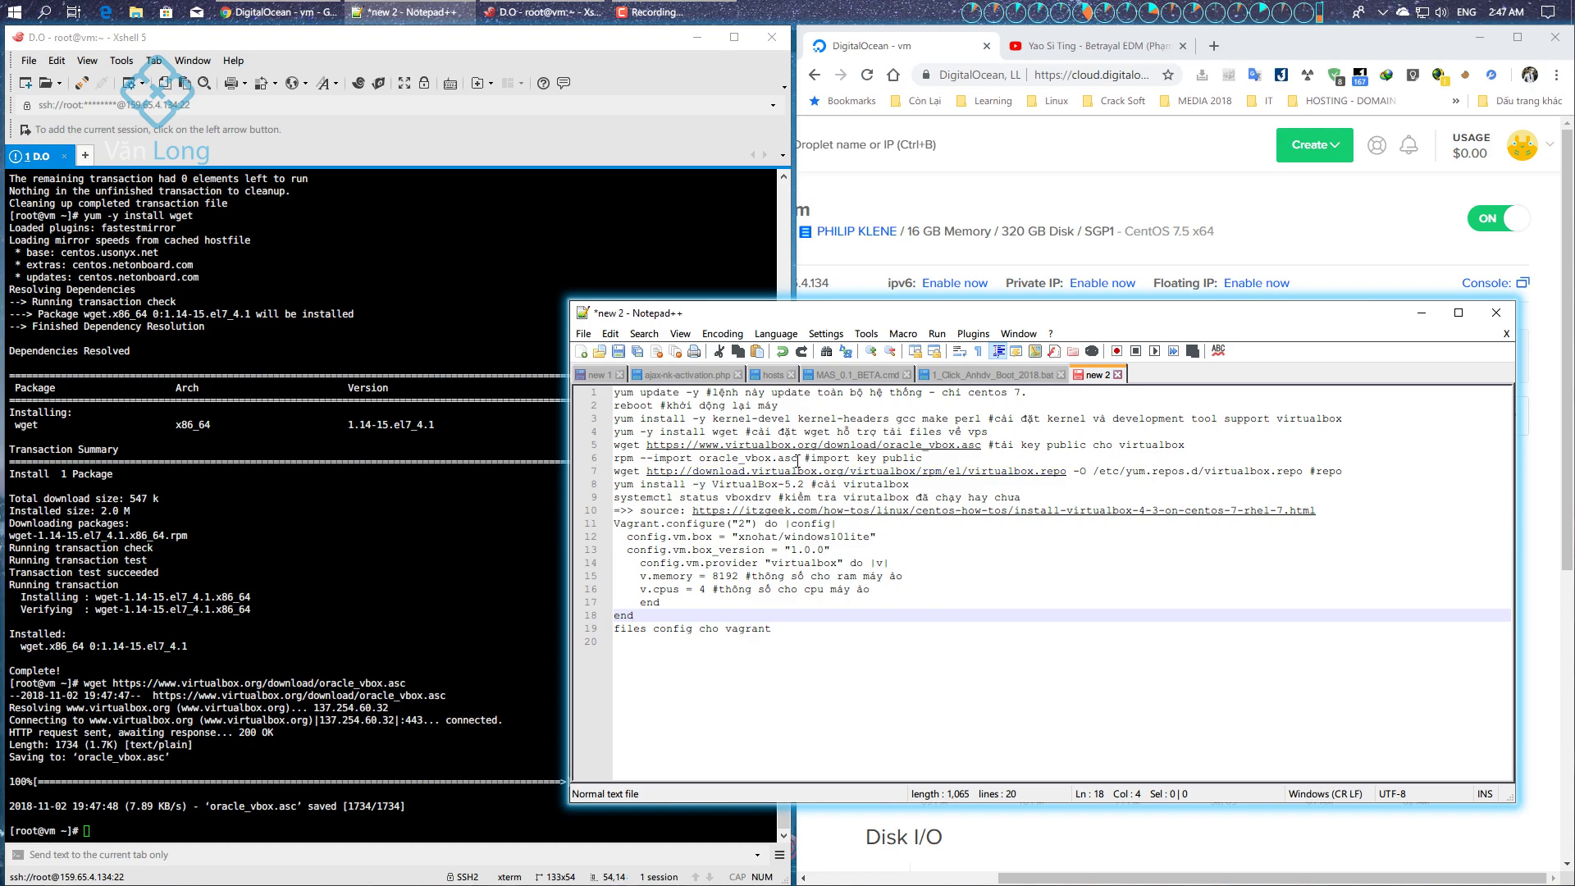
drag(797, 459, 614, 457)
click(188, 846)
key(ctrl+v)
key(Return)
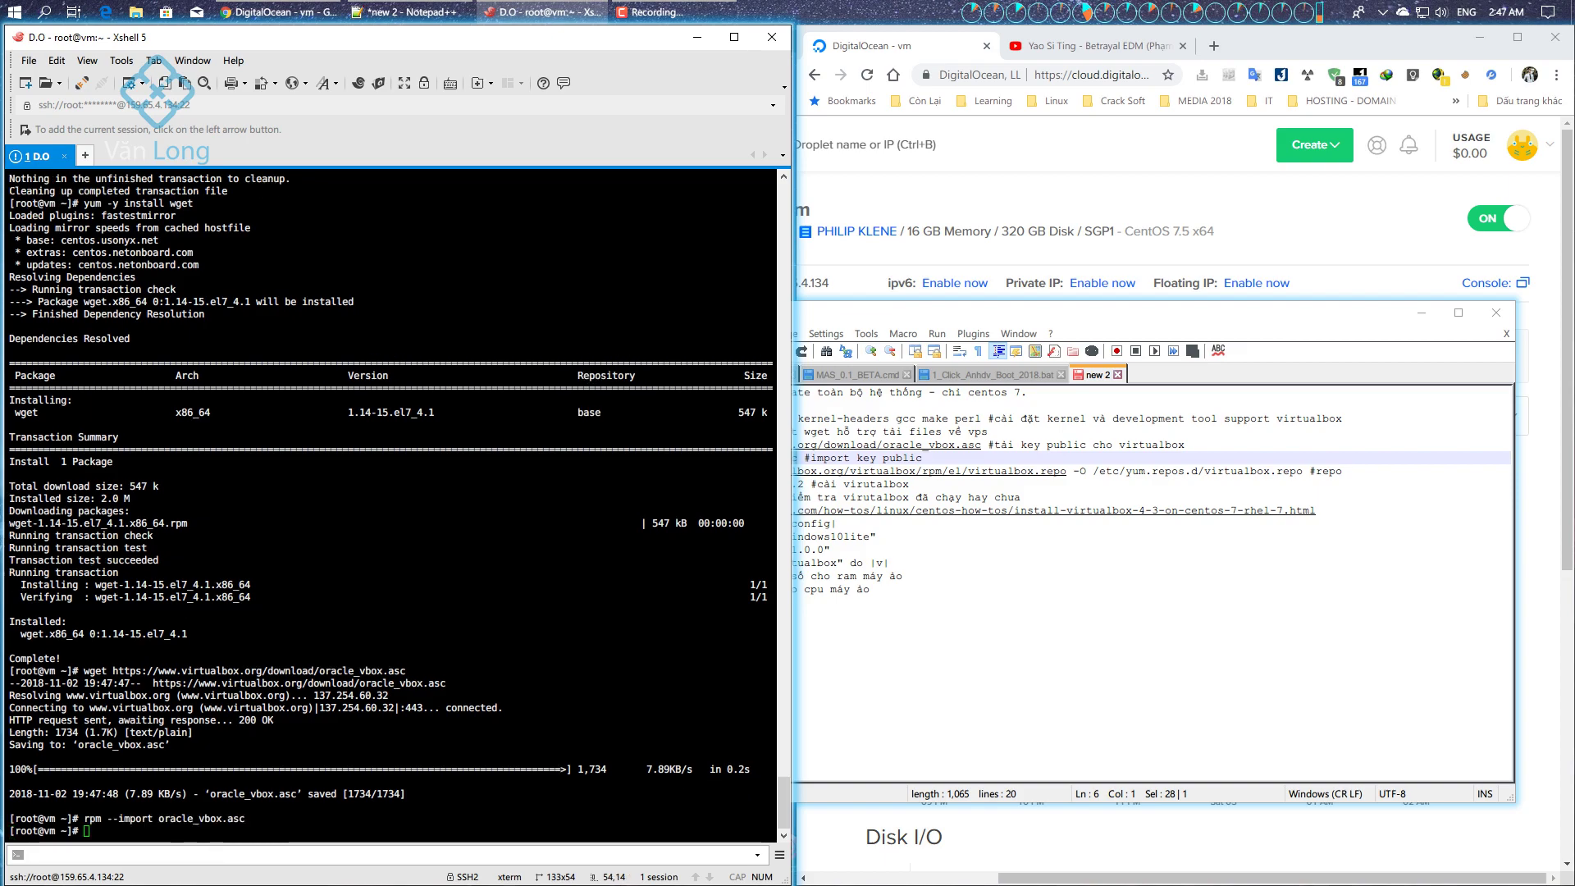
Copy the wget command that saves virtualbox.repo to /etc/yum.repos.d/virtualbox.repo from the notes and run it in the Xshell session
click(899, 605)
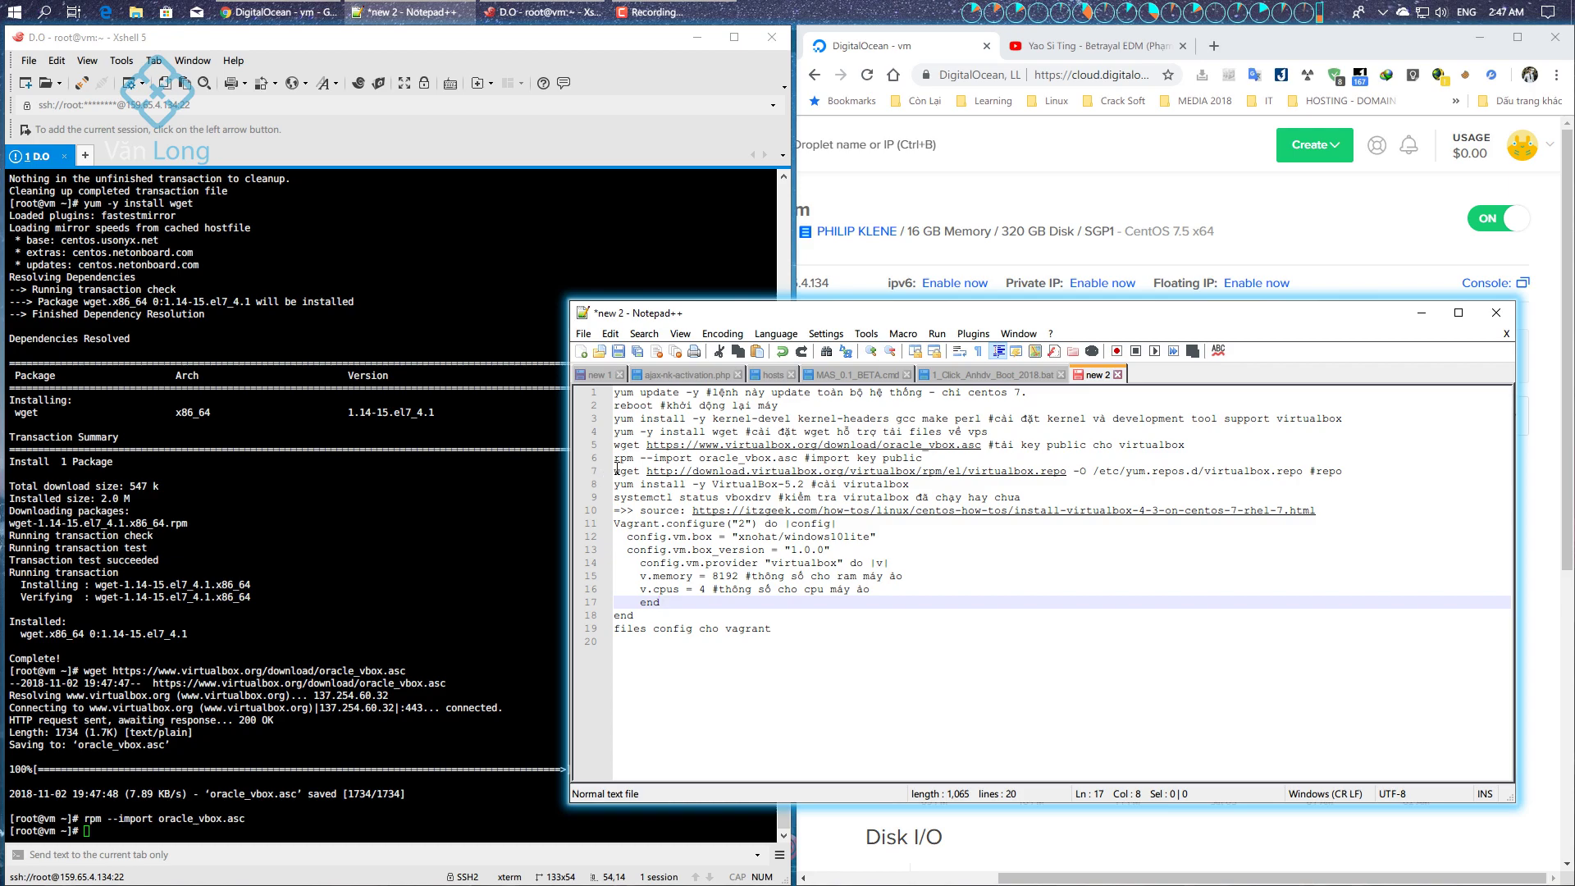
drag(615, 470, 1304, 474)
click(190, 852)
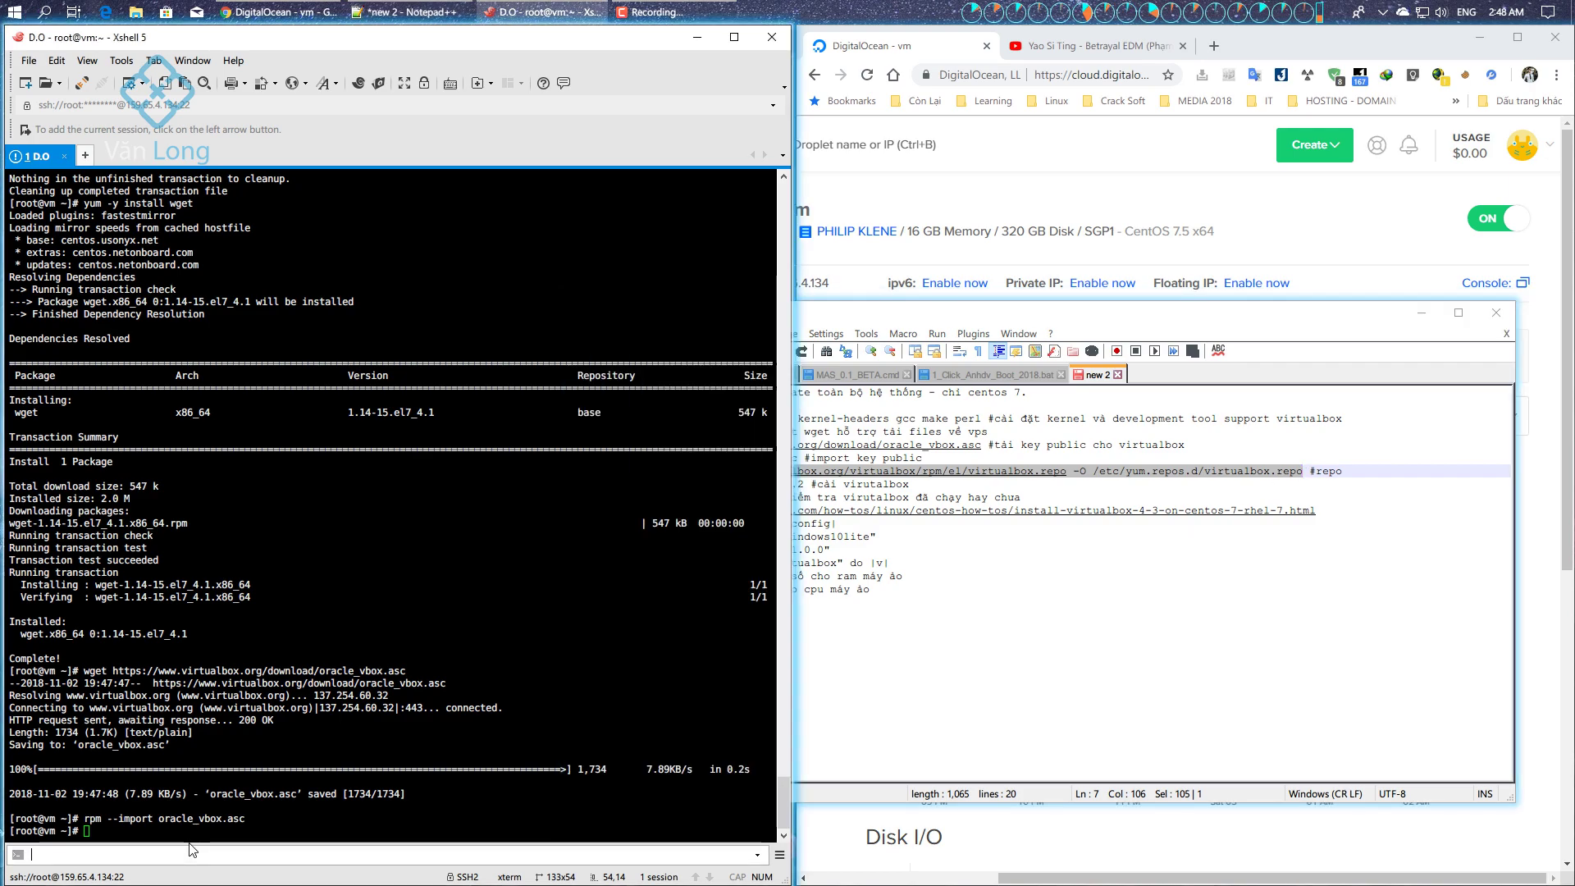
key(ctrl+v)
key(Return)
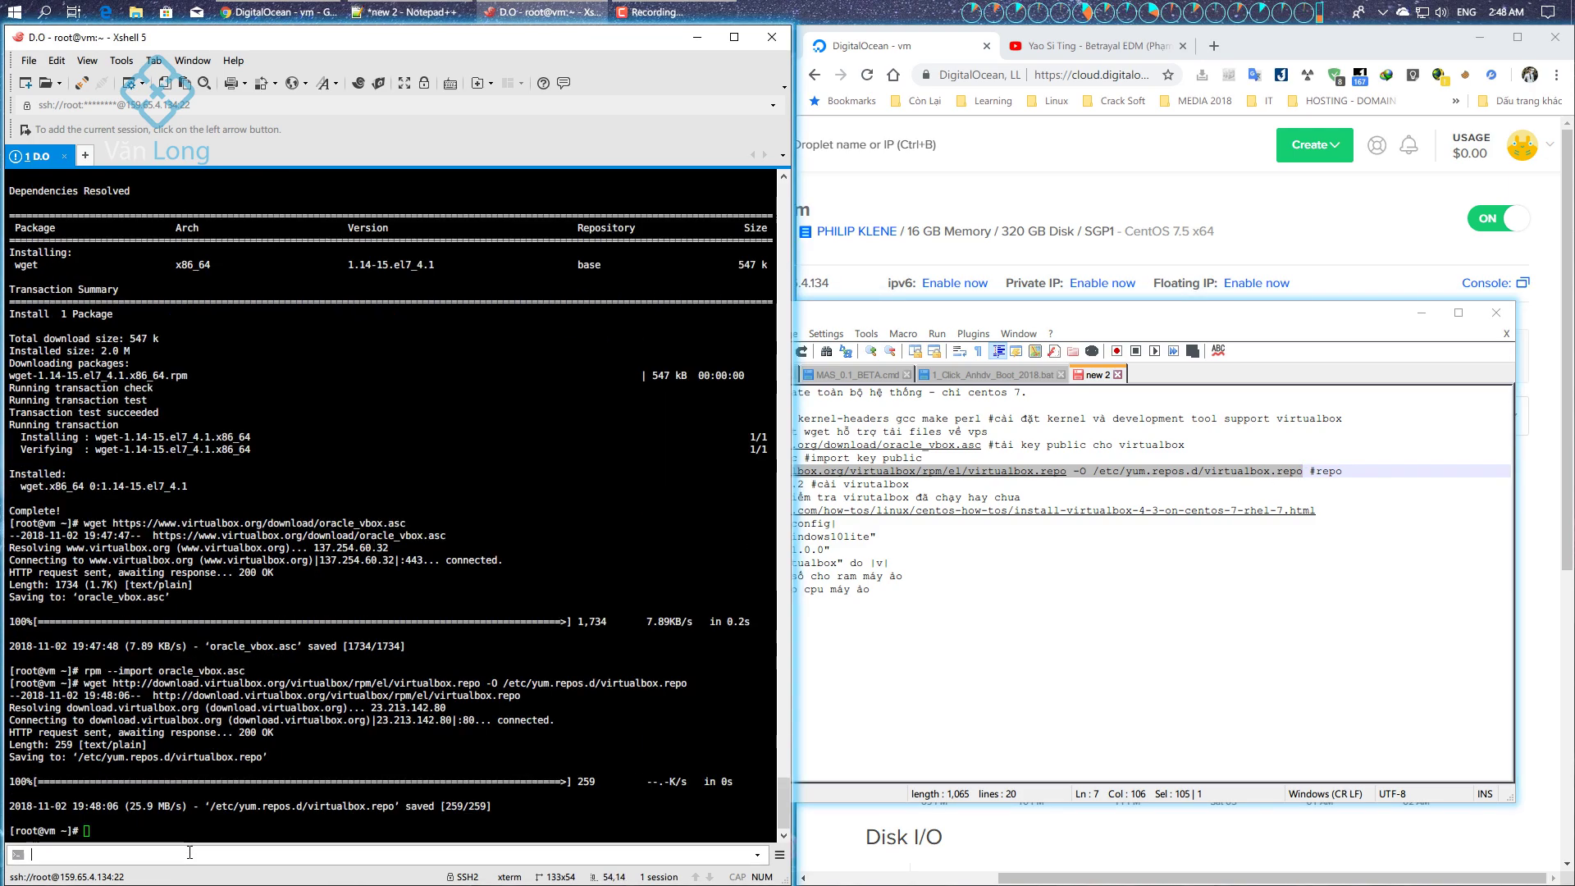
Try to install VirtualBox by copying yum install -y VirtualBox-5.2 from the notes and running it in the Xshell session
click(999, 587)
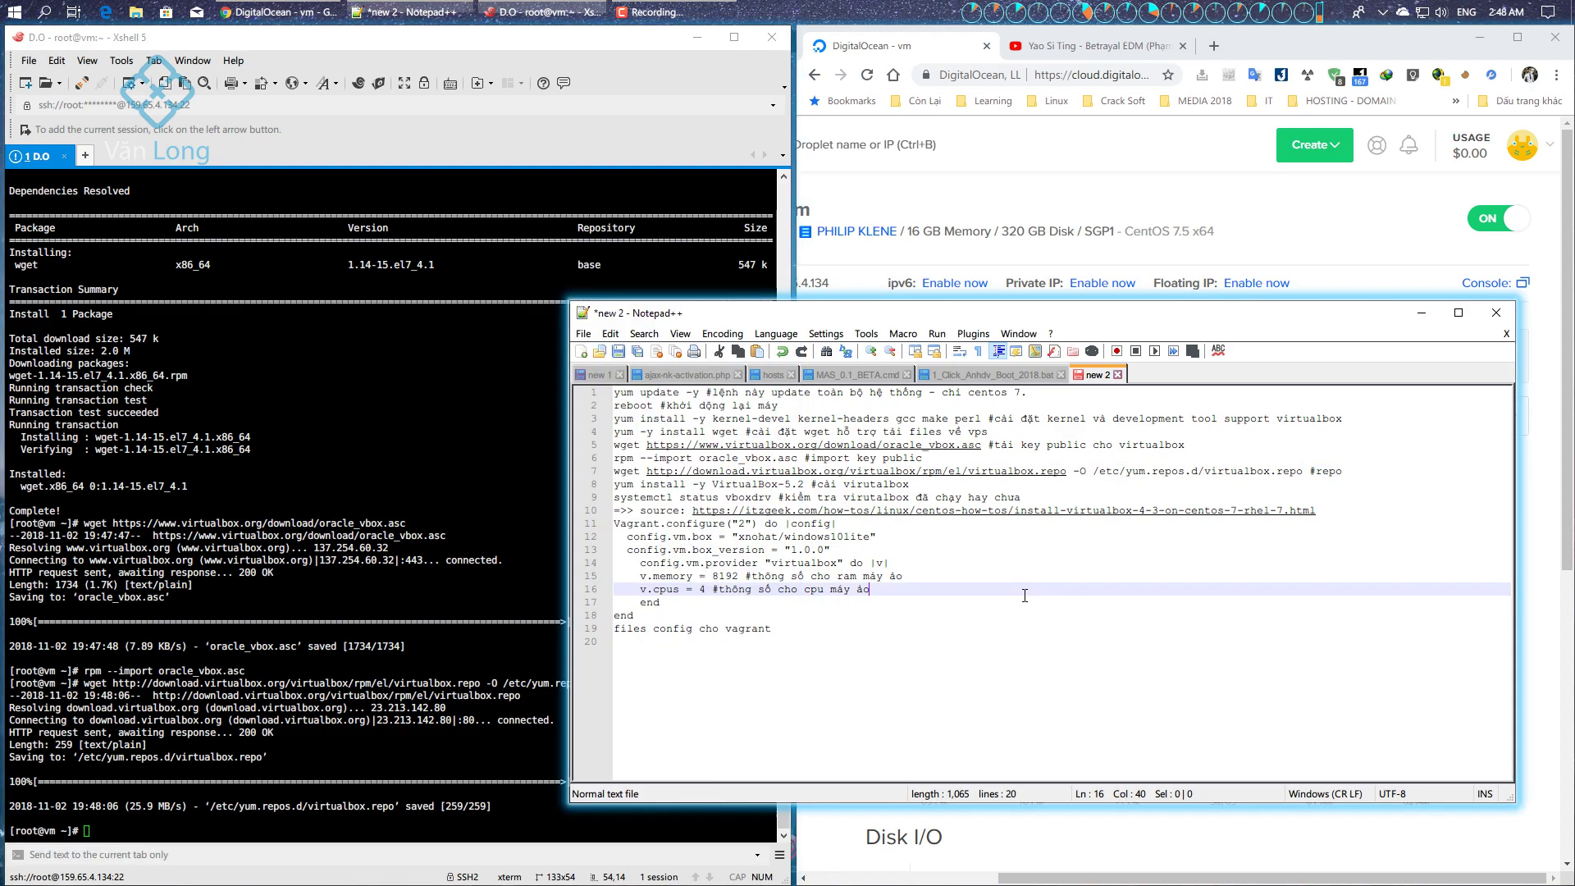
drag(804, 484, 613, 484)
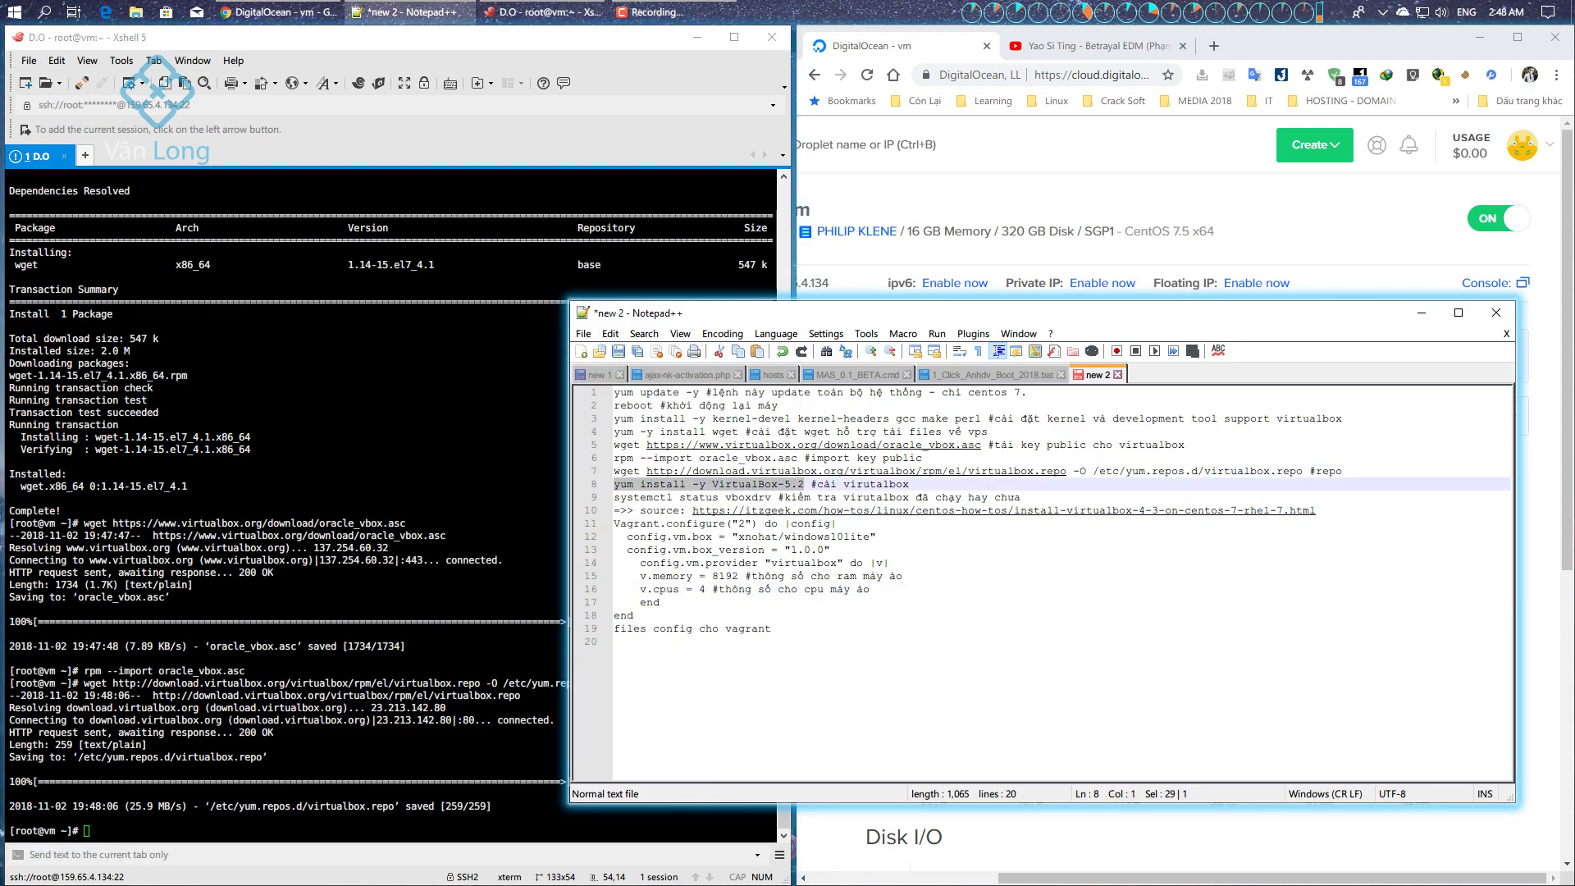
click(251, 846)
key(ctrl+v)
key(Return)
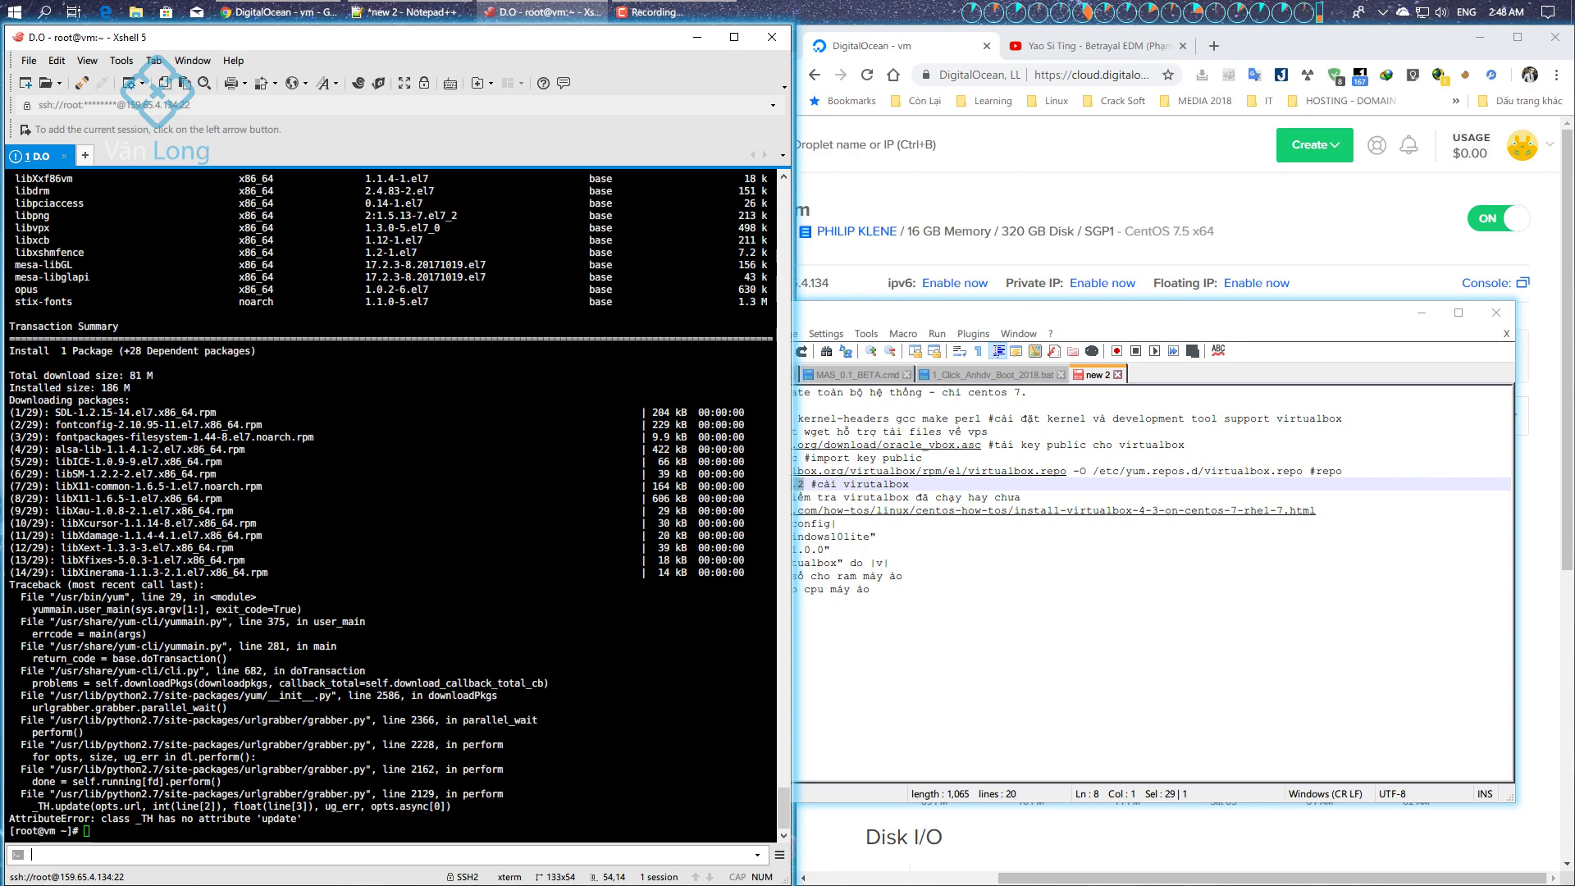
Review the installation error output in the terminal and run yum update at the prompt
click(86, 831)
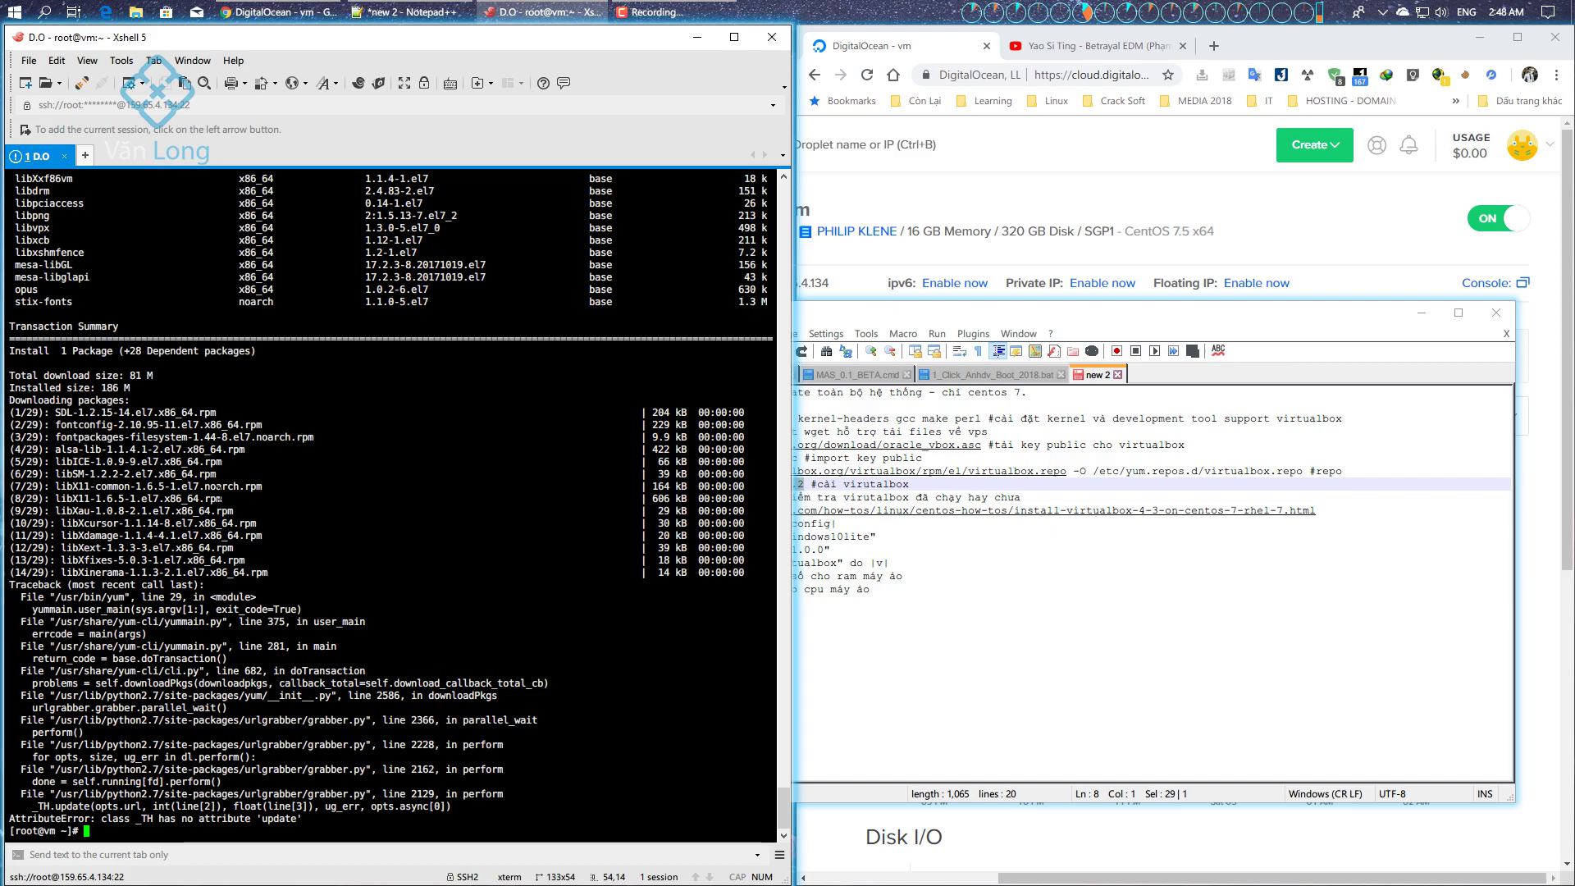
scroll(392, 504, up, 3)
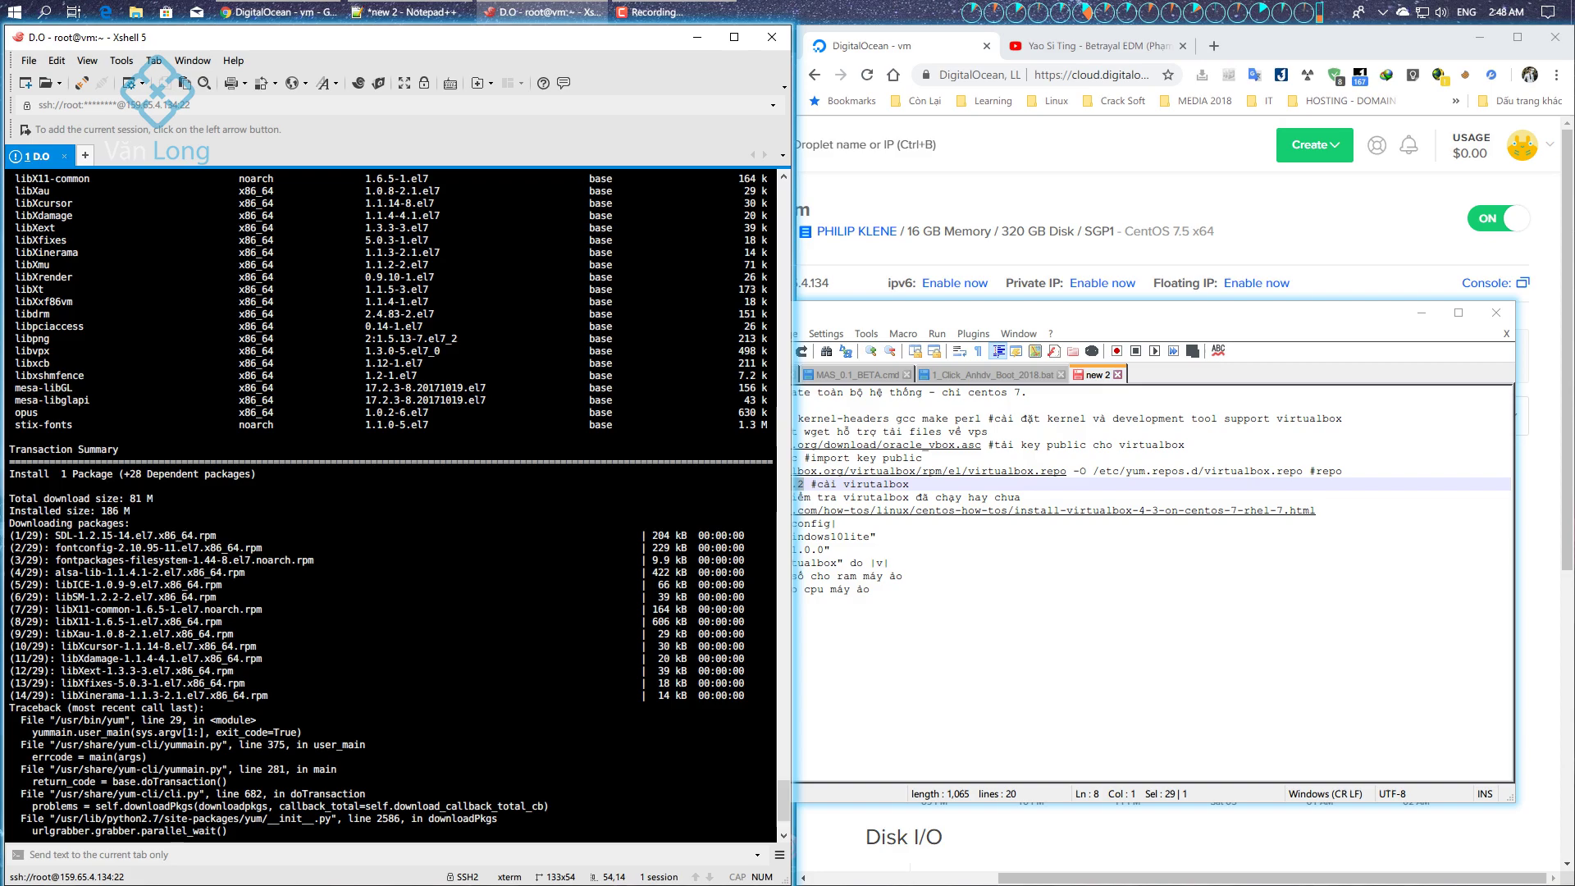
scroll(392, 505, down, 3)
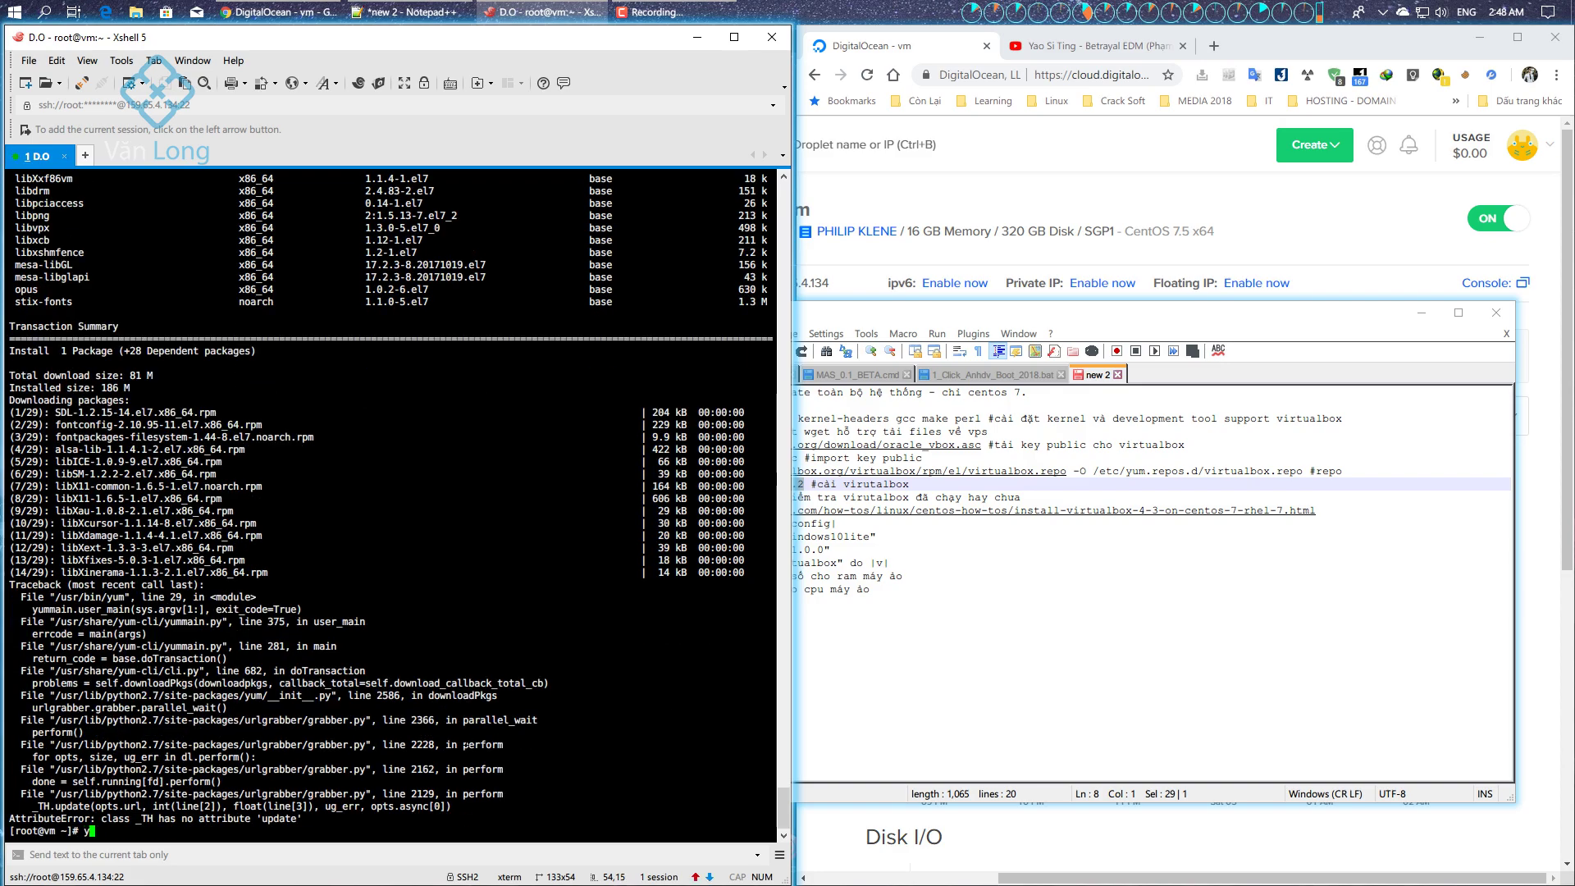
text(m update)
key(Return)
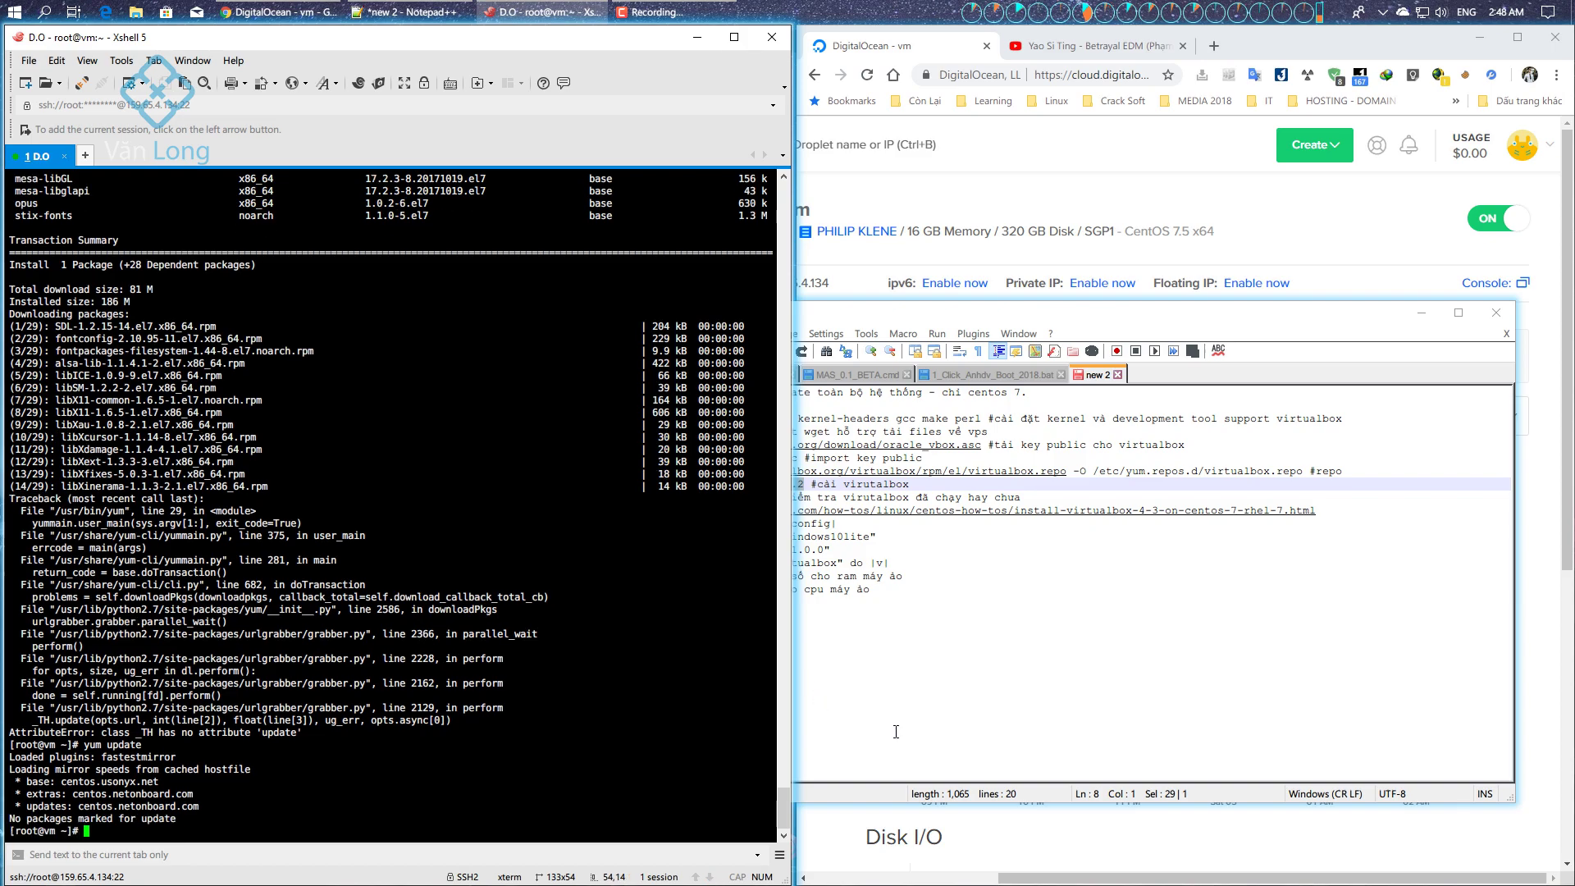
Copy yum install -y VirtualBox-5.2 from the Notepad++ notes again and rerun it in the Xshell session
click(967, 684)
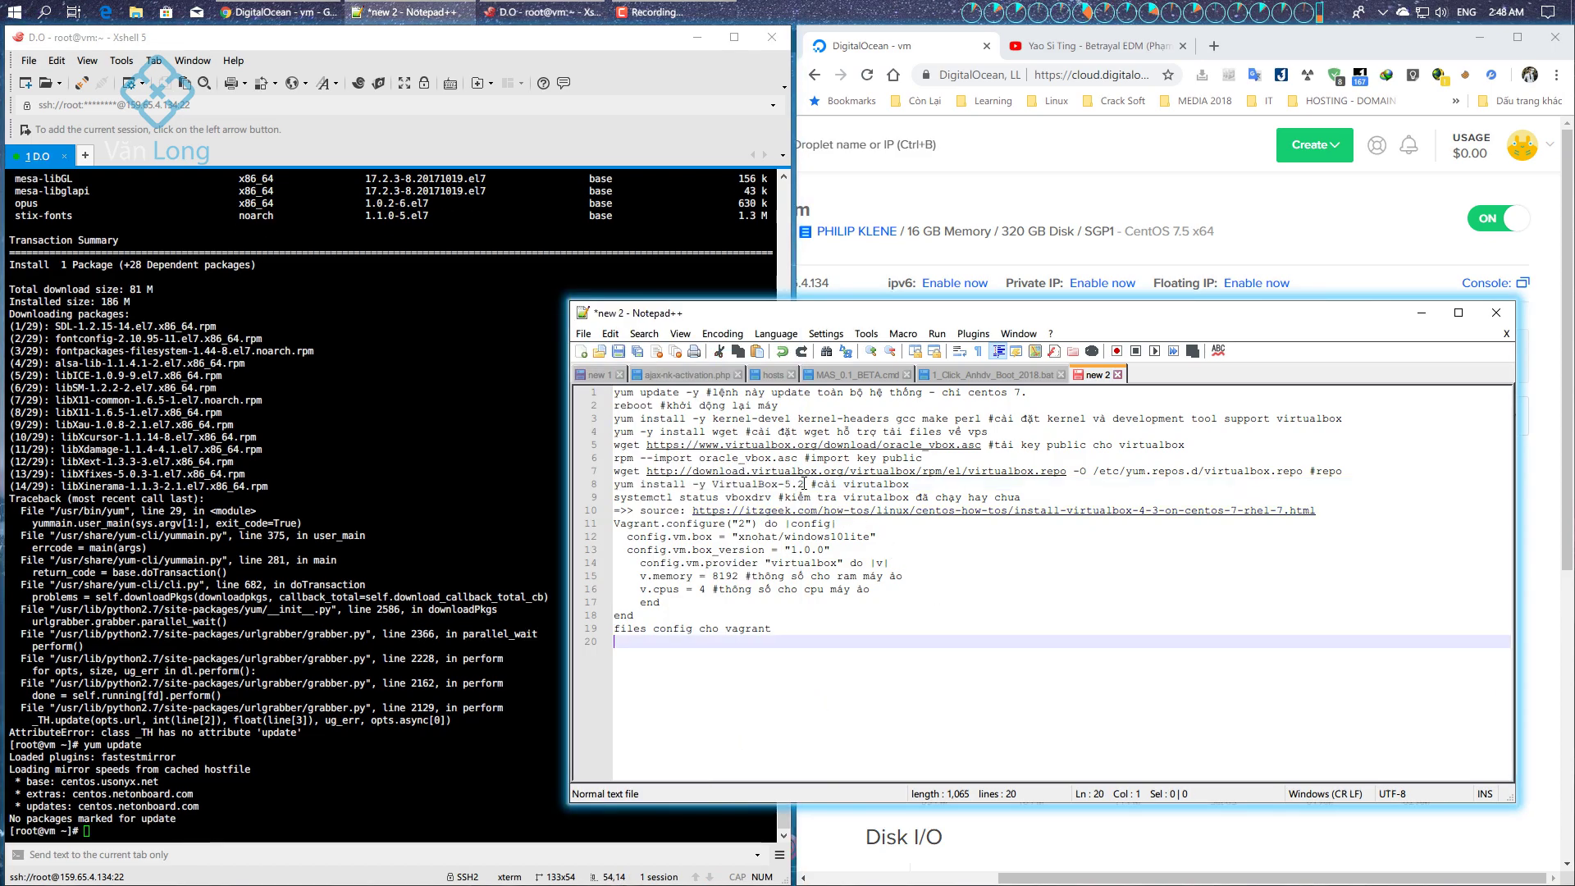
drag(804, 484, 615, 484)
key(ctrl+c)
click(304, 848)
key(ctrl+v)
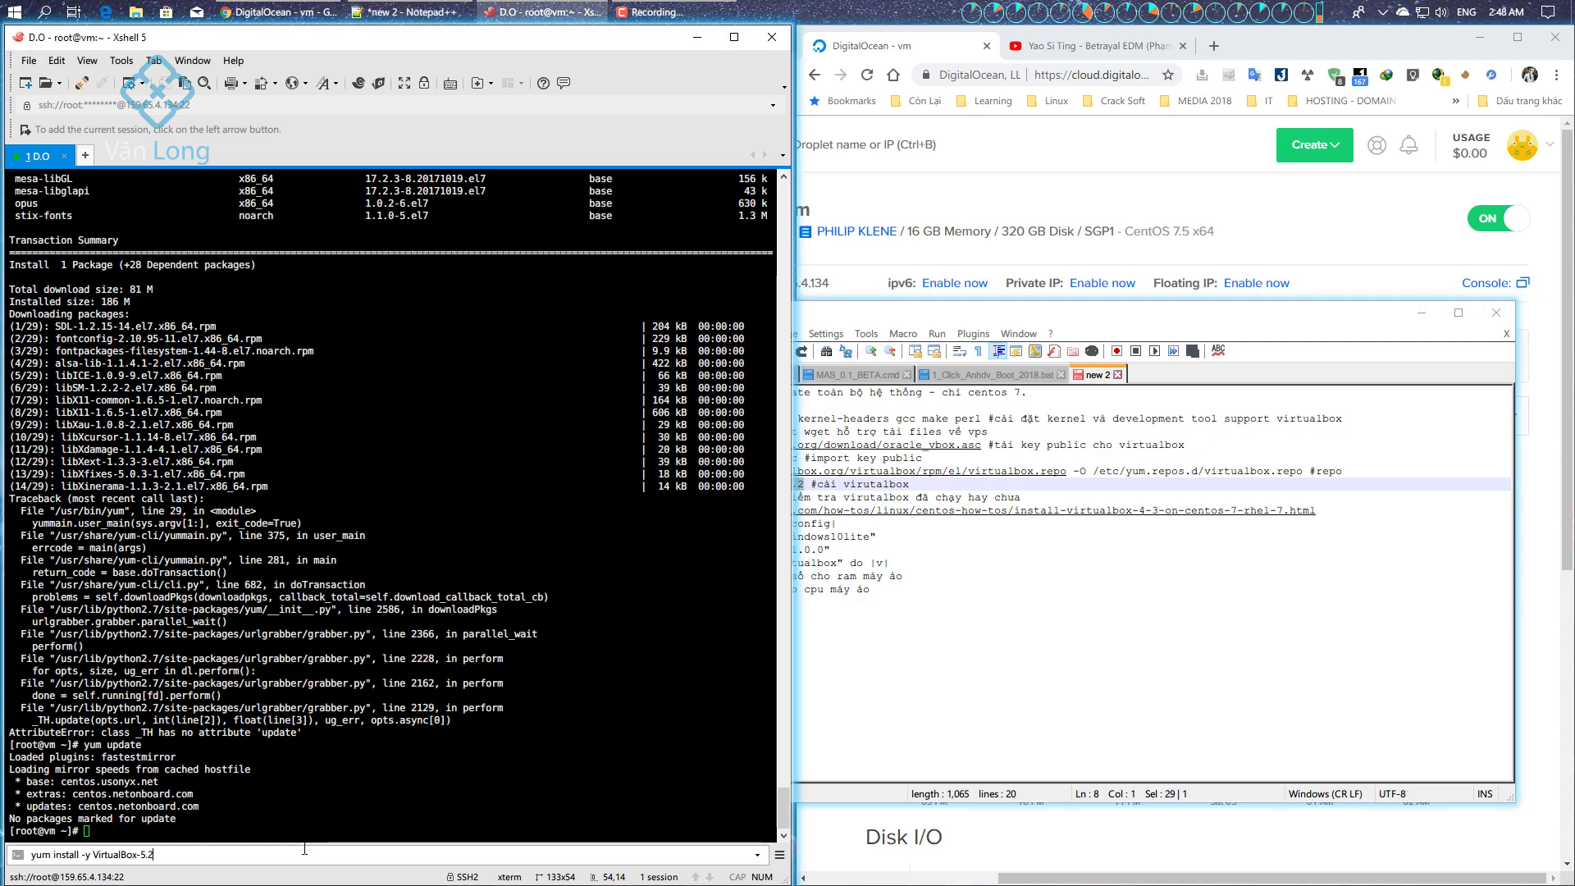
key(Return)
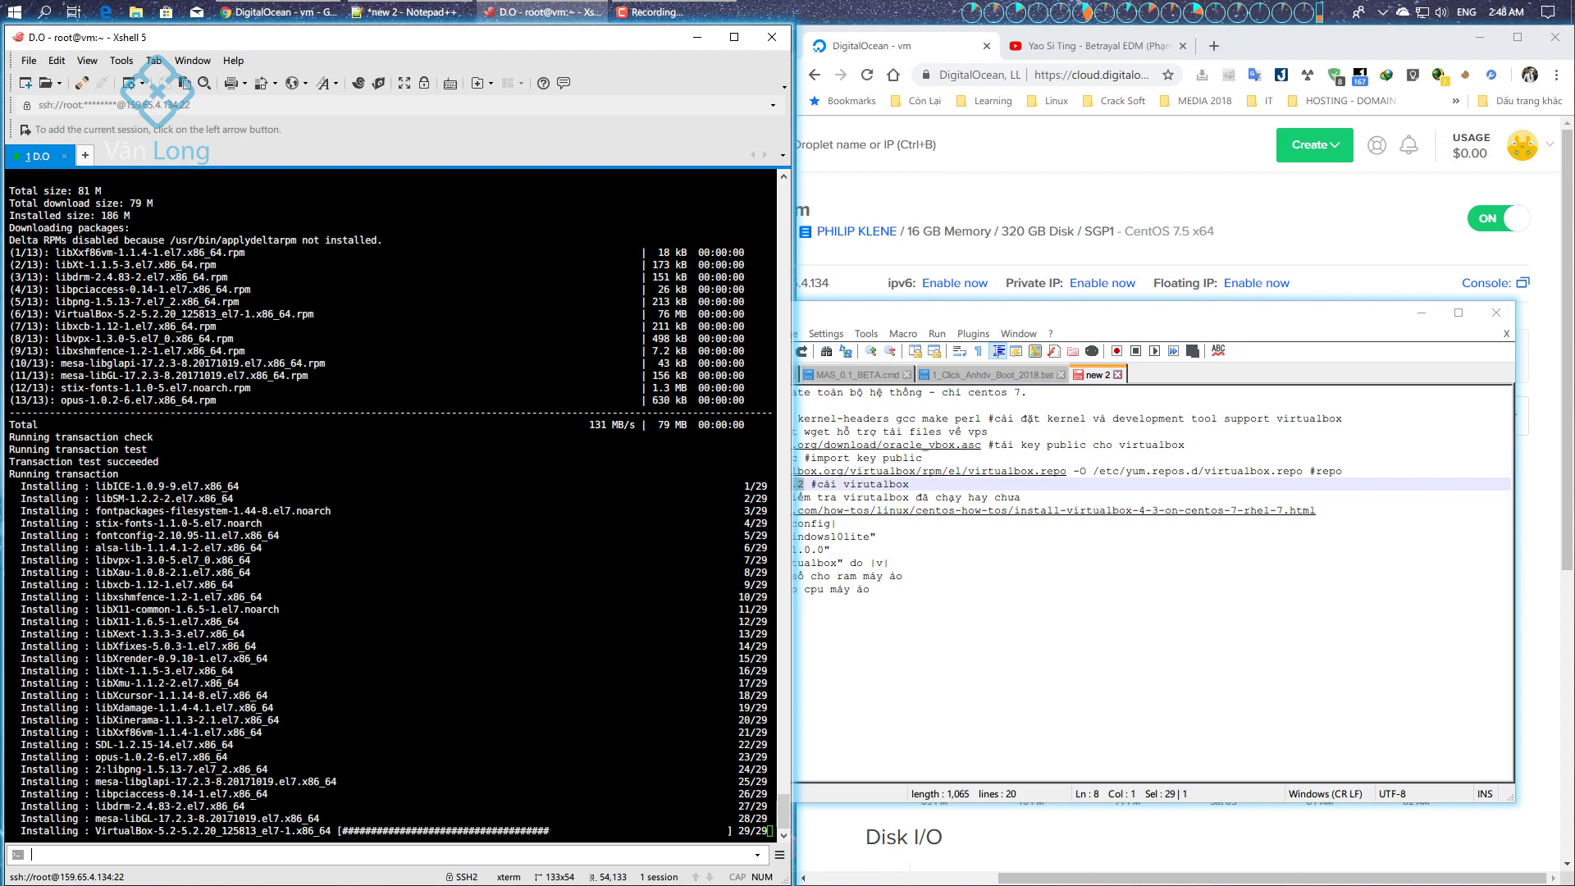
click(963, 664)
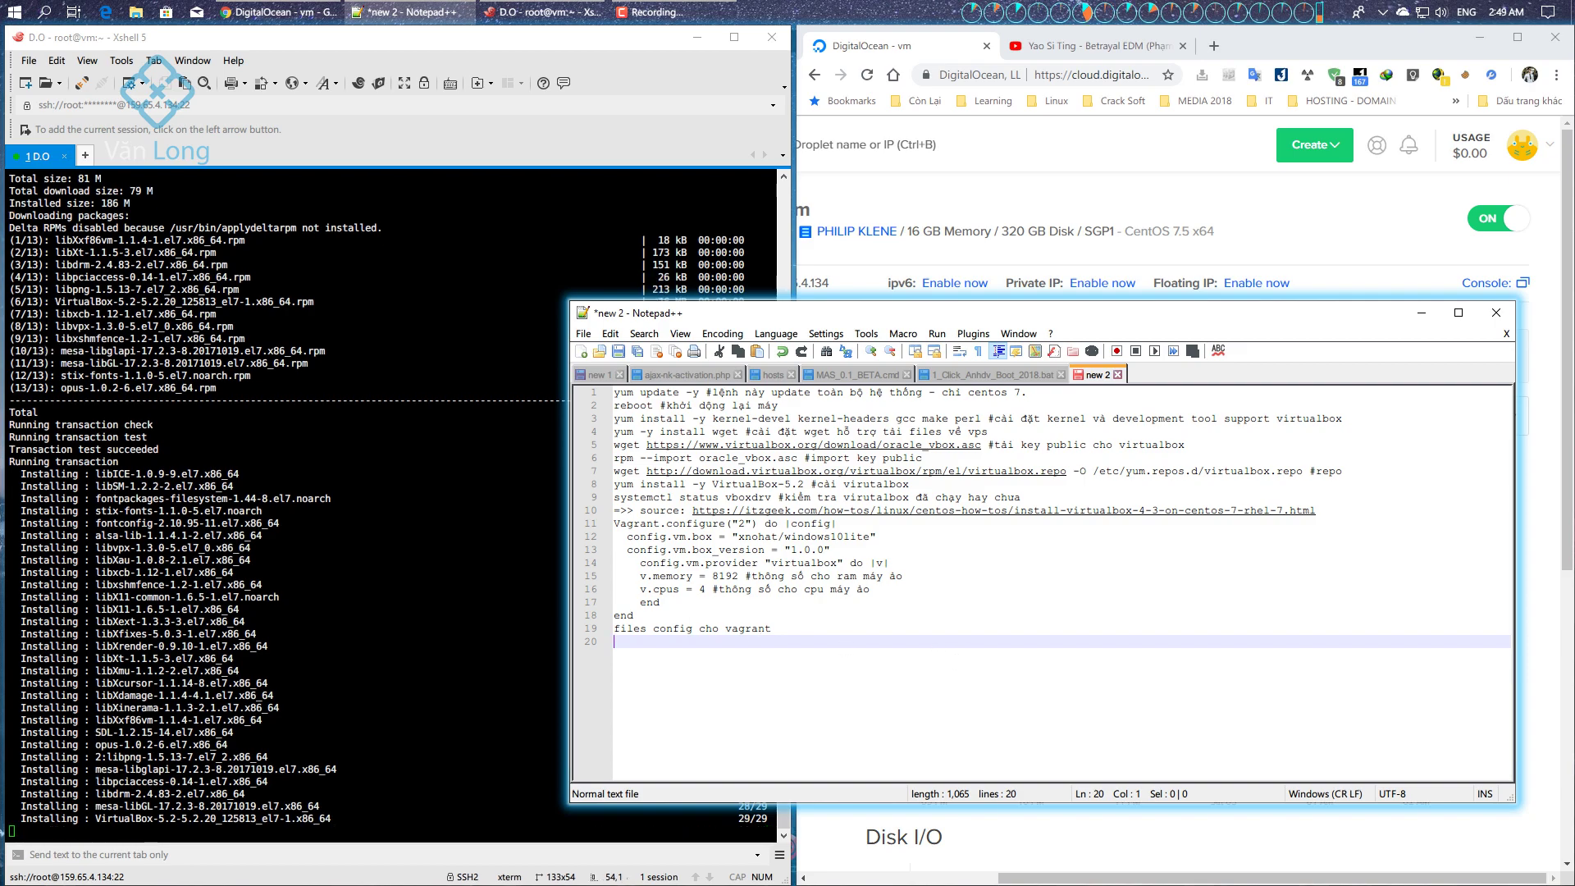
key(alt+Tab)
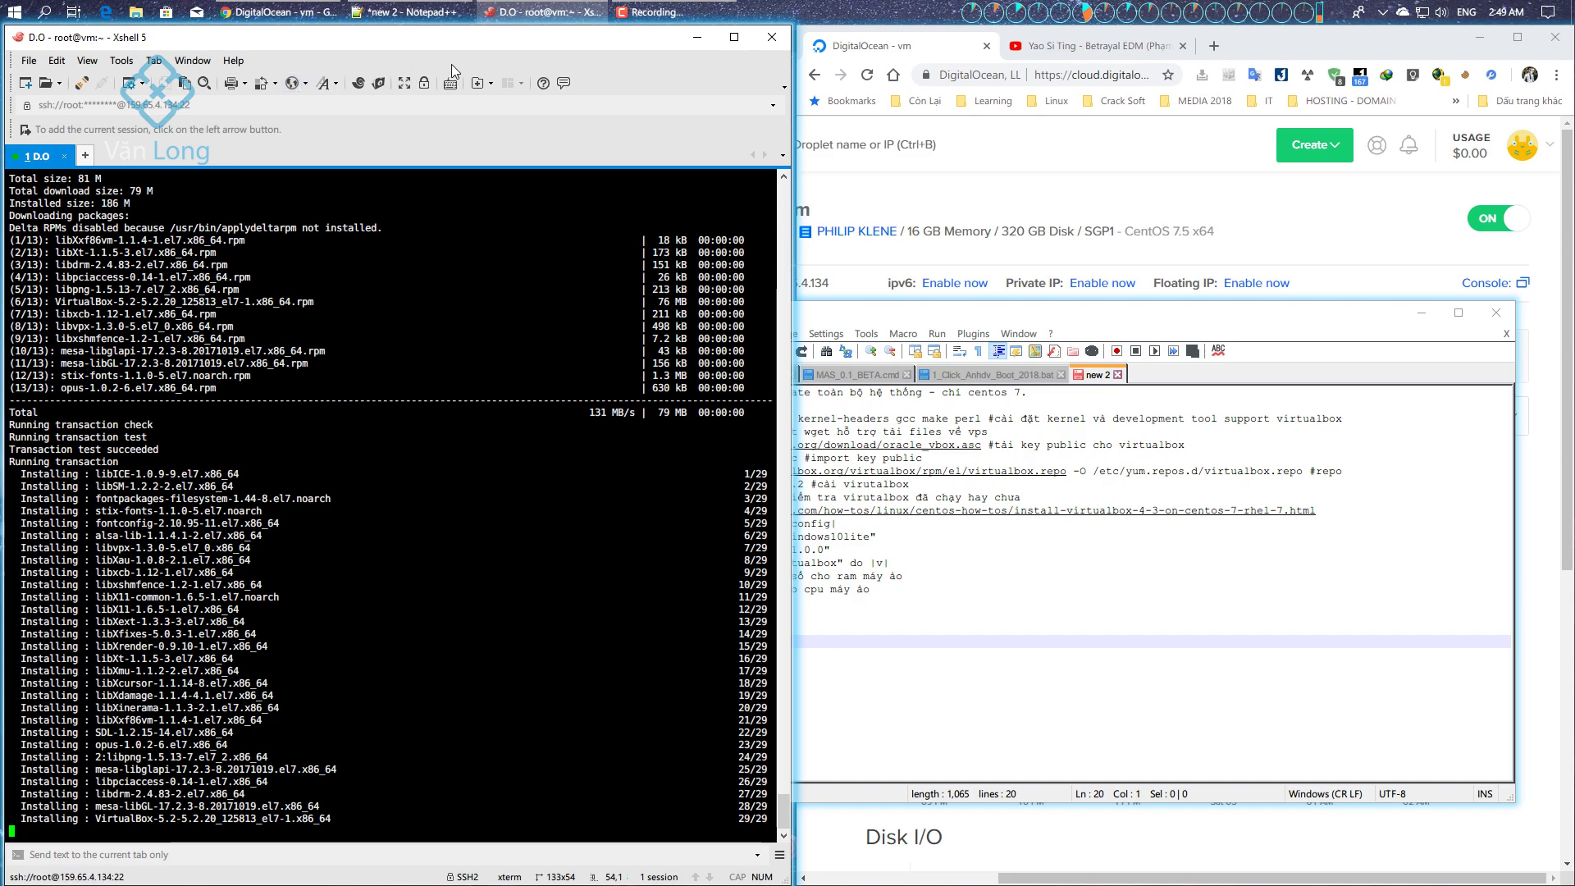
Switch to the YouTube tab in Chrome, browse the suggestions and play the Mashup Nevada x Đi Đi Đi video
click(1108, 53)
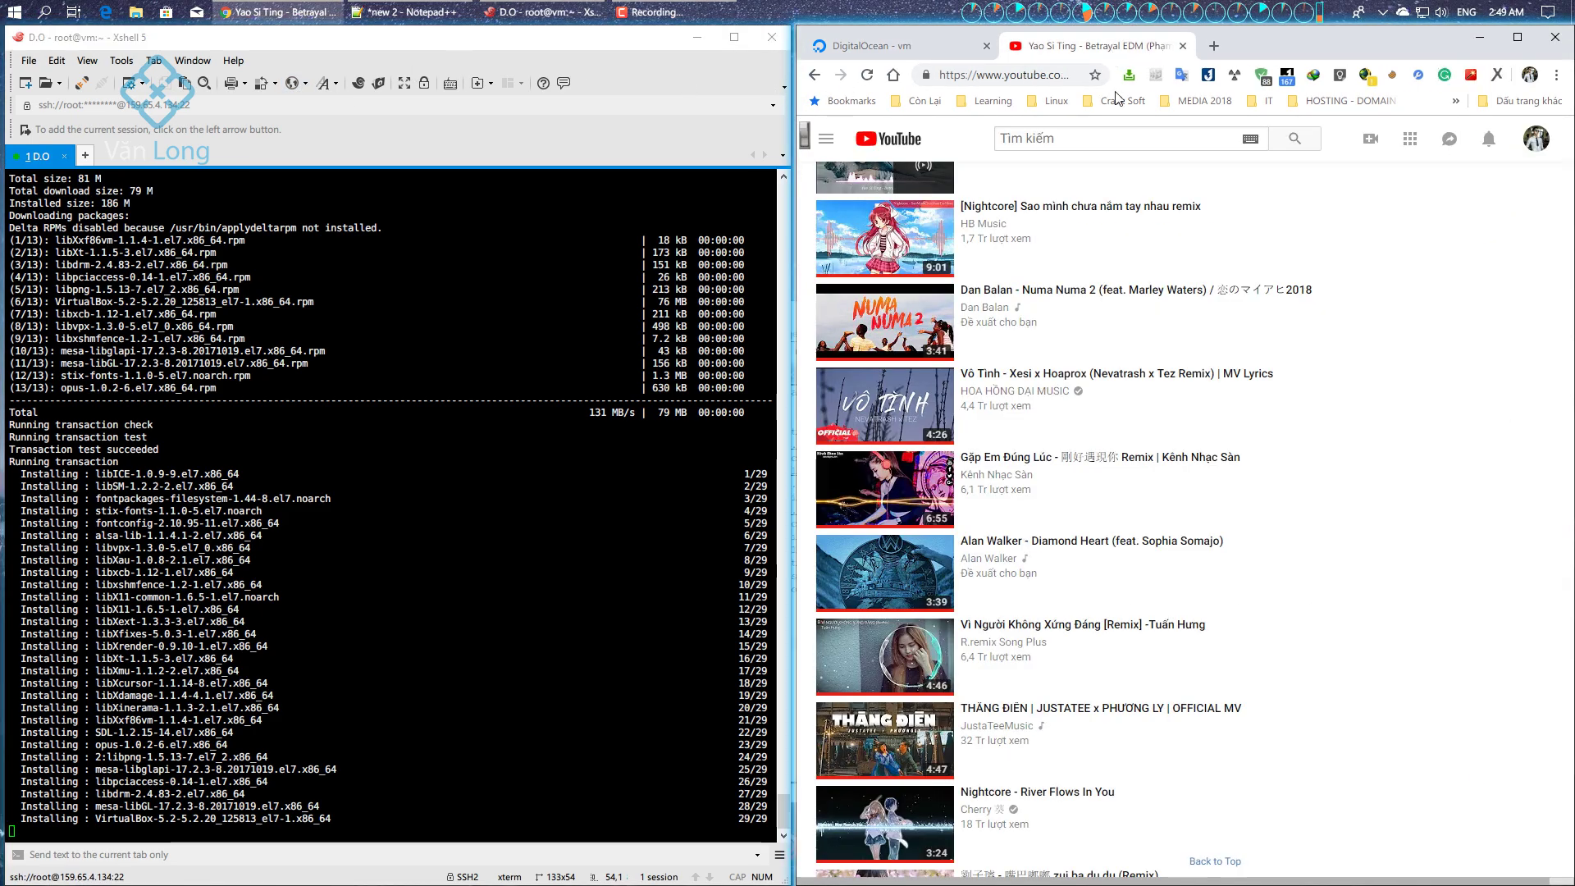
scroll(1322, 412, down, 3)
scroll(1329, 417, down, 10)
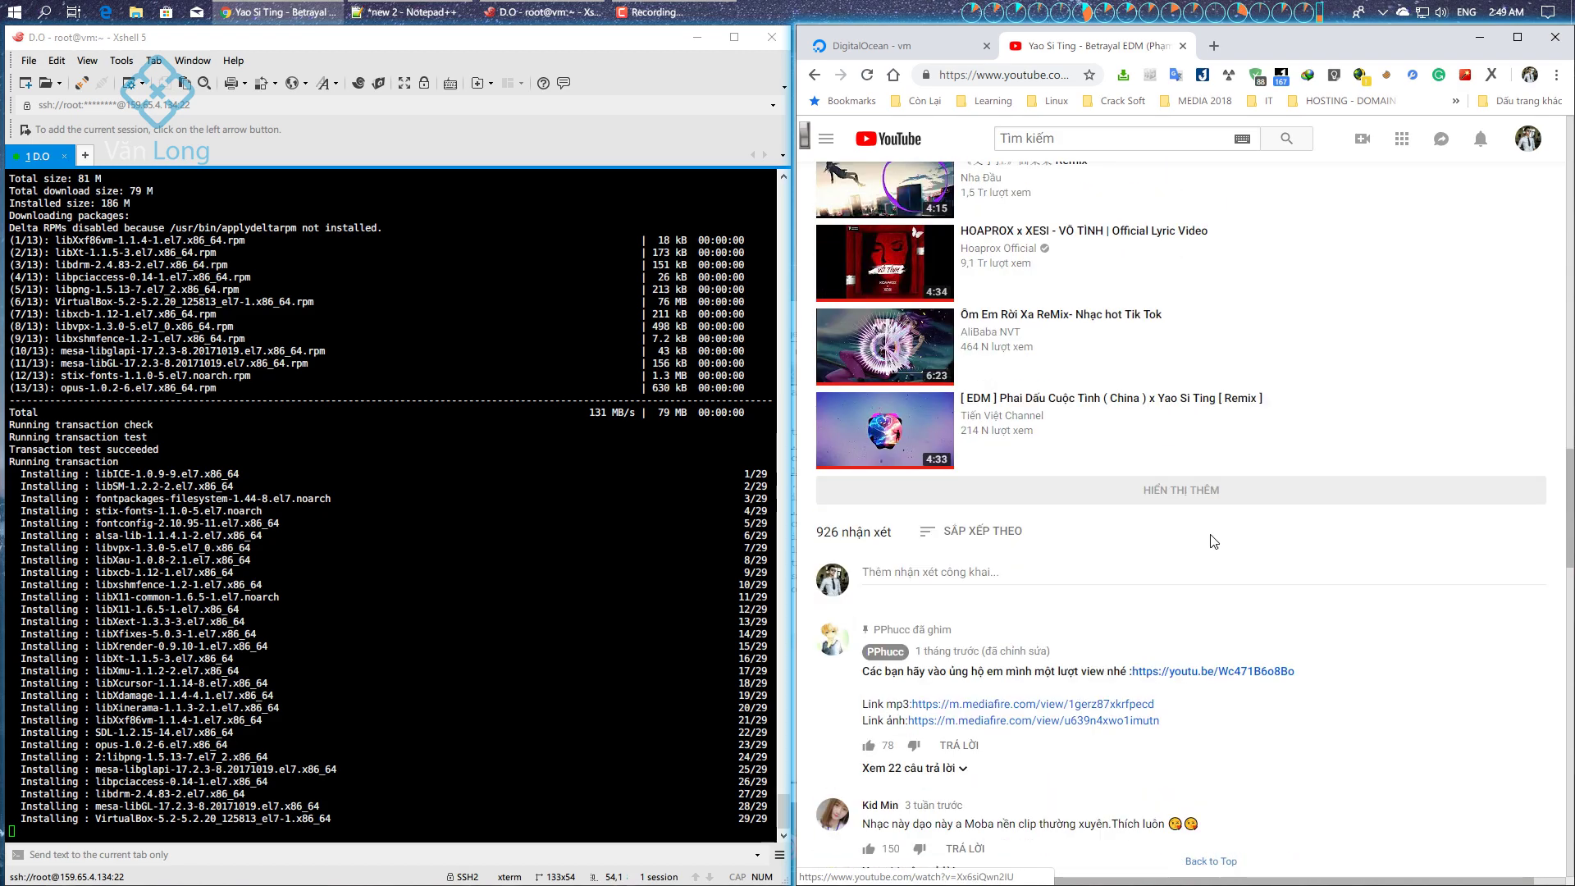
click(1211, 491)
scroll(1212, 496, down, 2)
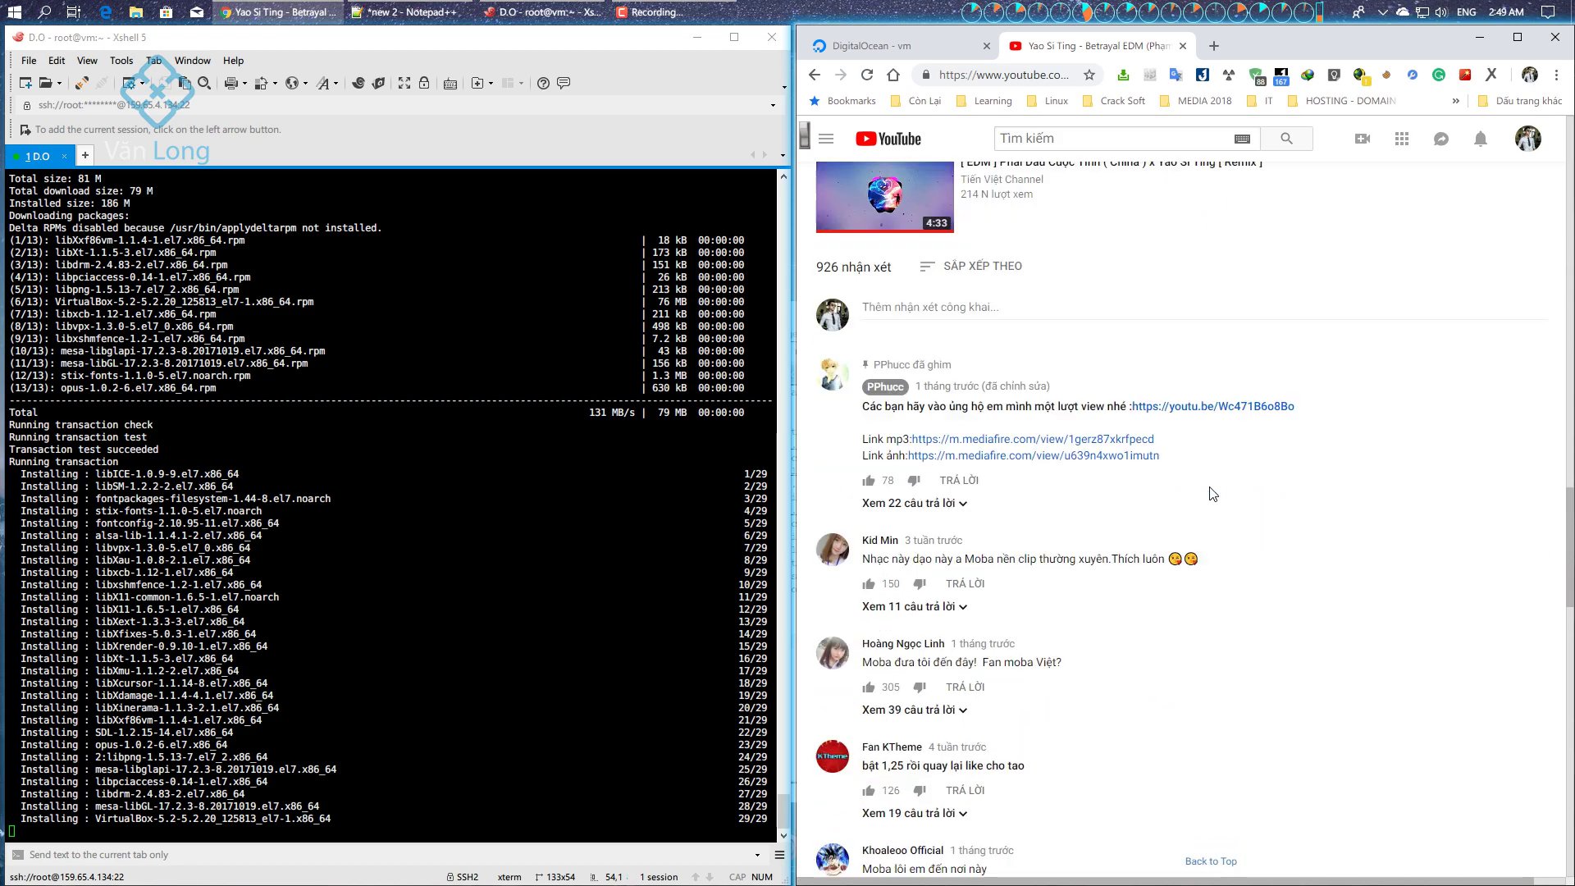
scroll(1211, 495, up, 13)
scroll(1211, 495, up, 10)
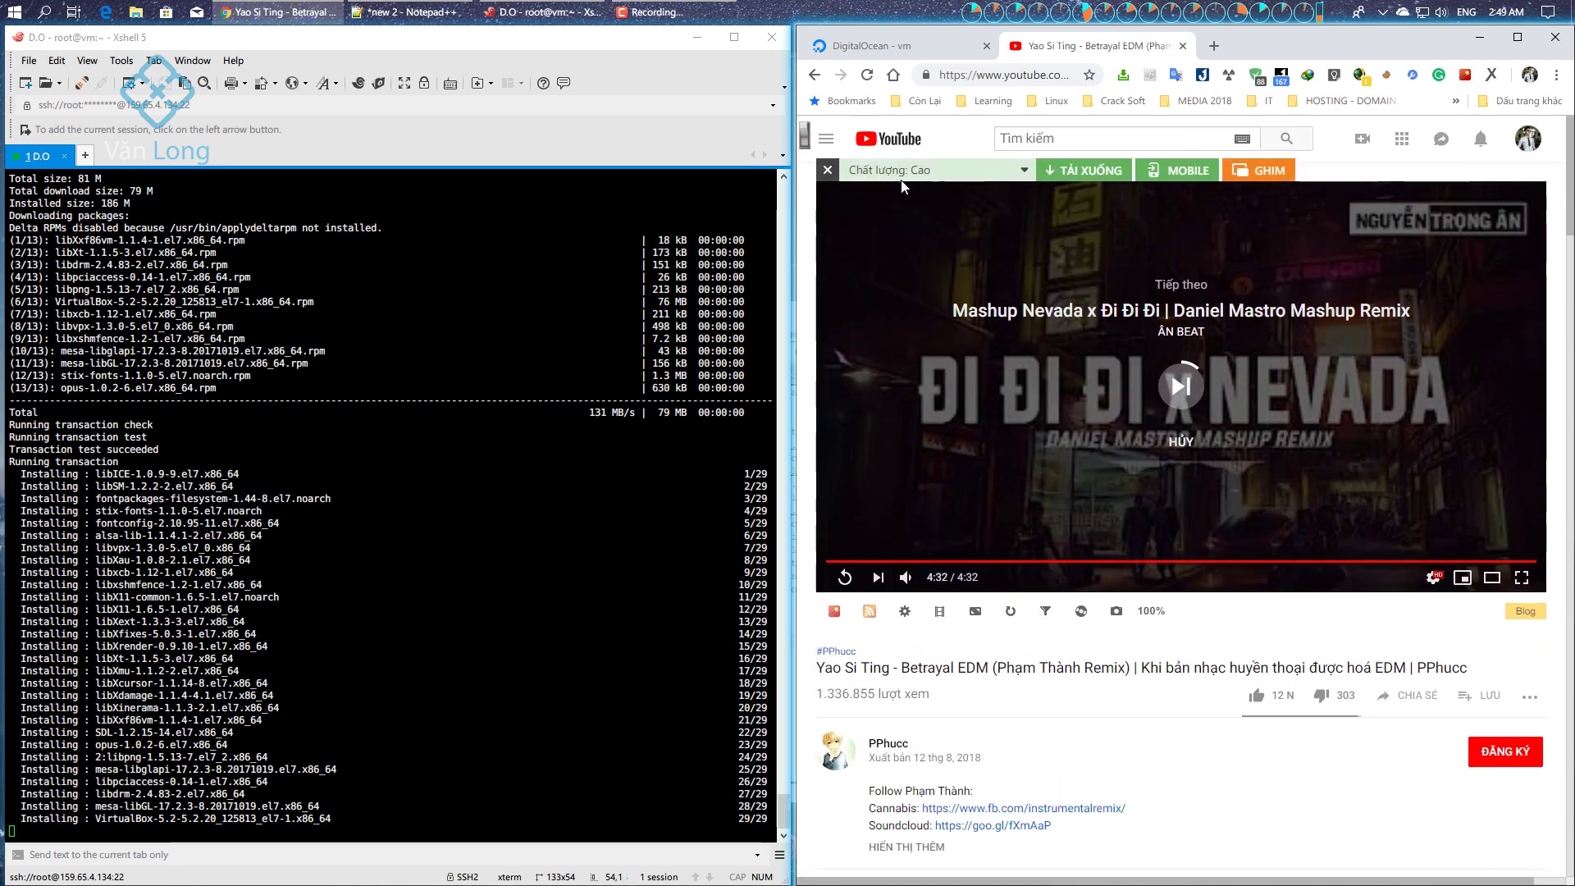
scroll(1008, 529, down, 7)
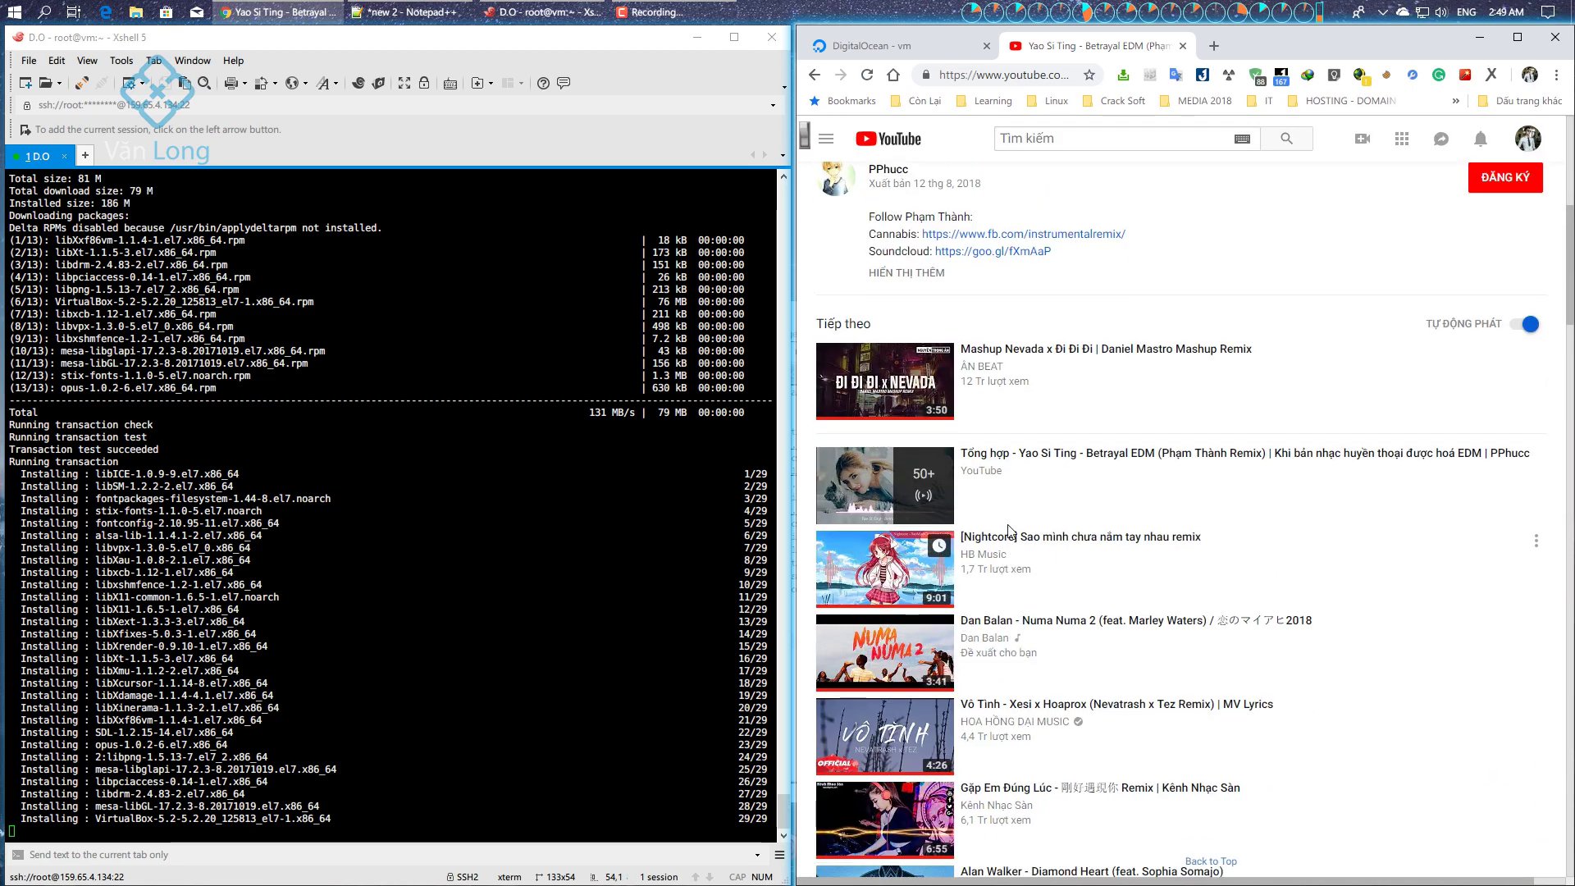
click(882, 392)
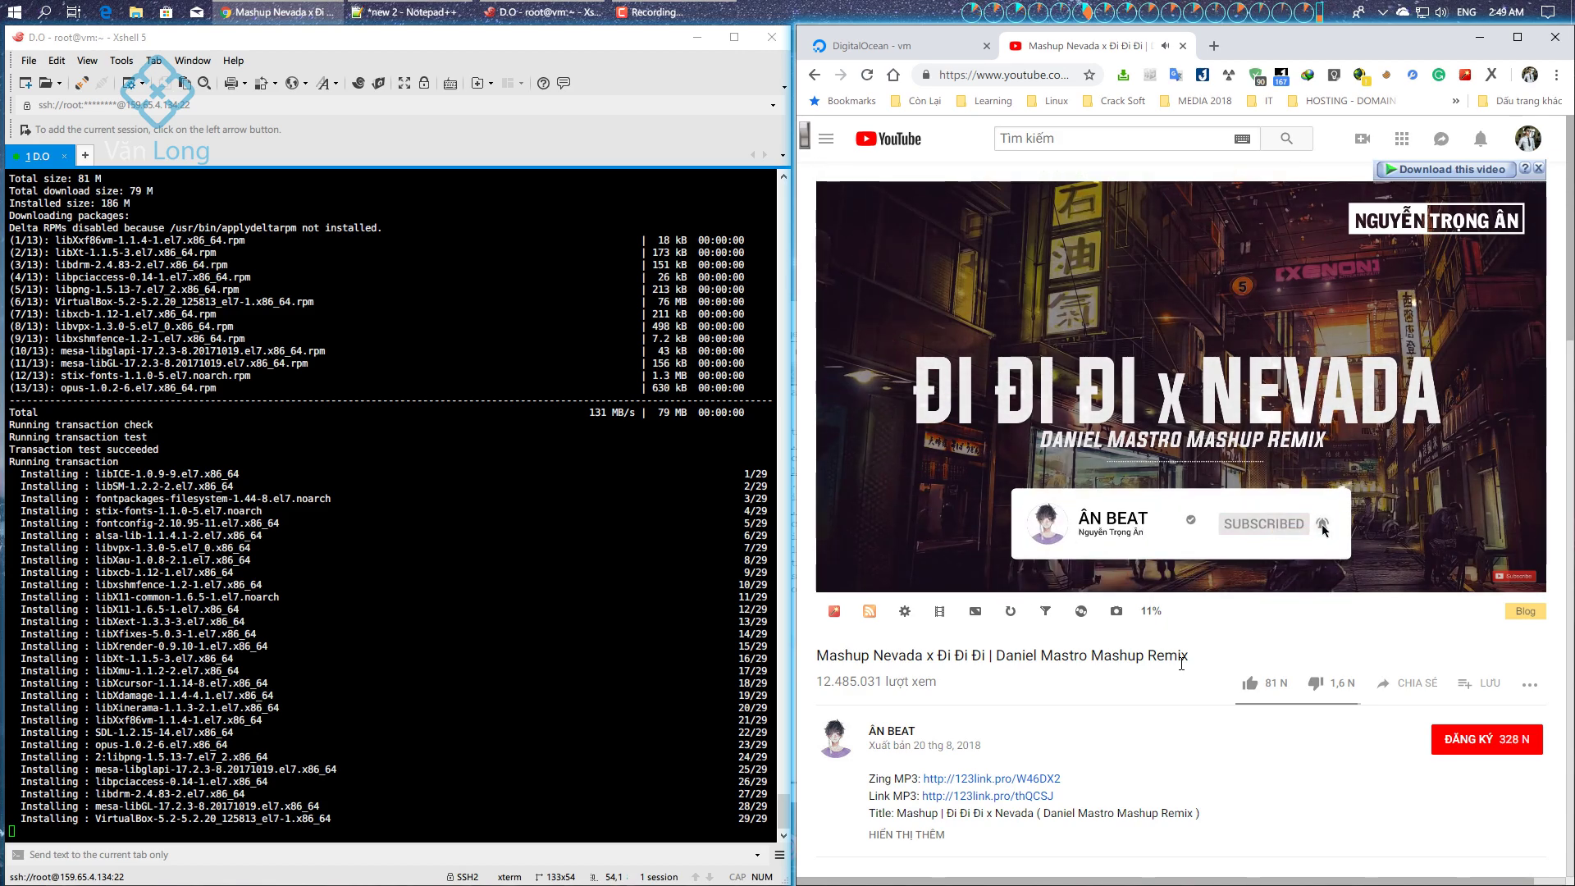
Run systemctl status vboxdrv from the Notepad++ notes in the Xshell session and check the VirtualBox kernel module's status
key(alt+Tab)
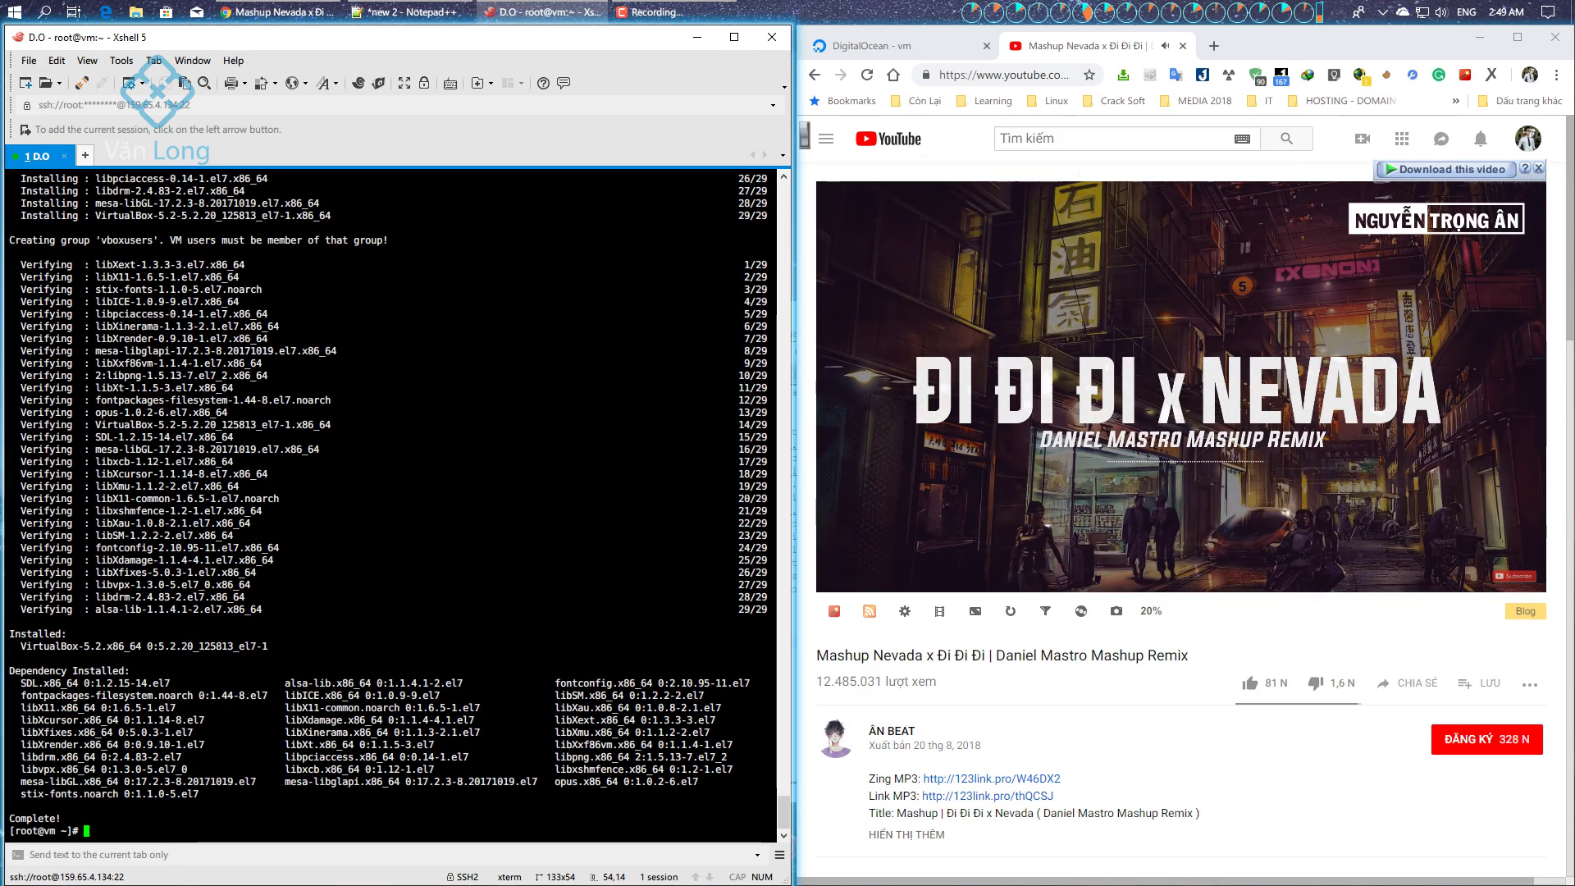
click(410, 12)
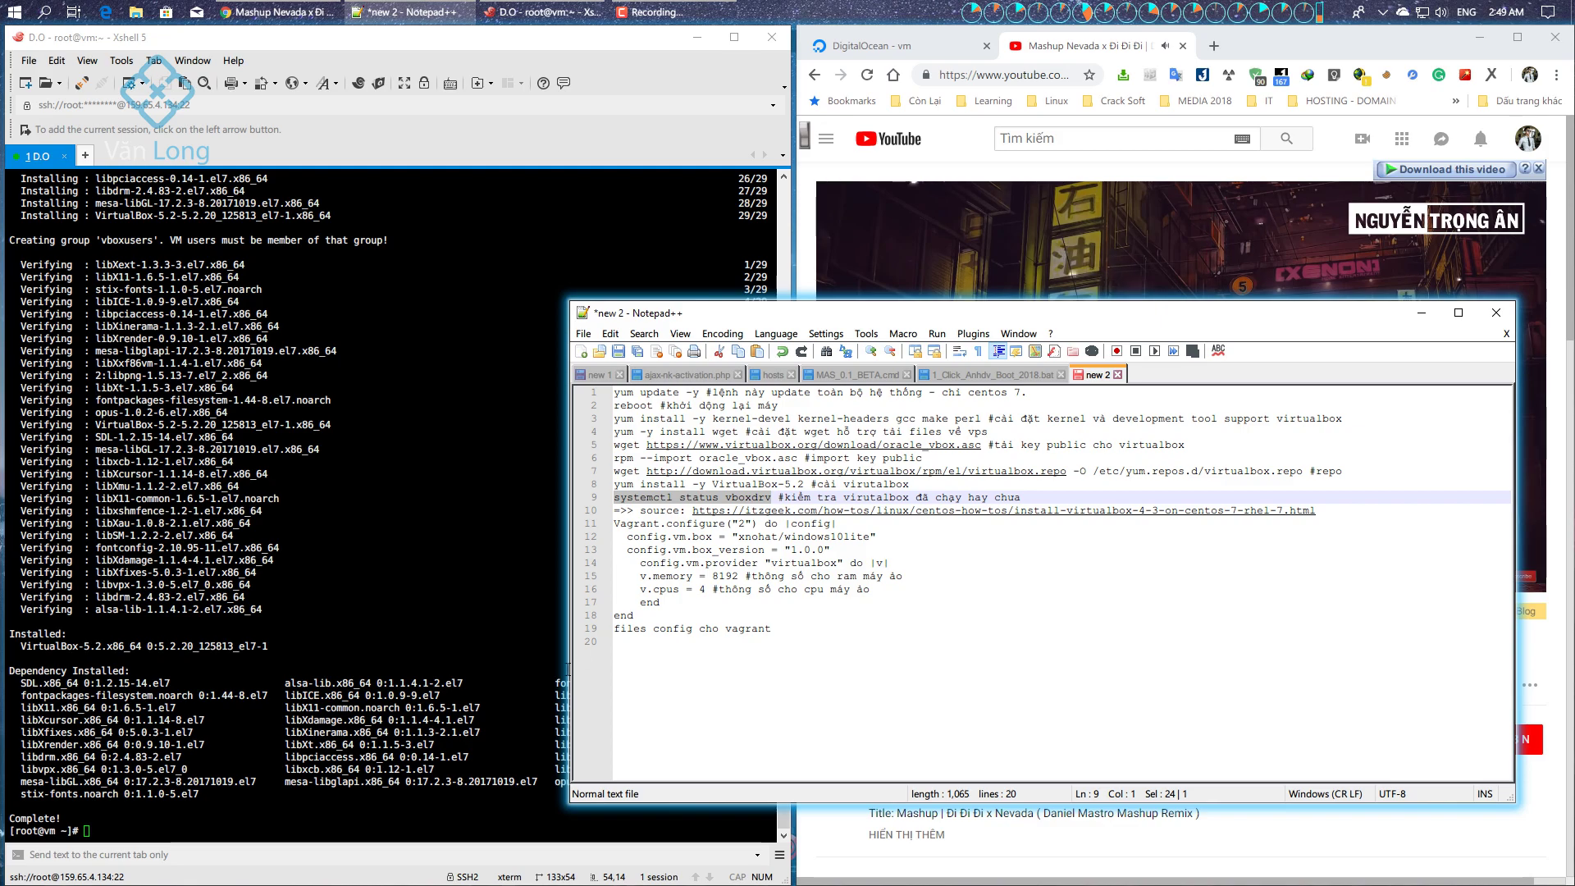
click(344, 856)
key(ctrl+v)
key(Return)
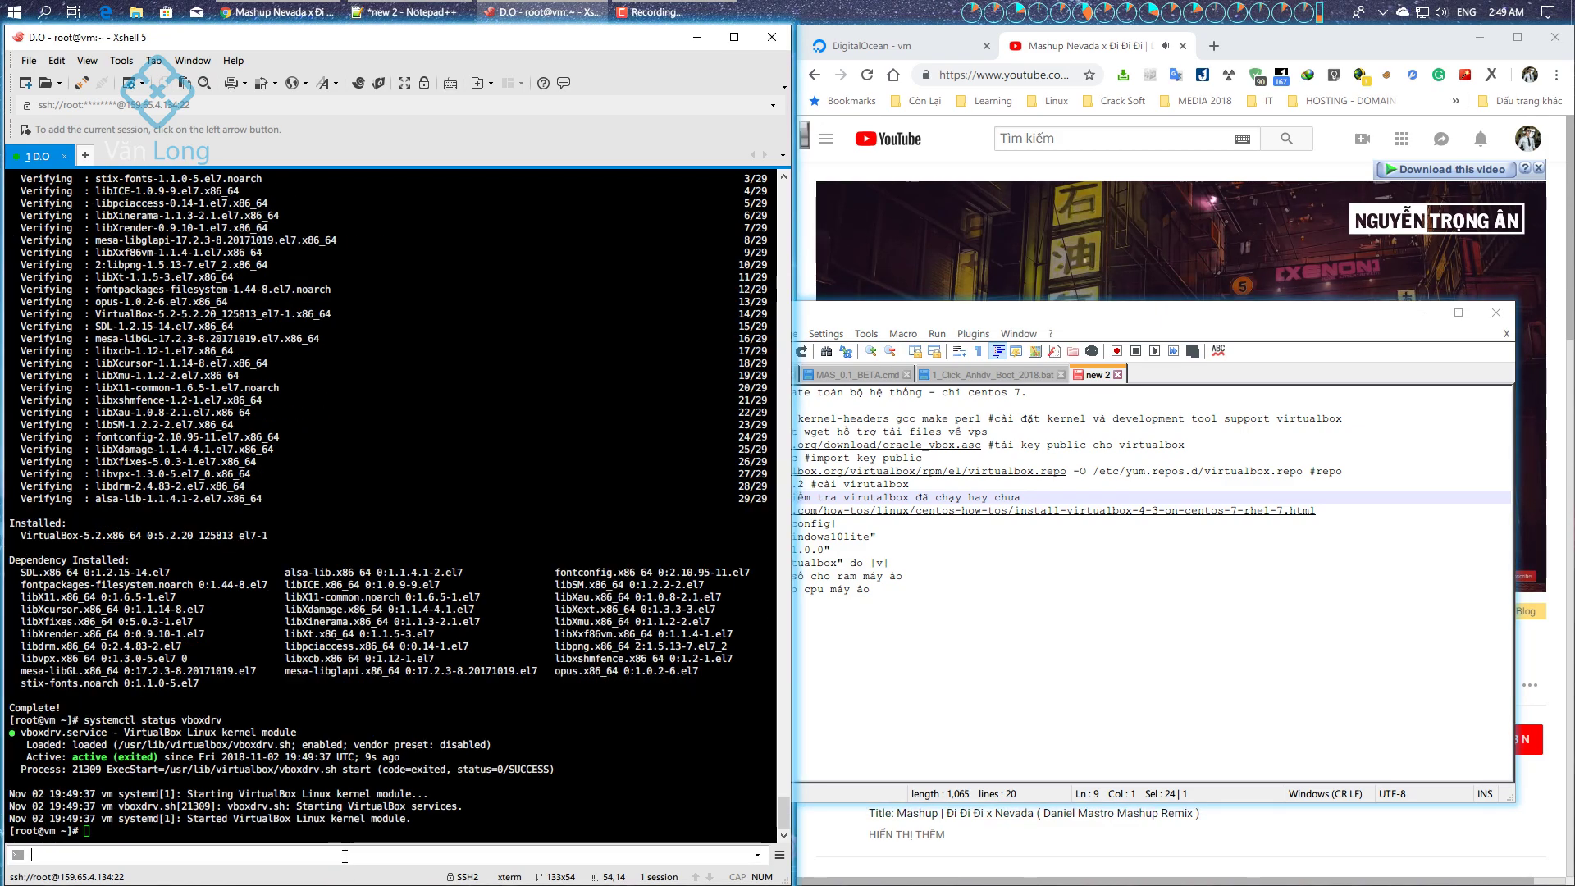
drag(15, 756, 772, 756)
click(412, 769)
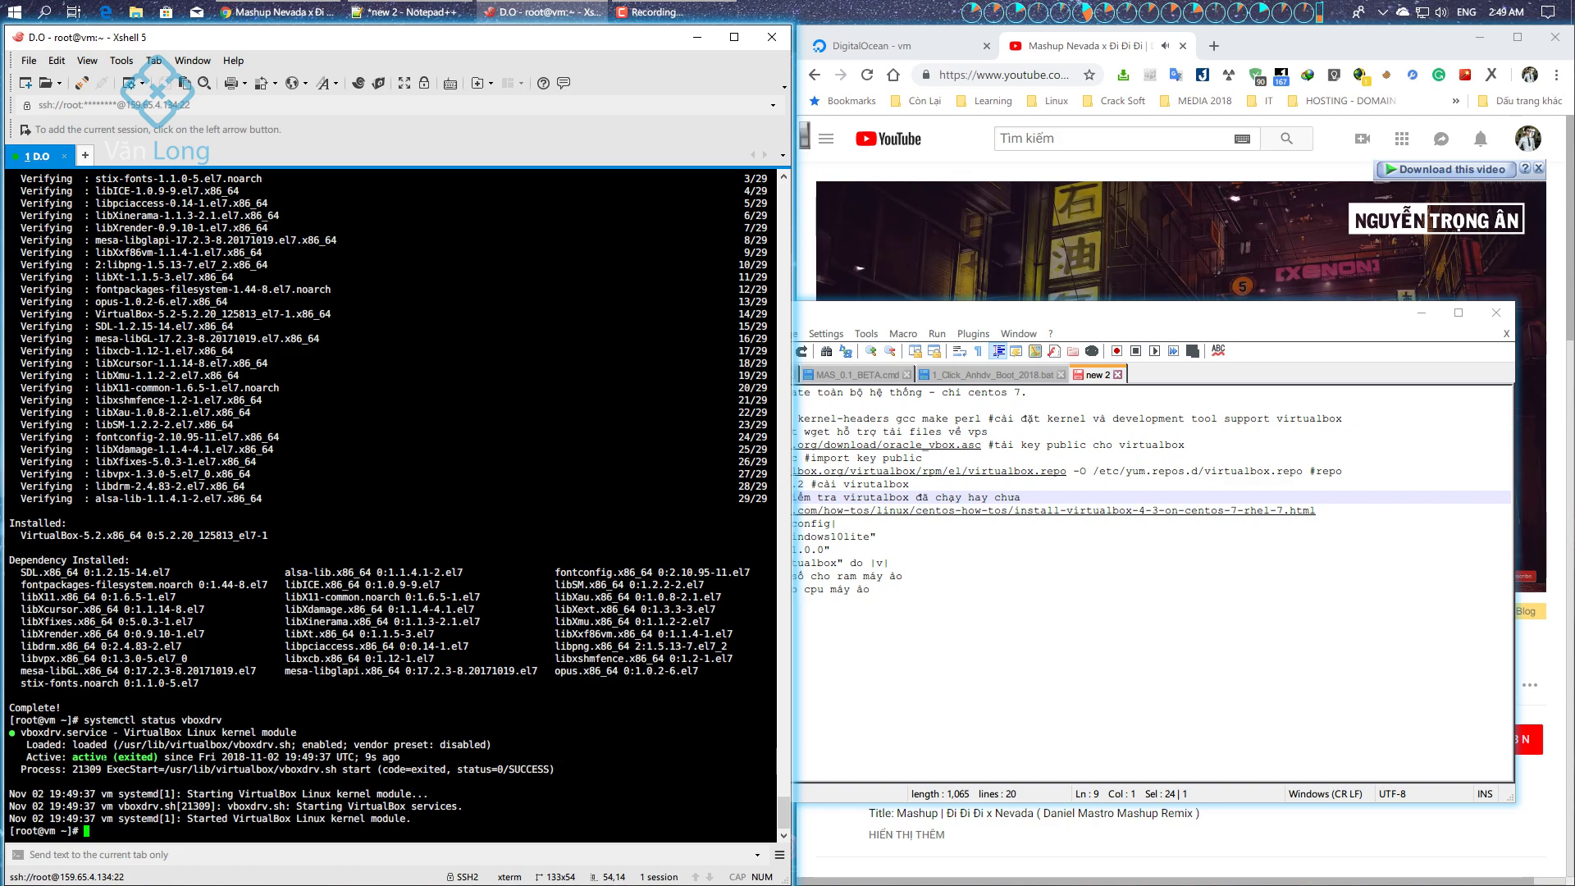
Open the suggested Vagrant VirtualBox configuration documentation in a new Chrome tab by entering vagra
click(1015, 628)
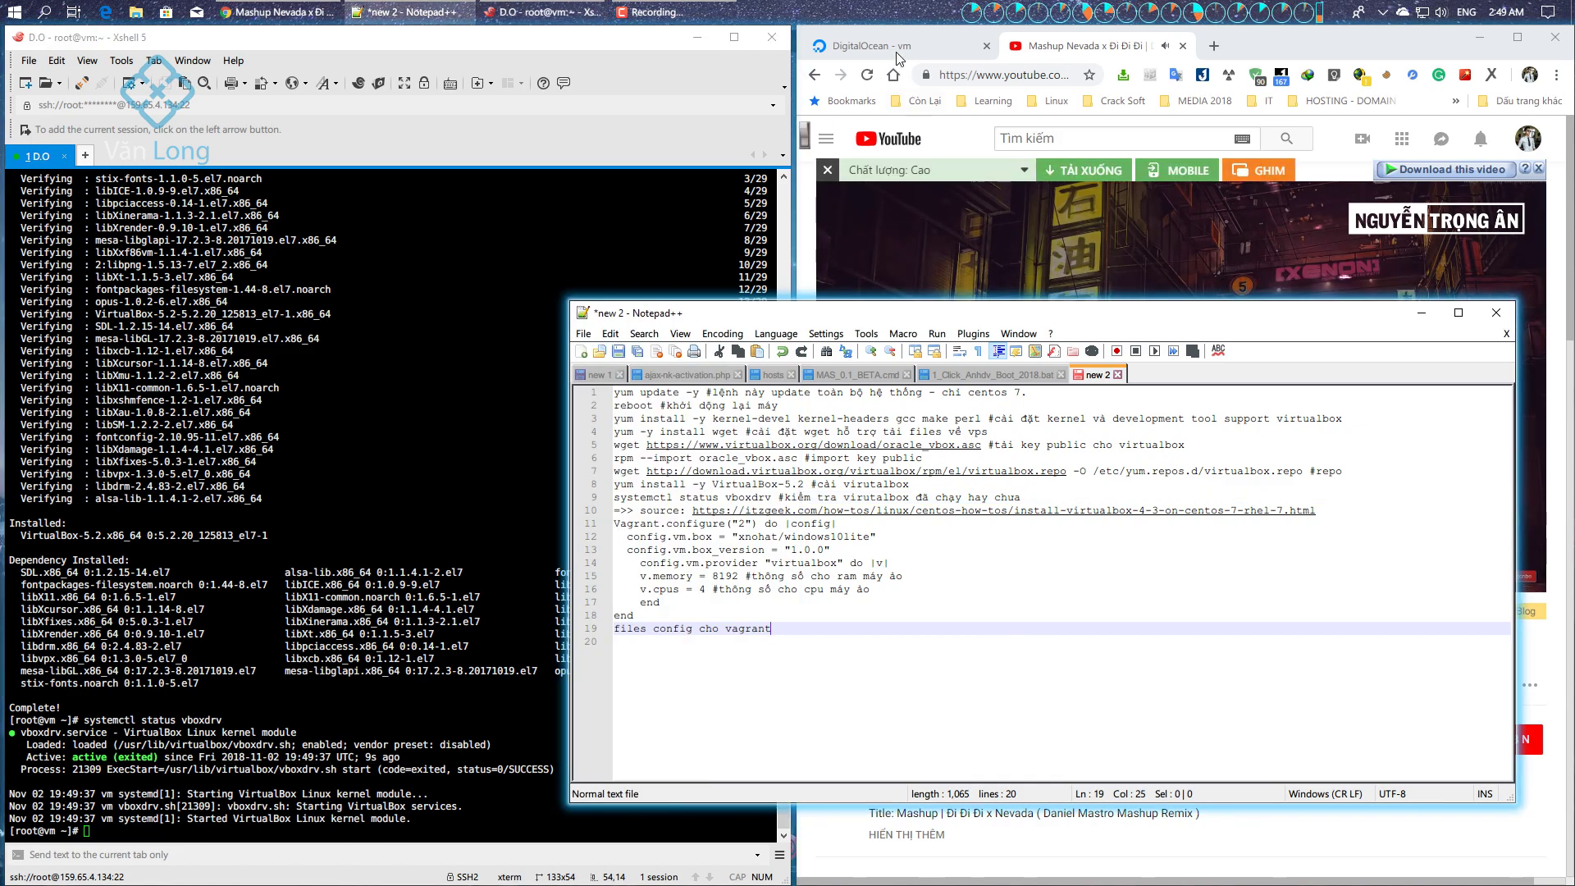
click(869, 45)
click(1215, 44)
text(vagra)
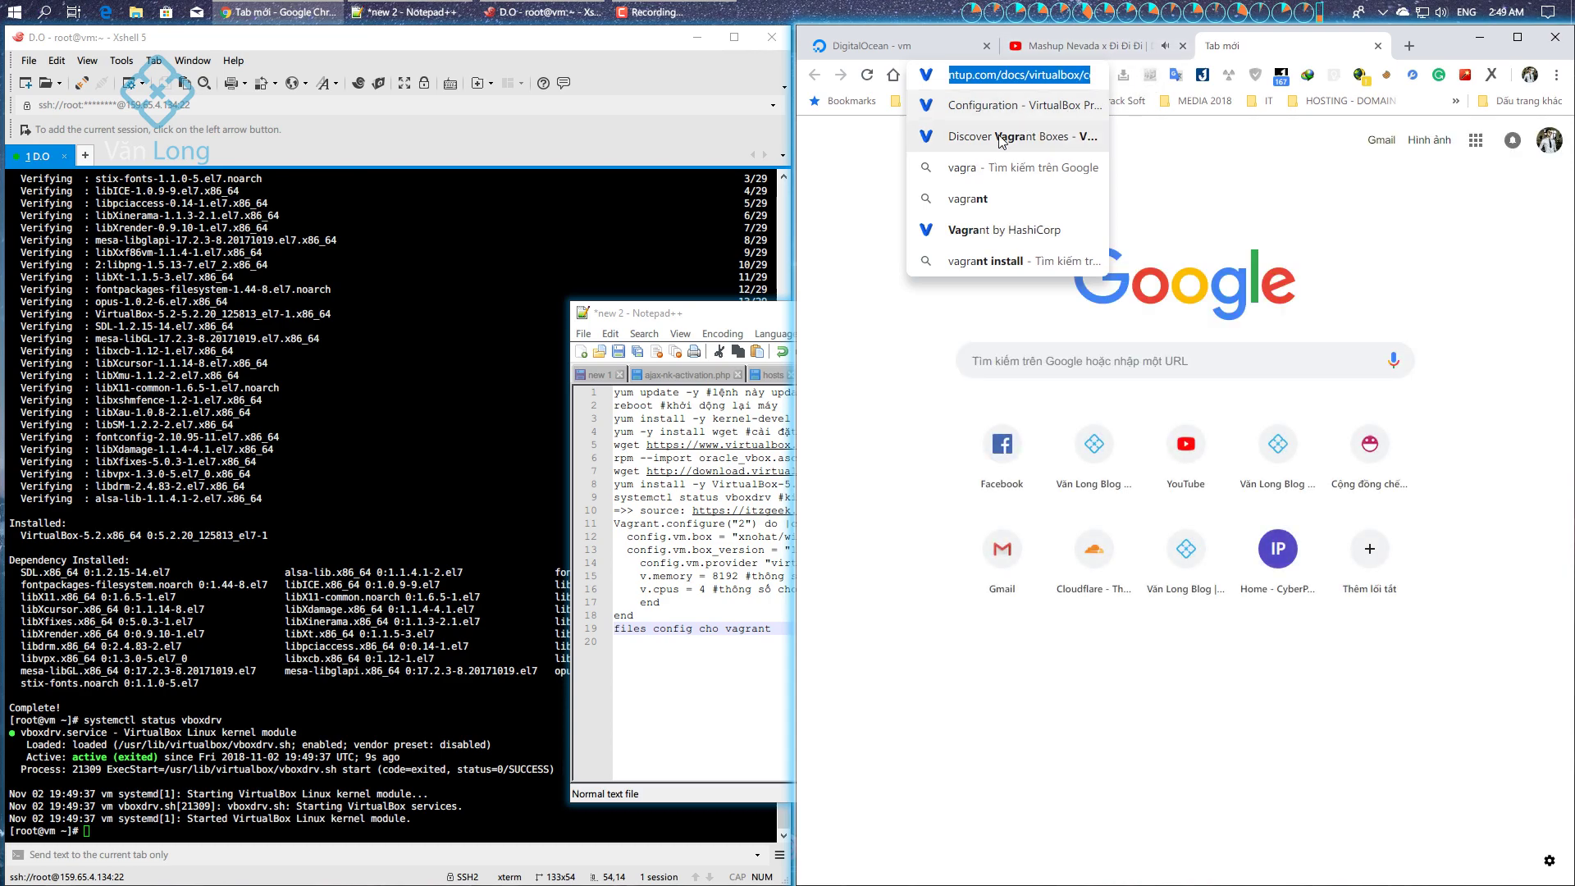
key(Return)
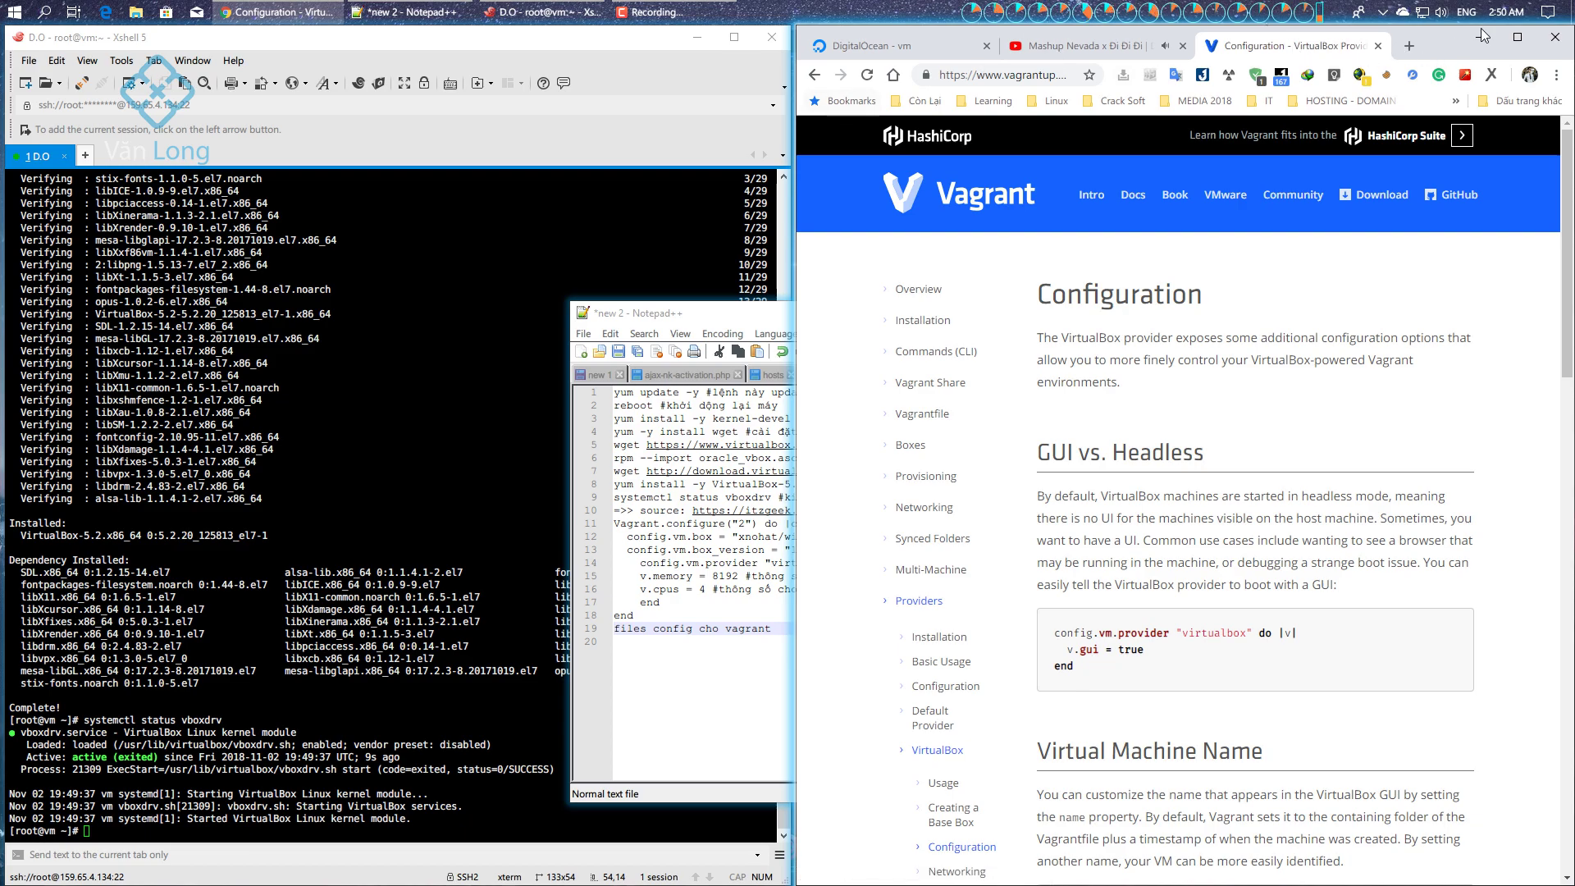
click(1517, 37)
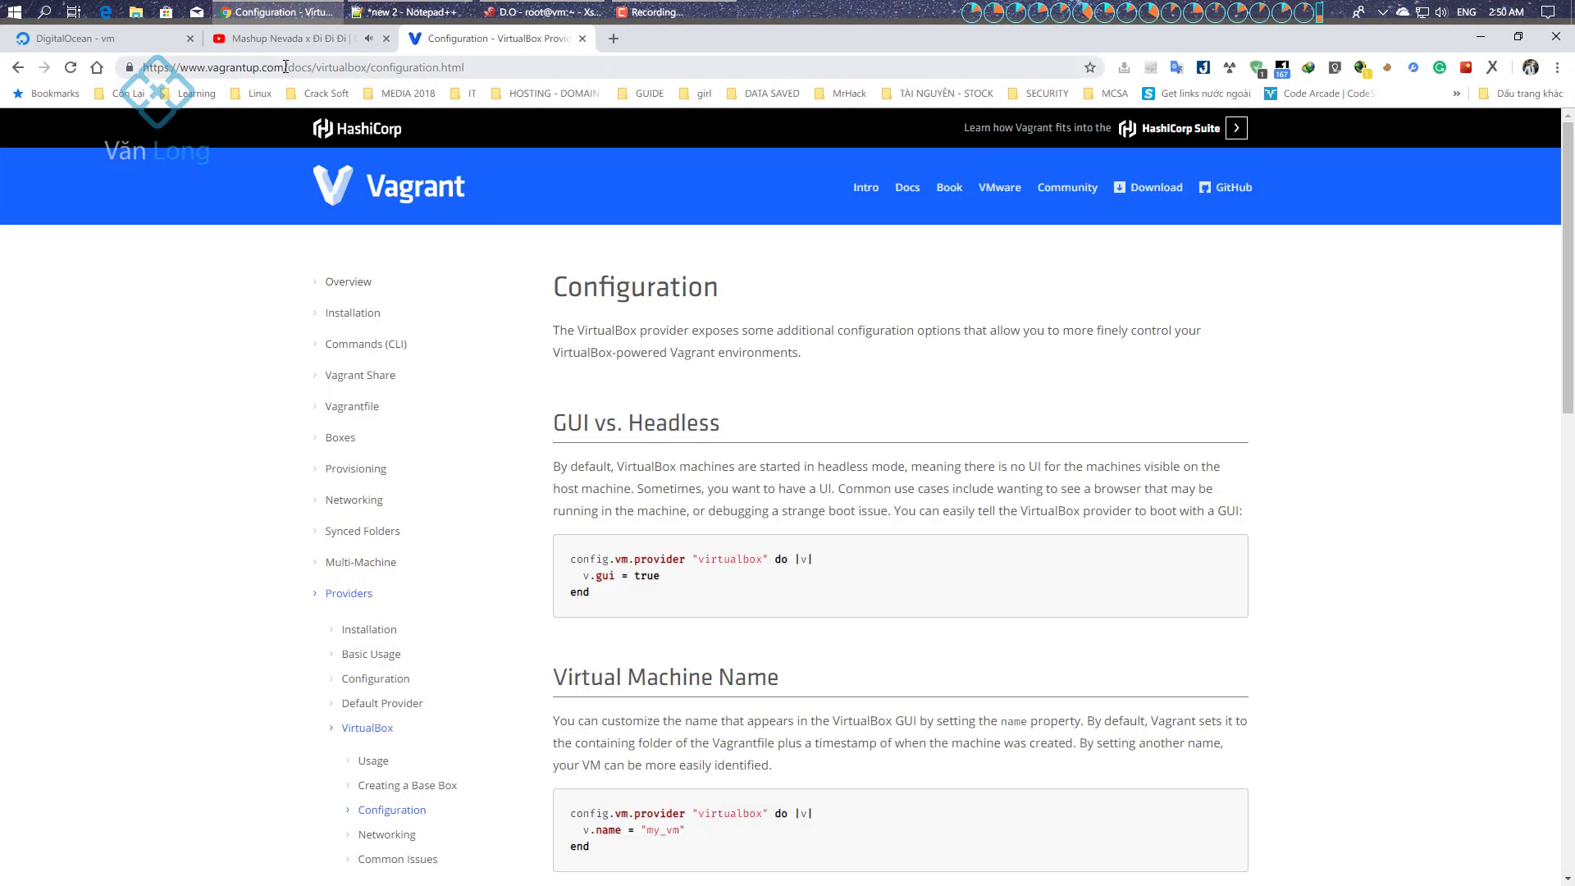
drag(283, 66, 464, 67)
key(BackSpace)
key(Return)
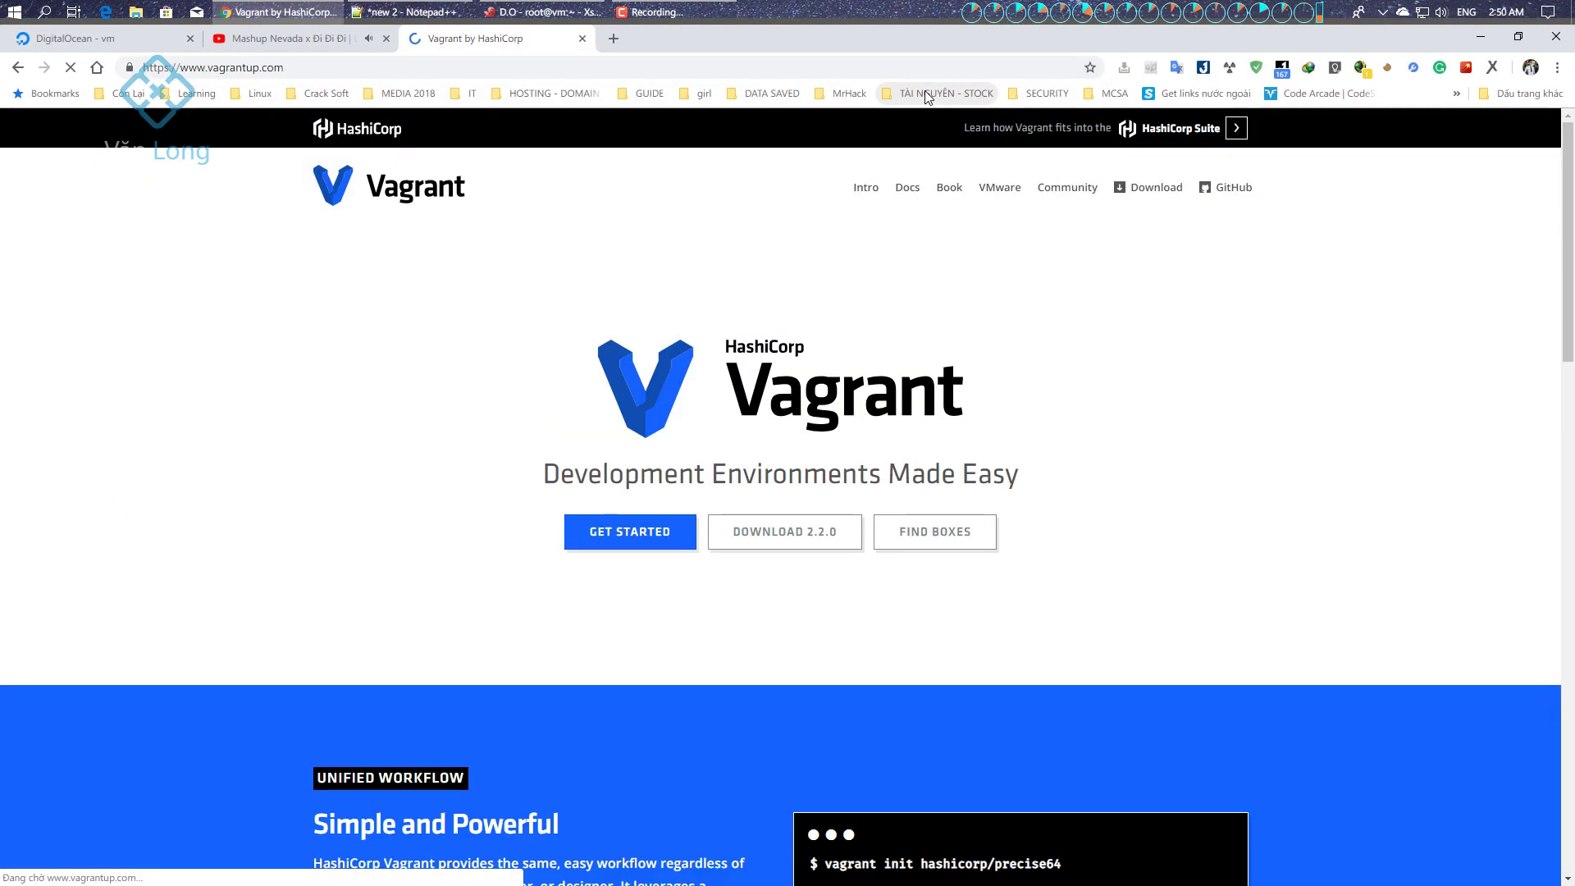
click(785, 531)
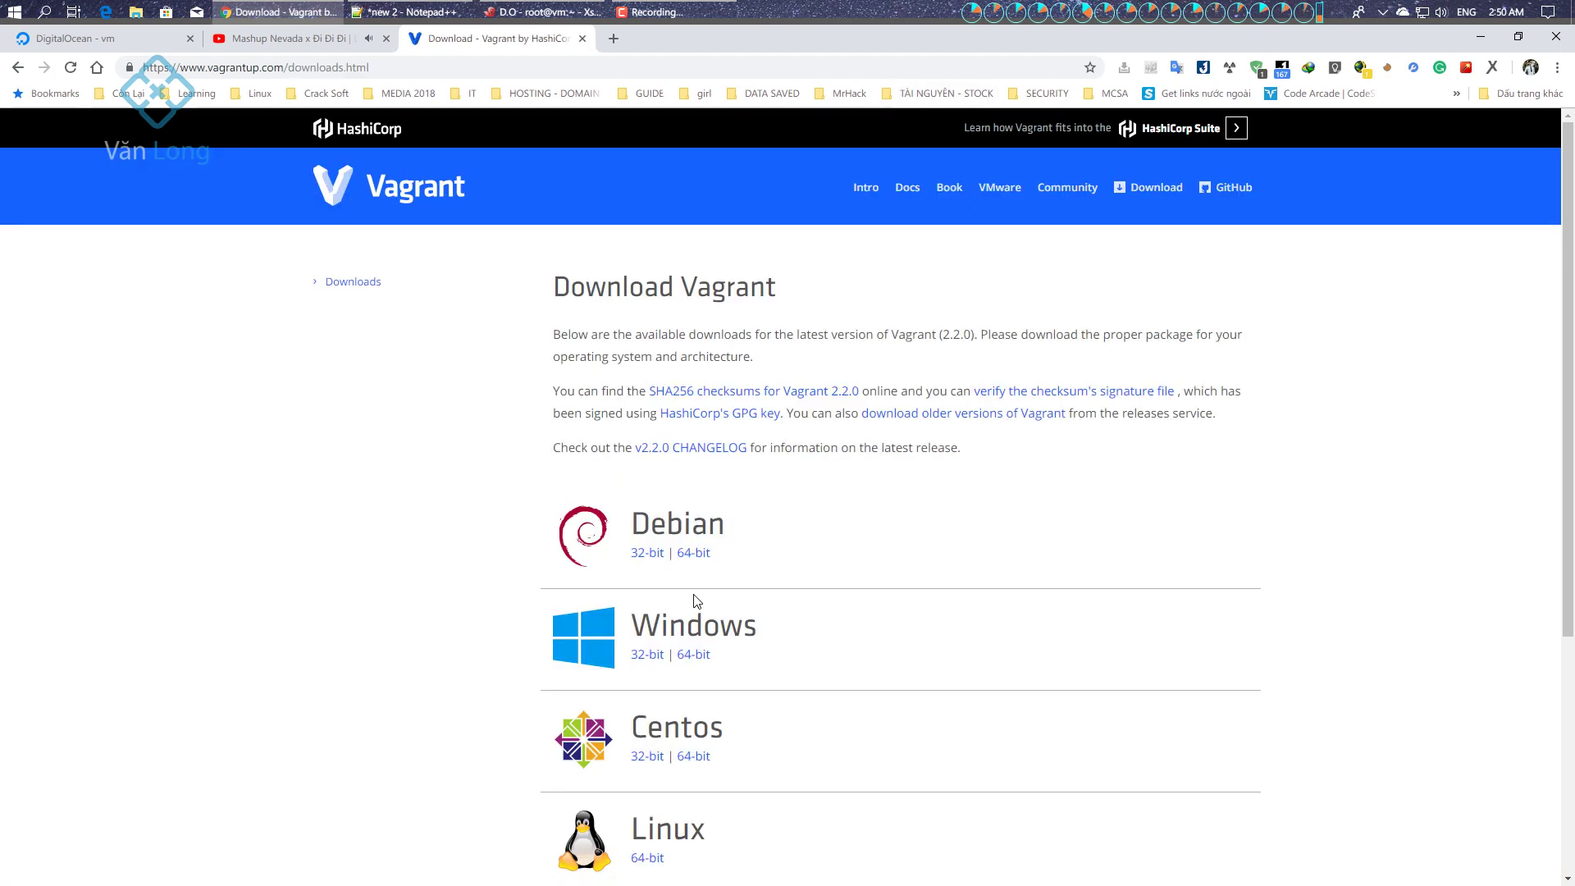
Copy the CentOS 64-bit package link from the Vagrant downloads page and download vagrant_2.2.0_x86_64.rpm with wget in the Xshell session
scroll(693, 601, down, 3)
right_click(683, 507)
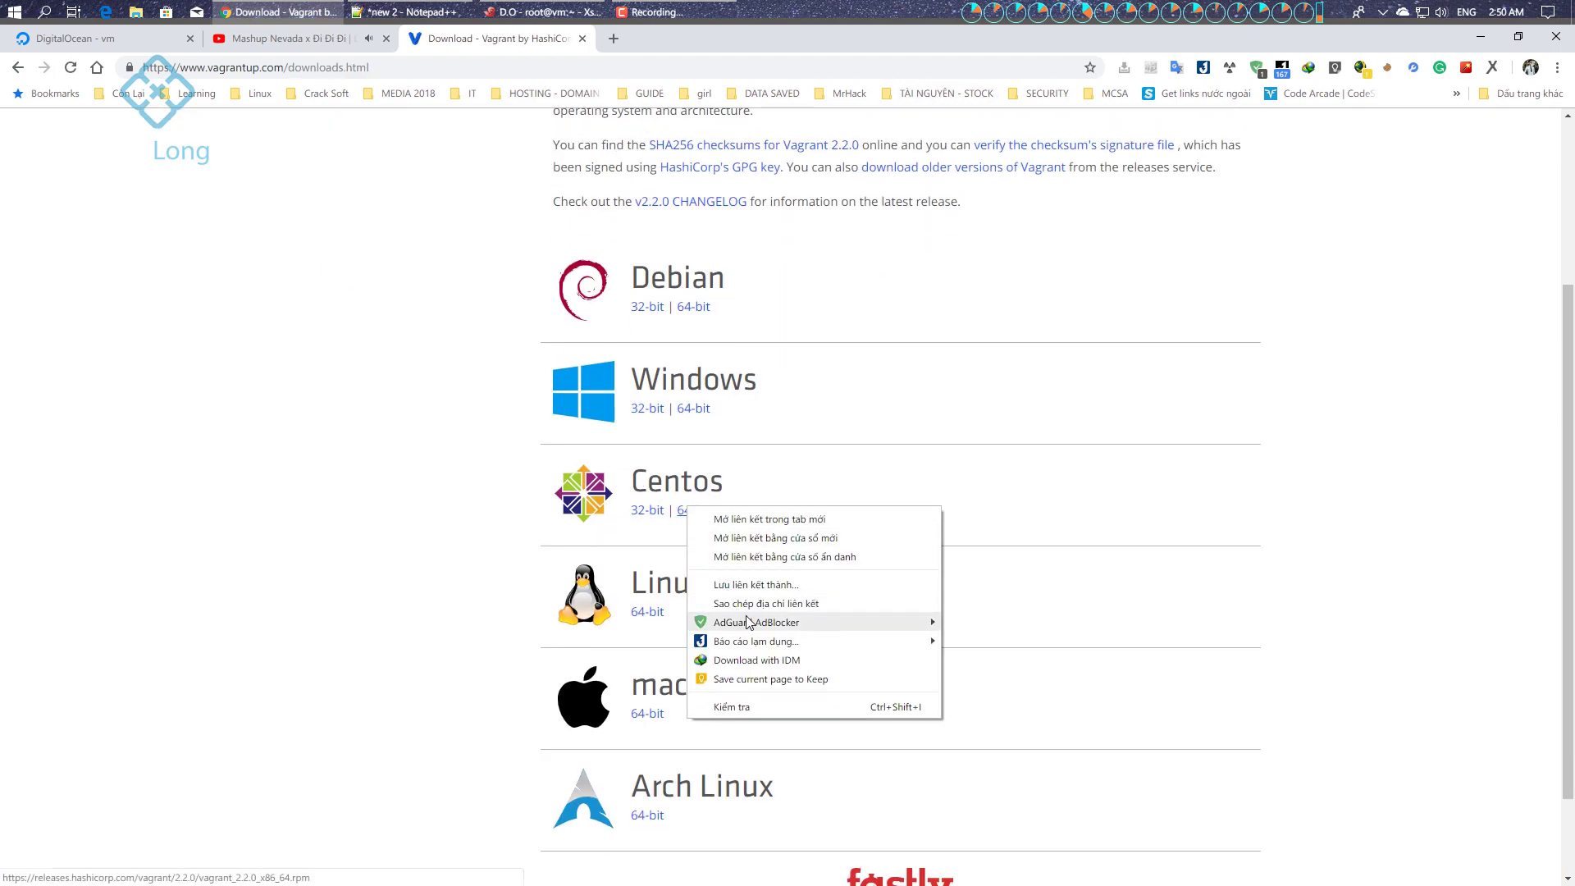
click(739, 598)
click(541, 11)
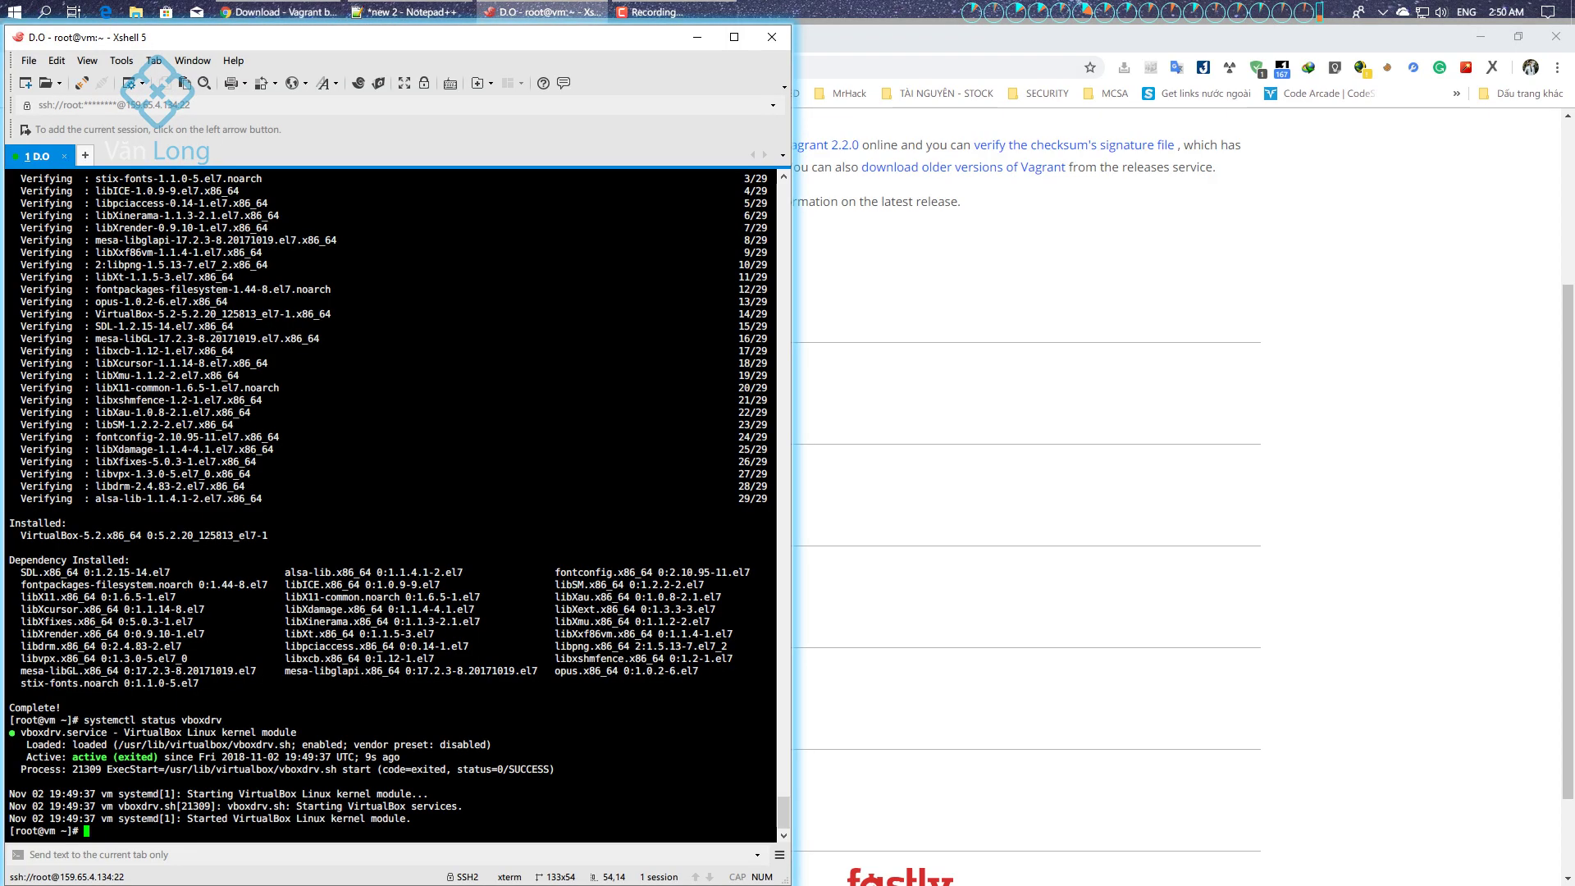
text(wget)
text(https://releases.hashicorp.com/vagrant/2.2.0/vagrant_2.2.0_x86_64.rpm)
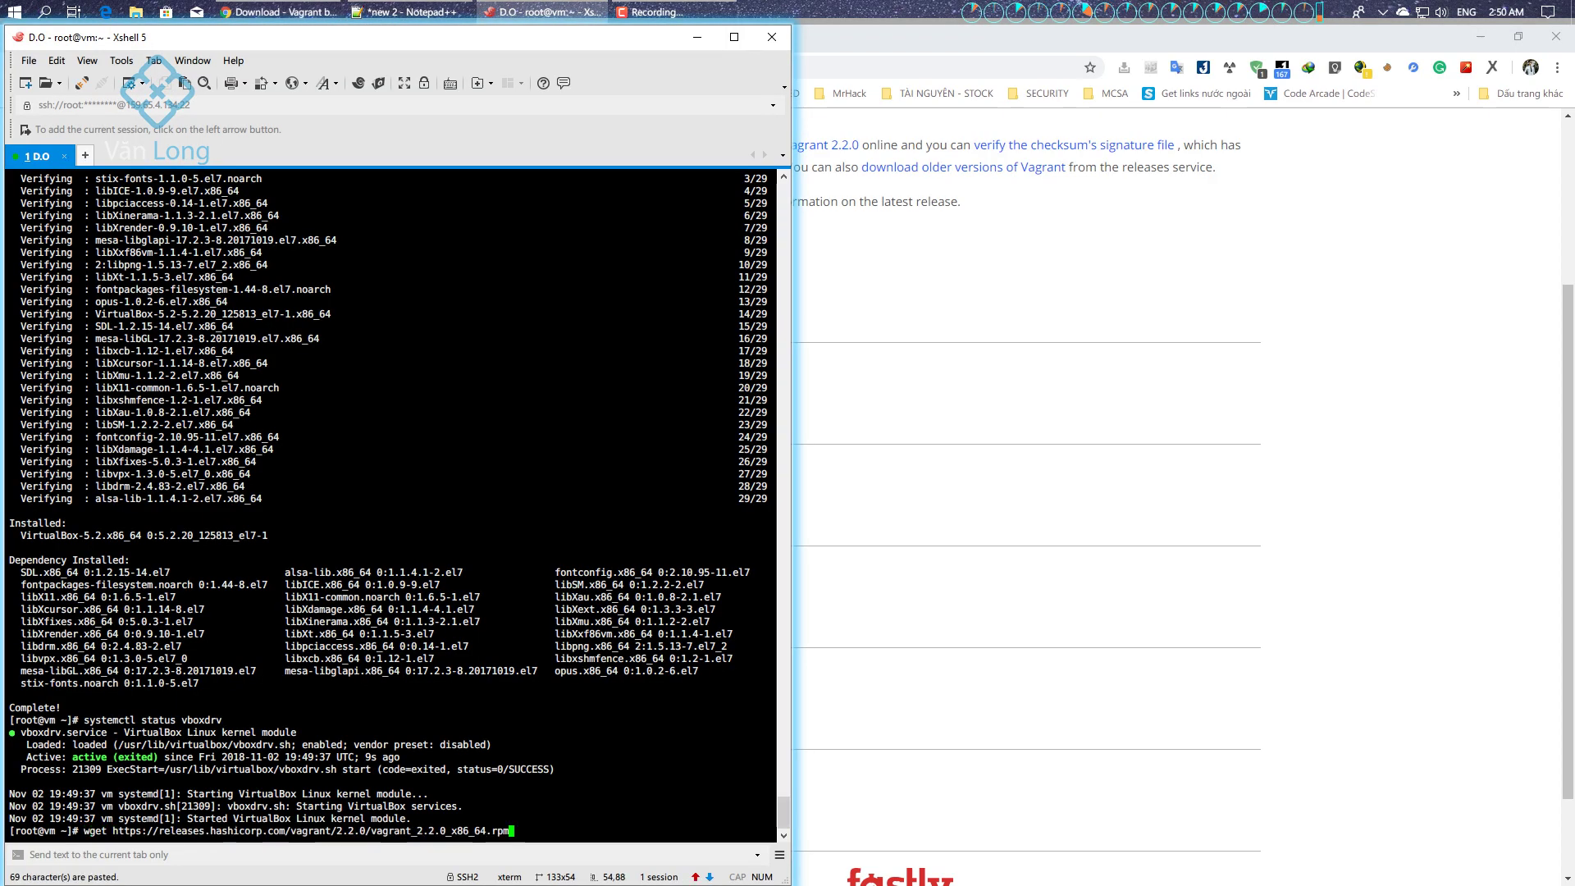
key(Return)
List the directory's files and install vagrant_2.2.0_x86_64.rpm with yum localinstall, accepting the installation
text(l)
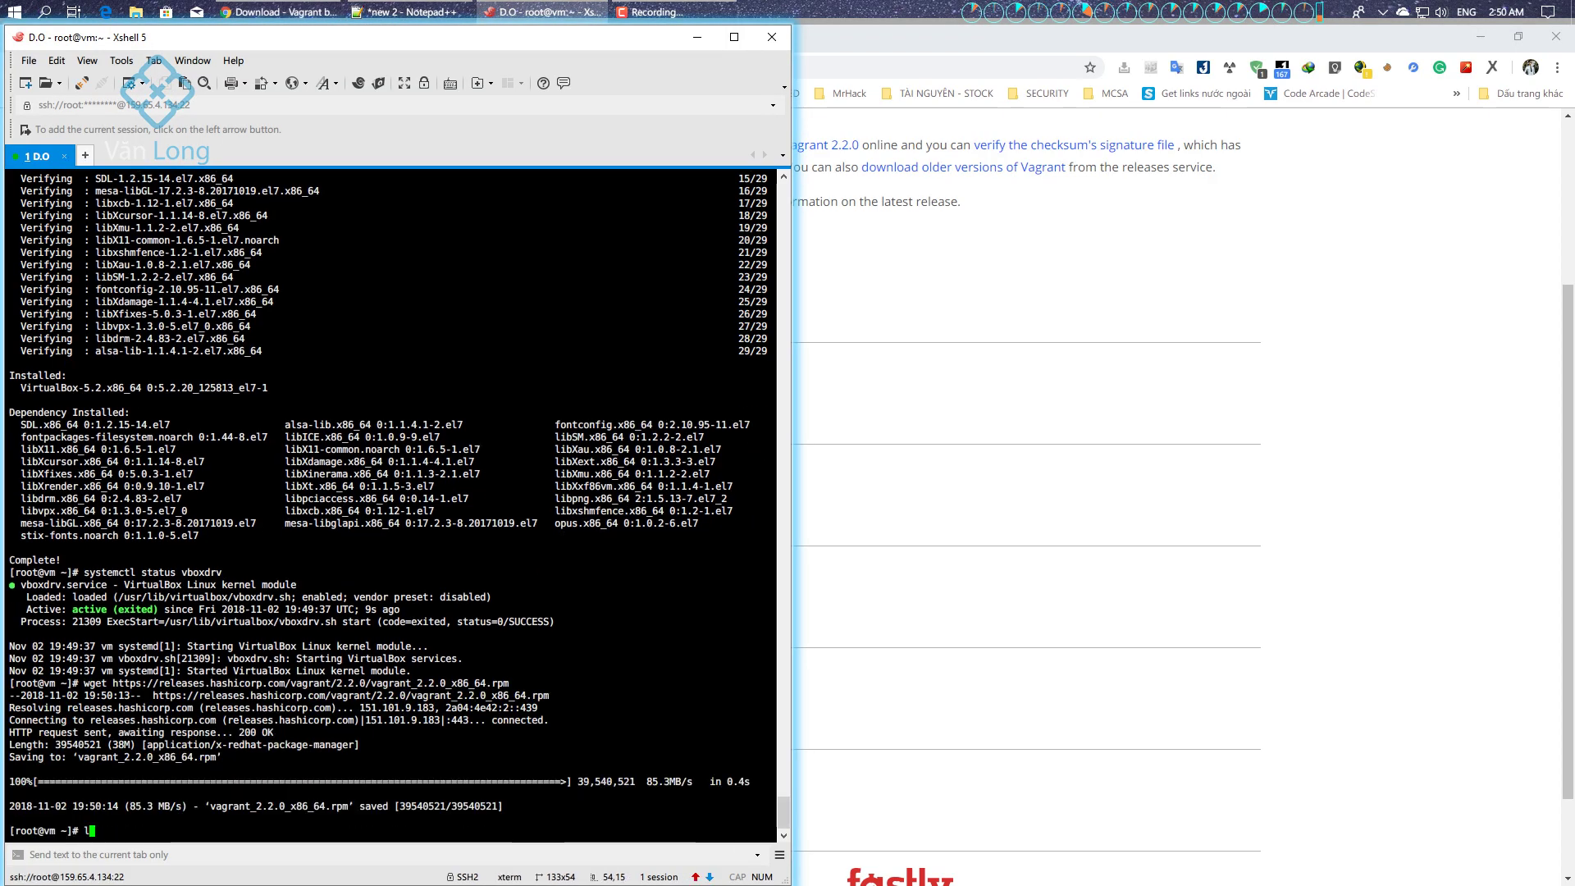
text(s)
key(Return)
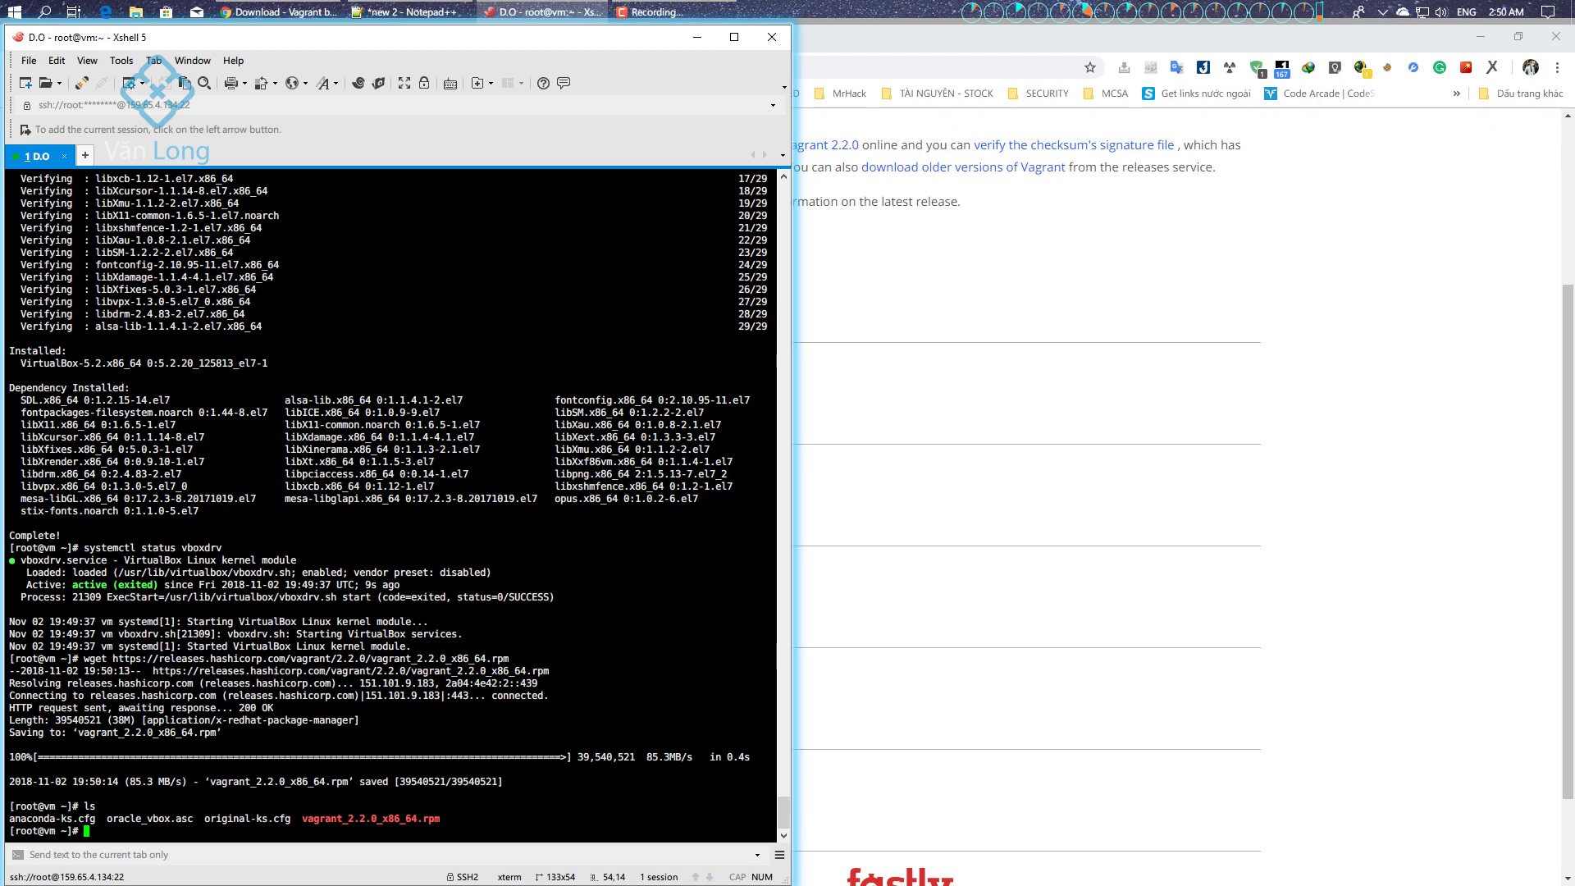
text(rp)
text(y)
text(um local )
text(nstall v)
key(Tab)
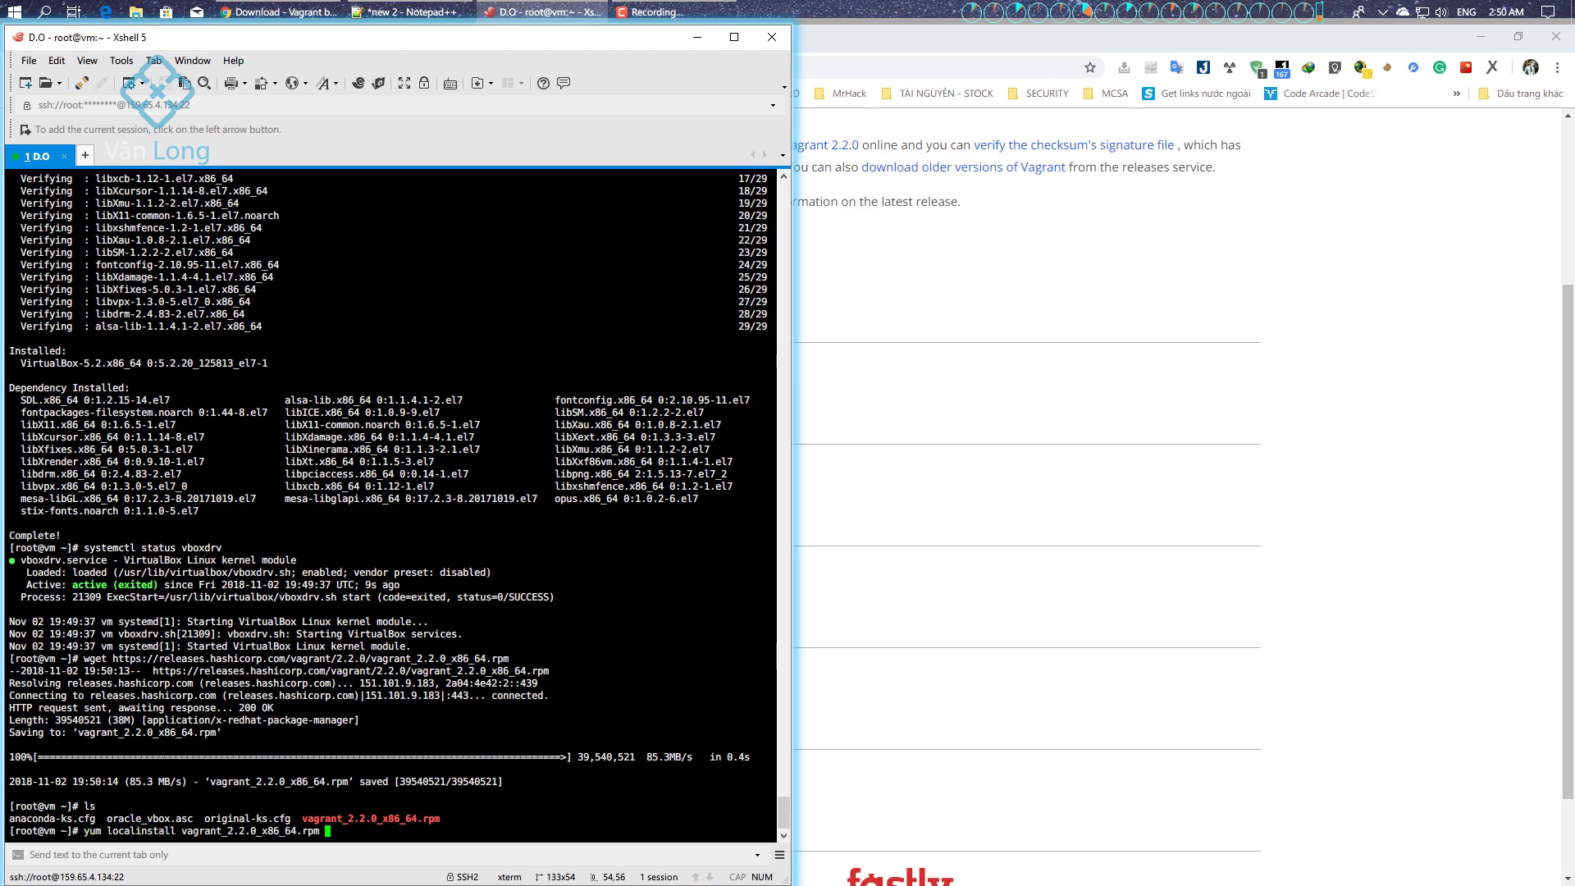
key(Return)
text(y)
key(Return)
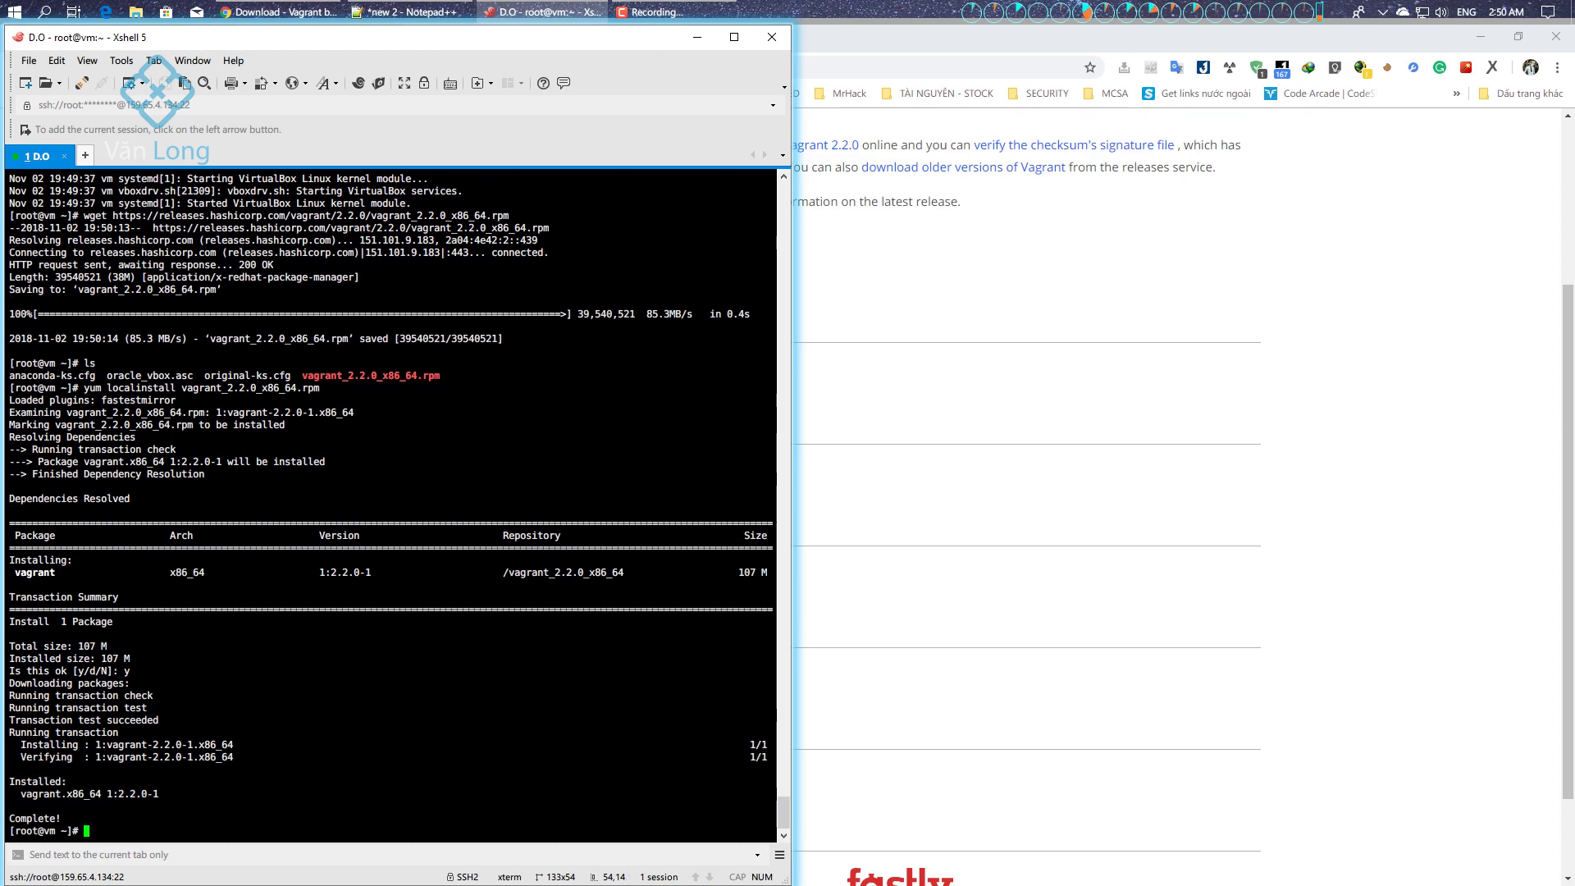
Go to /home, list its contents, create a directory named vm and change into it
text(cd /home)
key(Return)
text(ls)
key(Return)
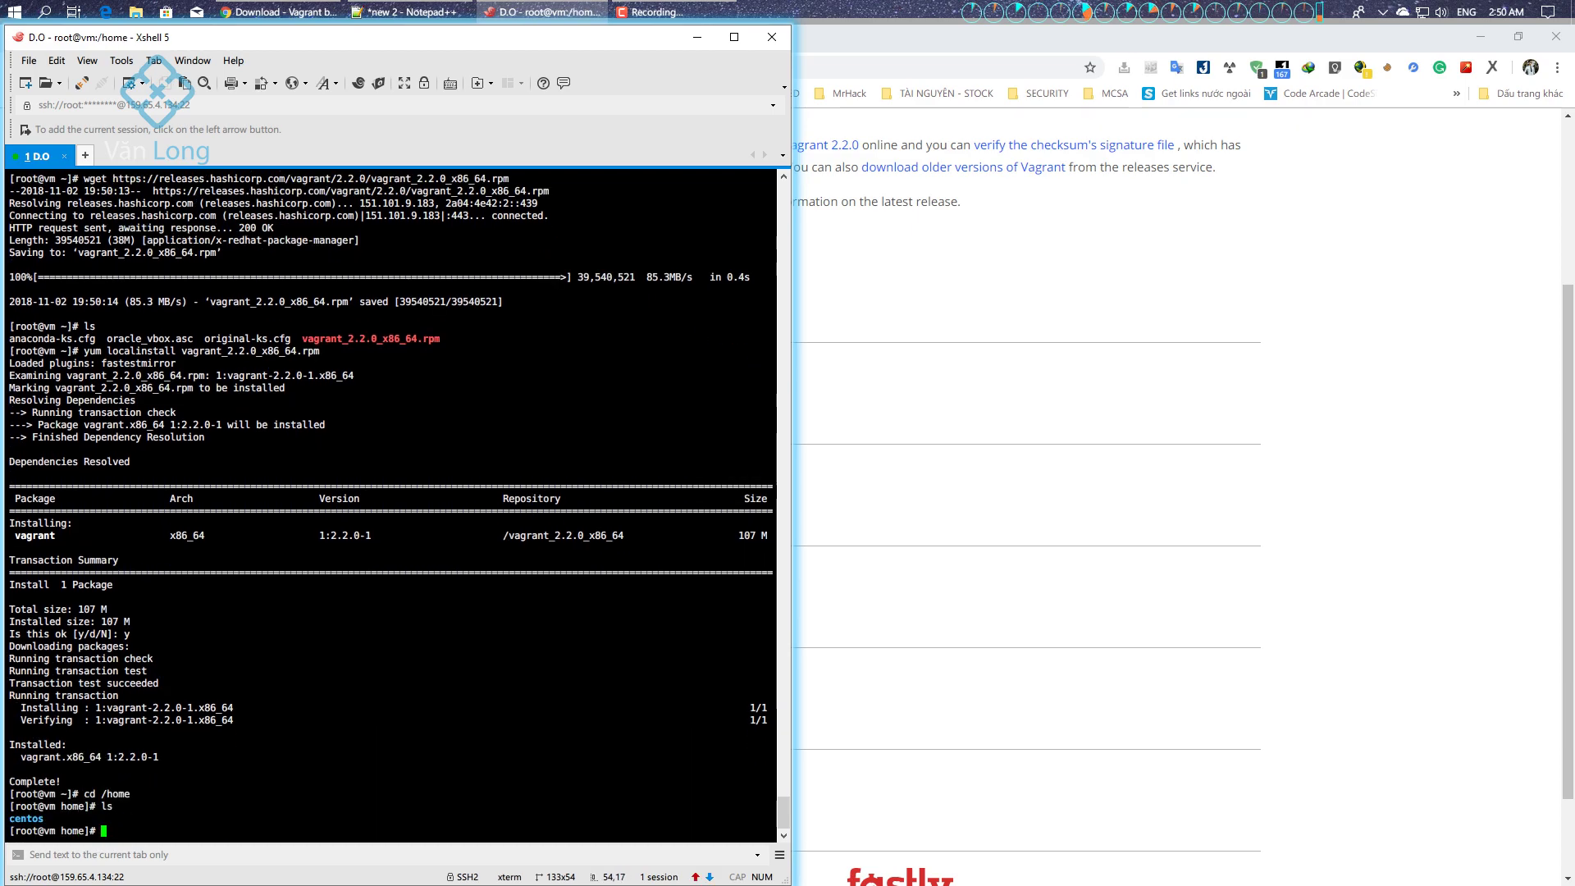
text(mkdir vm)
key(Return)
text(cd vm)
key(Return)
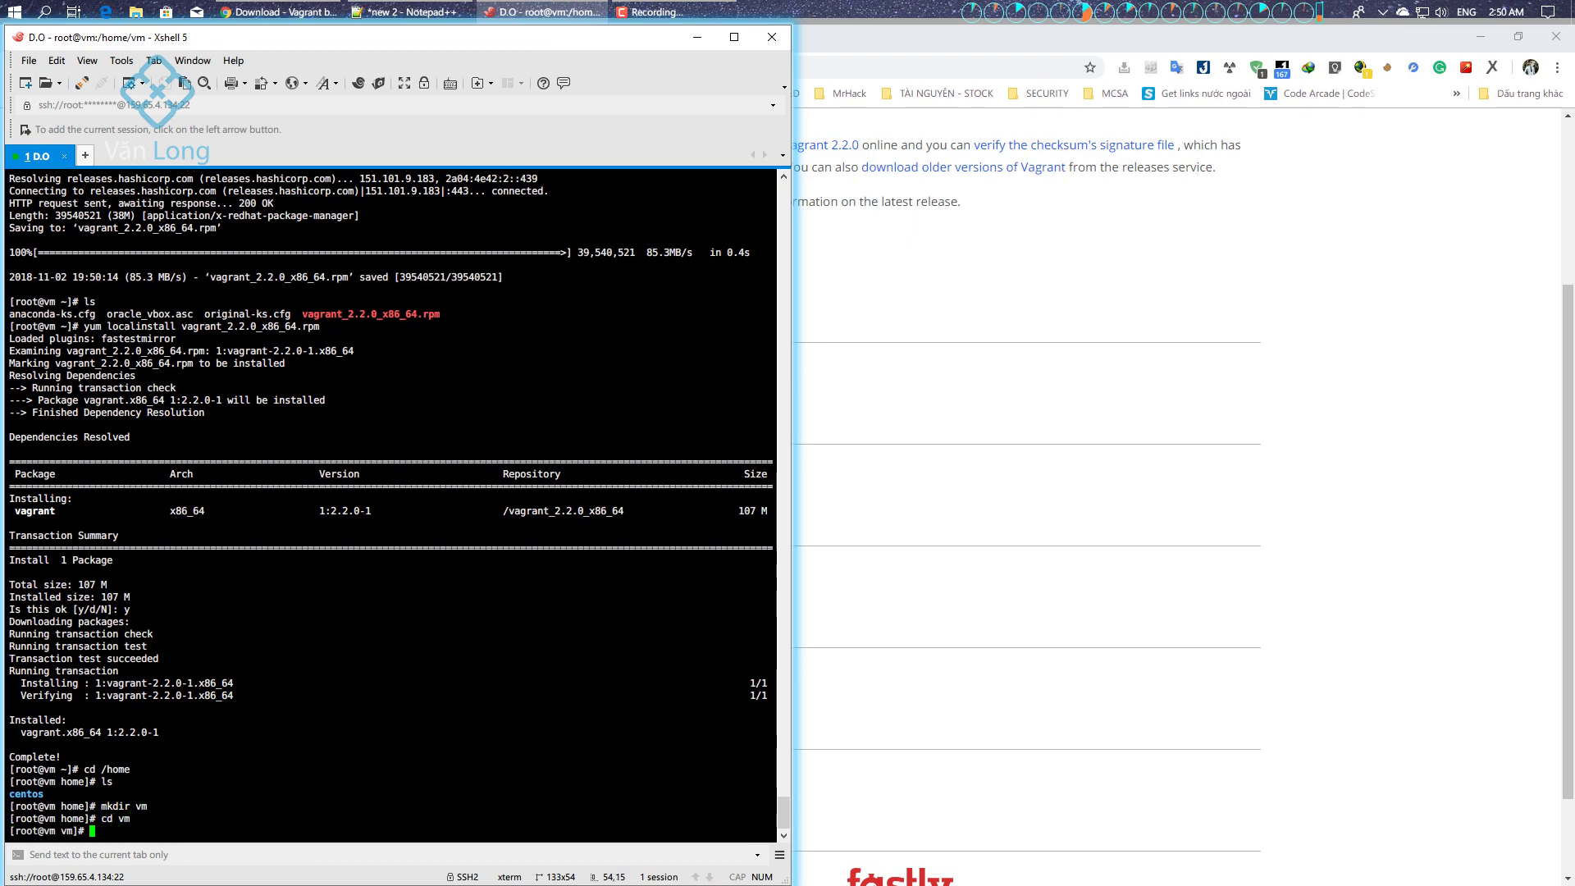
Open a new file named Vagrantfile in vi and enter insert mode
text(vi Vagrantfile)
key(Return)
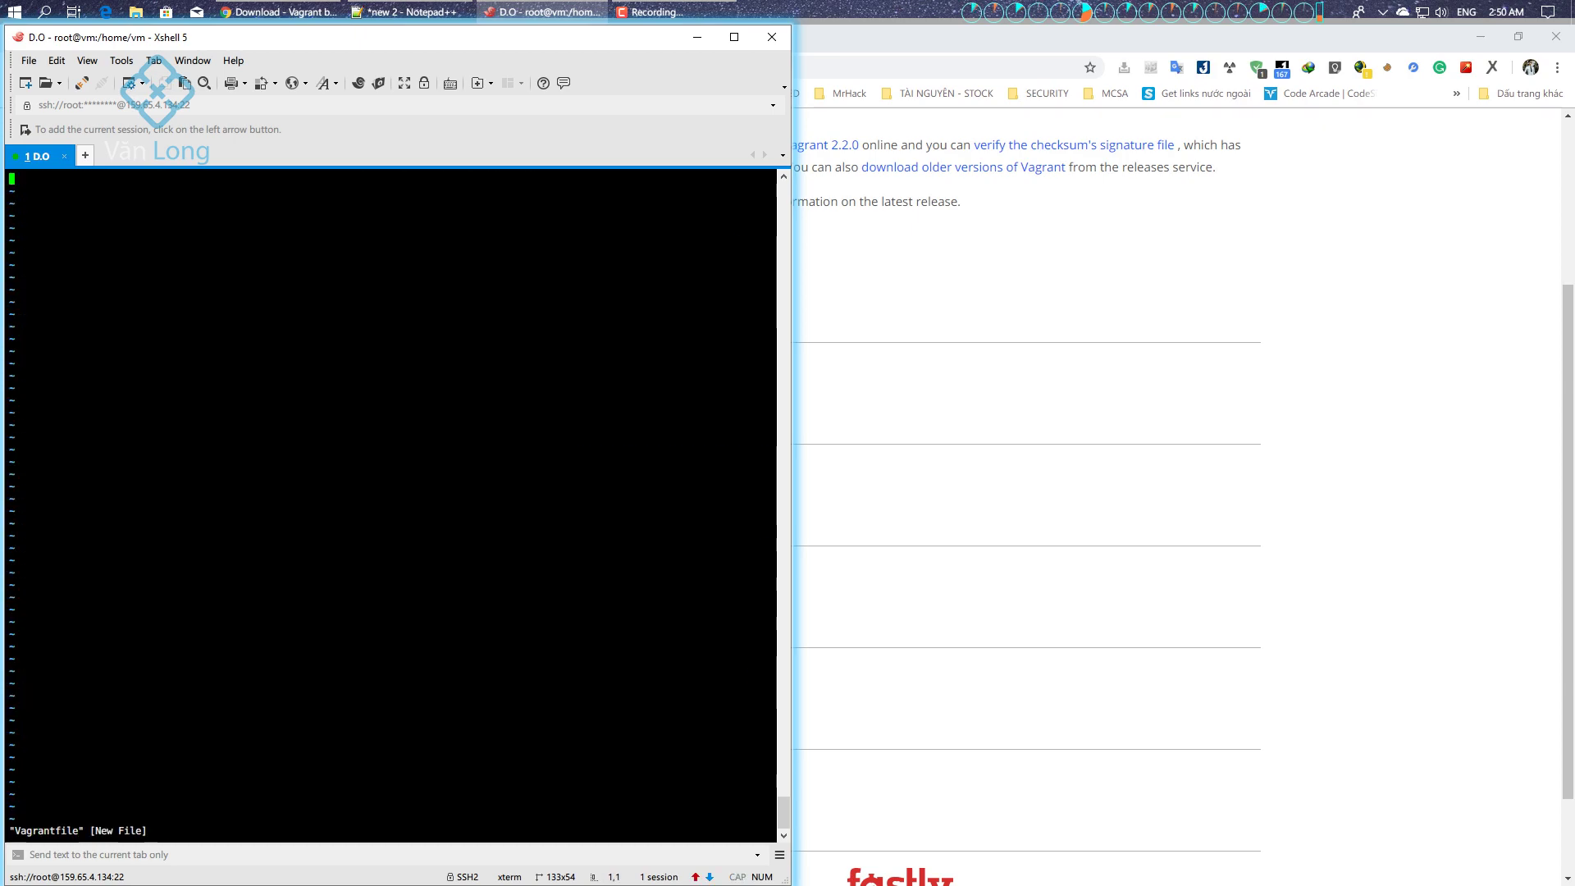
key(i)
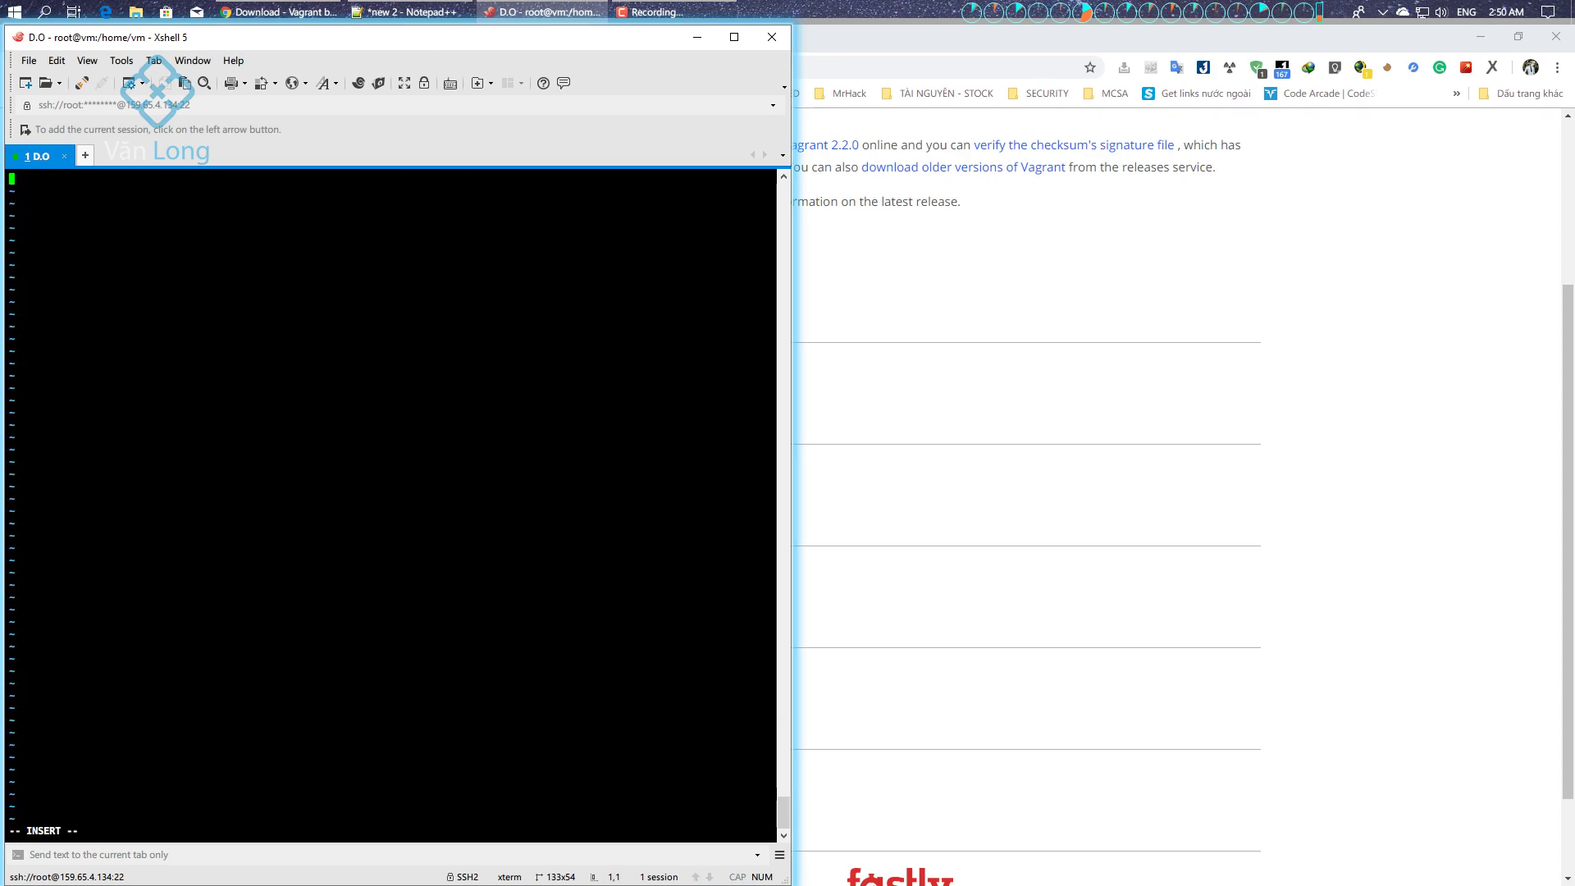
Copy the Vagrant.configure block with its comments from the Notepad++ notes and paste it into the Vagrantfile in Xshell
click(410, 11)
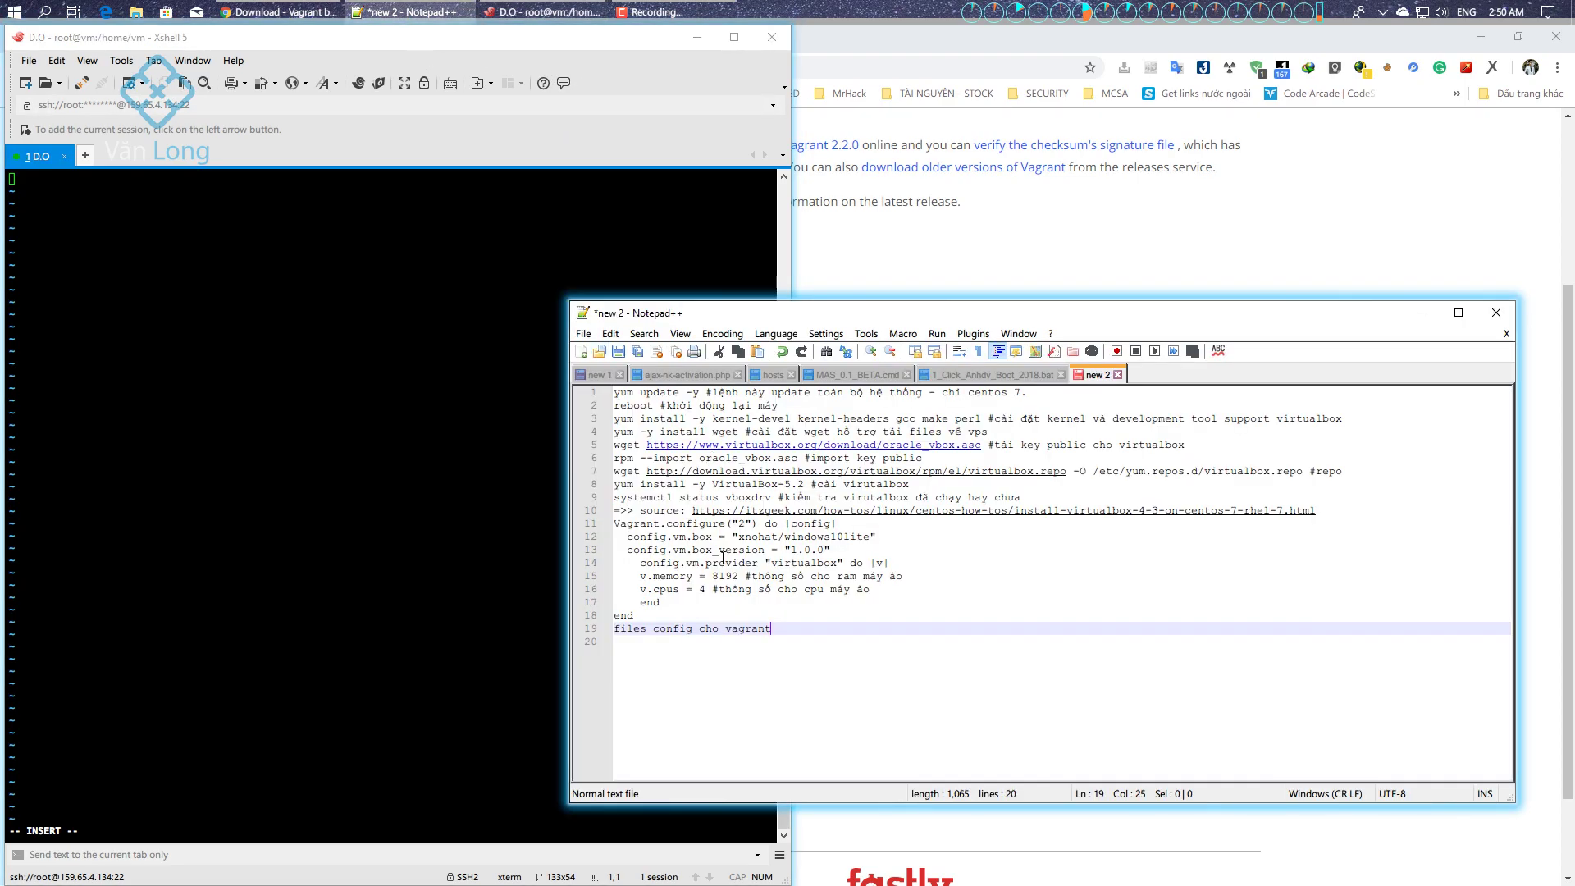
drag(796, 615, 590, 529)
right_click(700, 553)
click(738, 234)
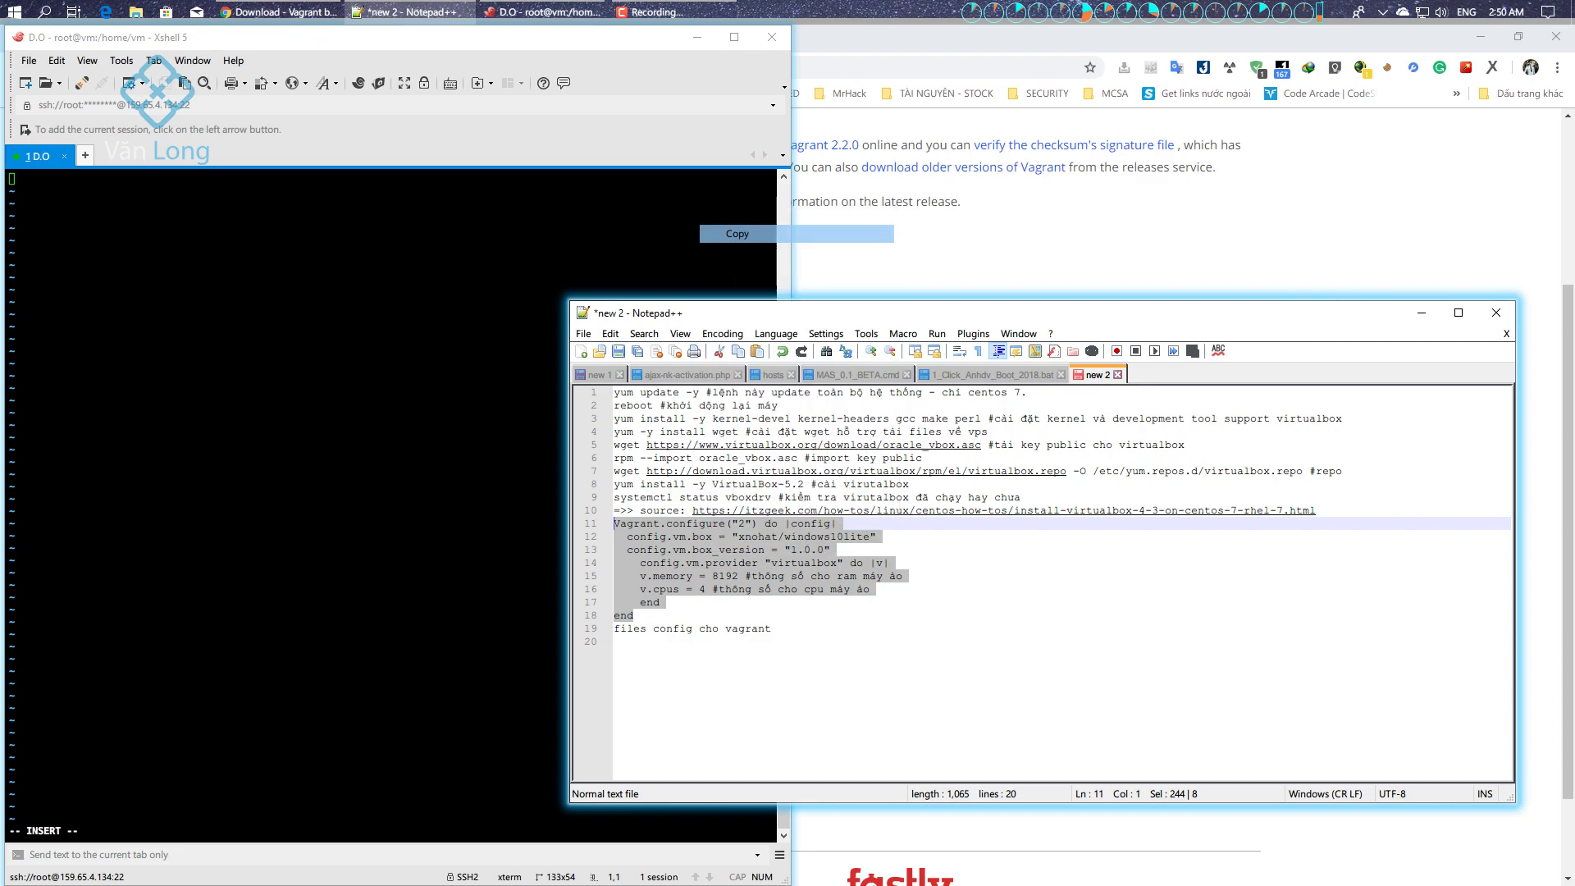
click(739, 235)
key(shift+Insert)
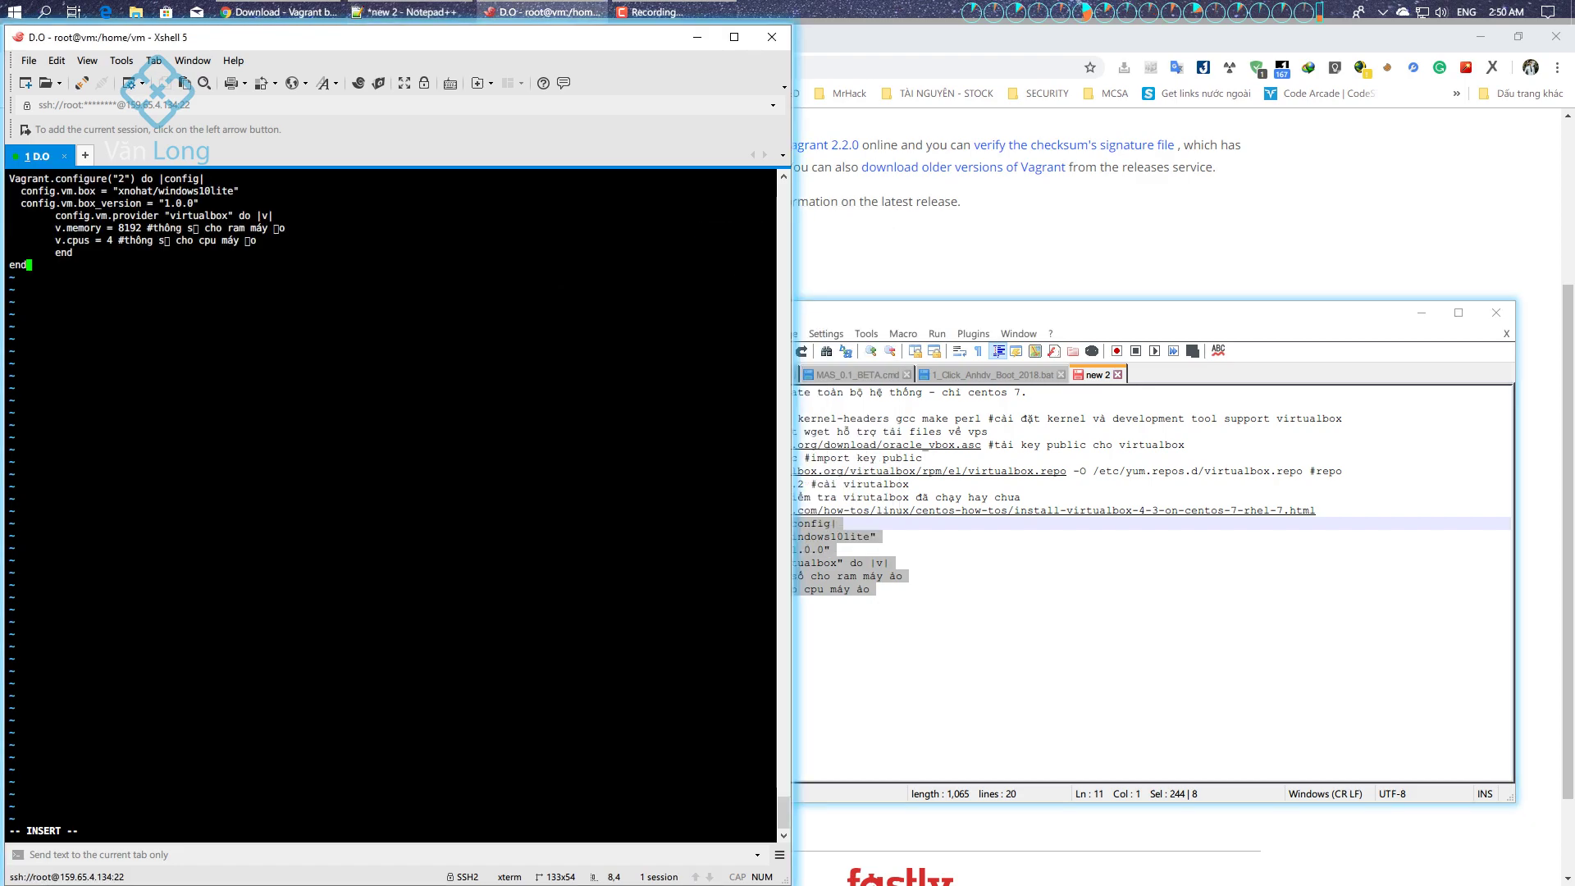
Delete all of the pasted configuration text from the Vagrantfile
key(BackSpace)
key(BackSpace)
key(BackSpace)
key(BackSpace)
key(BackSpace)
key(BackSpace)
key(BackSpace)
key(BackSpace)
key(BackSpace)
key(BackSpace)
key(BackSpace)
key(BackSpace)
key(BackSpace)
key(BackSpace)
key(BackSpace)
key(BackSpace)
key(BackSpace)
key(BackSpace)
key(BackSpace)
key(BackSpace)
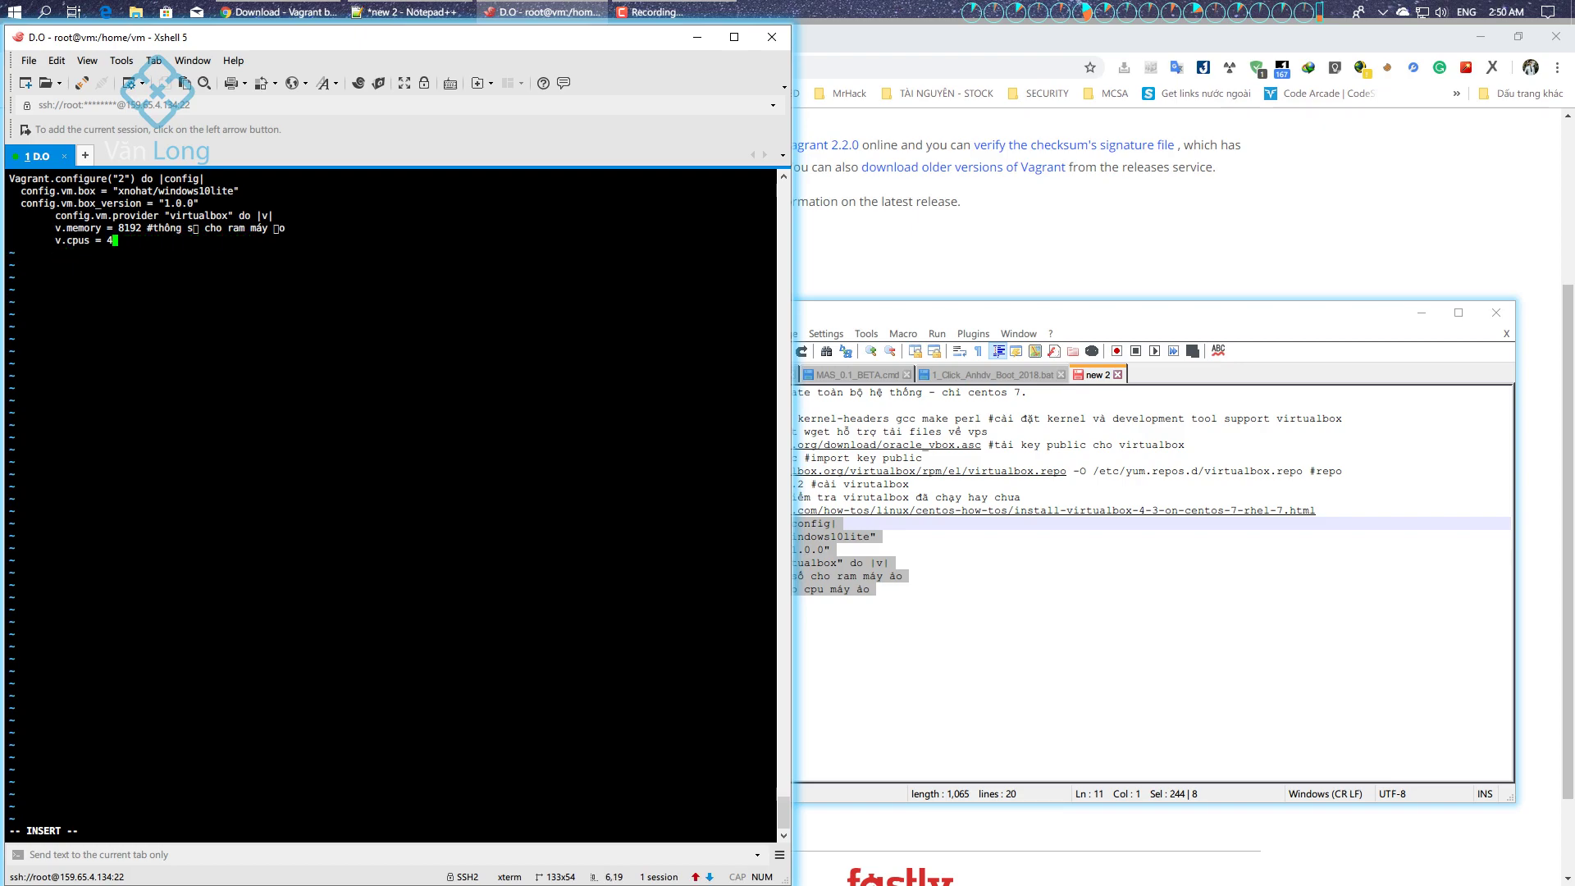
key(BackSpace)
key(BackSpace)
key(BackSpace)
key(BackSpace)
key(BackSpace)
key(BackSpace)
key(BackSpace)
key(BackSpace)
key(BackSpace)
key(BackSpace)
key(BackSpace)
key(BackSpace)
key(BackSpace)
key(BackSpace)
key(BackSpace)
key(BackSpace)
key(BackSpace)
key(BackSpace)
key(BackSpace)
key(BackSpace)
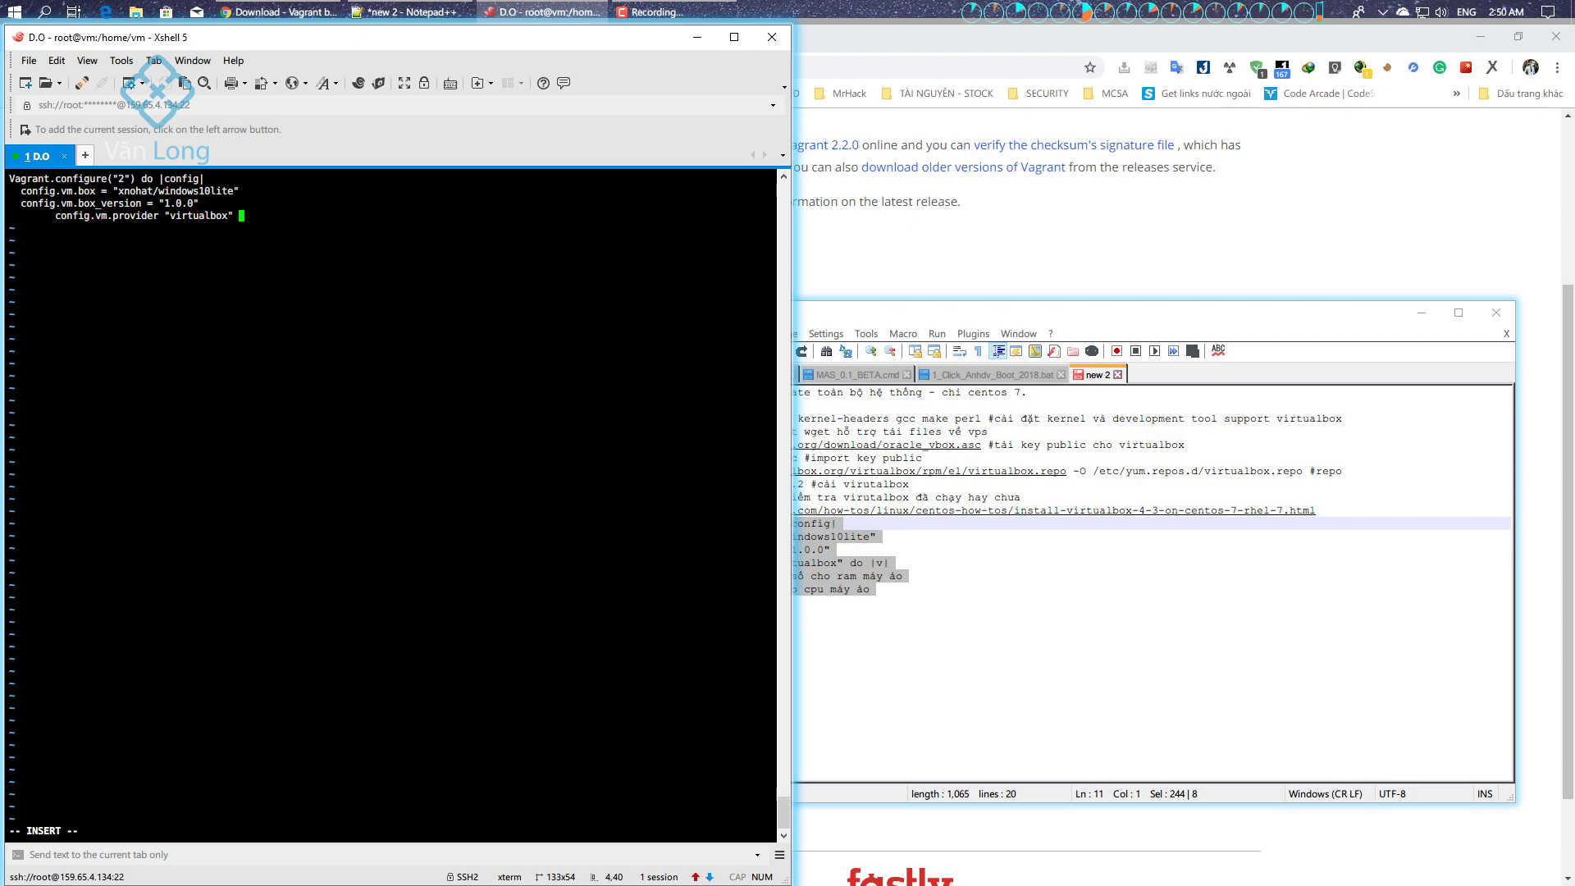
key(BackSpace)
key(BackSpace)
key(BackSpace)
key(BackSpace)
key(BackSpace)
key(BackSpace)
key(BackSpace)
key(BackSpace)
key(BackSpace)
key(BackSpace)
key(BackSpace)
key(BackSpace)
key(BackSpace)
key(BackSpace)
key(BackSpace)
key(BackSpace)
key(BackSpace)
key(BackSpace)
key(BackSpace)
key(BackSpace)
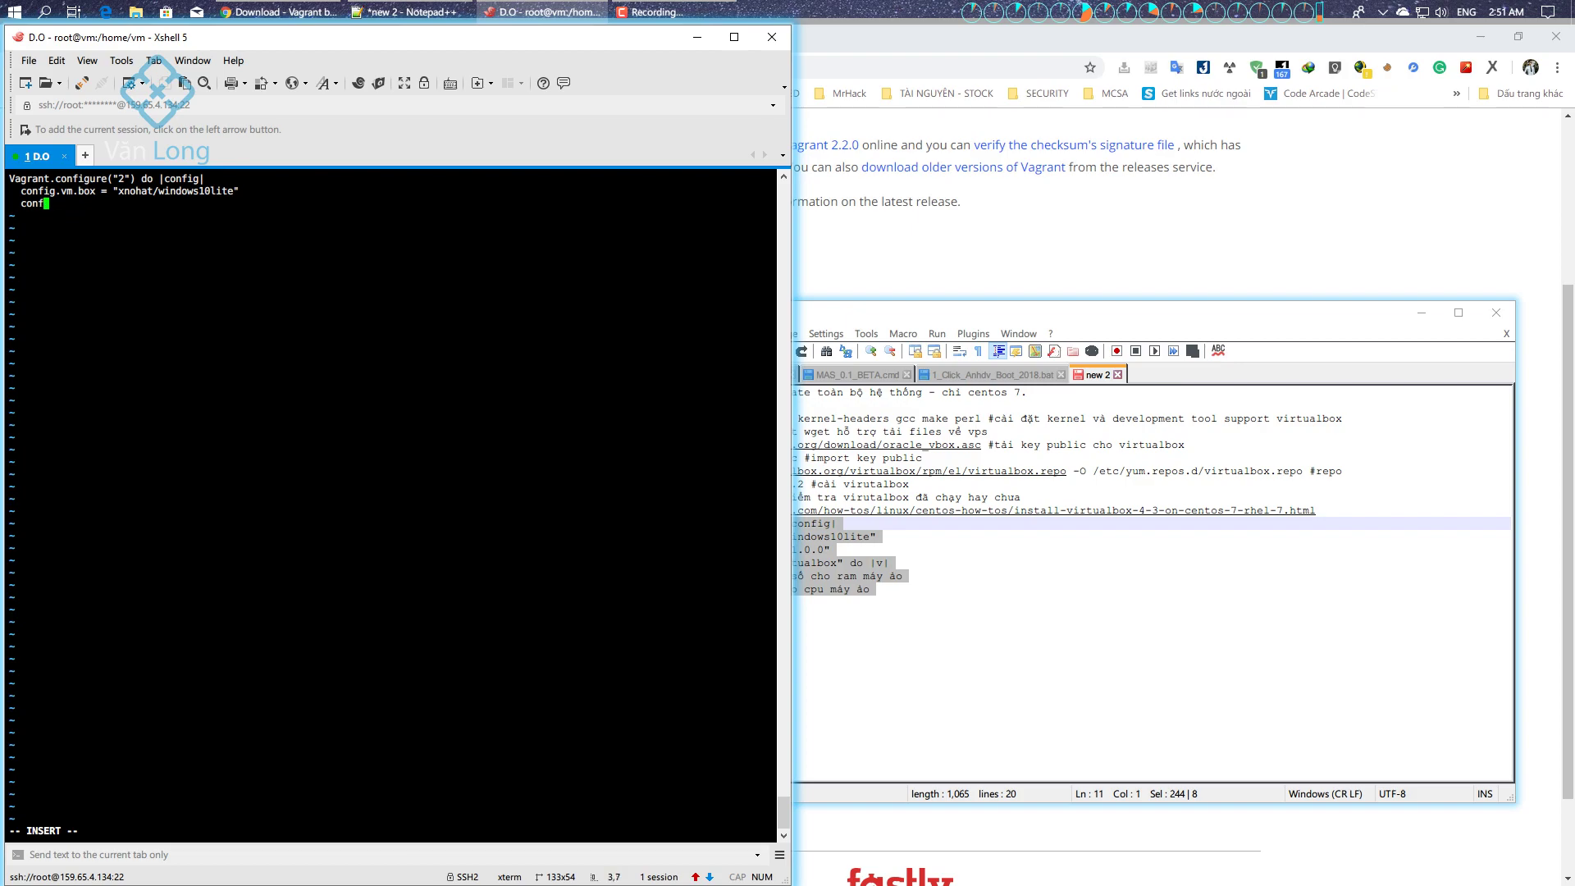
key(BackSpace)
key(BackSpace)
key(BackSpace)
key(BackSpace)
key(BackSpace)
key(BackSpace)
key(BackSpace)
key(BackSpace)
key(BackSpace)
key(BackSpace)
key(BackSpace)
key(BackSpace)
key(BackSpace)
key(BackSpace)
key(BackSpace)
key(BackSpace)
key(BackSpace)
key(BackSpace)
key(BackSpace)
key(BackSpace)
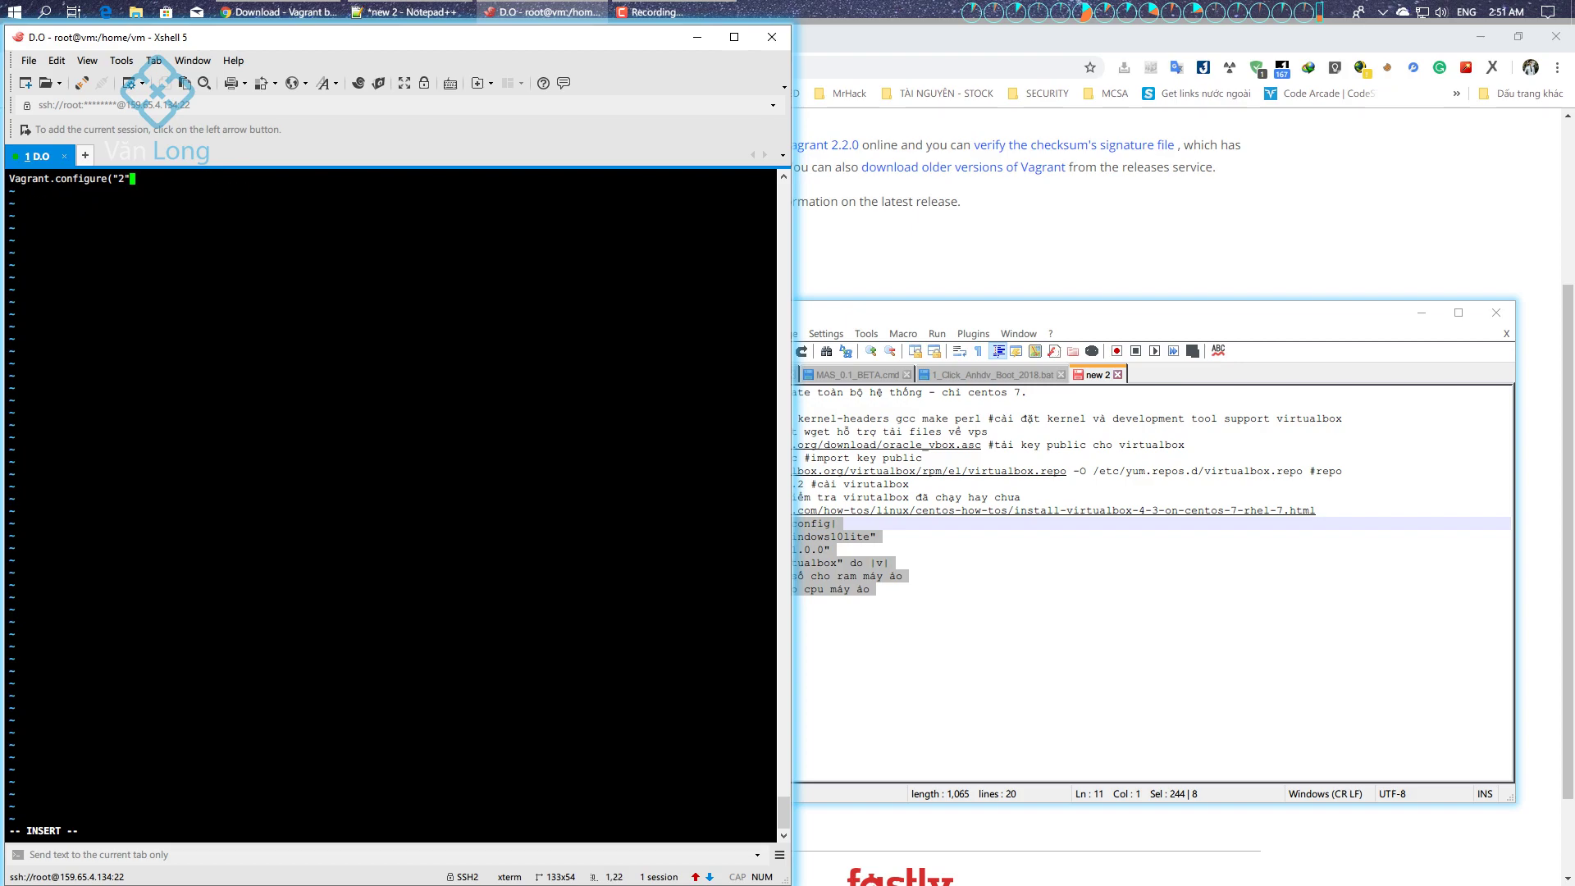
key(BackSpace)
key(BackSpace)
key(BackSpace)
key(BackSpace)
key(BackSpace)
key(BackSpace)
key(BackSpace)
Switch to Notepad++ and remove the Vietnamese comments after the v.memory and v.cpus values in the configuration block
click(835, 633)
drag(739, 577, 1024, 579)
key(Delete)
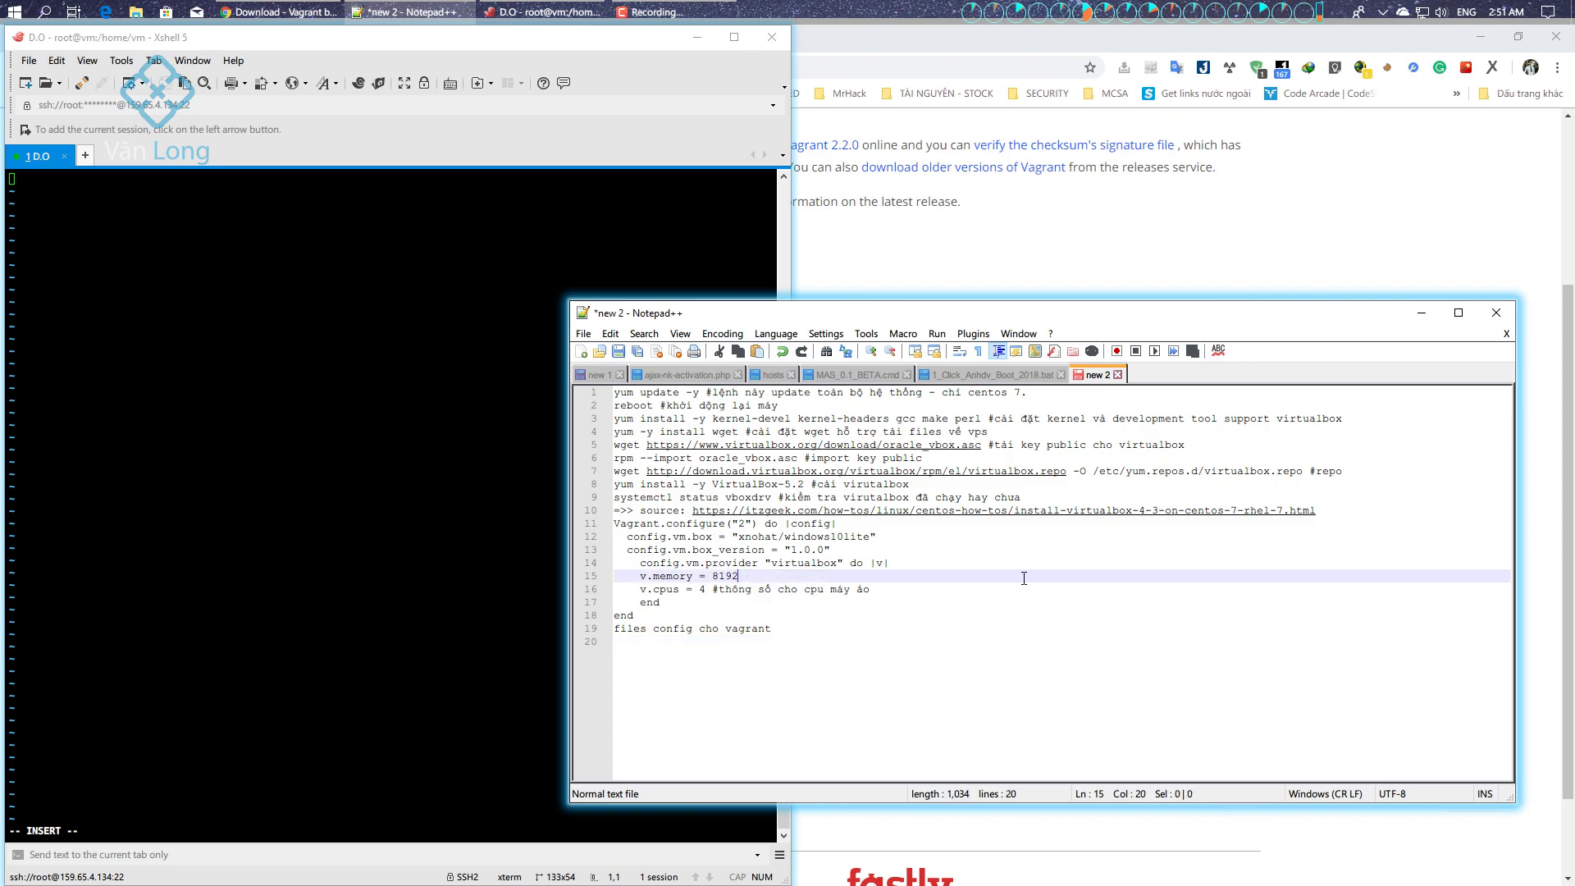
drag(707, 590, 1171, 598)
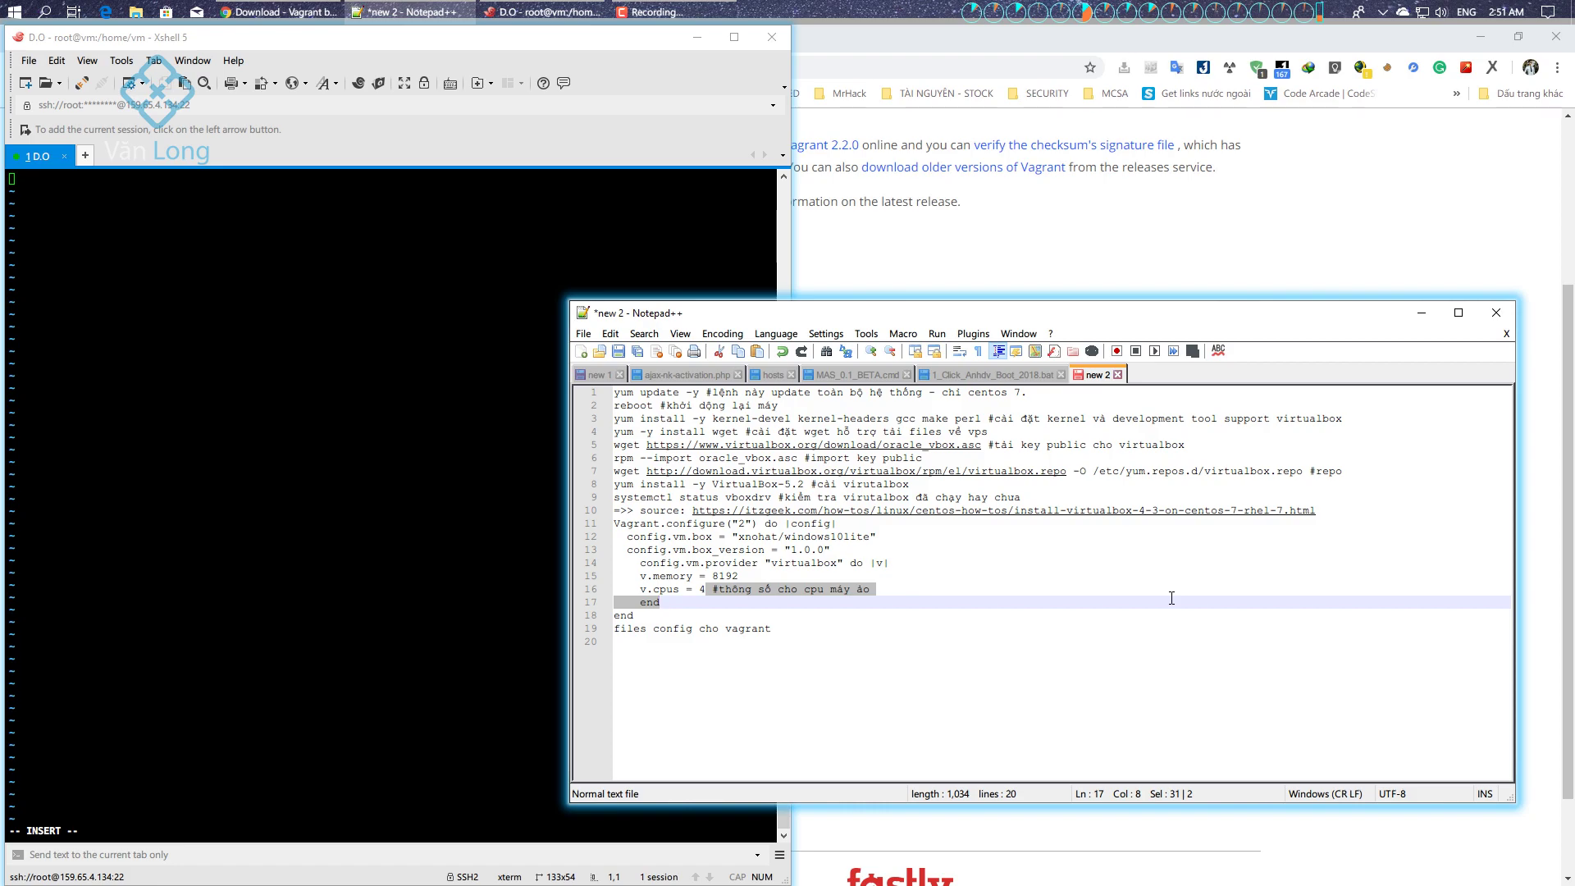
click(1118, 608)
drag(882, 590, 710, 591)
key(Delete)
Switch to the DigitalOcean tab in Chrome and calculate 14*1024 in the address bar for the memory size
click(874, 35)
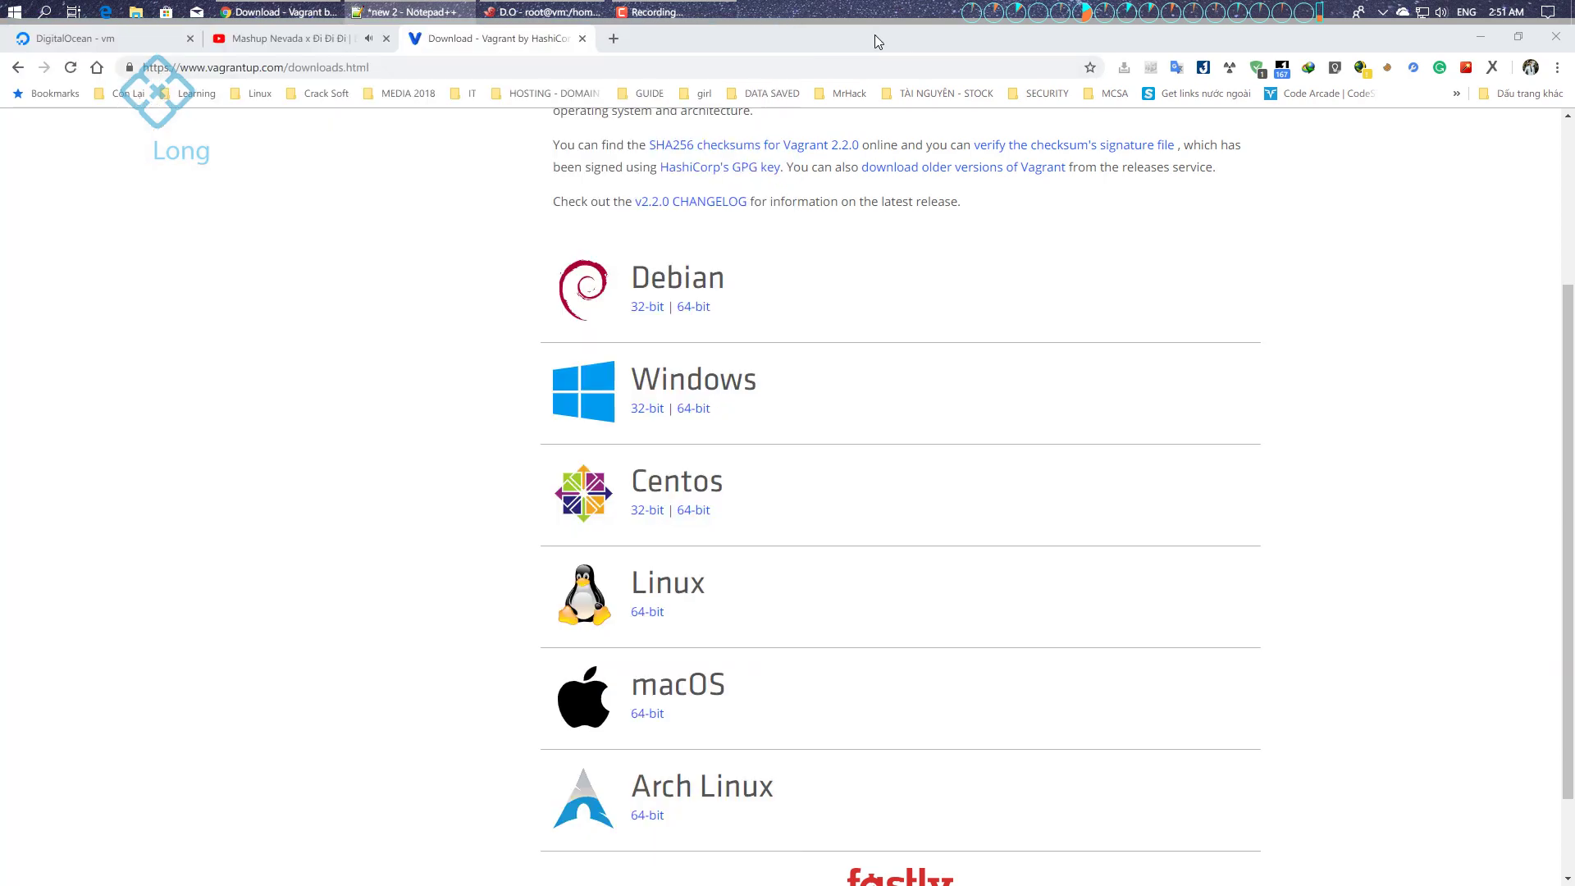
click(99, 37)
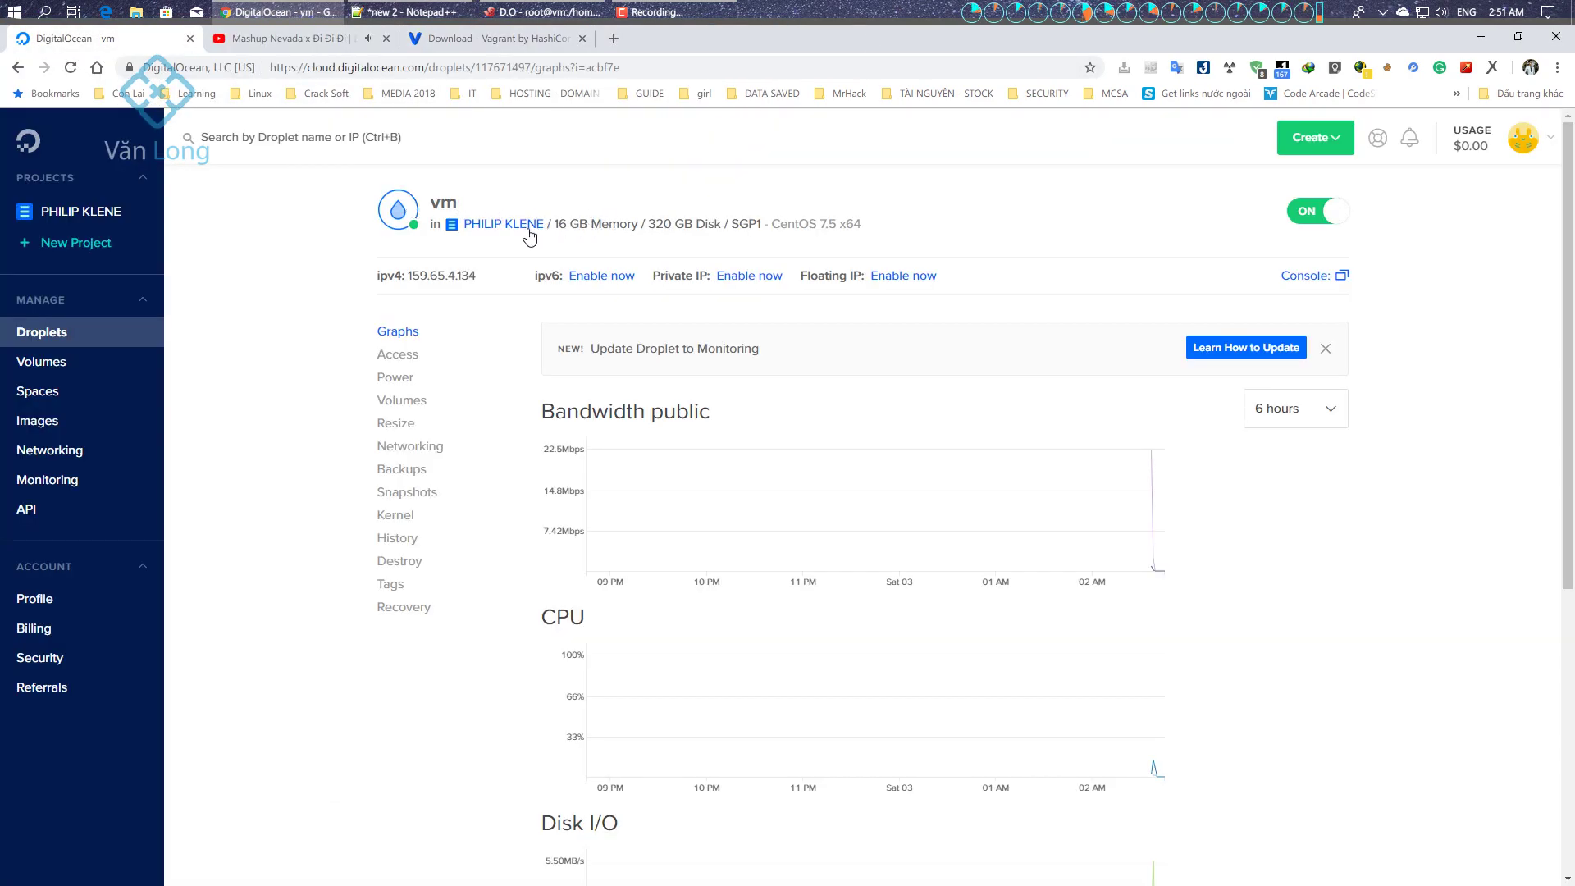
click(560, 69)
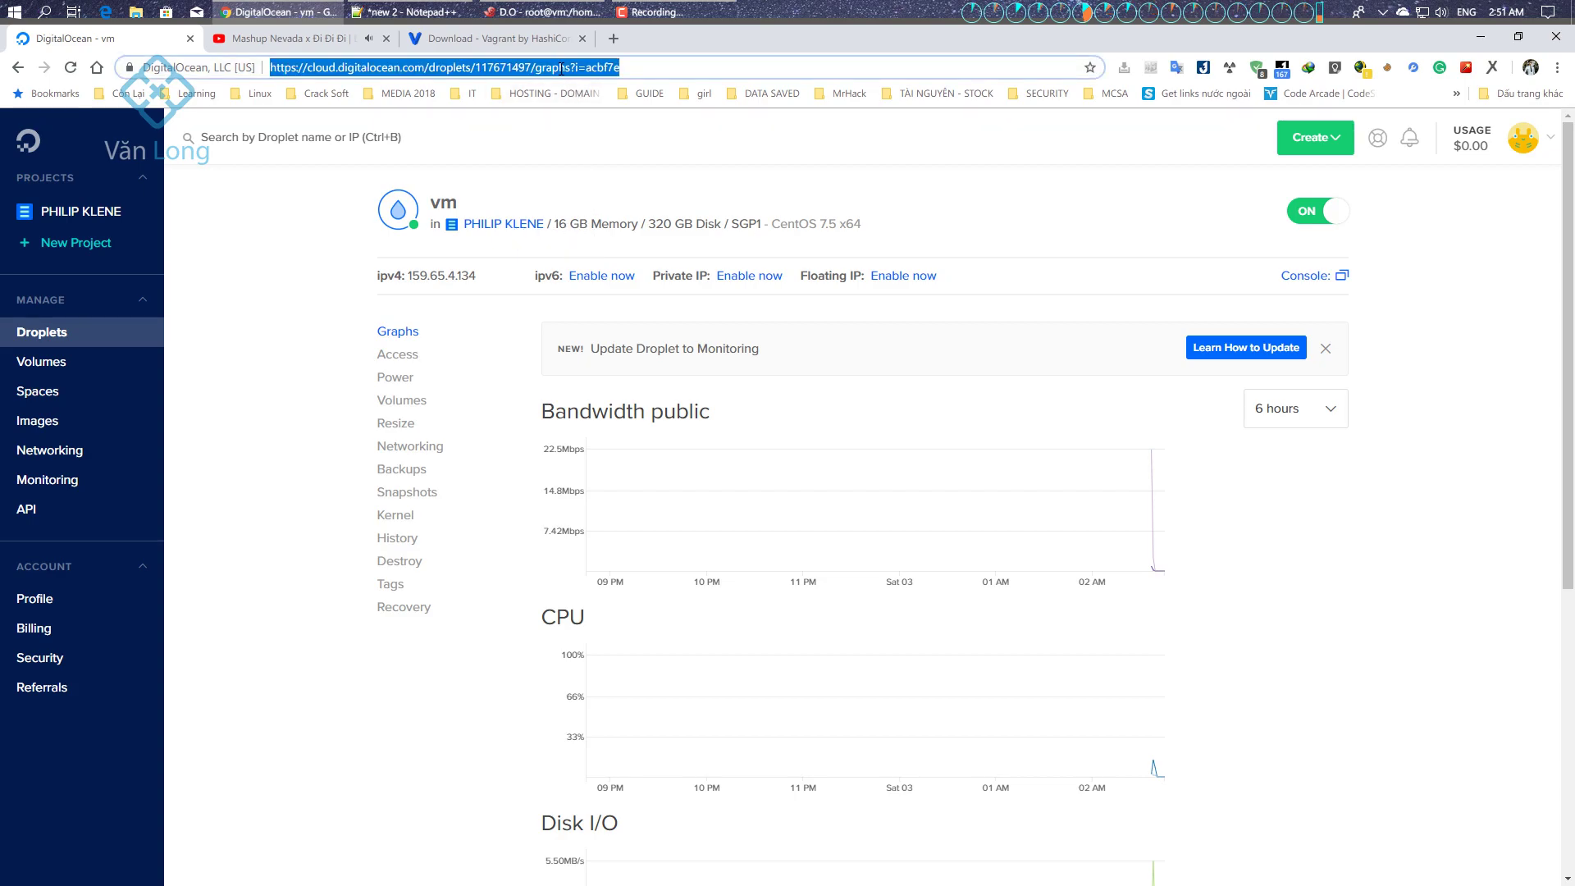
text(14*1024)
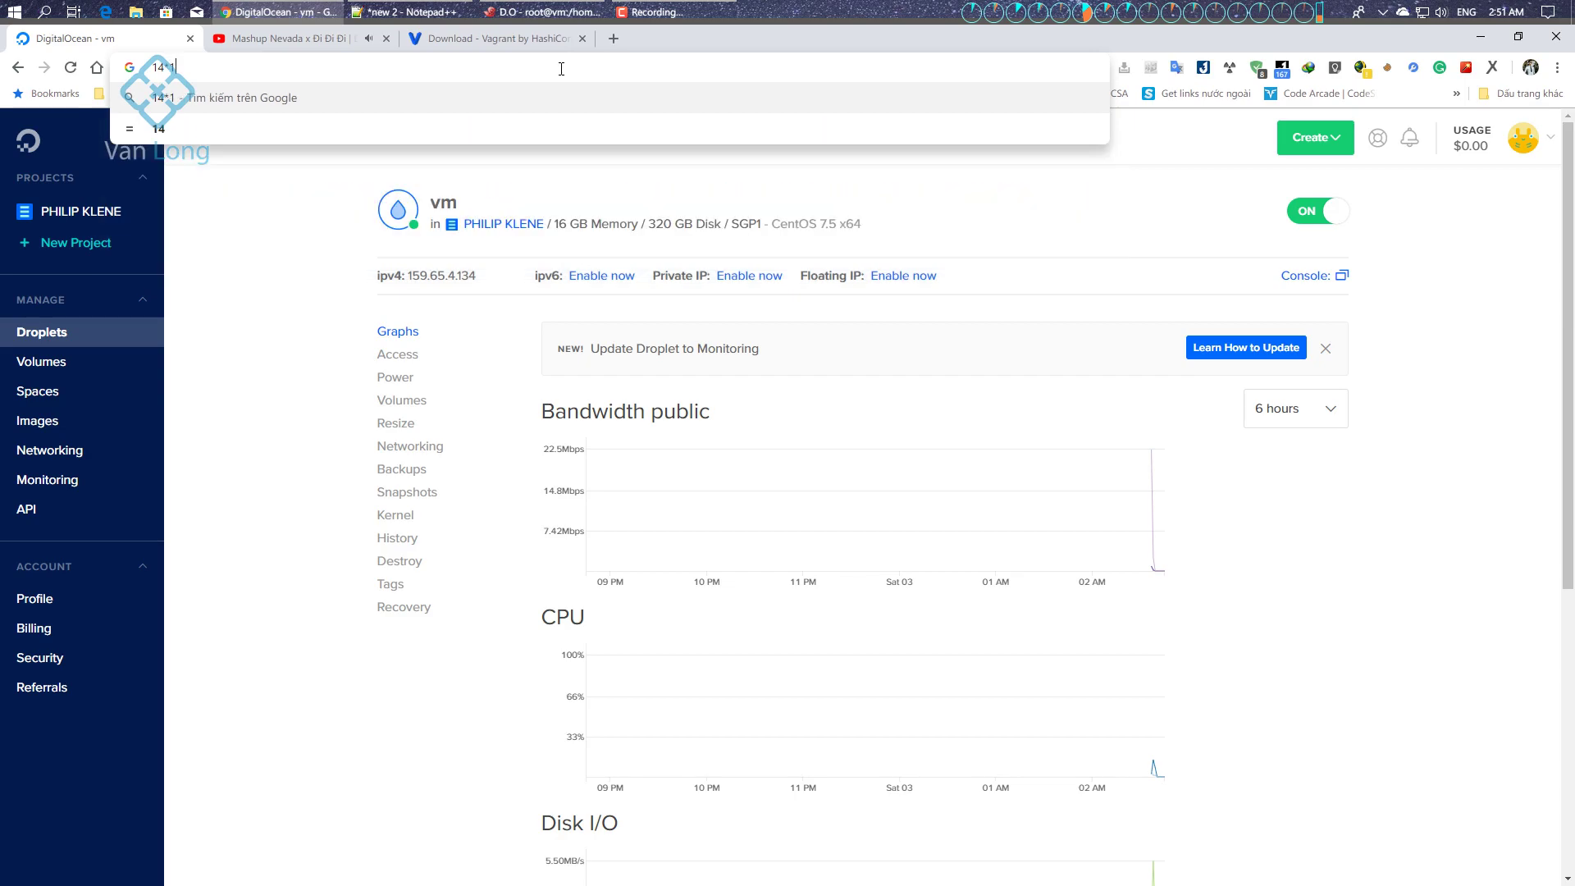
click(180, 131)
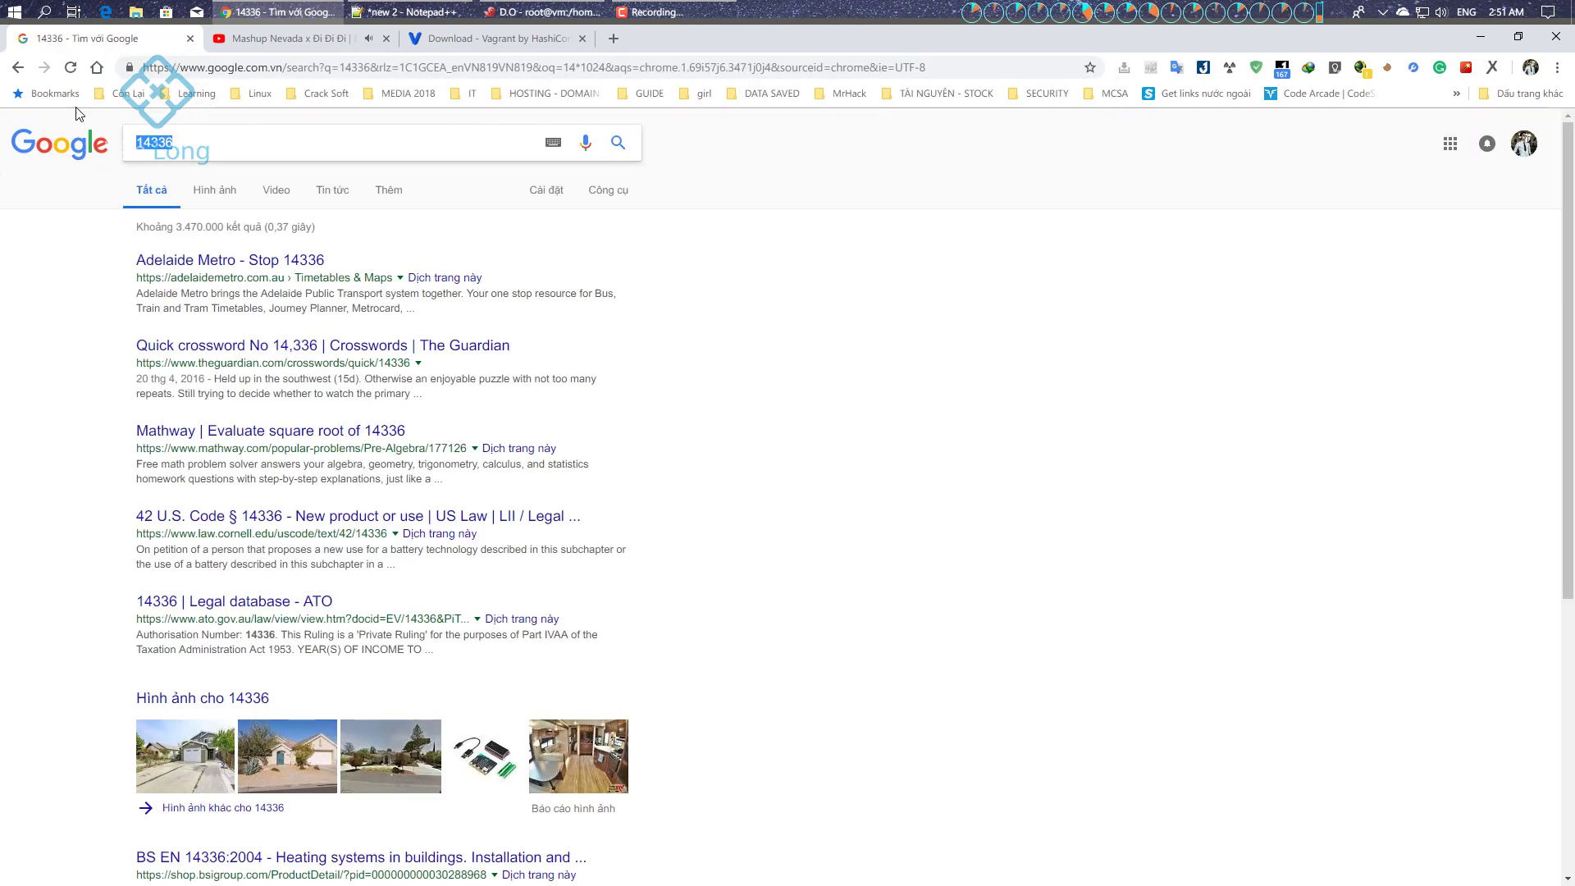
Switch to the Notepad++ notes and set v.memory to 14336 in the Vagrant configuration block
click(402, 12)
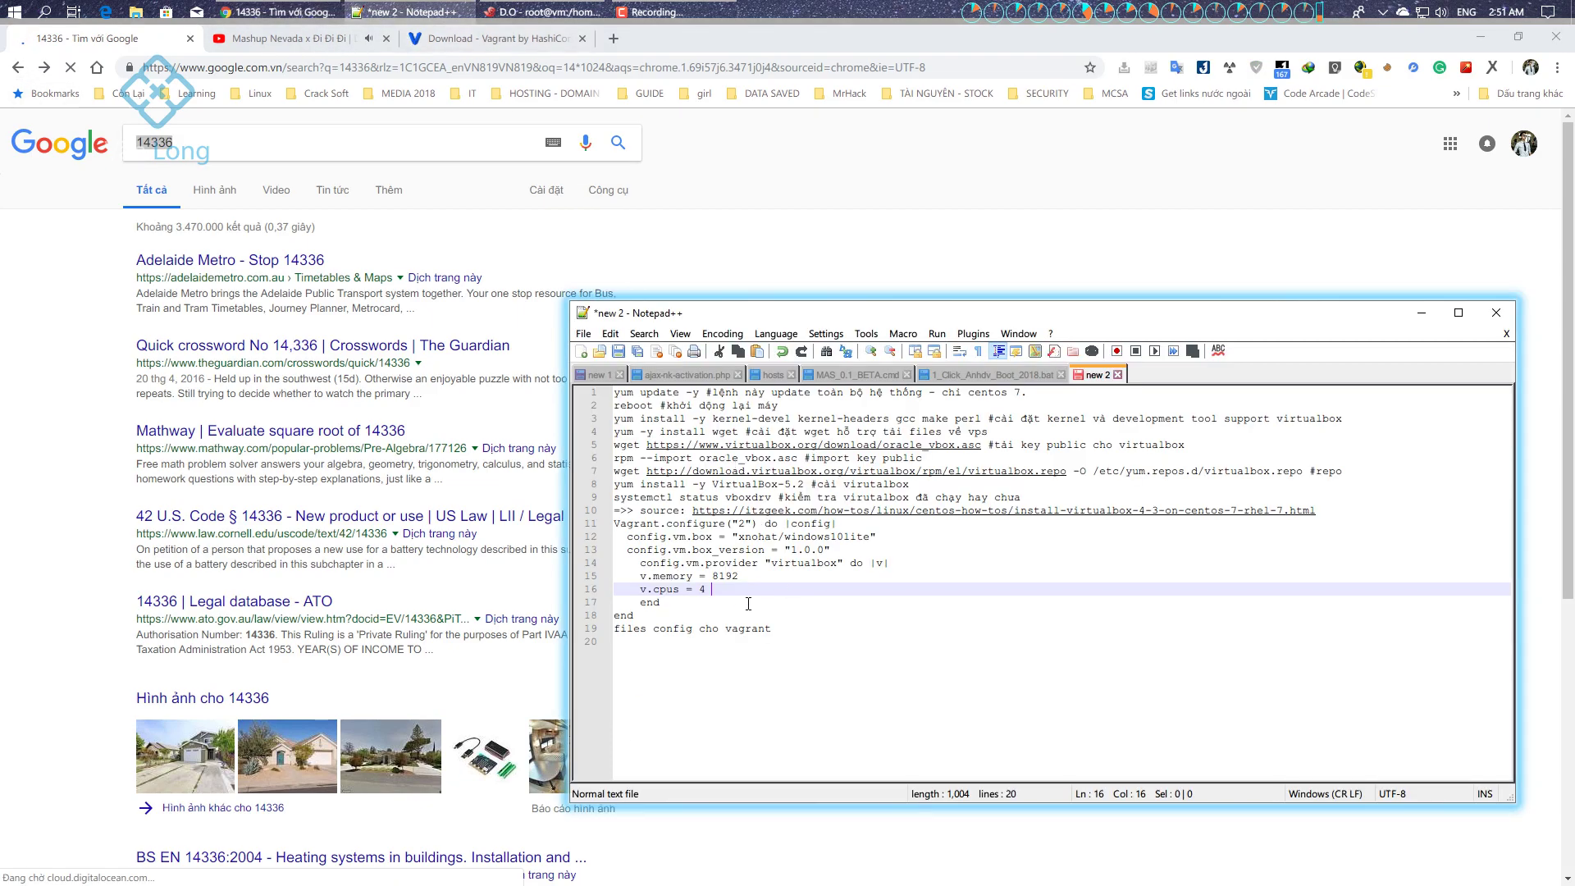
key(Up)
key(End)
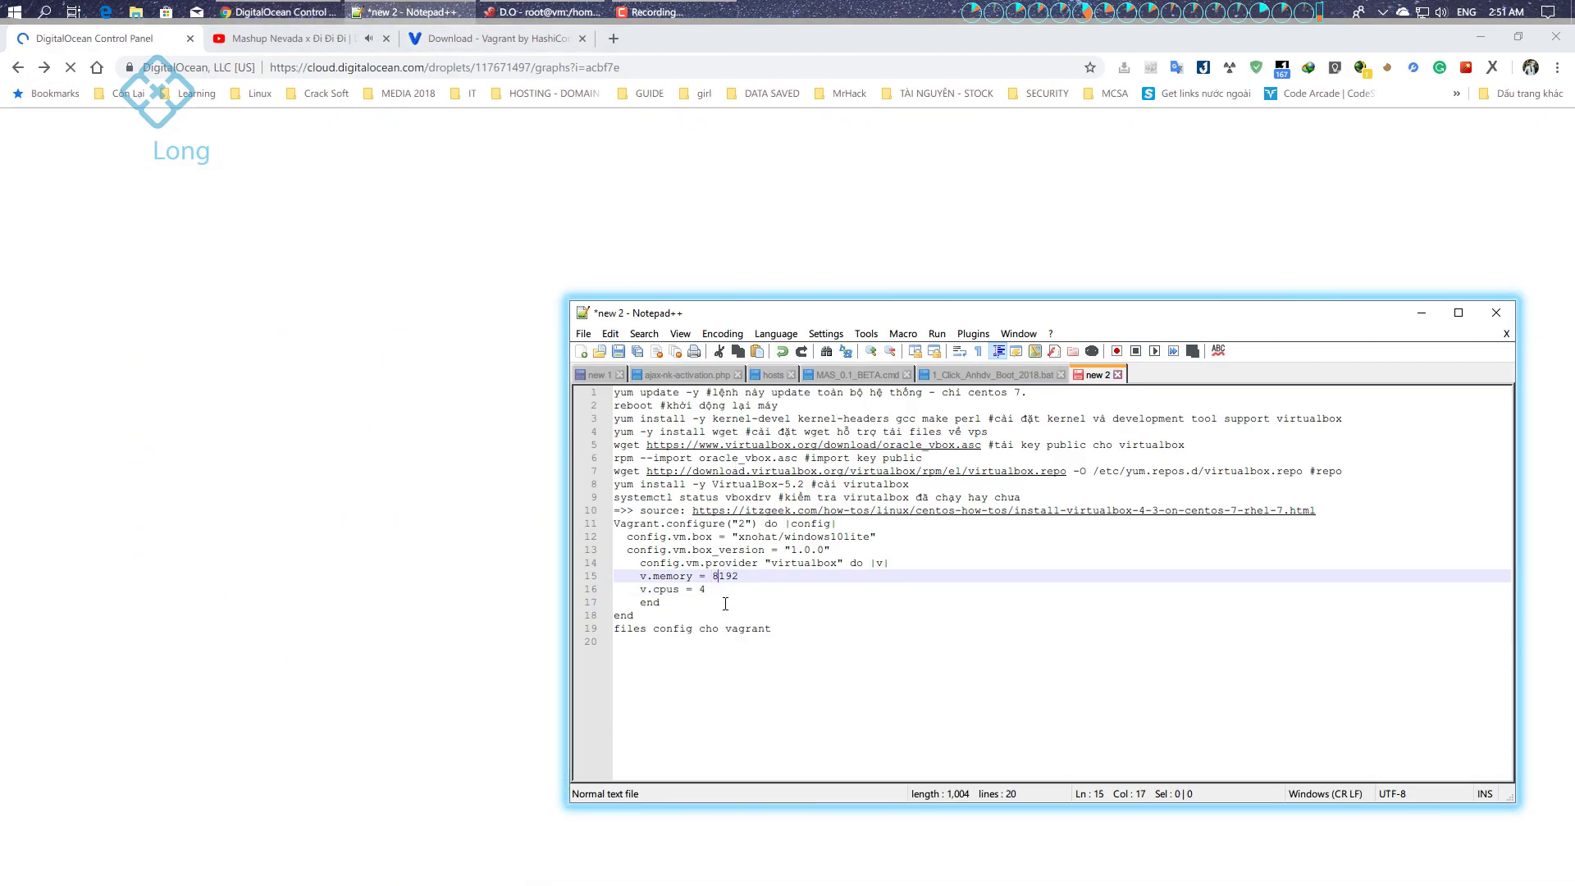
key(ctrl+shift+Left)
key(ctrl+v)
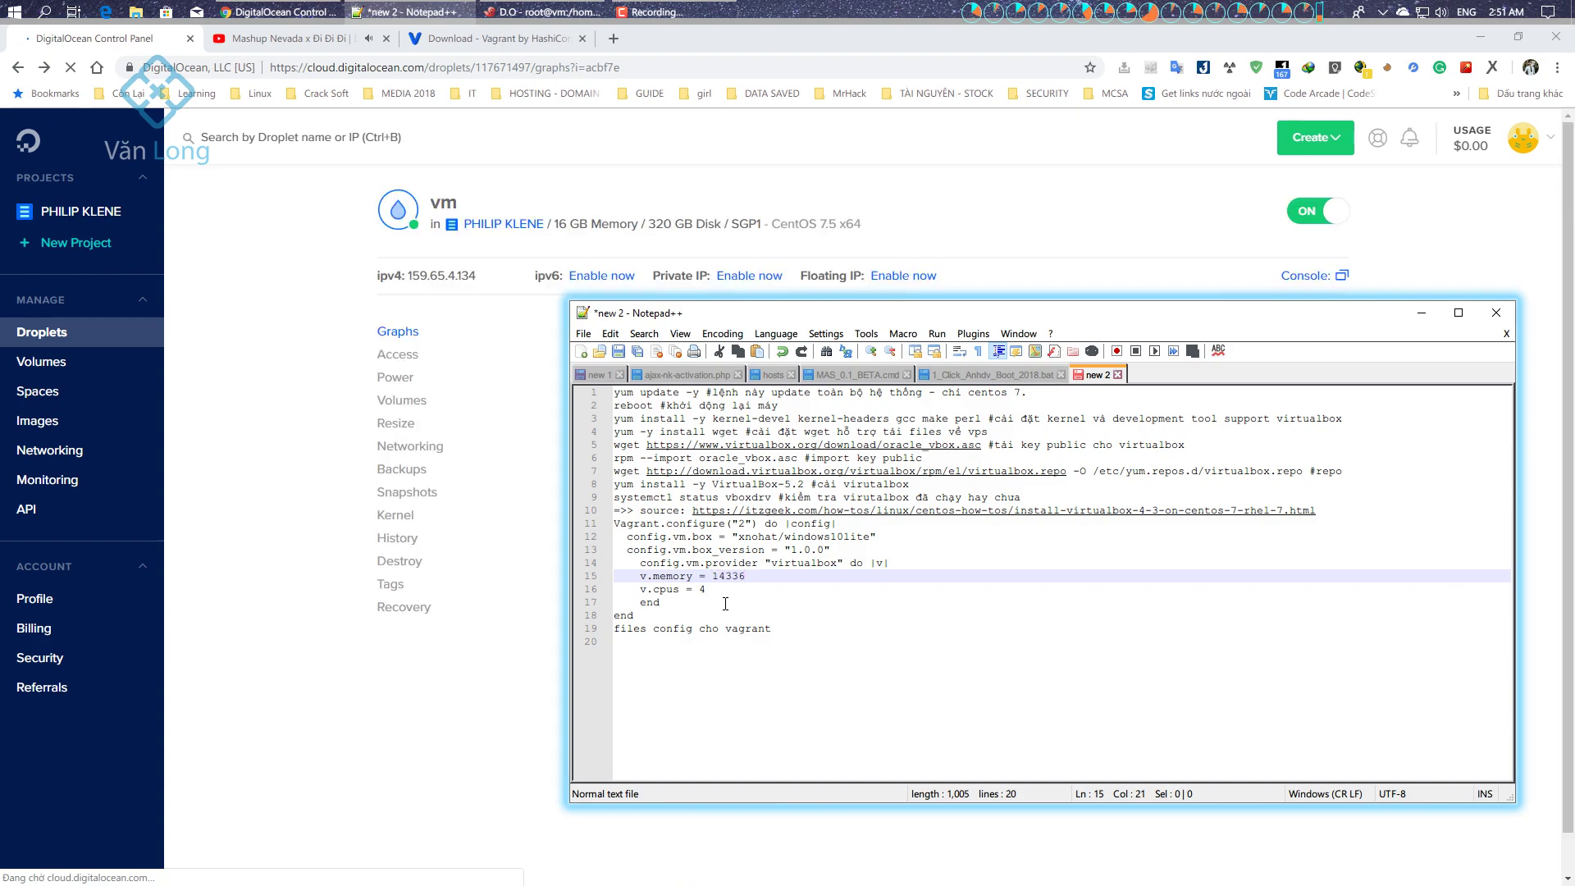
Copy the updated Vagrant.configure block into the Vagrantfile in Xshell, then save the file and quit vi
click(701, 640)
drag(636, 615, 598, 530)
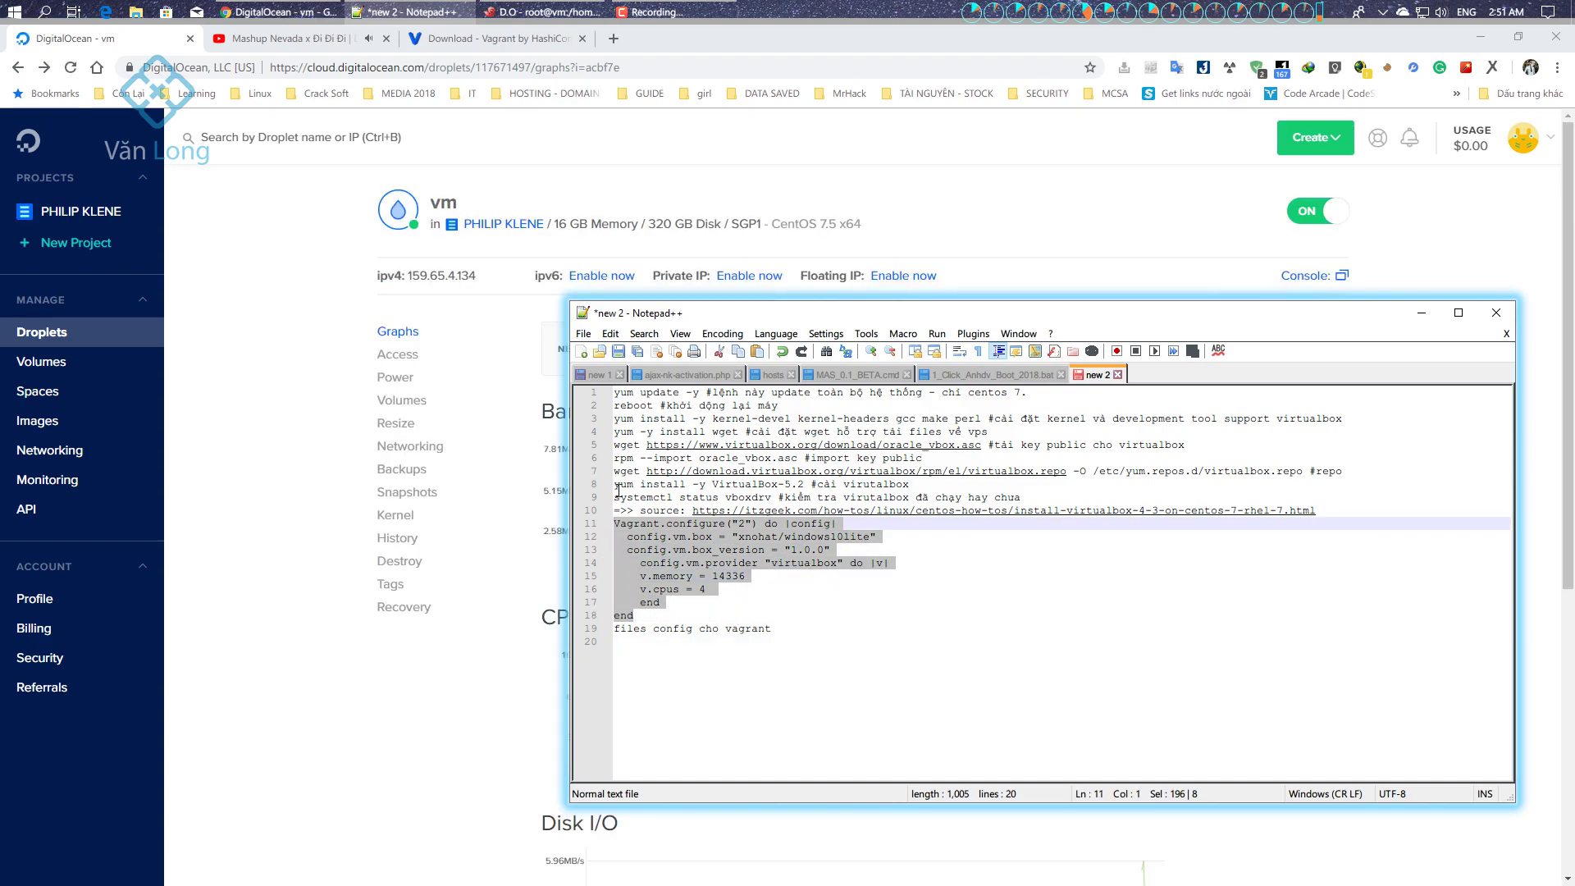
click(541, 12)
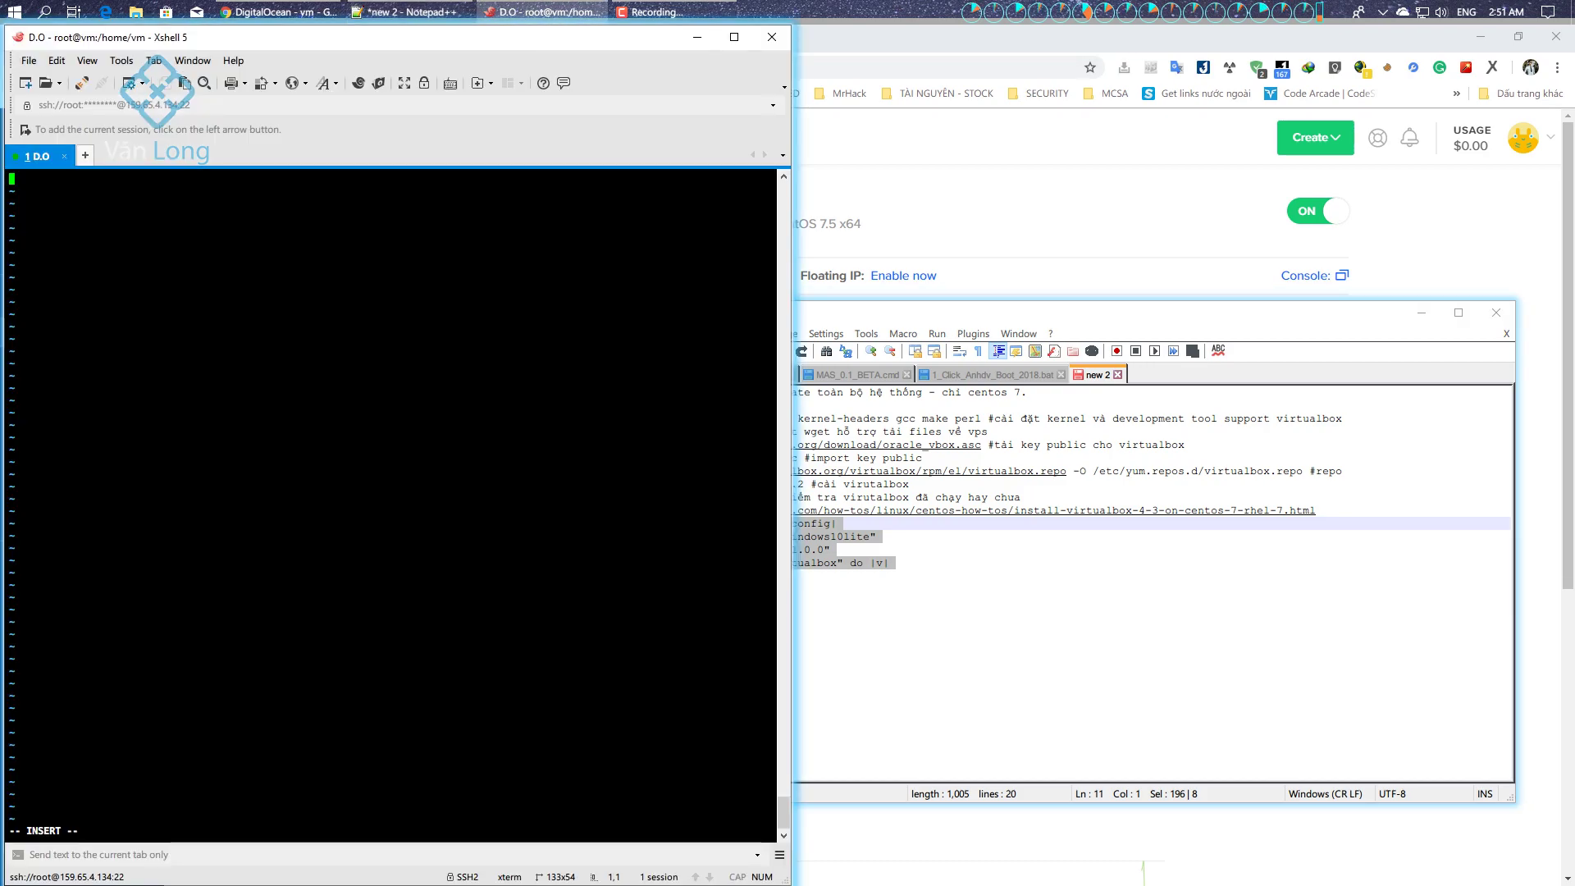
key(shift+Insert)
key(Escape)
text(:)
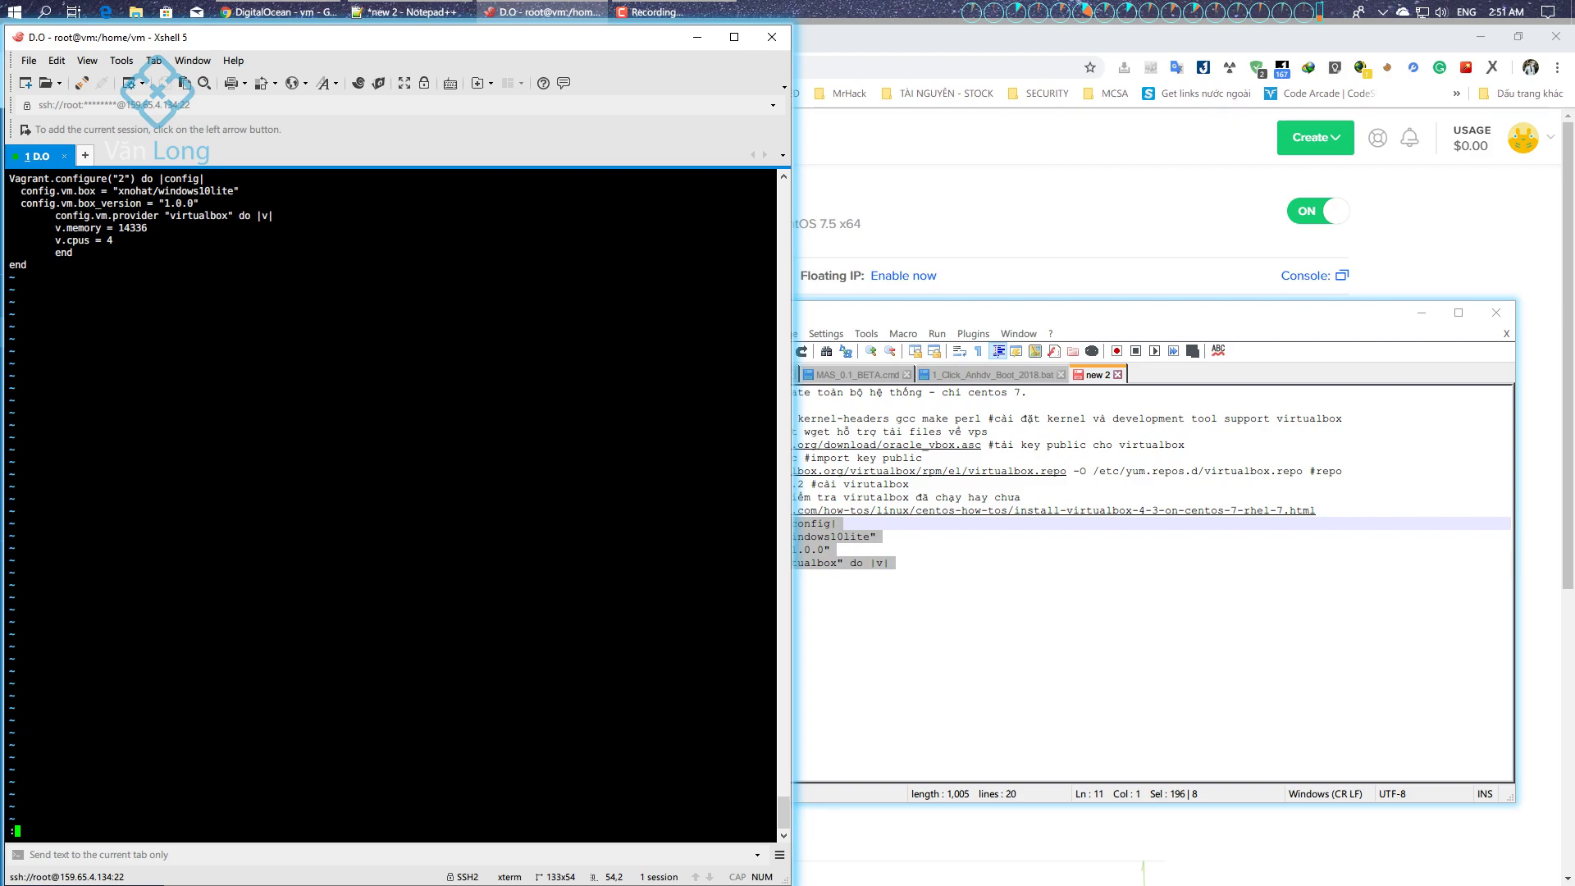
key(Return)
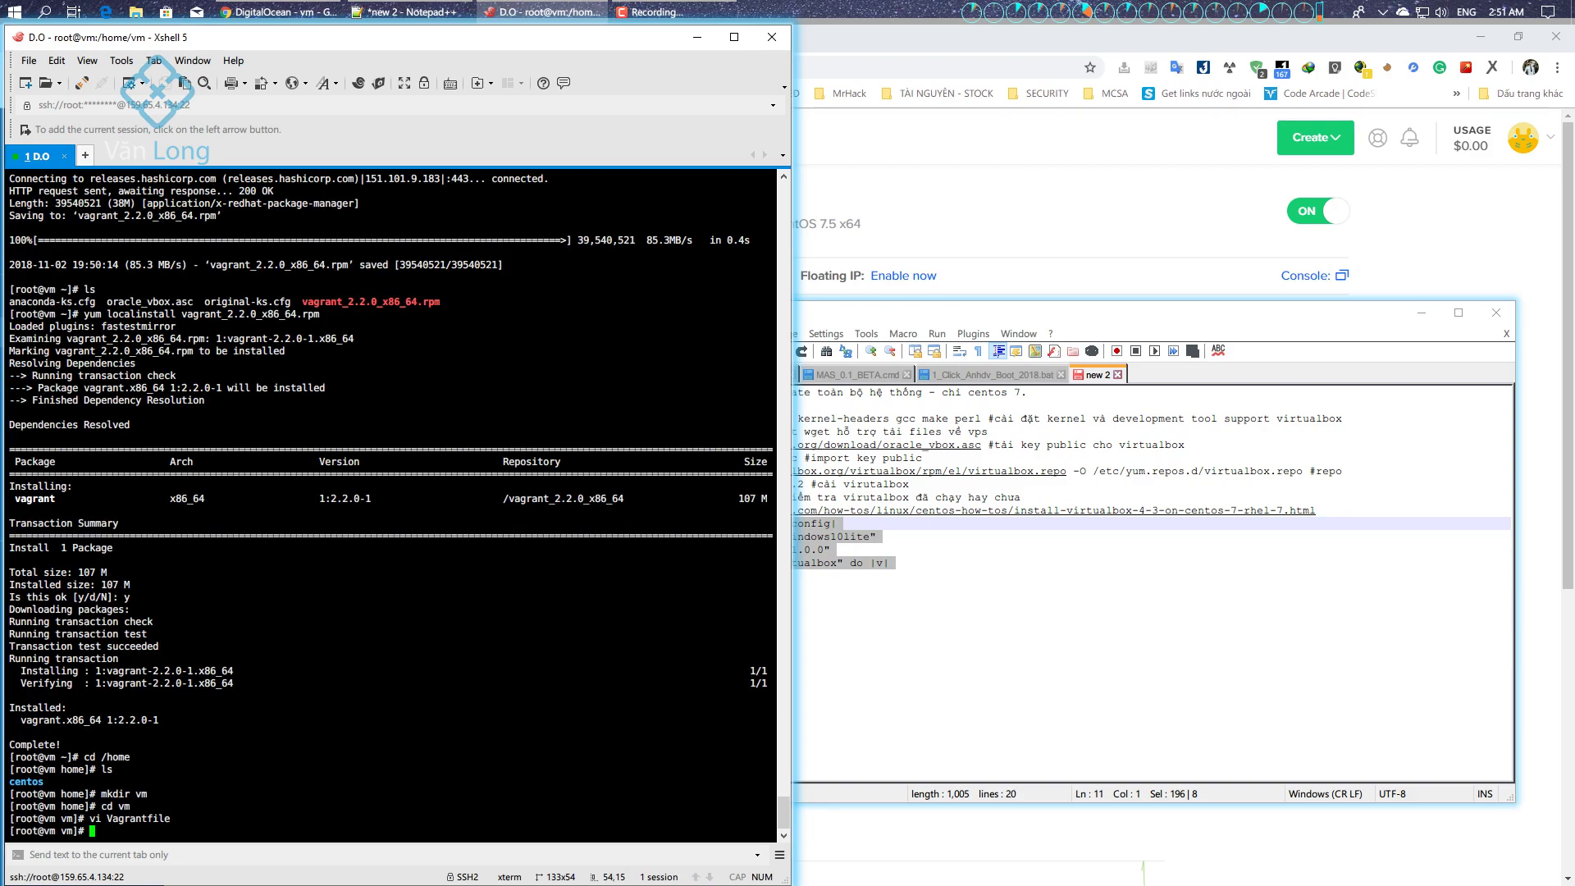
Run vagrant up in the vm directory to download the box and start the virtual machine
text(vagrant up)
key(Return)
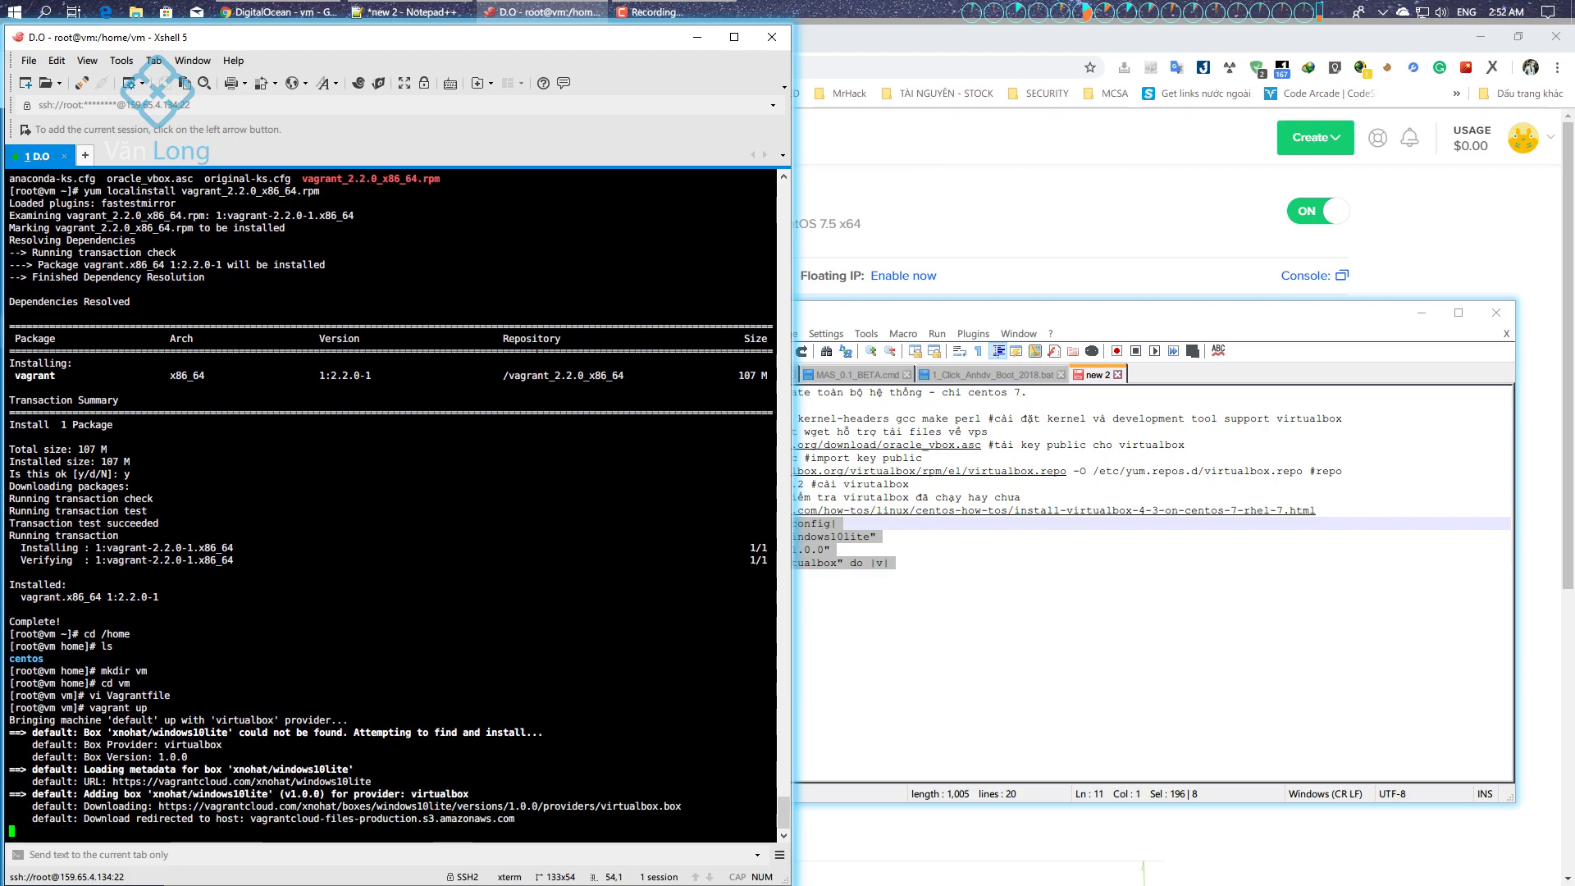
drag(394, 831, 432, 831)
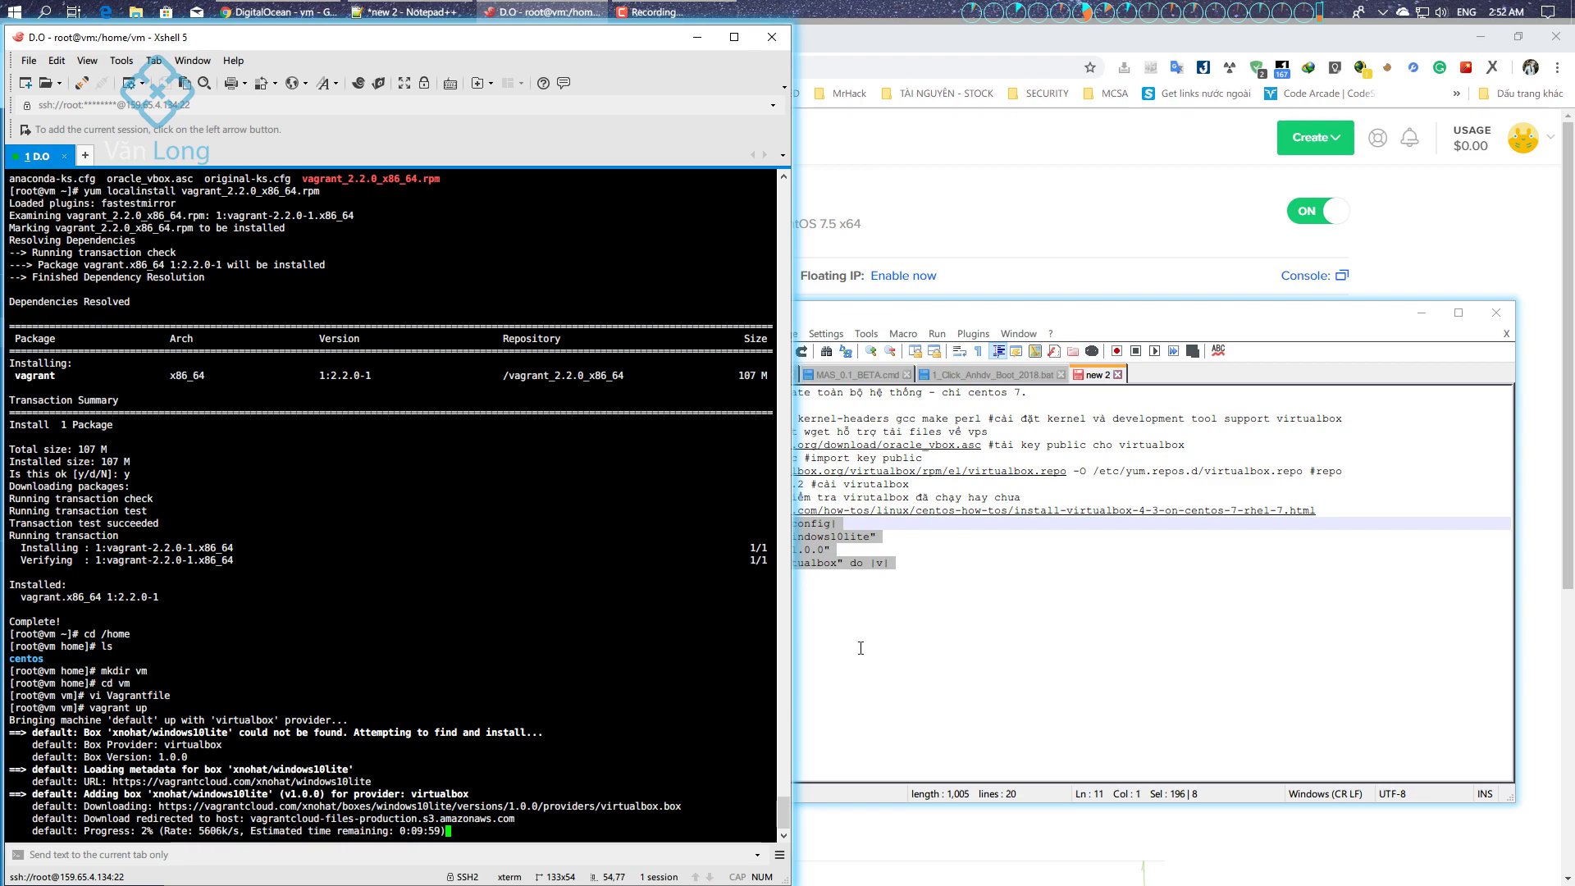
Switch to the Notepad++ notes and add a dashed separator line above and below the Vagrant.configure block
click(768, 607)
click(617, 523)
key(Return)
key(Up)
text(Chi)
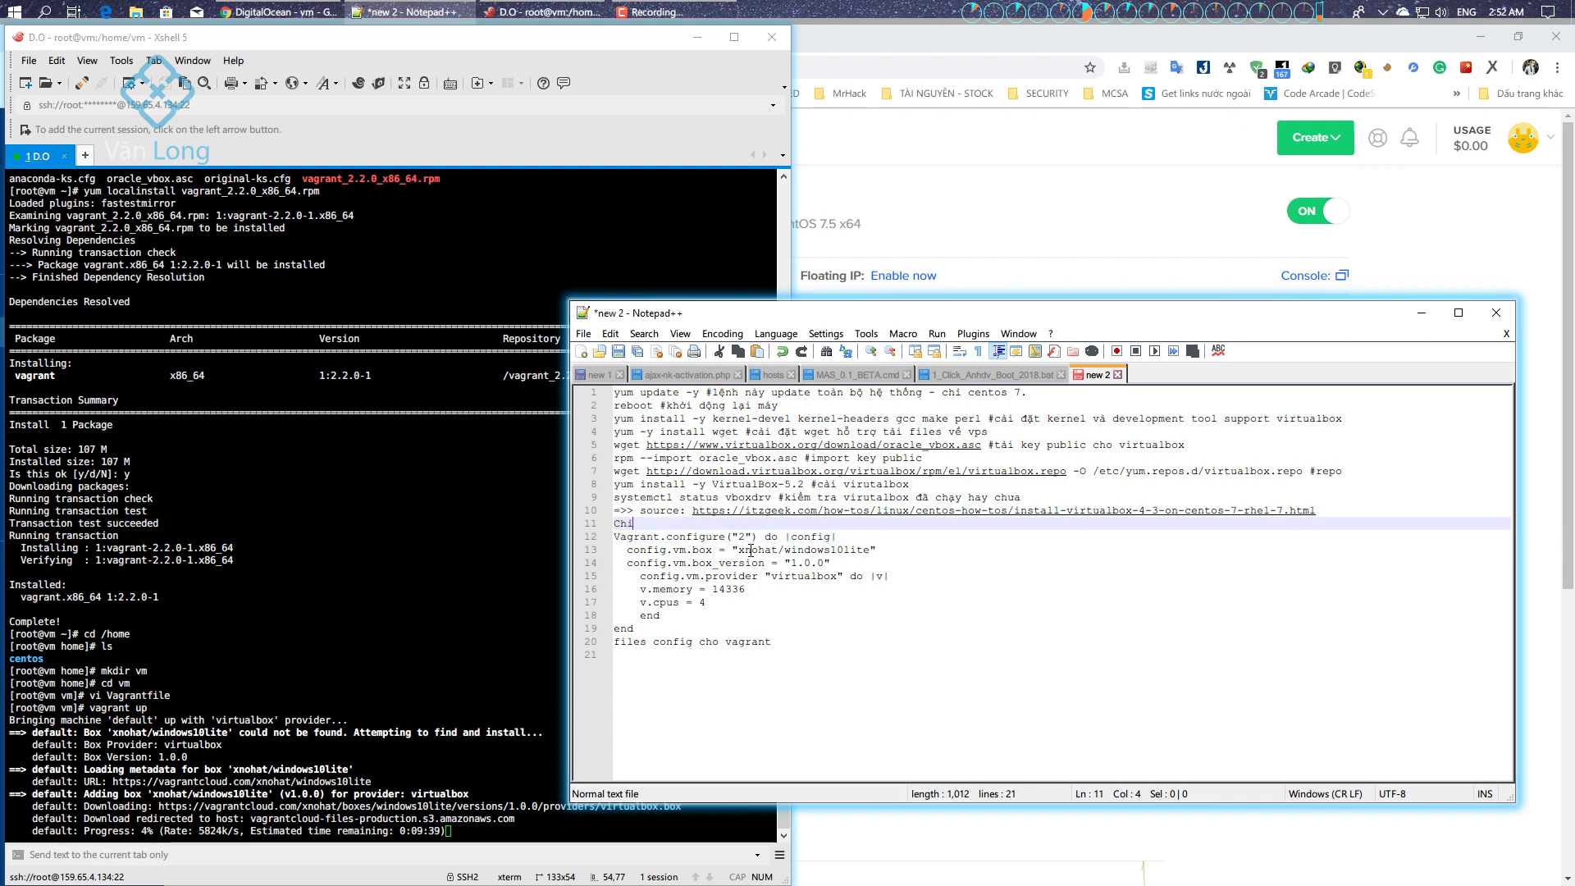
text(--------------------------------------------------------------)
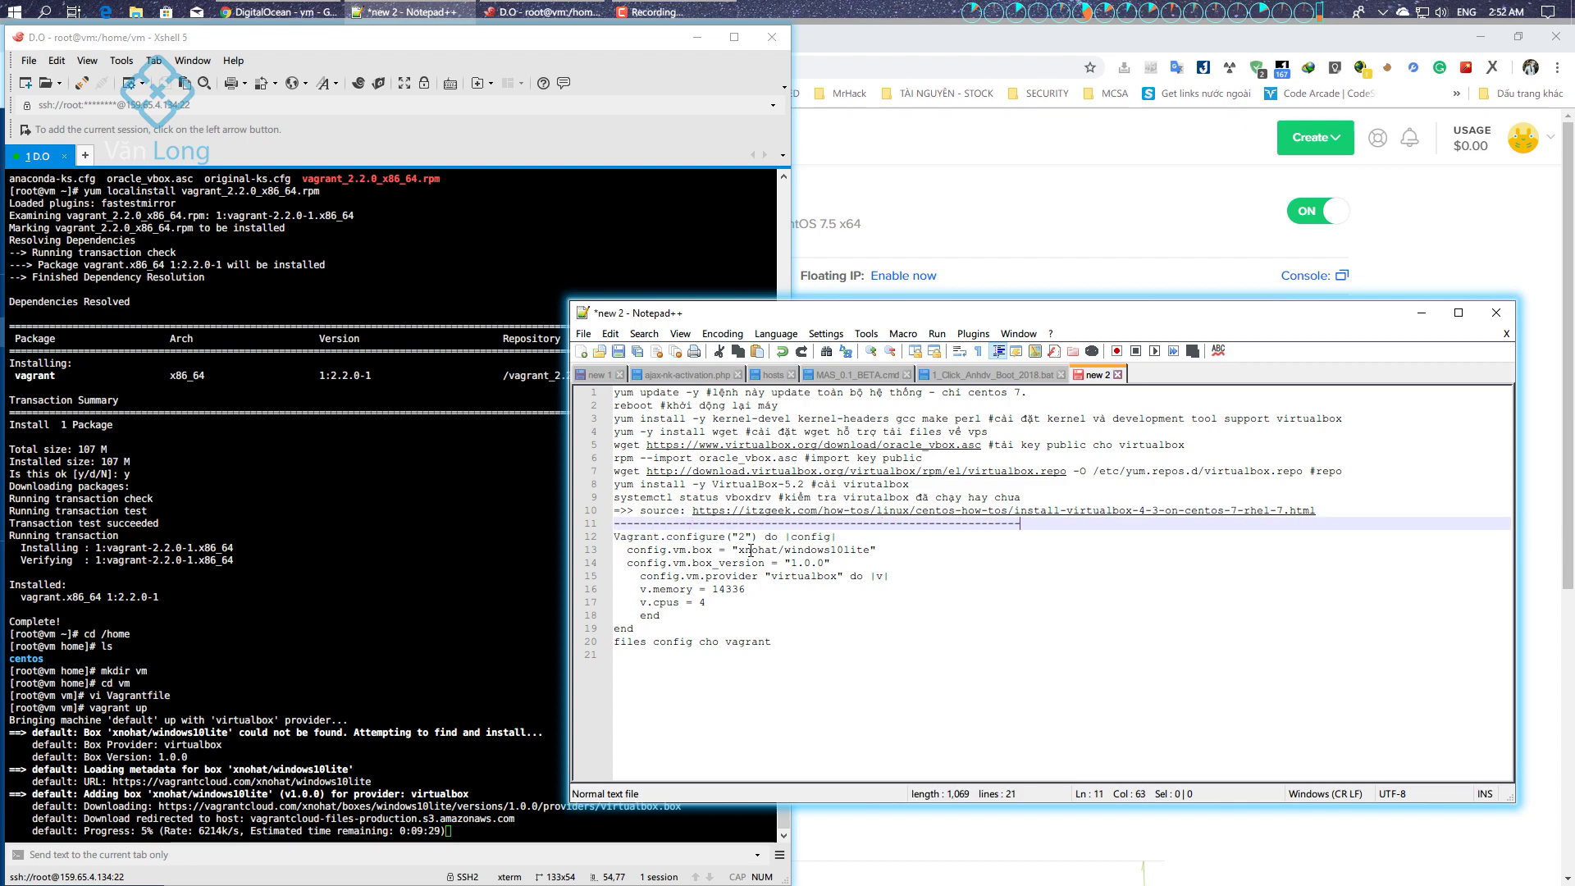
click(654, 630)
key(Return)
text(---------------------------------------------------------)
Replace the "files config cho vagrant" line with "Dòng bên trên là files cấu hình cho Vagrant - source Vagrant Box by XNOHAT"
key(Down)
key(shift+Home)
key(BackSpace)
text(Dòng bên trên là)
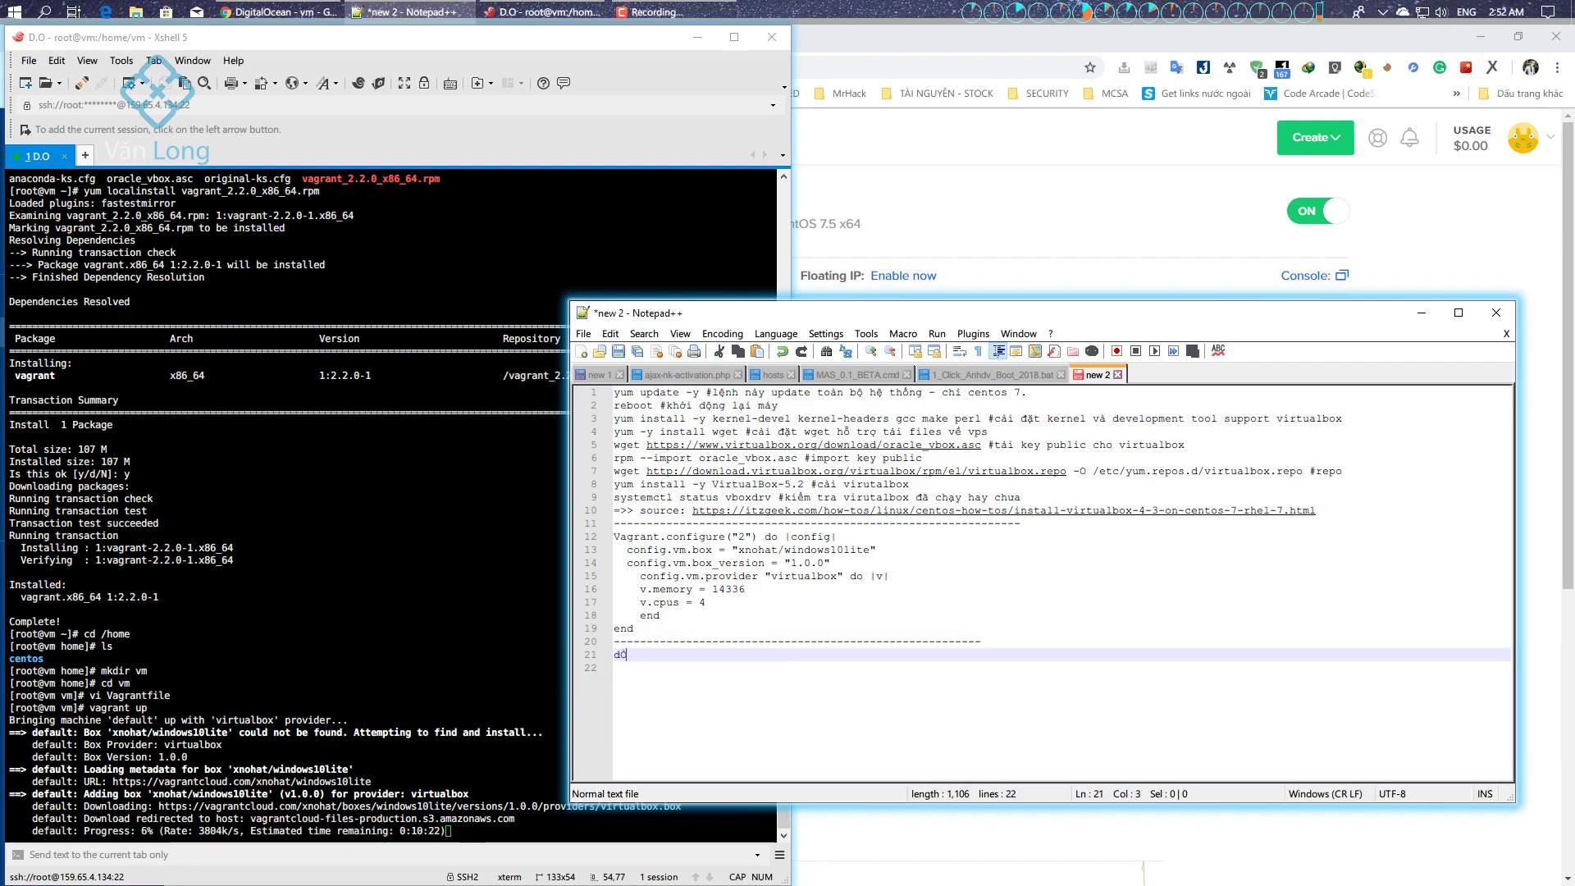
text( files cấu hình cho Vagrant - )
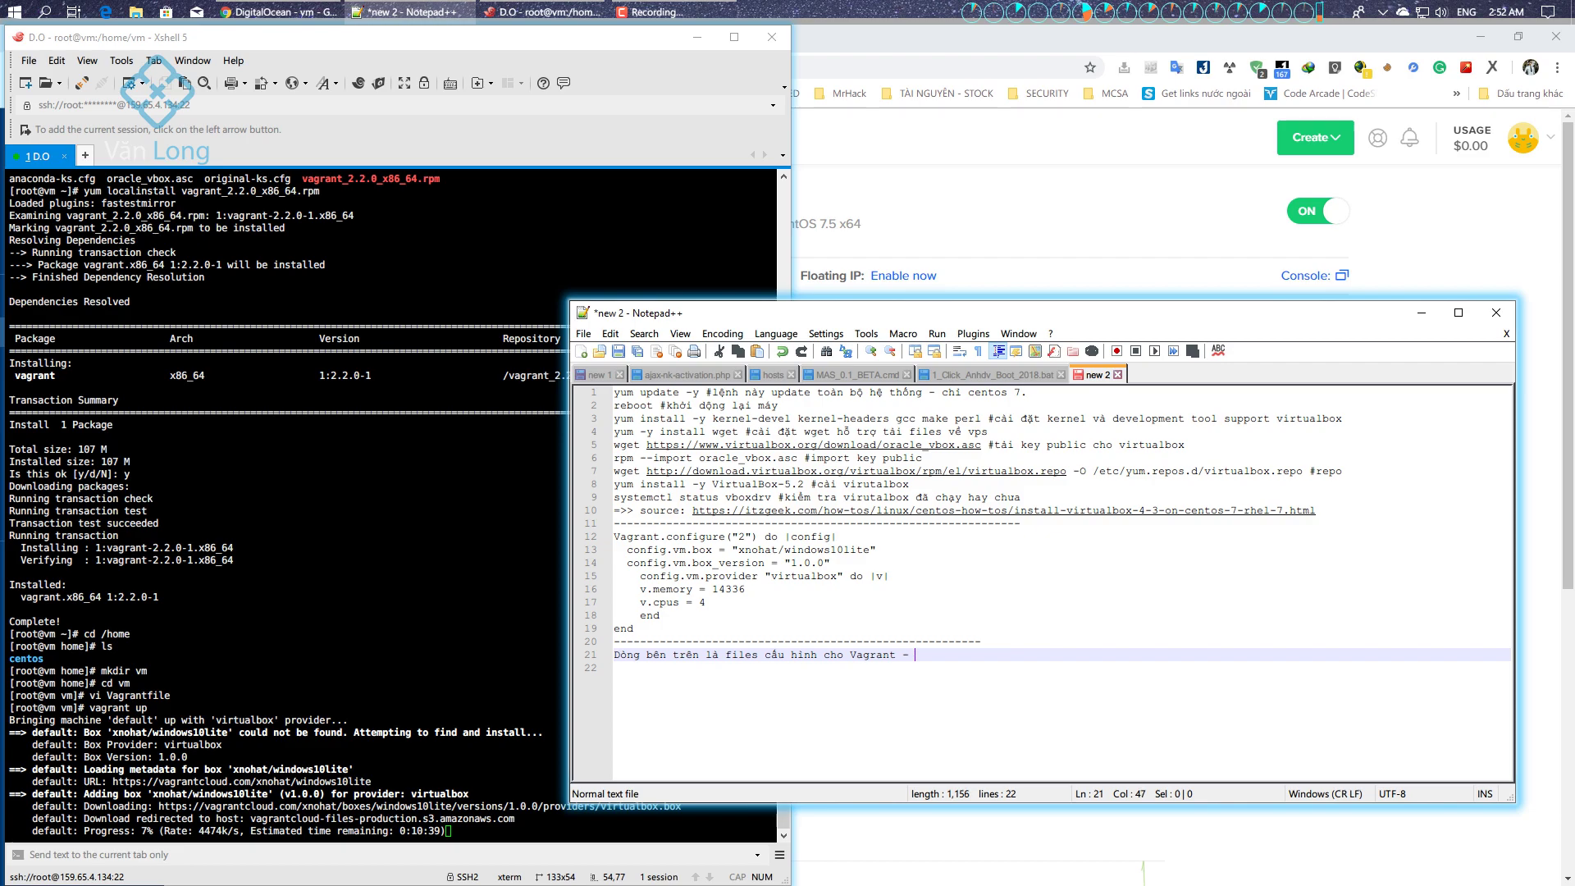
text(source Vagrant Box by XNOHAT)
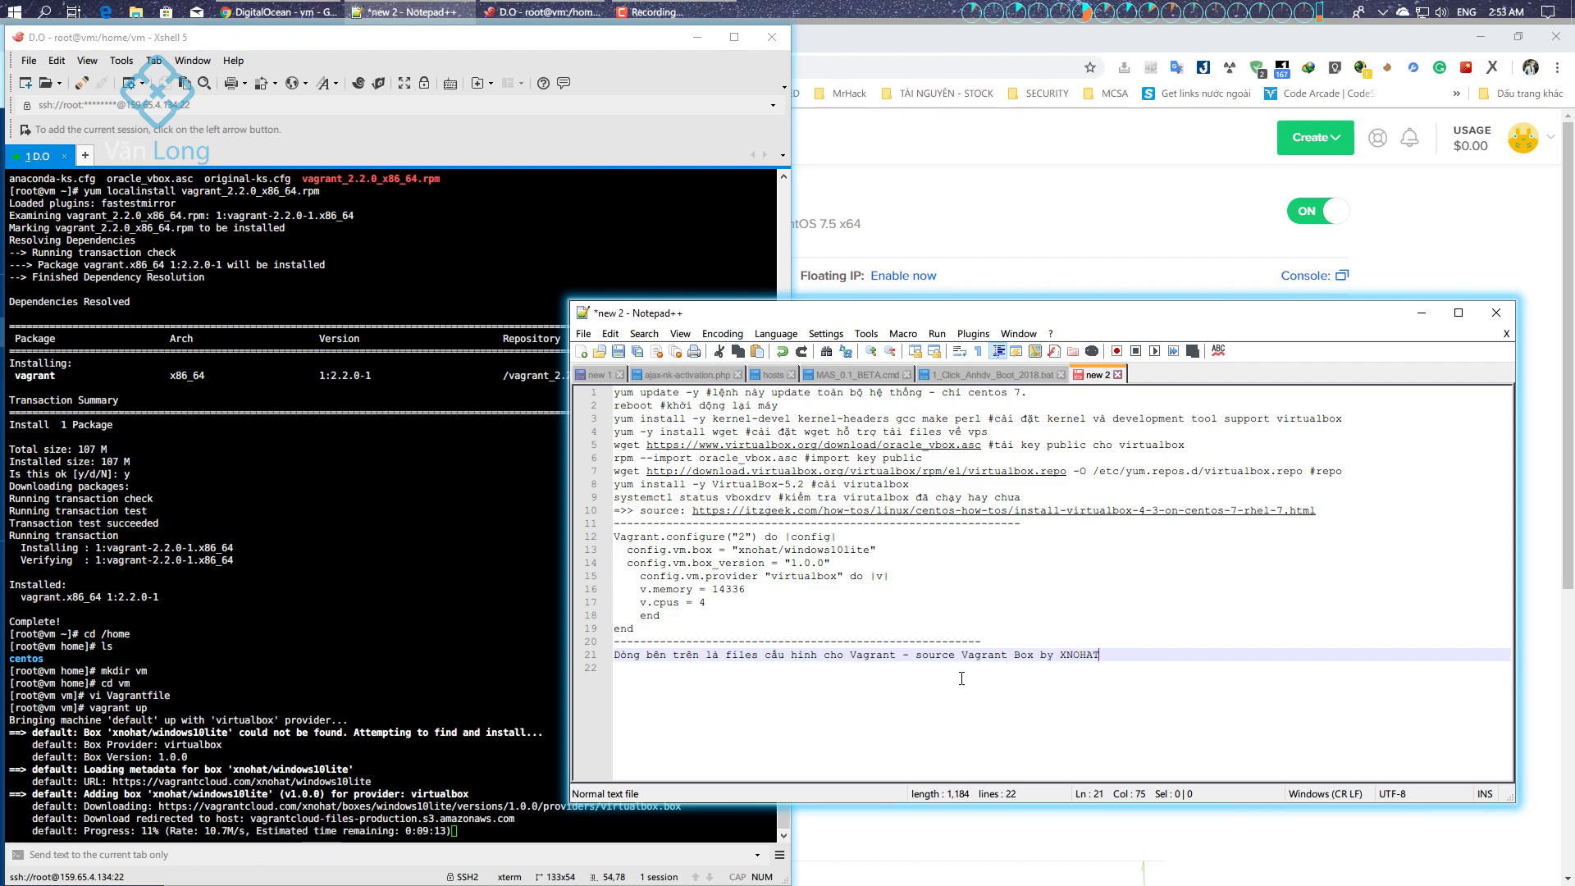
key(ctrl+shift+Left)
key(Right)
Add the note line "2 thông số Memory với CPU các bạn thay đổi cho phù tùy theo cấu hình của máy Host"
drag(712, 603, 615, 589)
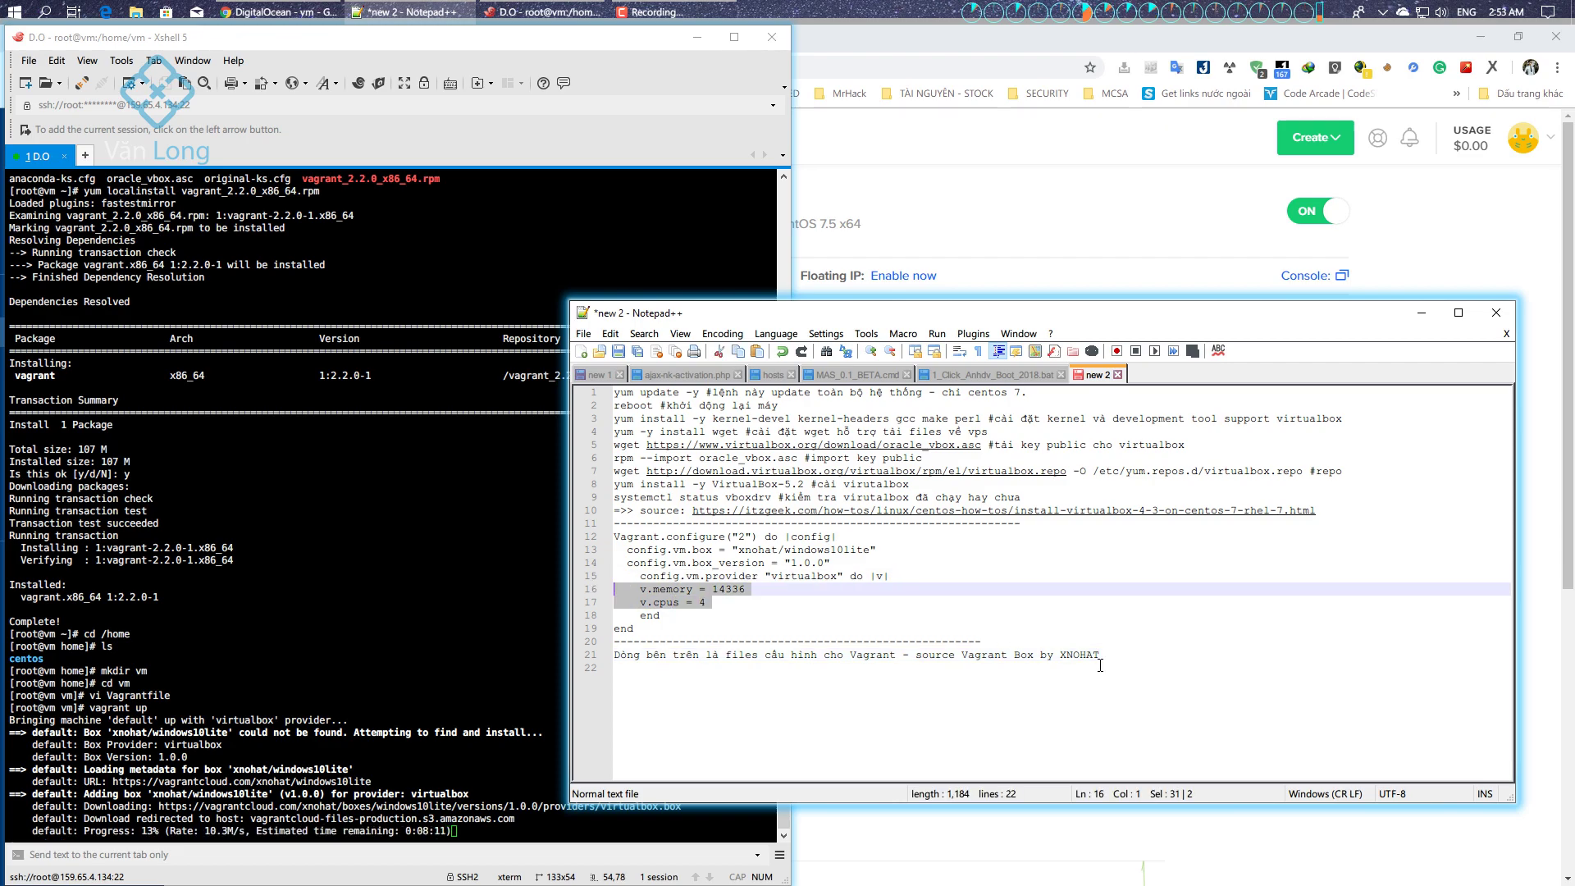
click(1100, 660)
key(Return)
text(2 thông số )
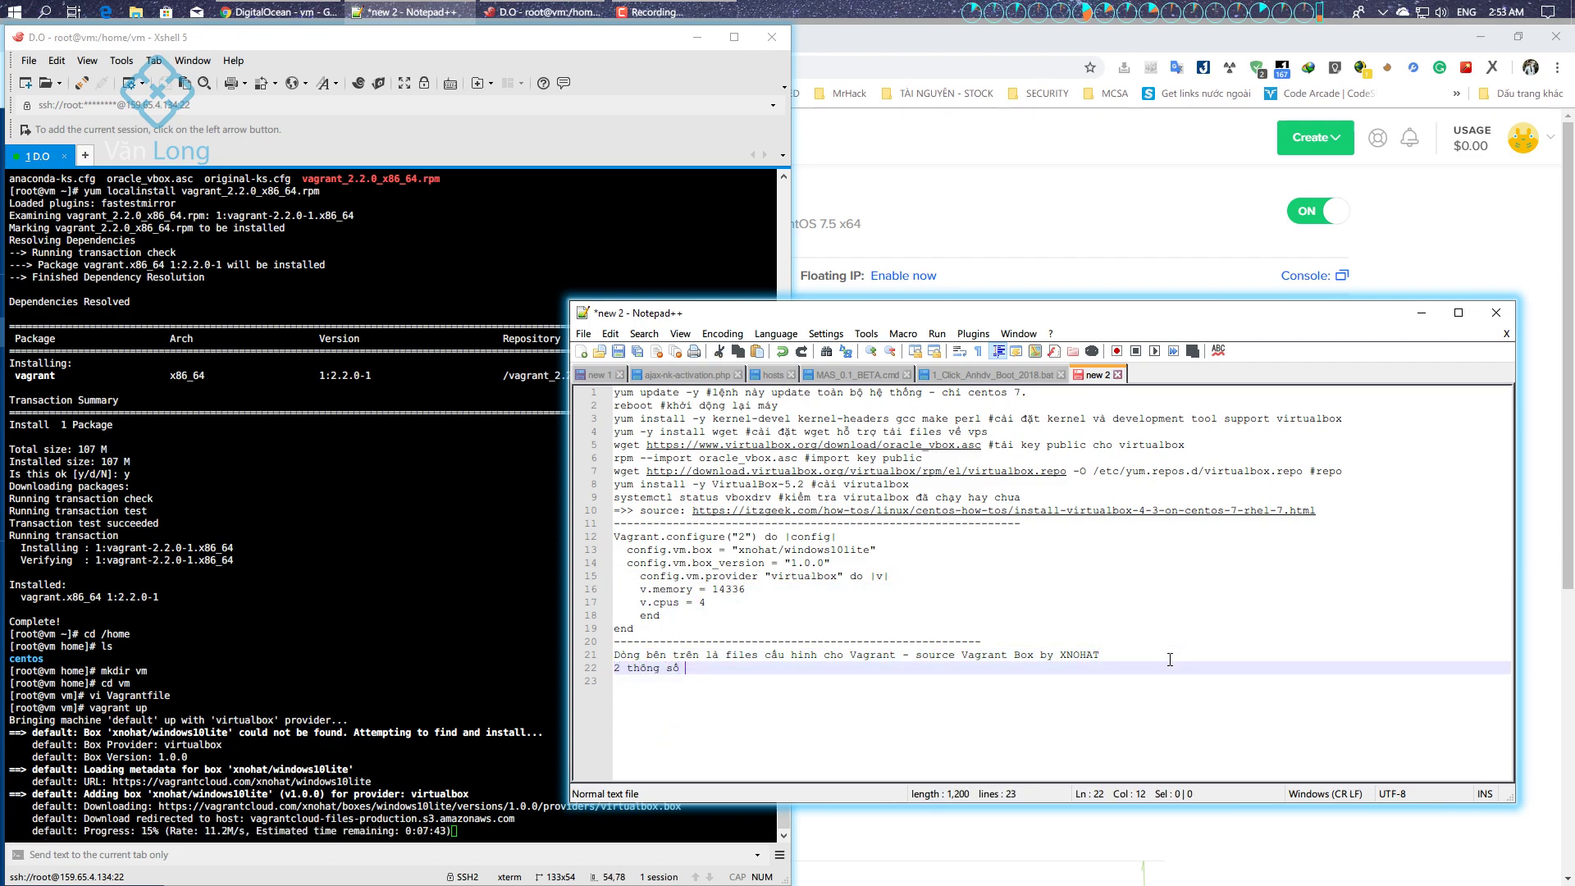
text(Memory với CPU các bạn thay đổi cho phù tùy theo)
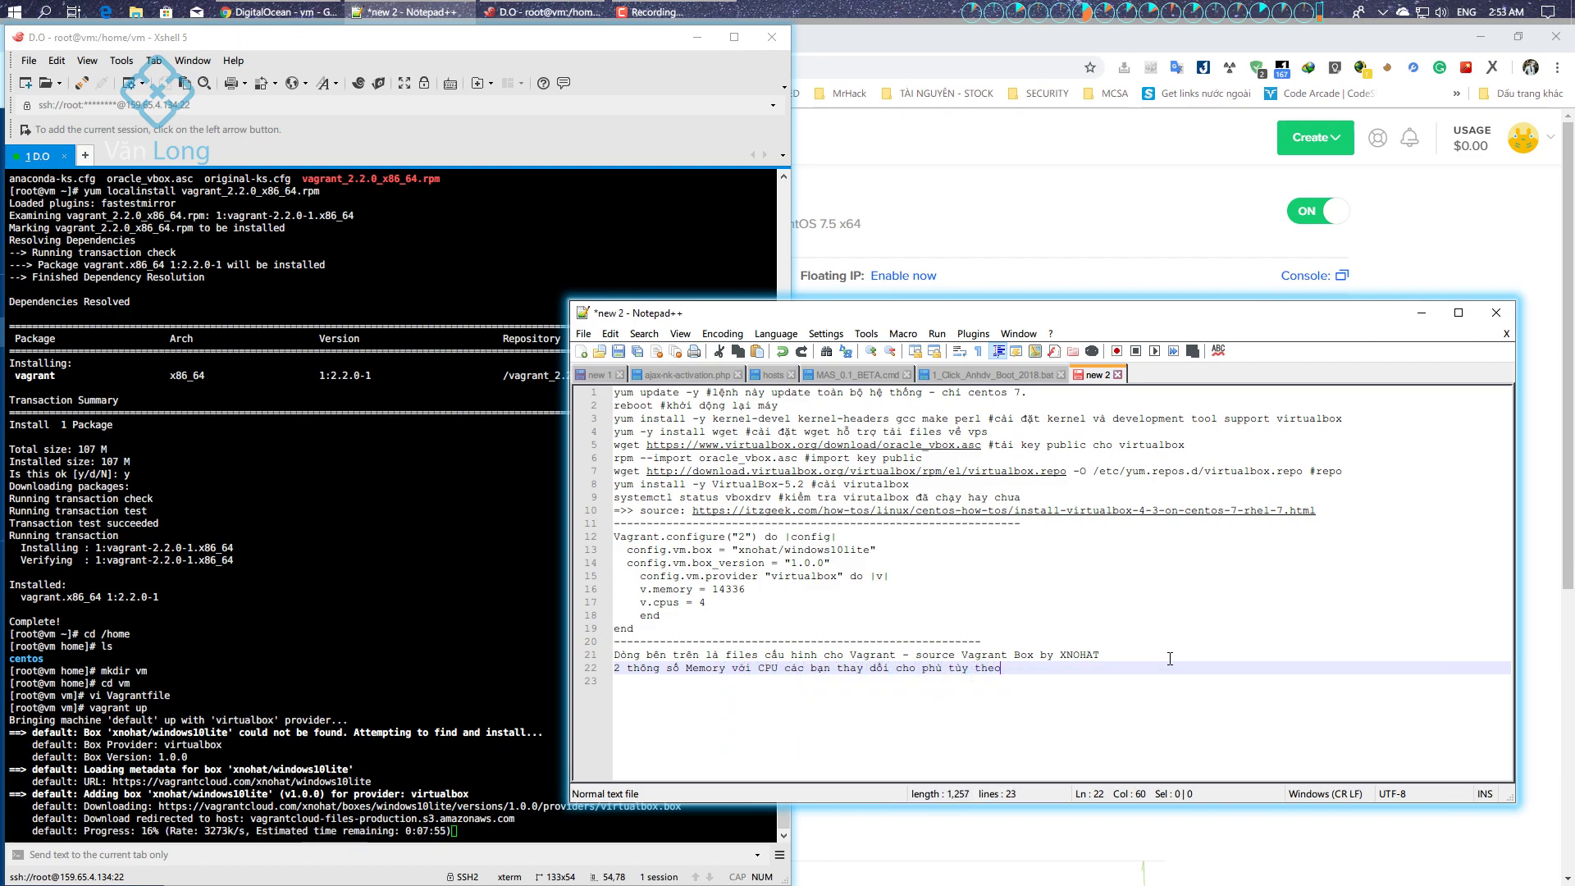
text( cấu hình của má)
text(y Hó)
Add the note line "Ở trên do mình chọn gói 16GB RAM - 6Vcore nên setup như vậy."
key(Return)
text(Ở tr)
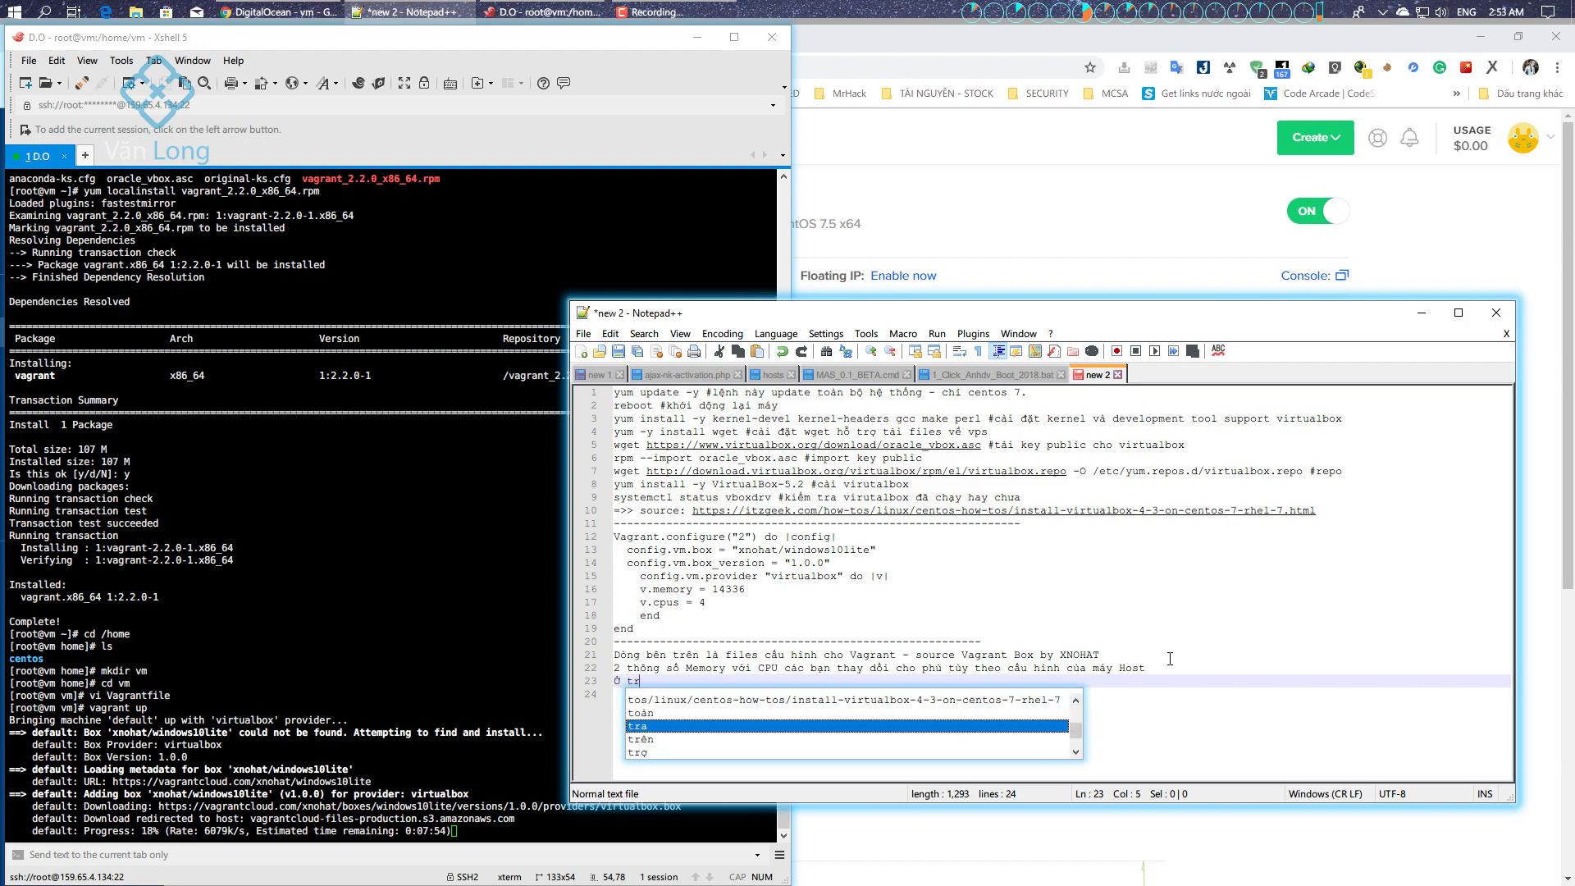
text(ên do mình chọn gọi 16GB RAM - 6Vcore n)
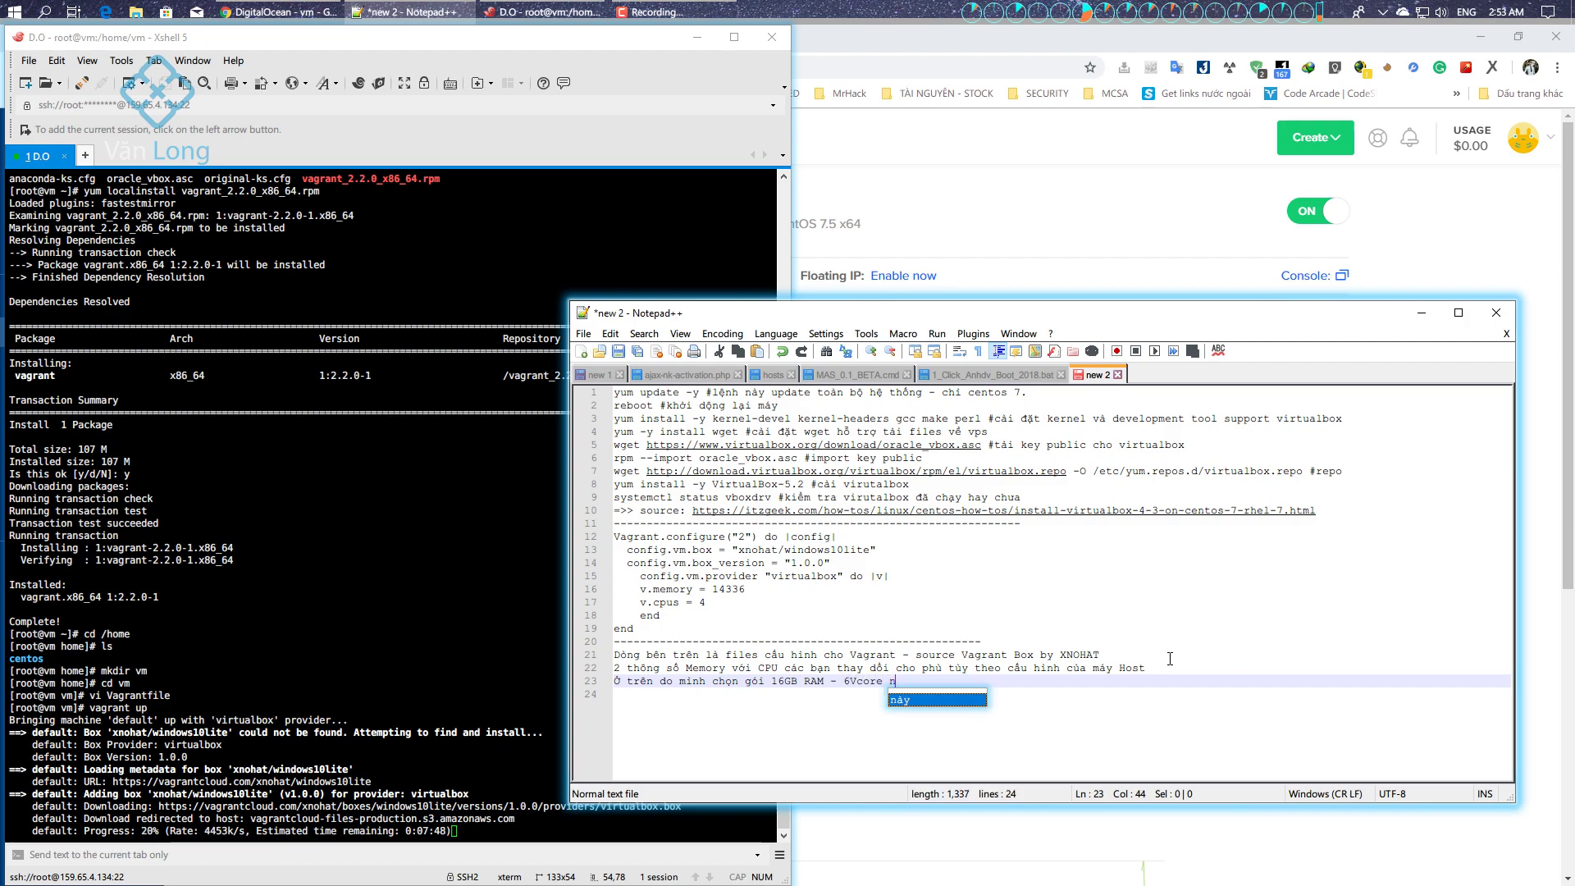
text(ên setup như vậy.)
Add the note line "Lưu ý: cấu hình cho máy Guest không thể lớn hơn tài nguyên của máy Host..."
key(Return)
text(Lưu ý: cấu hình ch)
text(Guest không thể lớn )
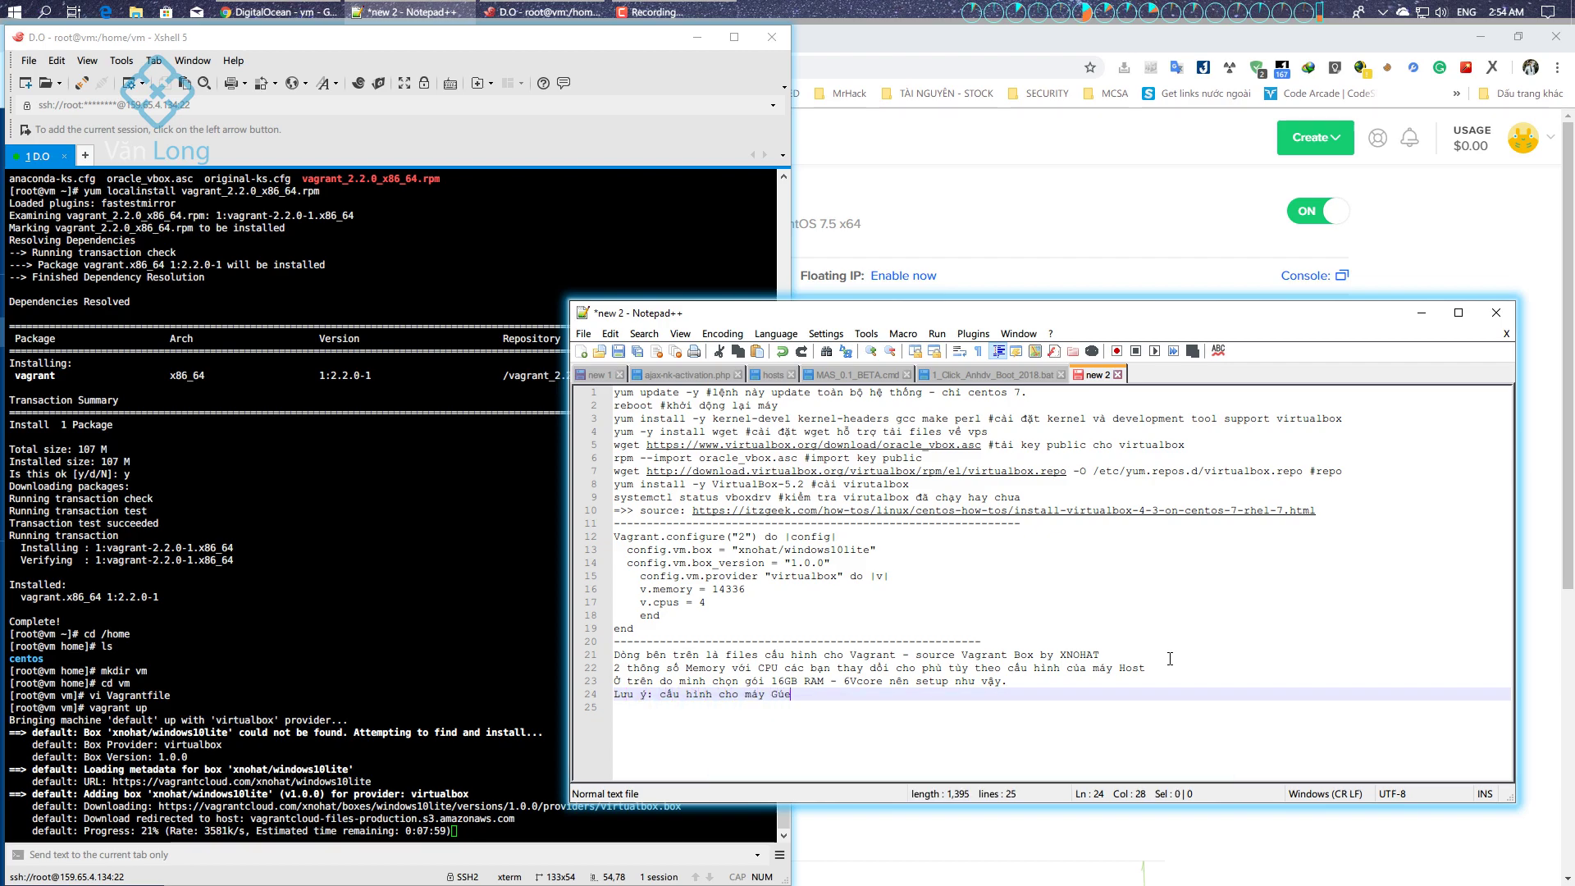
text(hơn t)
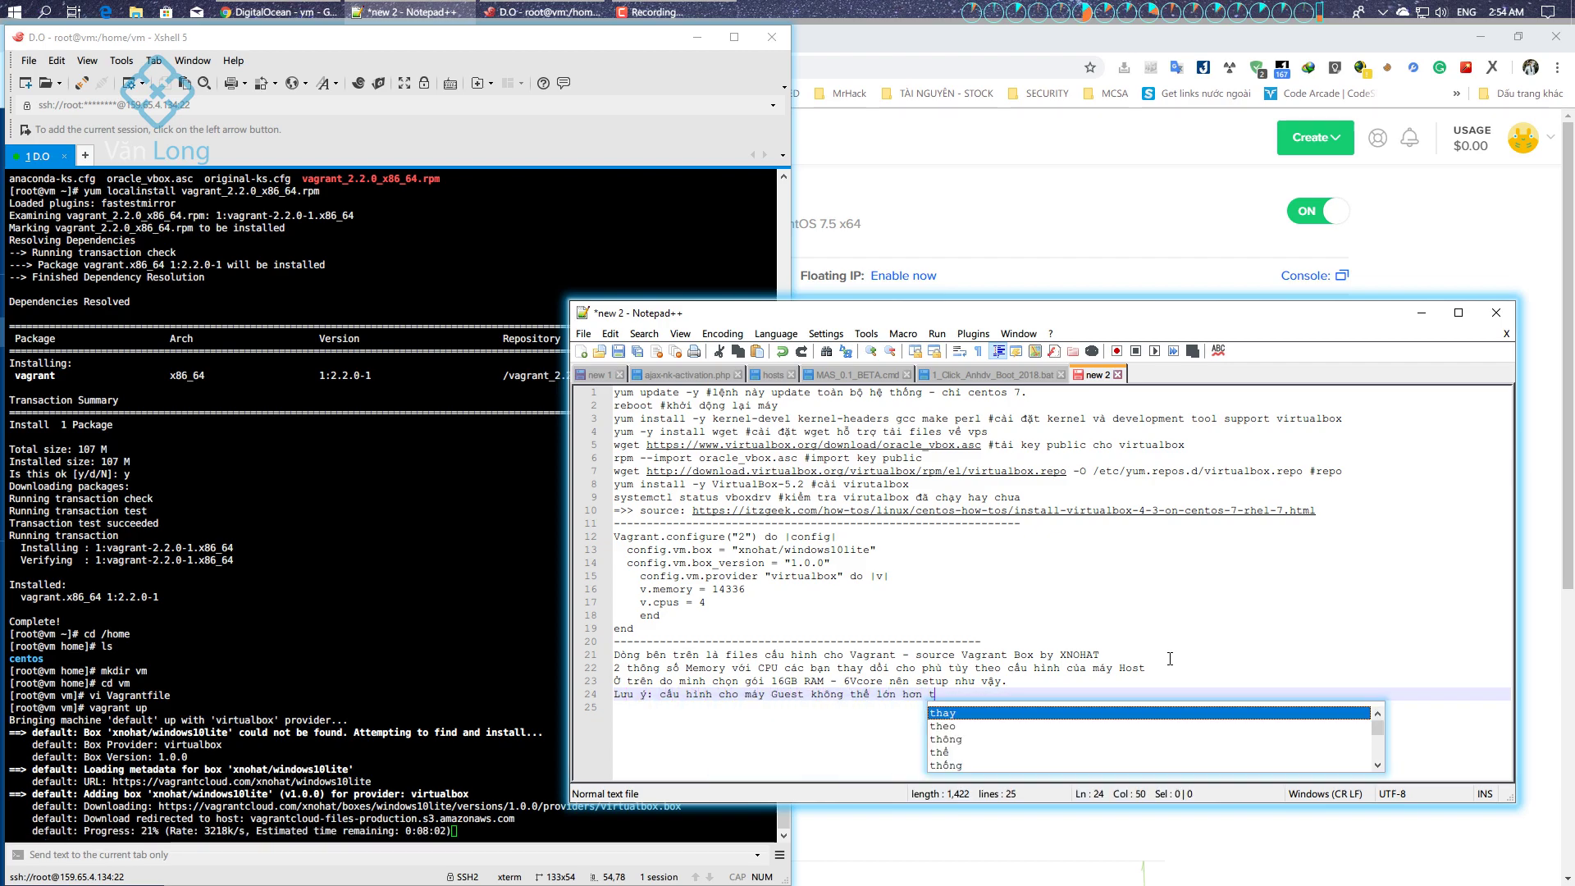
text(ài nguyên của máy Host...)
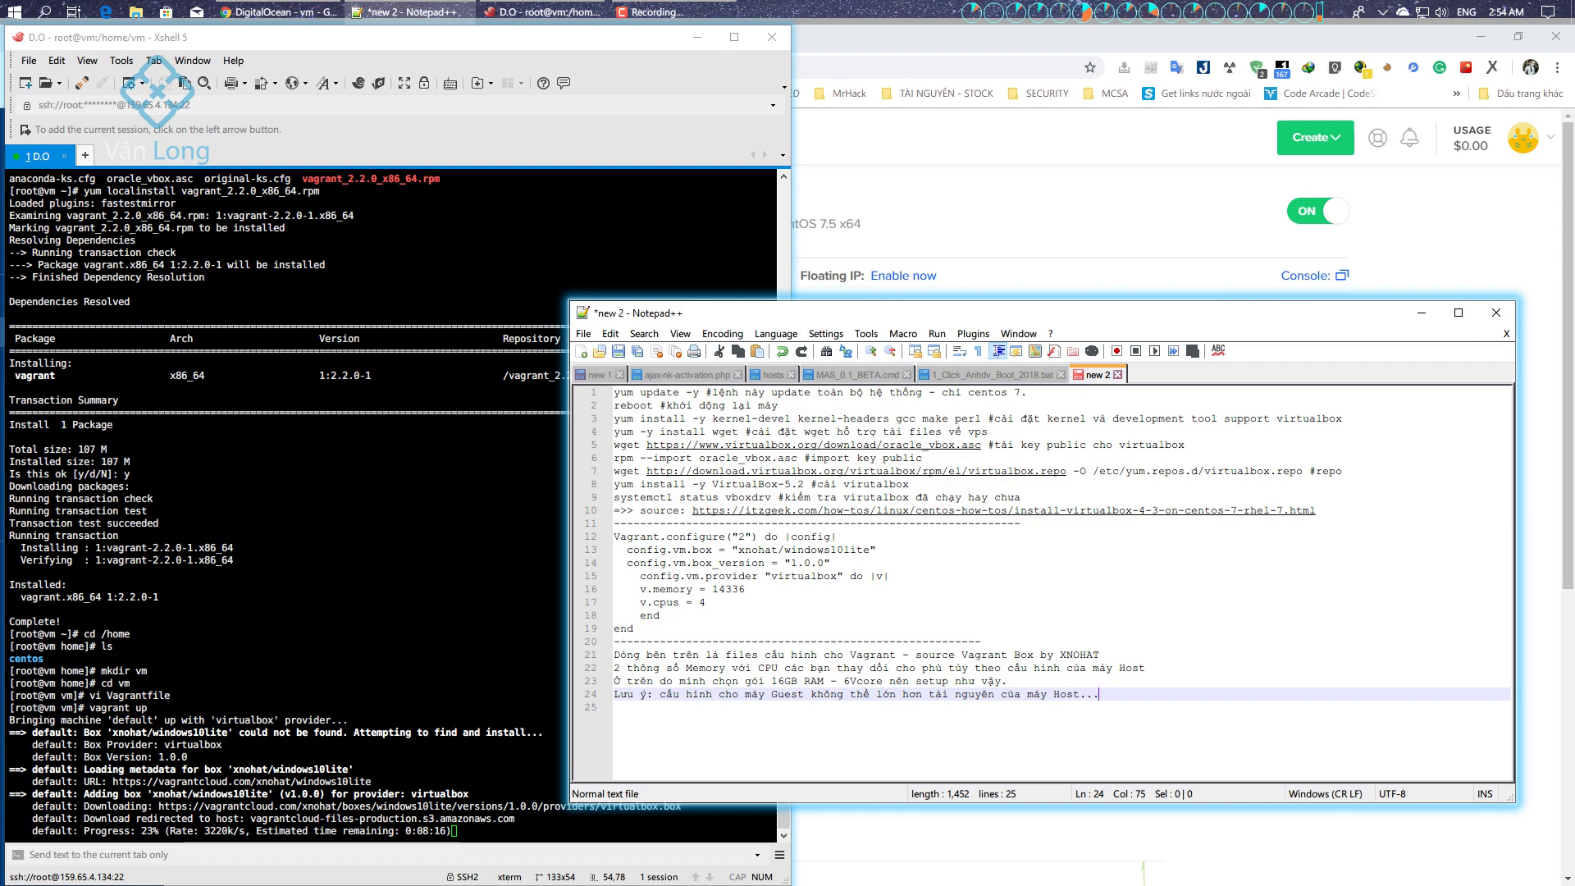
Switch to Xshell, open a second D.O session alongside the first, and run top in it
mouse_move(683, 10)
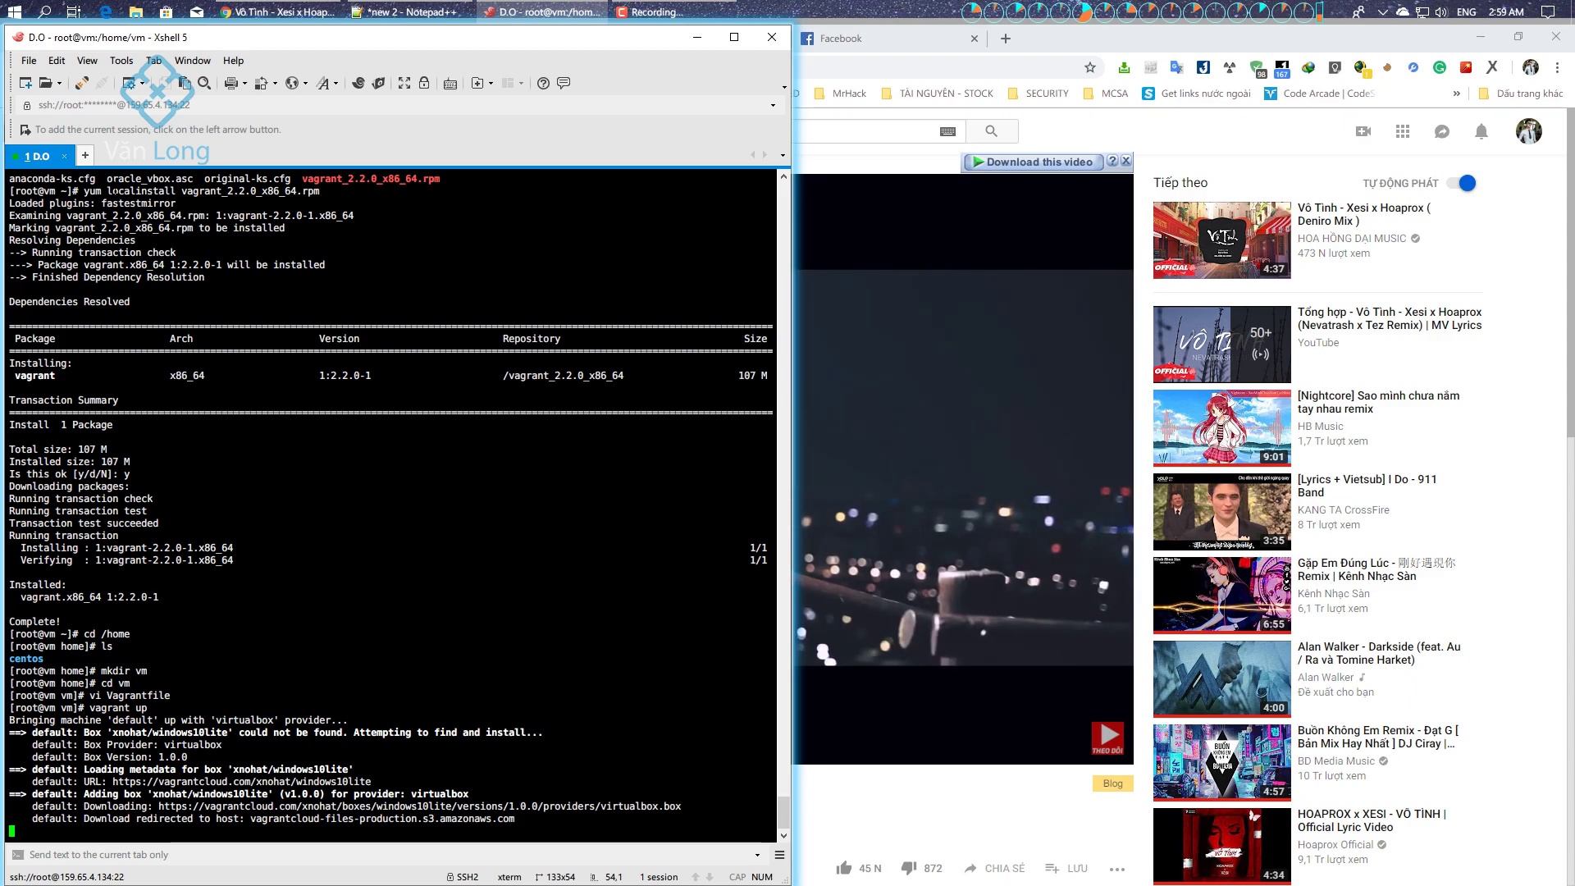
click(84, 155)
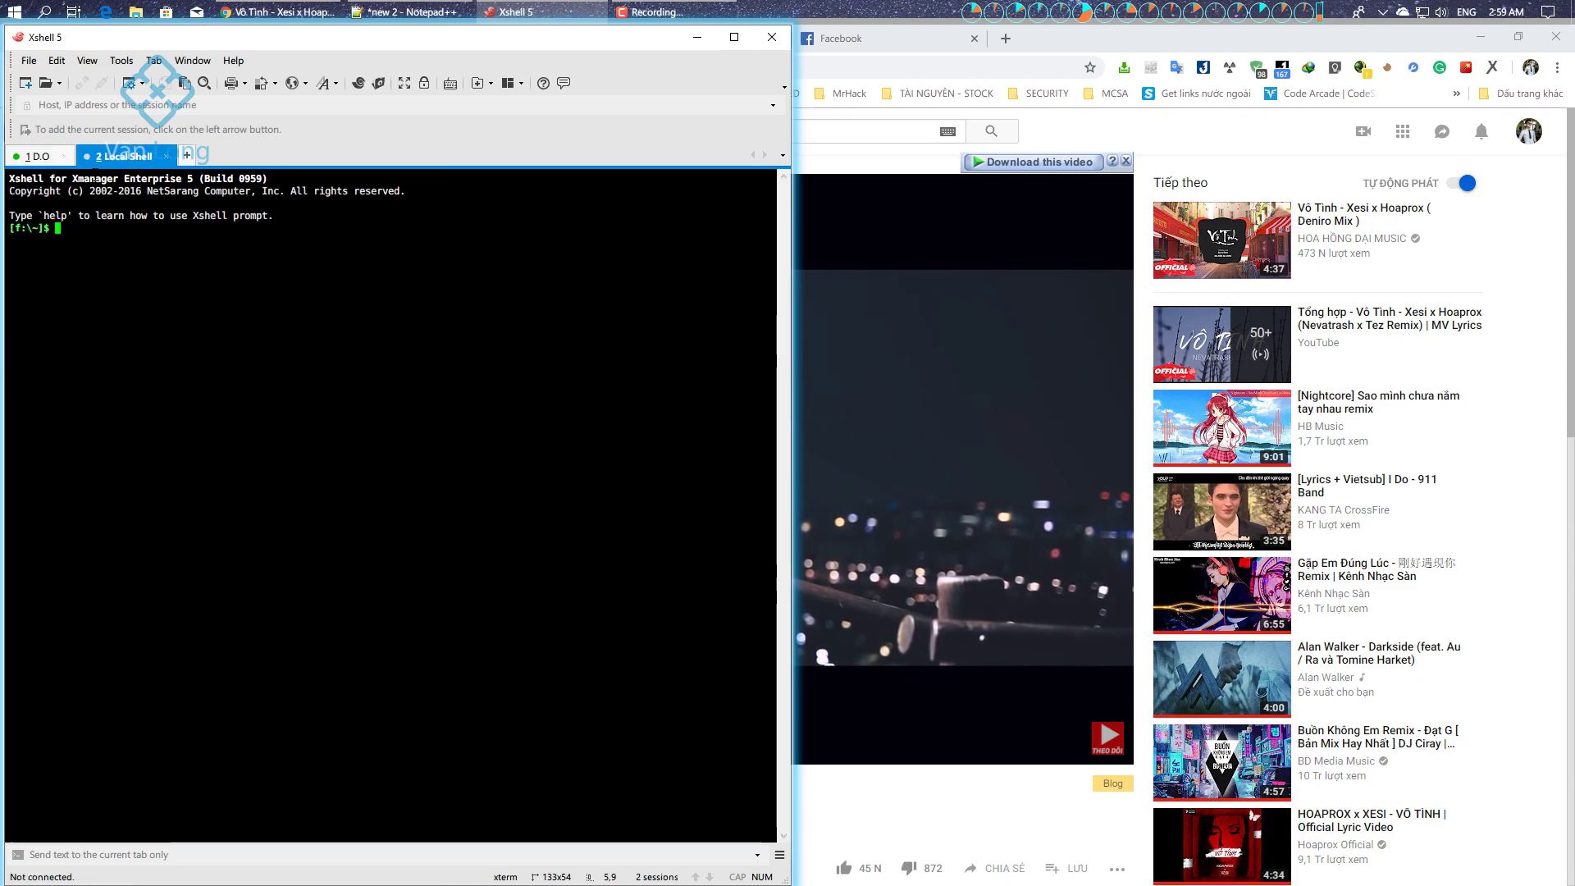
click(45, 83)
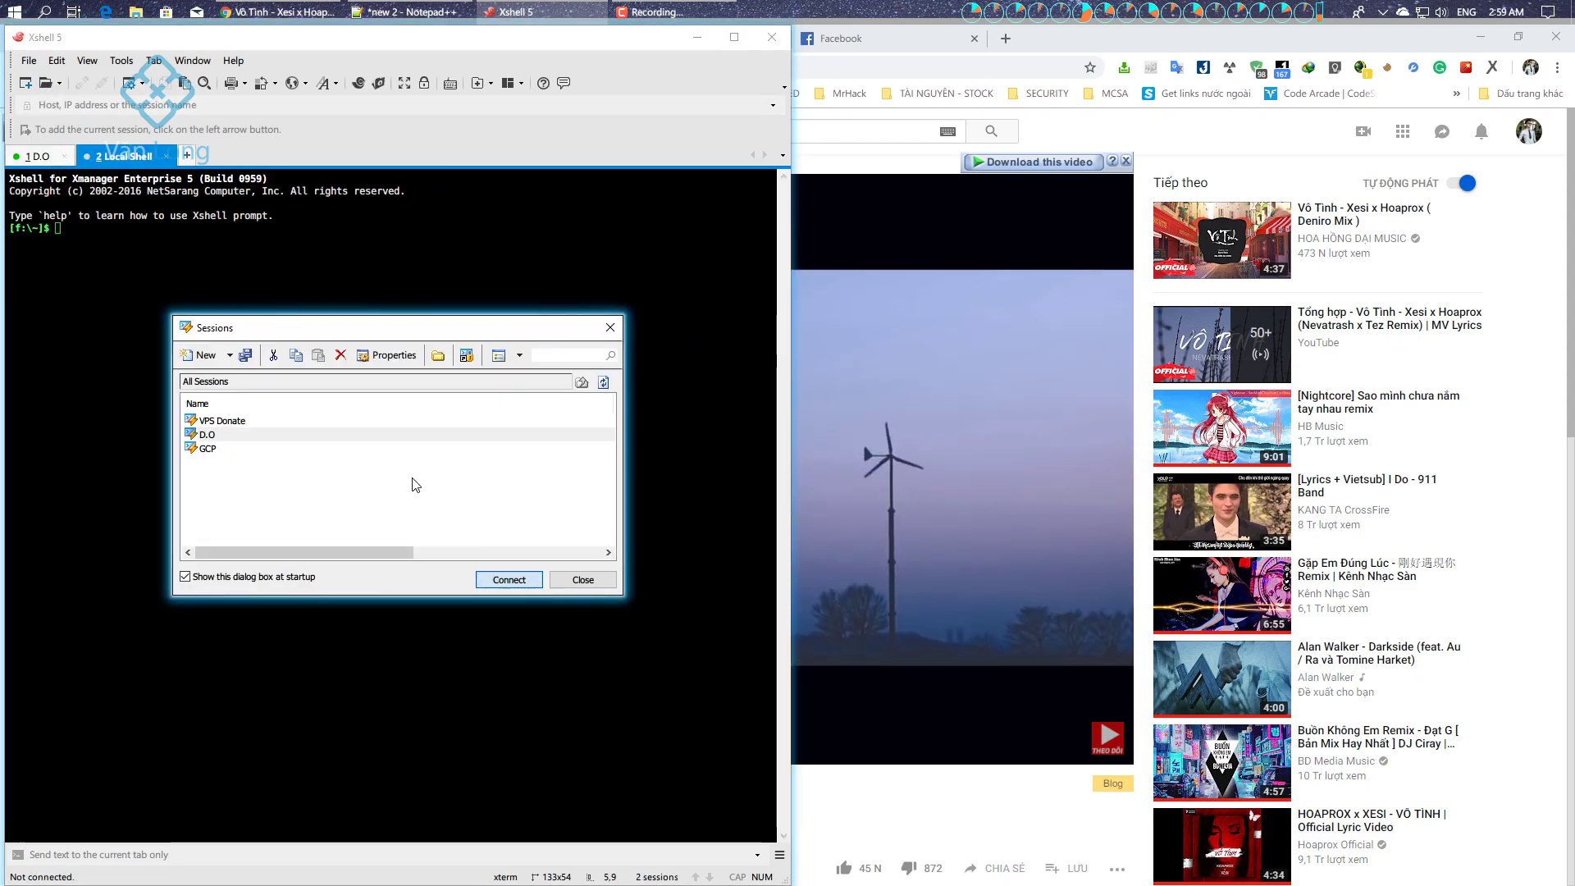
key(Return)
click(30, 155)
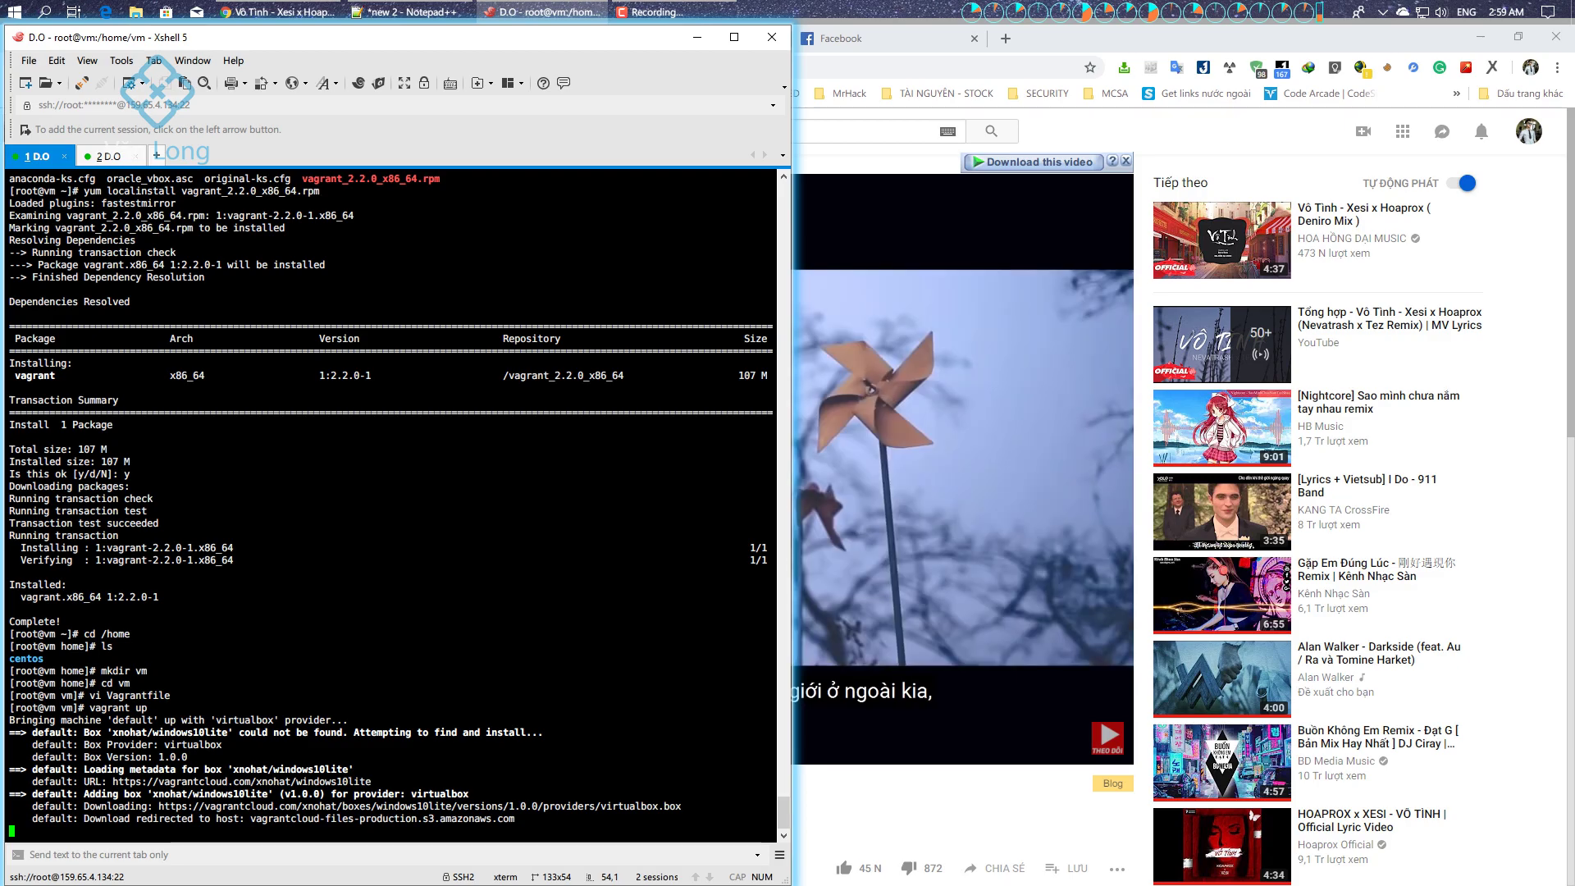
click(109, 156)
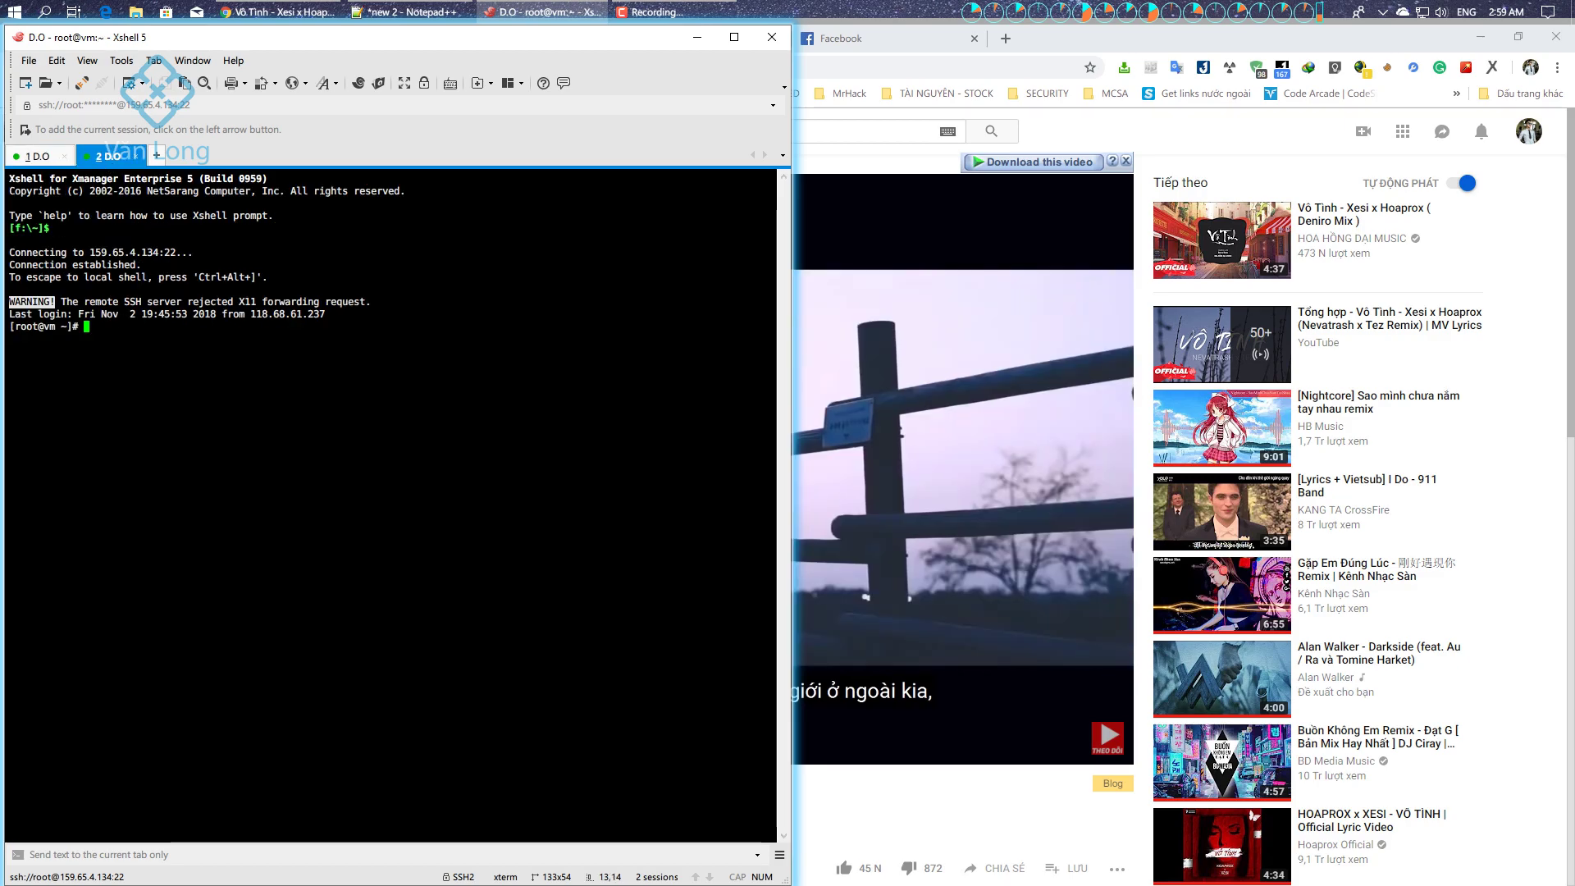
text(top)
key(Return)
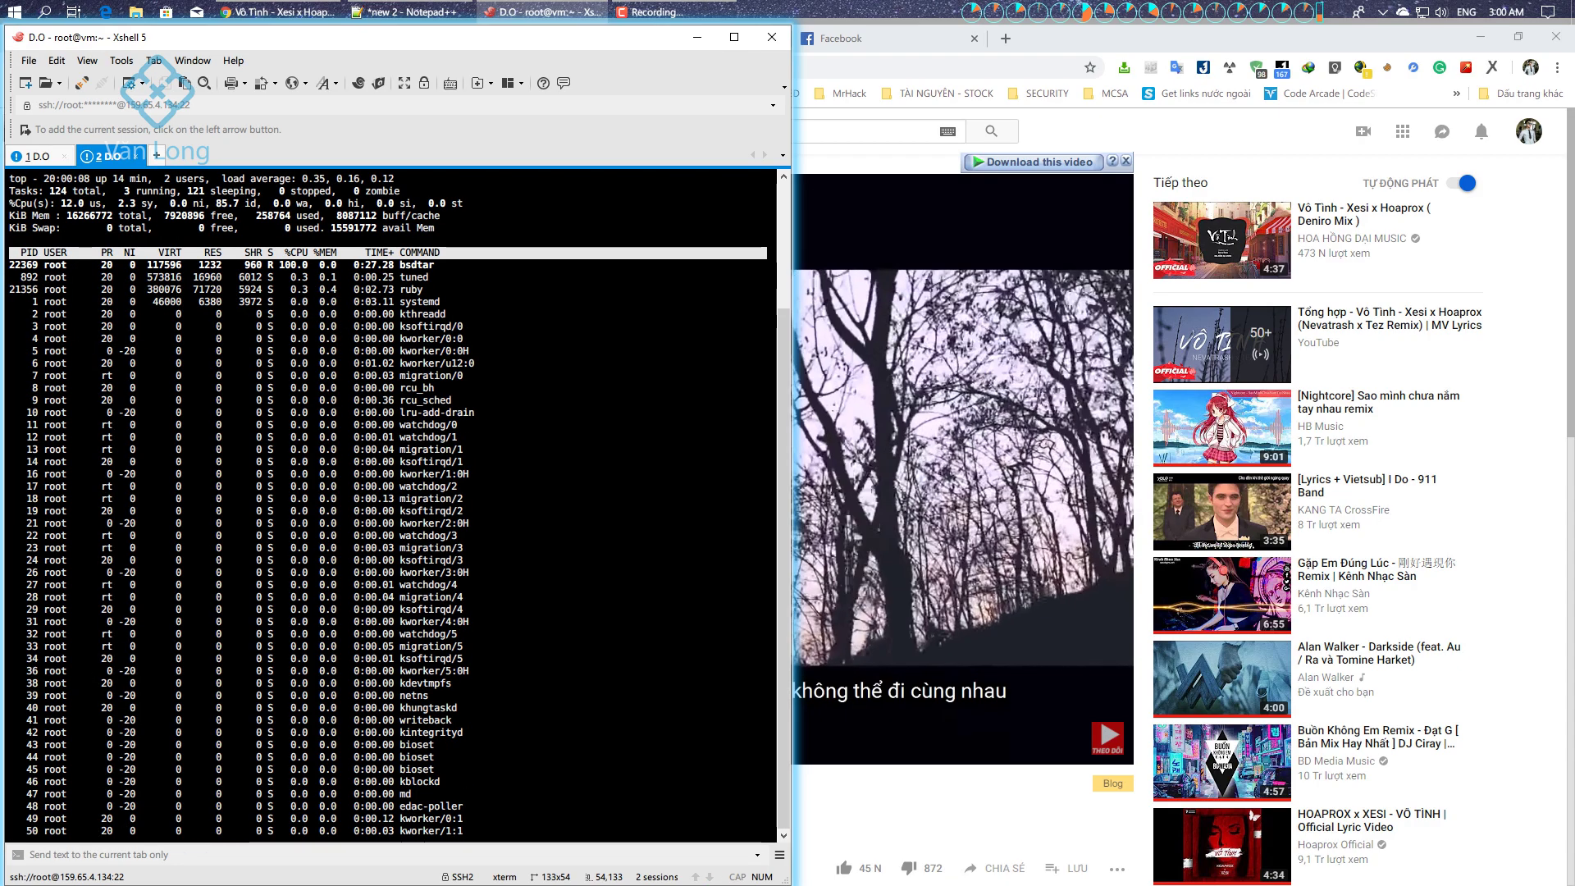
Return to the first session running vagrant up and maximize the Xshell window to follow its output
click(41, 156)
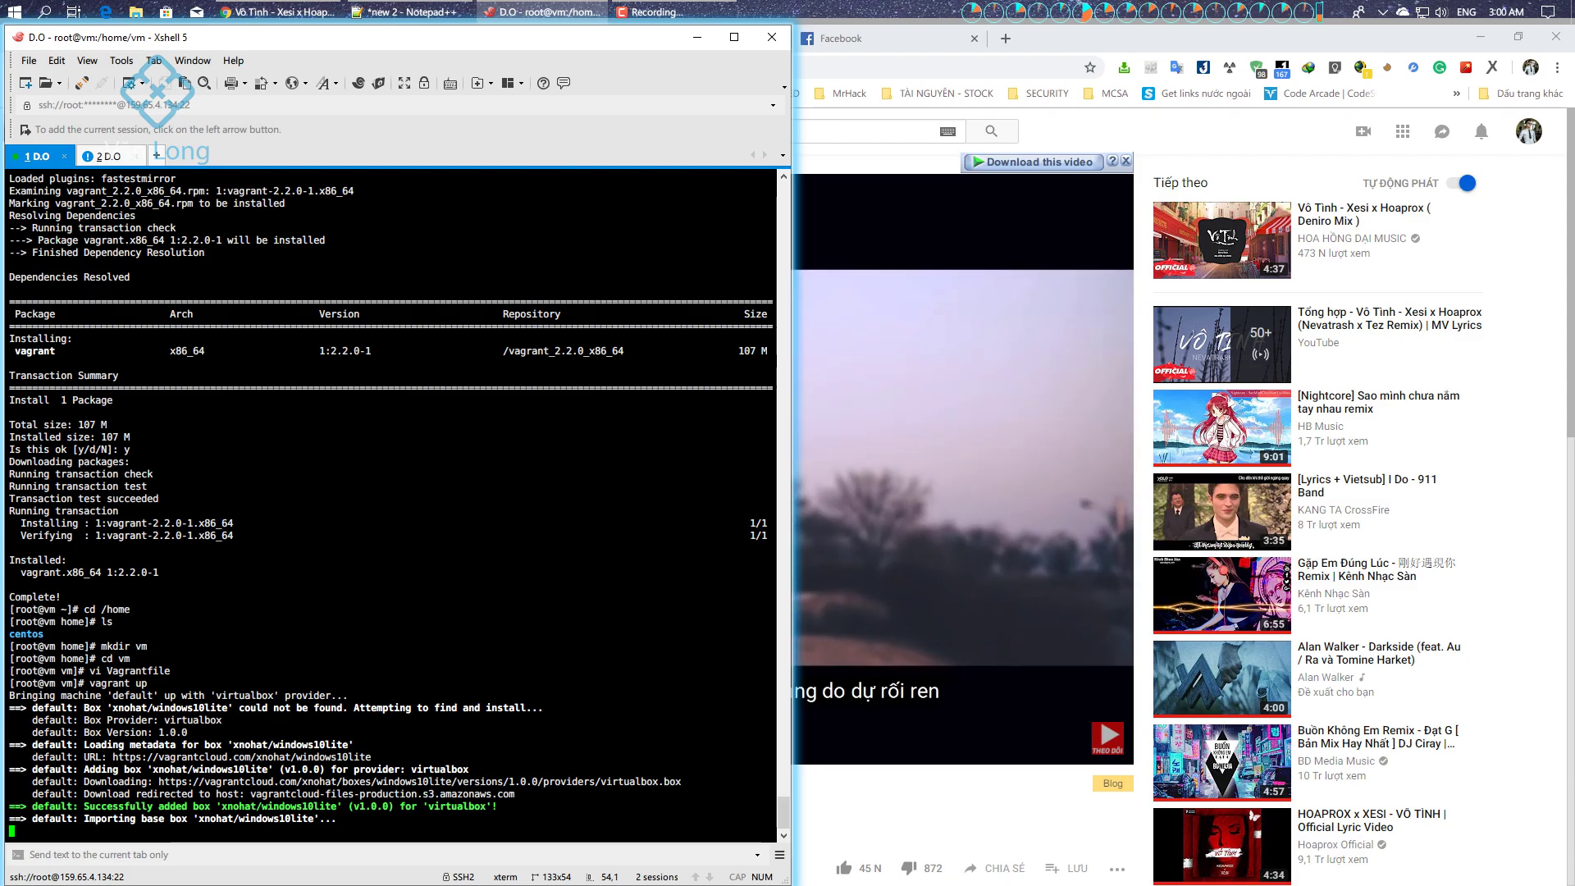
drag(791, 366, 1304, 360)
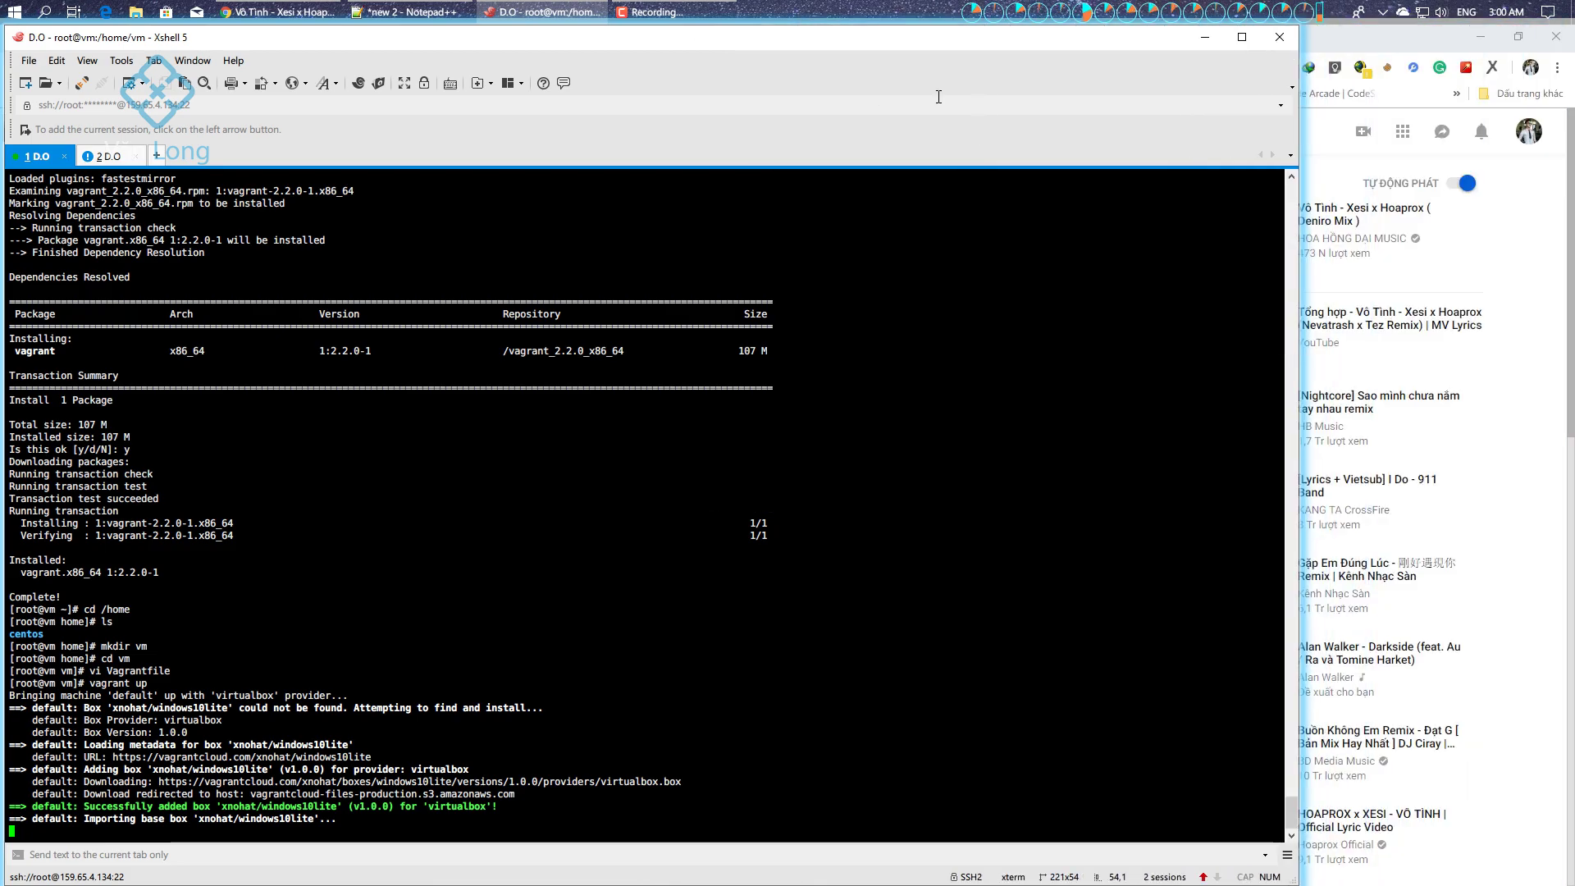
double_click(769, 43)
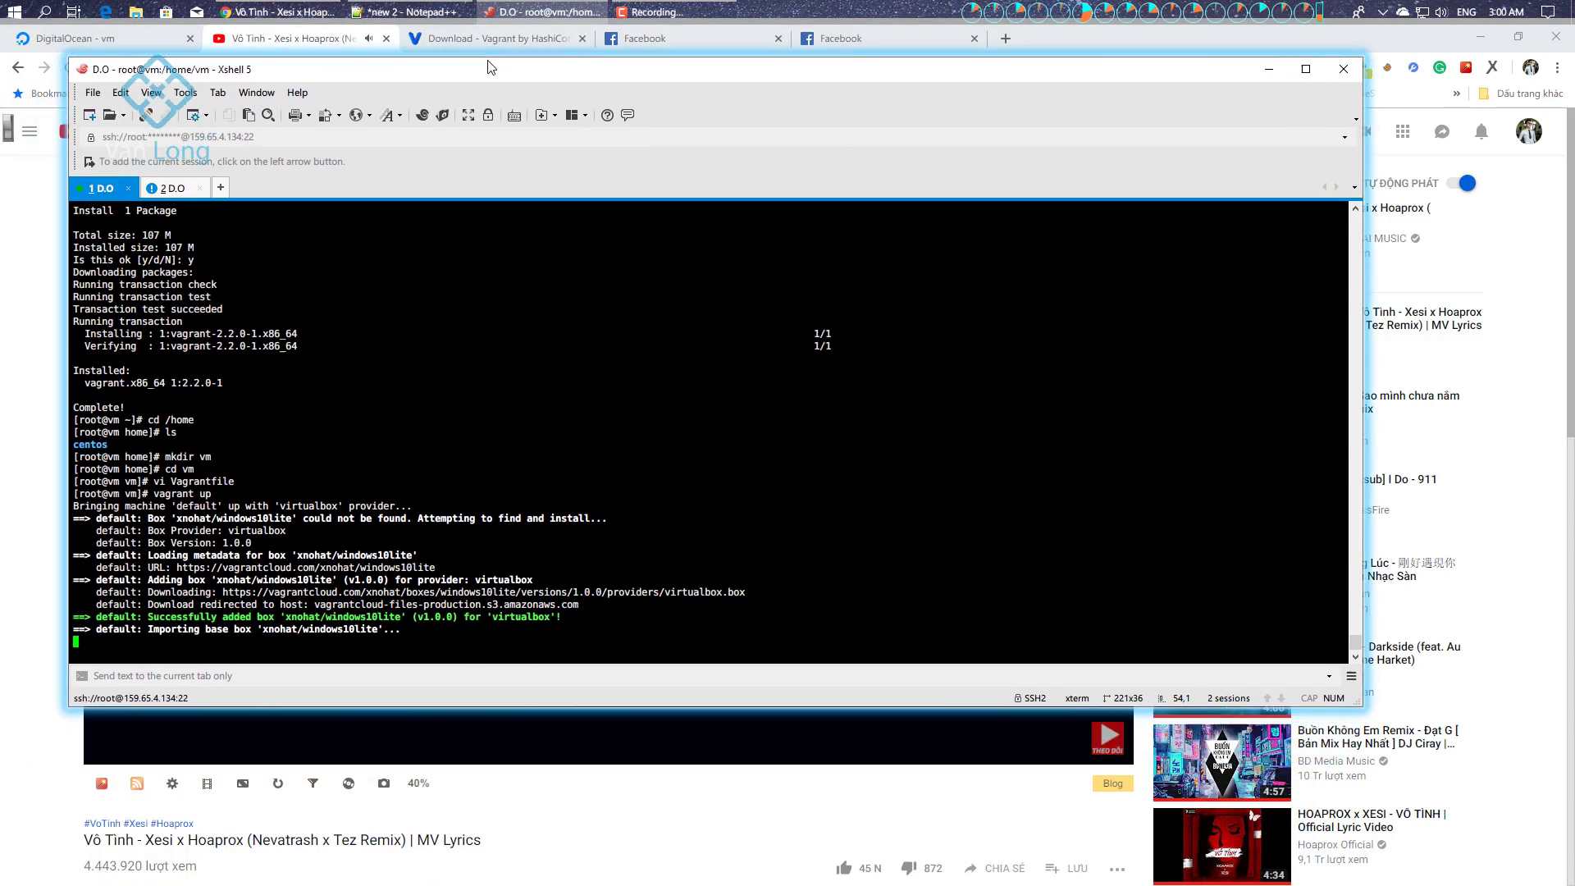
double_click(420, 140)
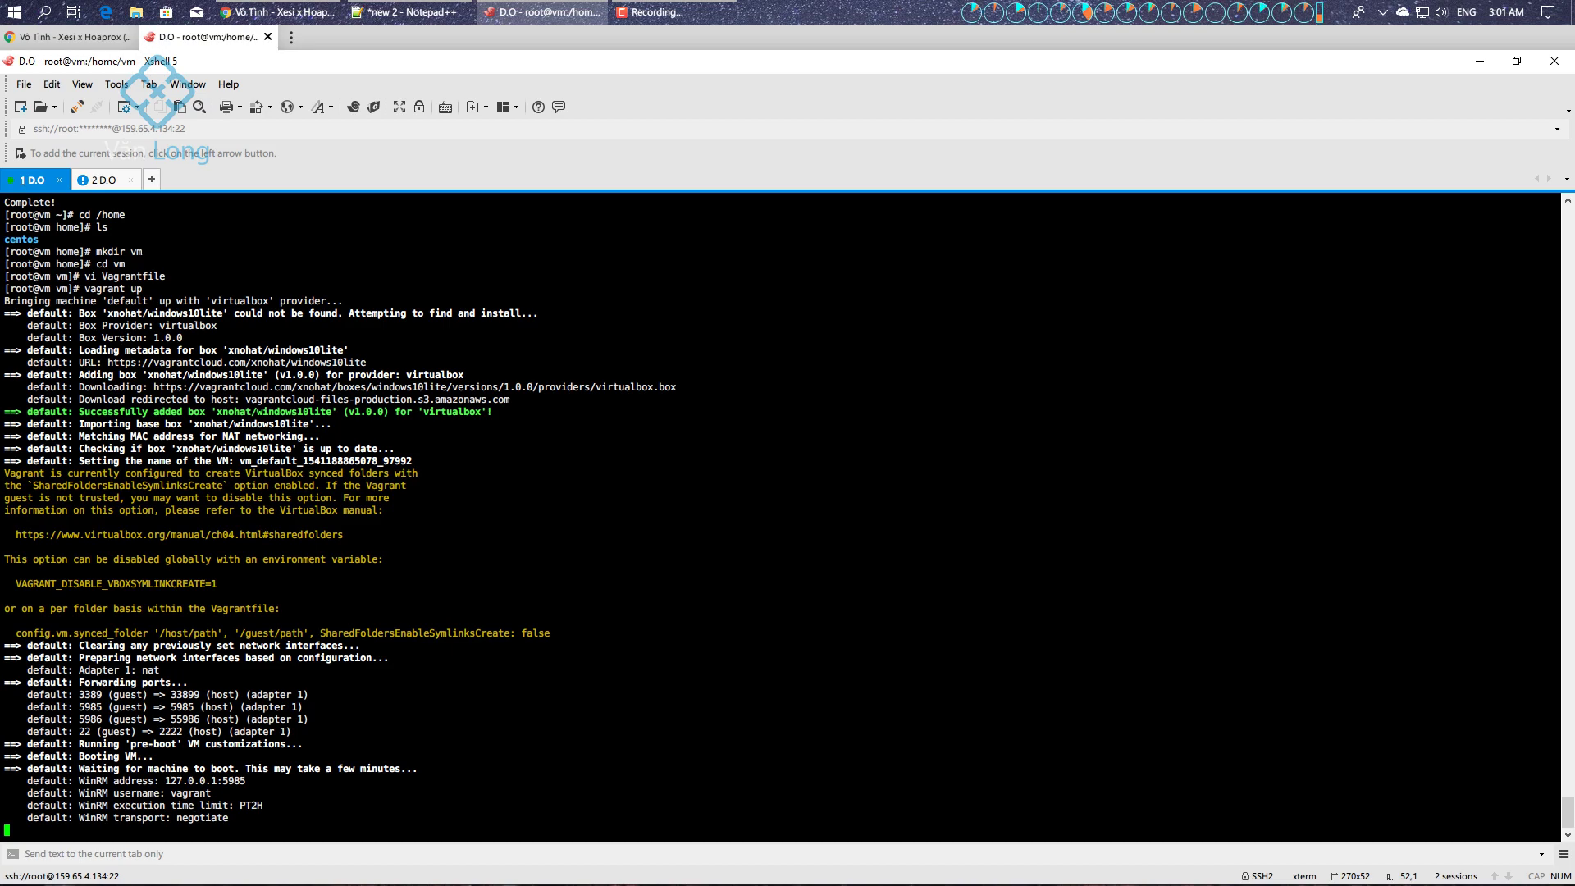
Compare the CPU and memory load in the second session's top with the virtual machine's boot progress in the vagrant up output
click(101, 180)
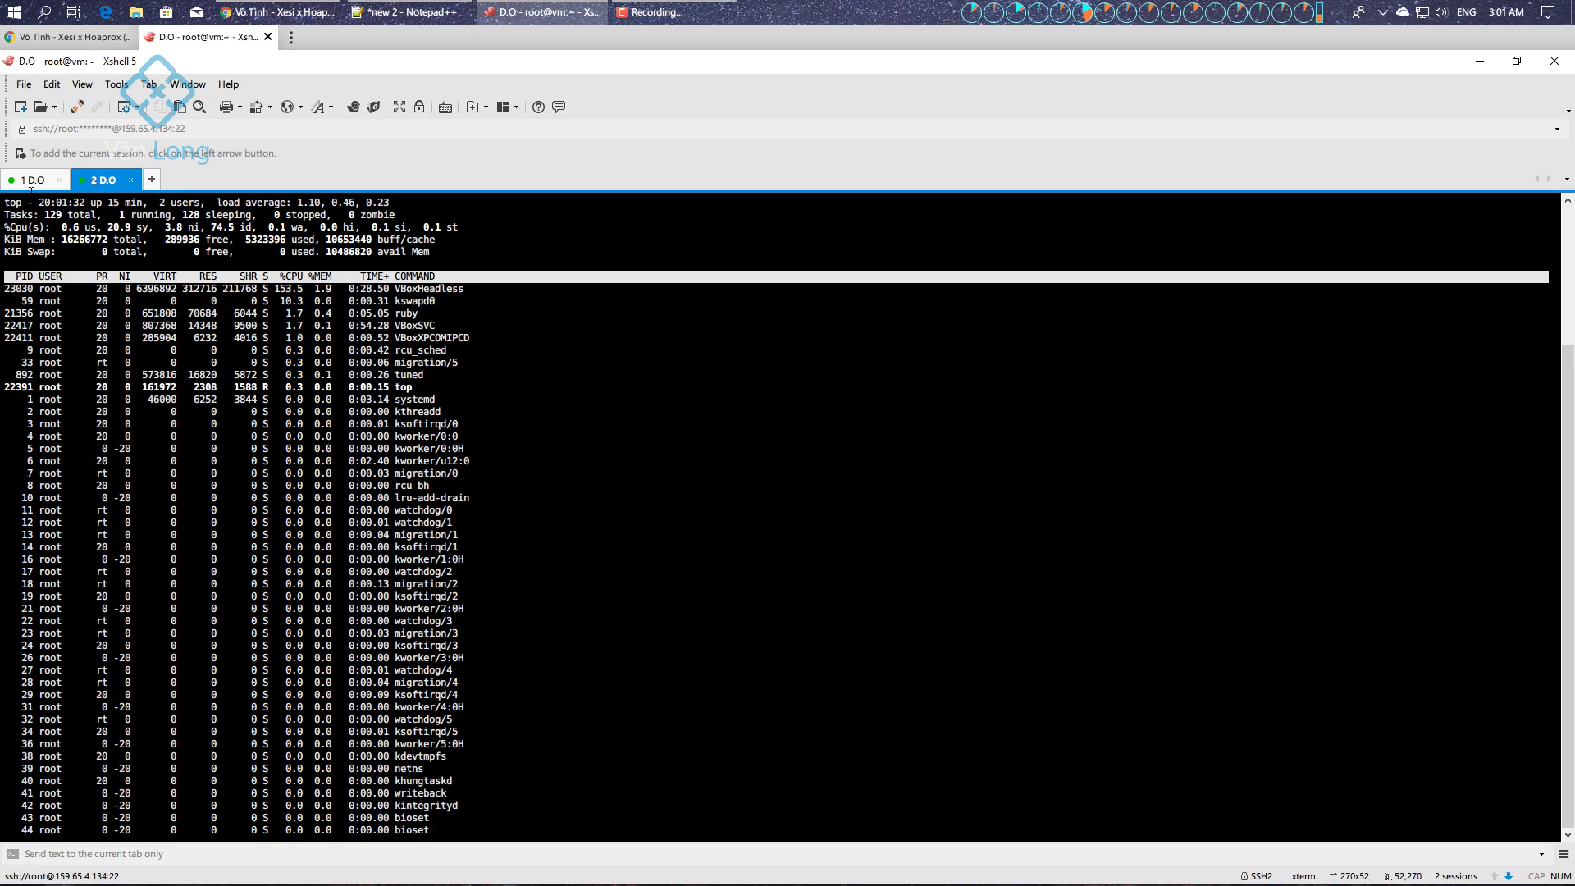
click(31, 182)
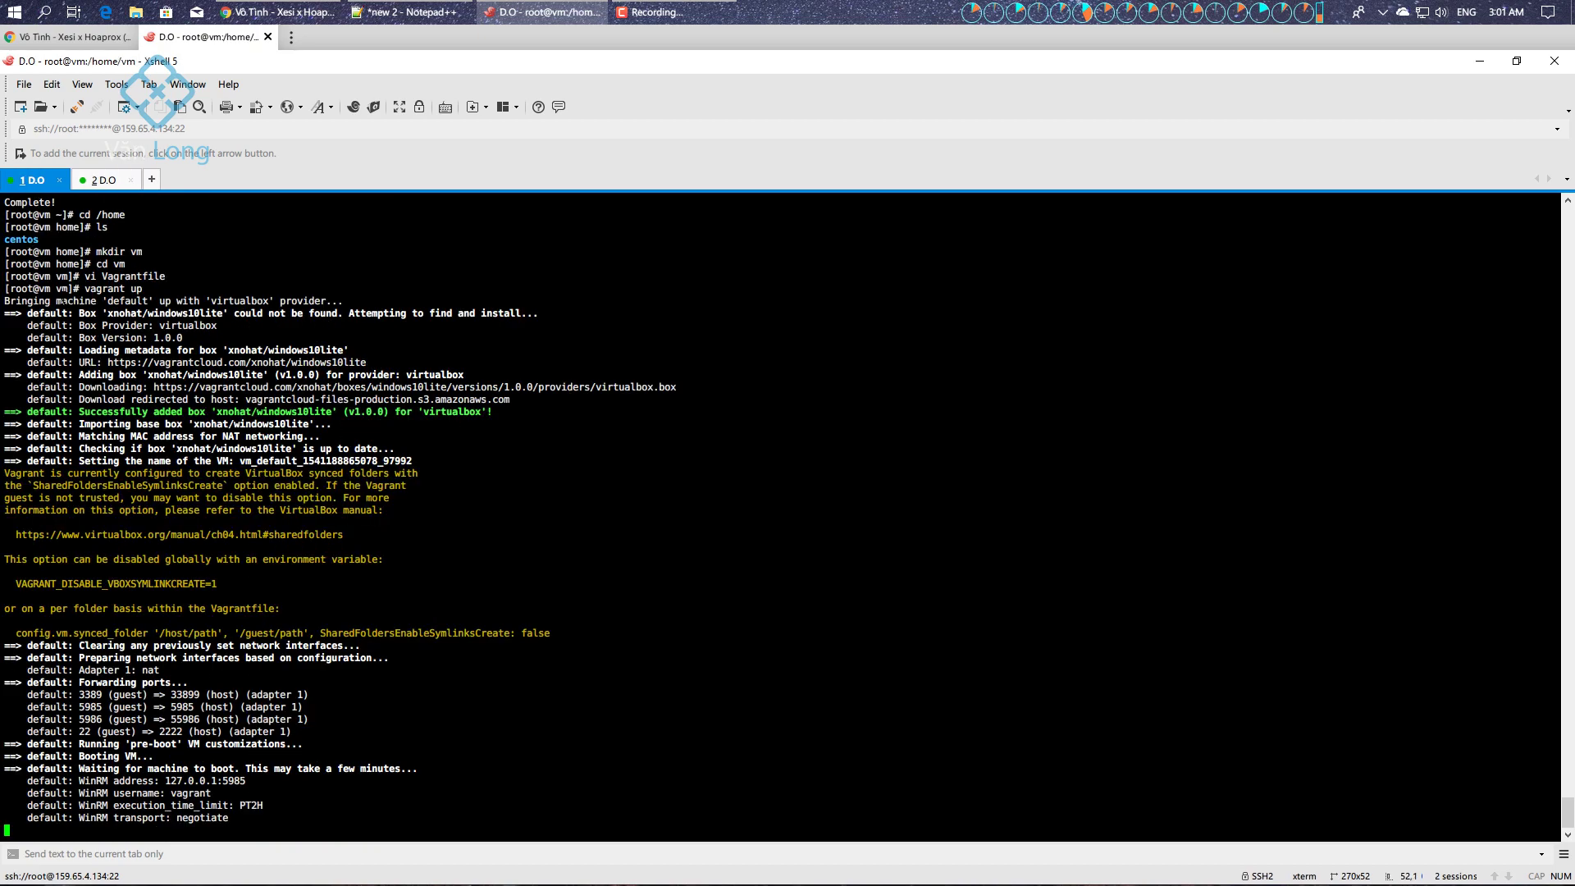
click(100, 180)
click(30, 181)
click(113, 181)
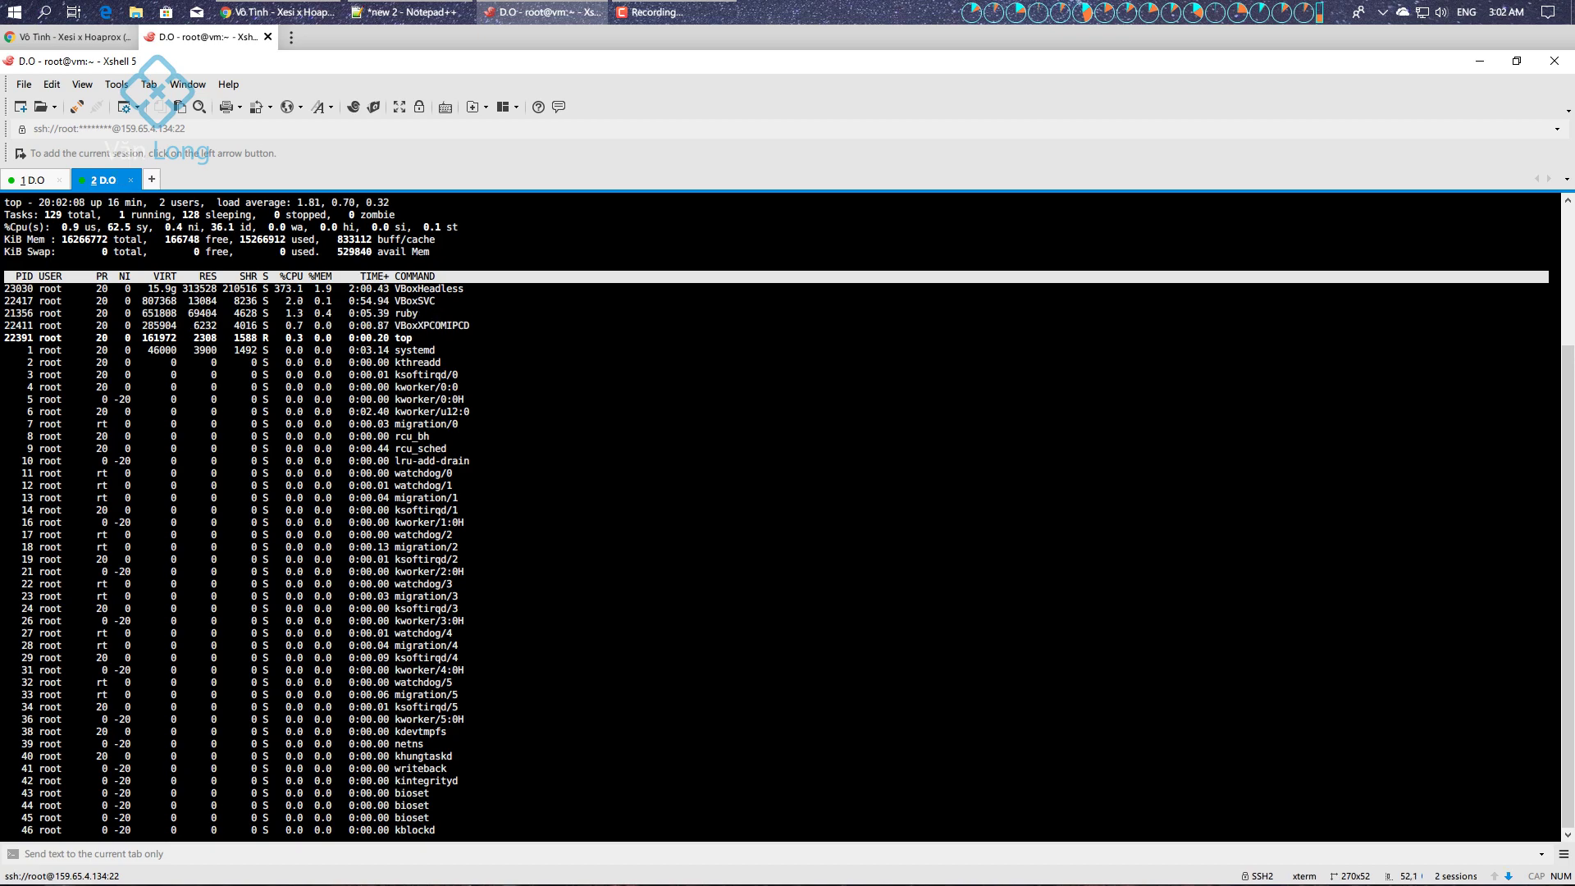
double_click(283, 288)
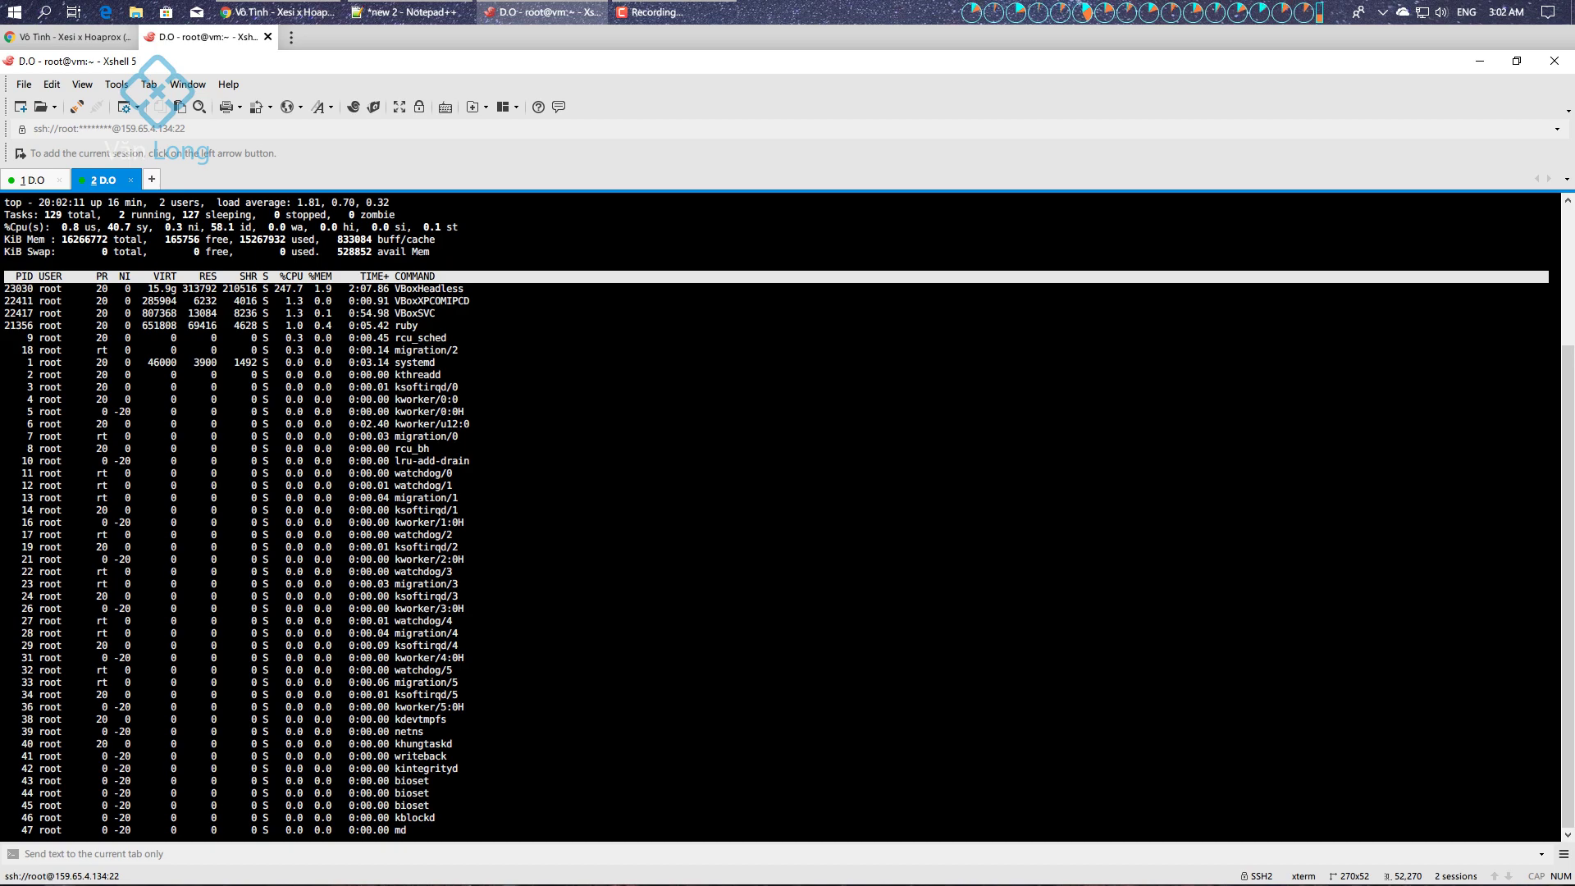
click(33, 182)
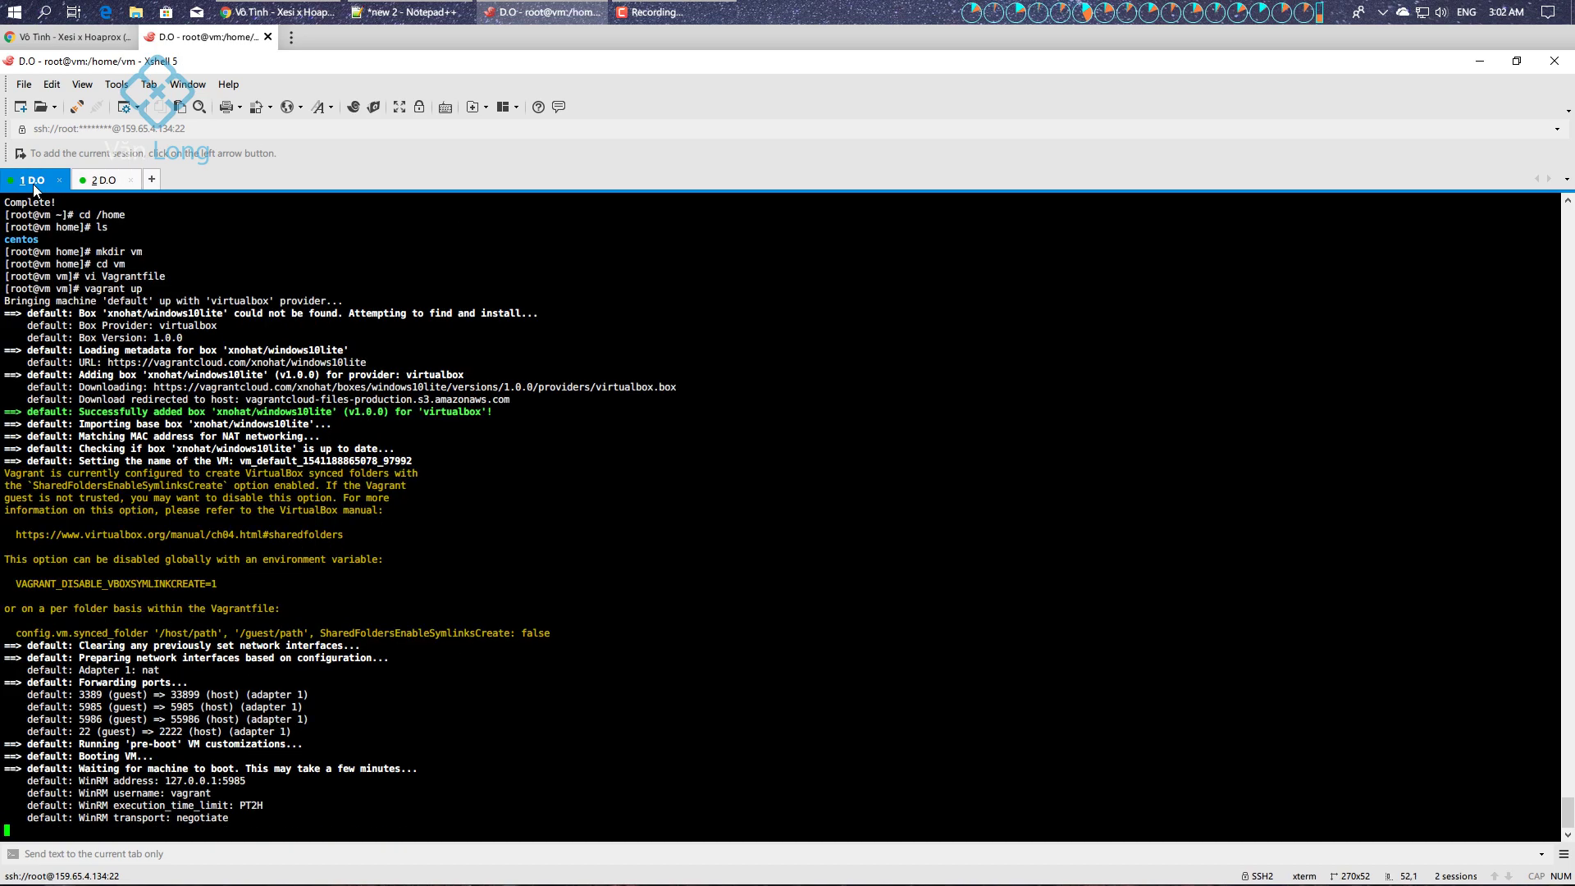
click(104, 180)
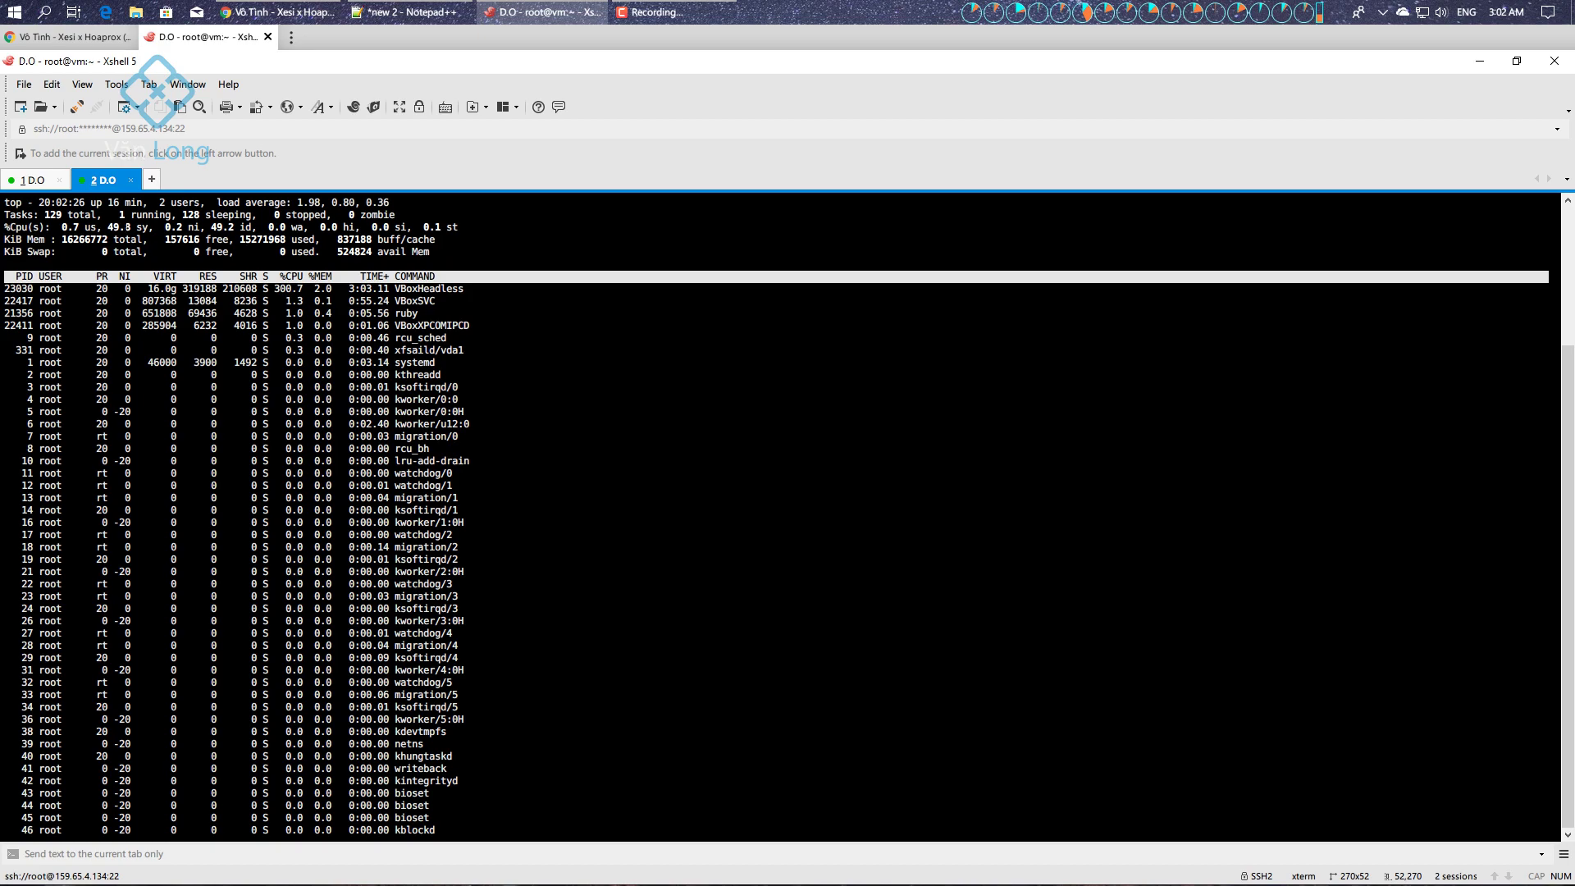
triple_click(91, 228)
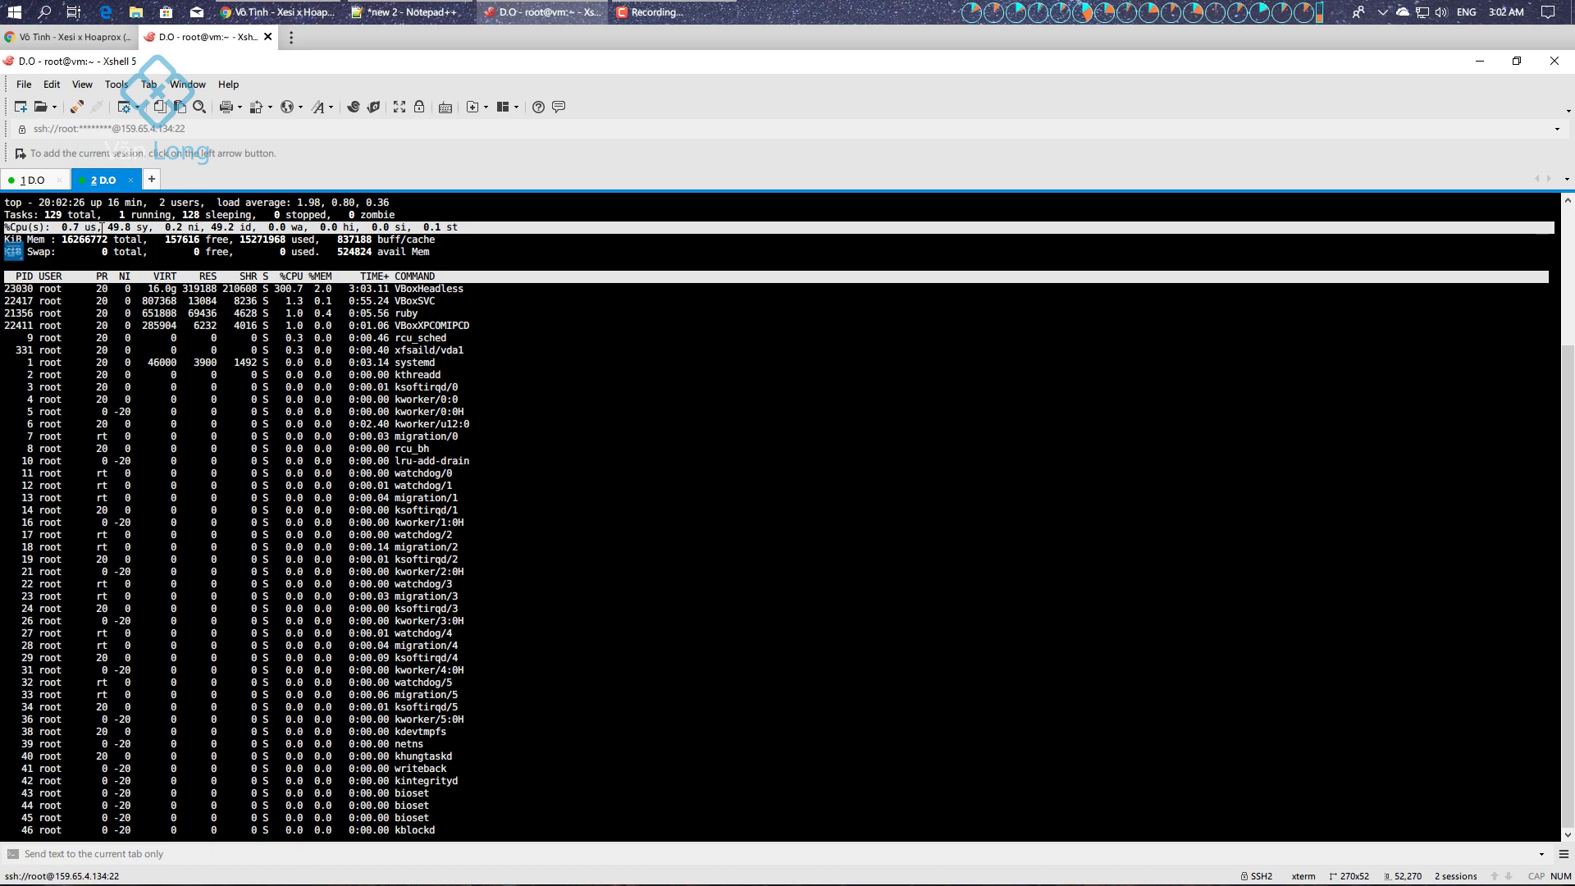
click(35, 178)
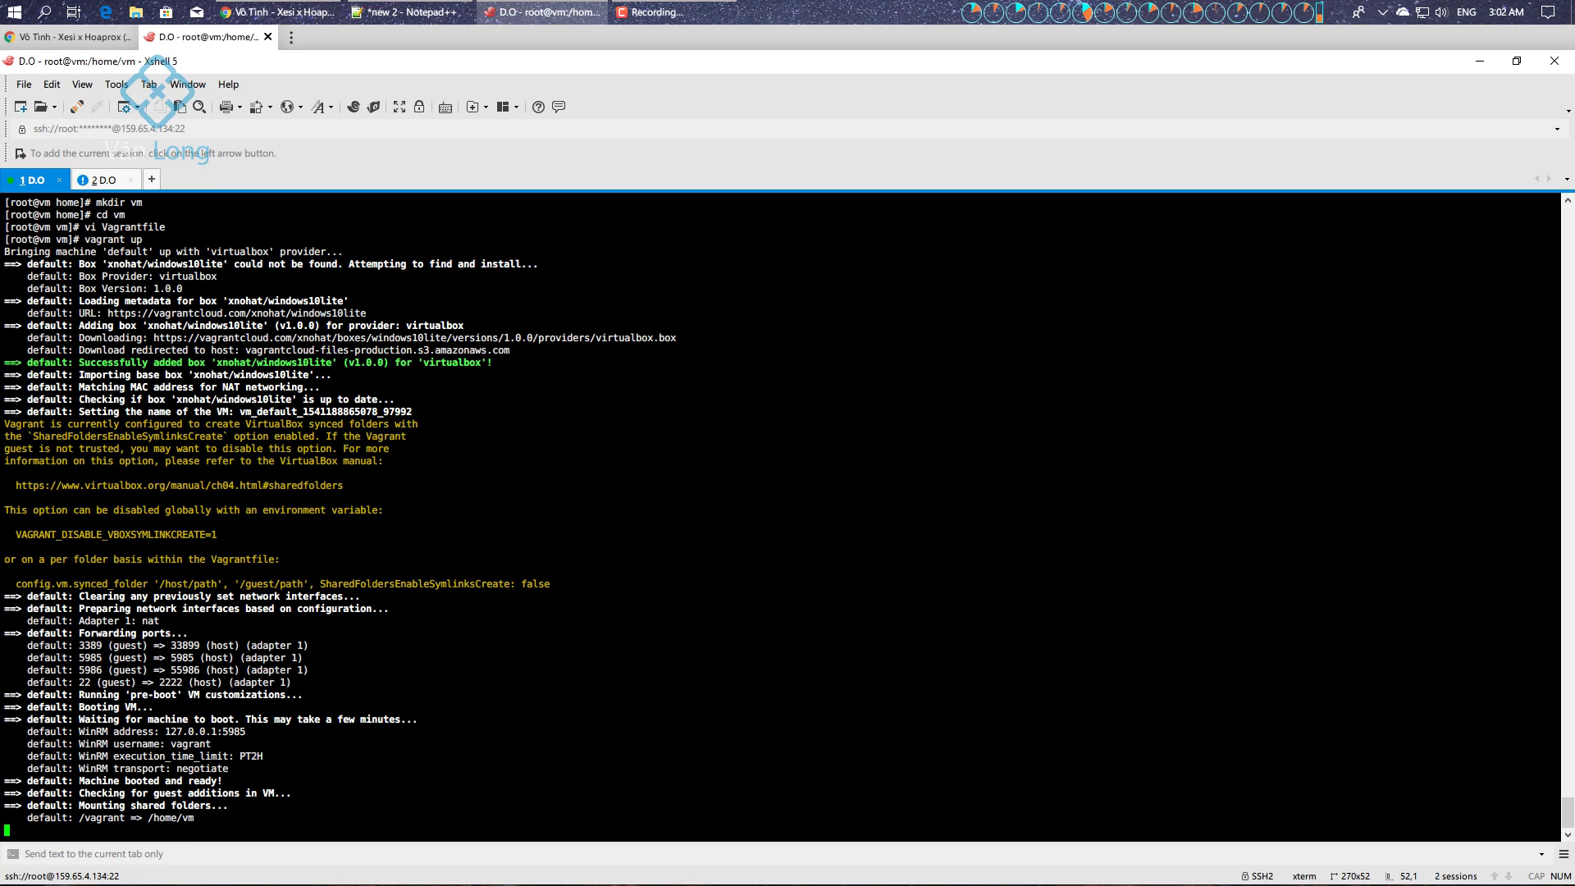
drag(205, 768, 205, 780)
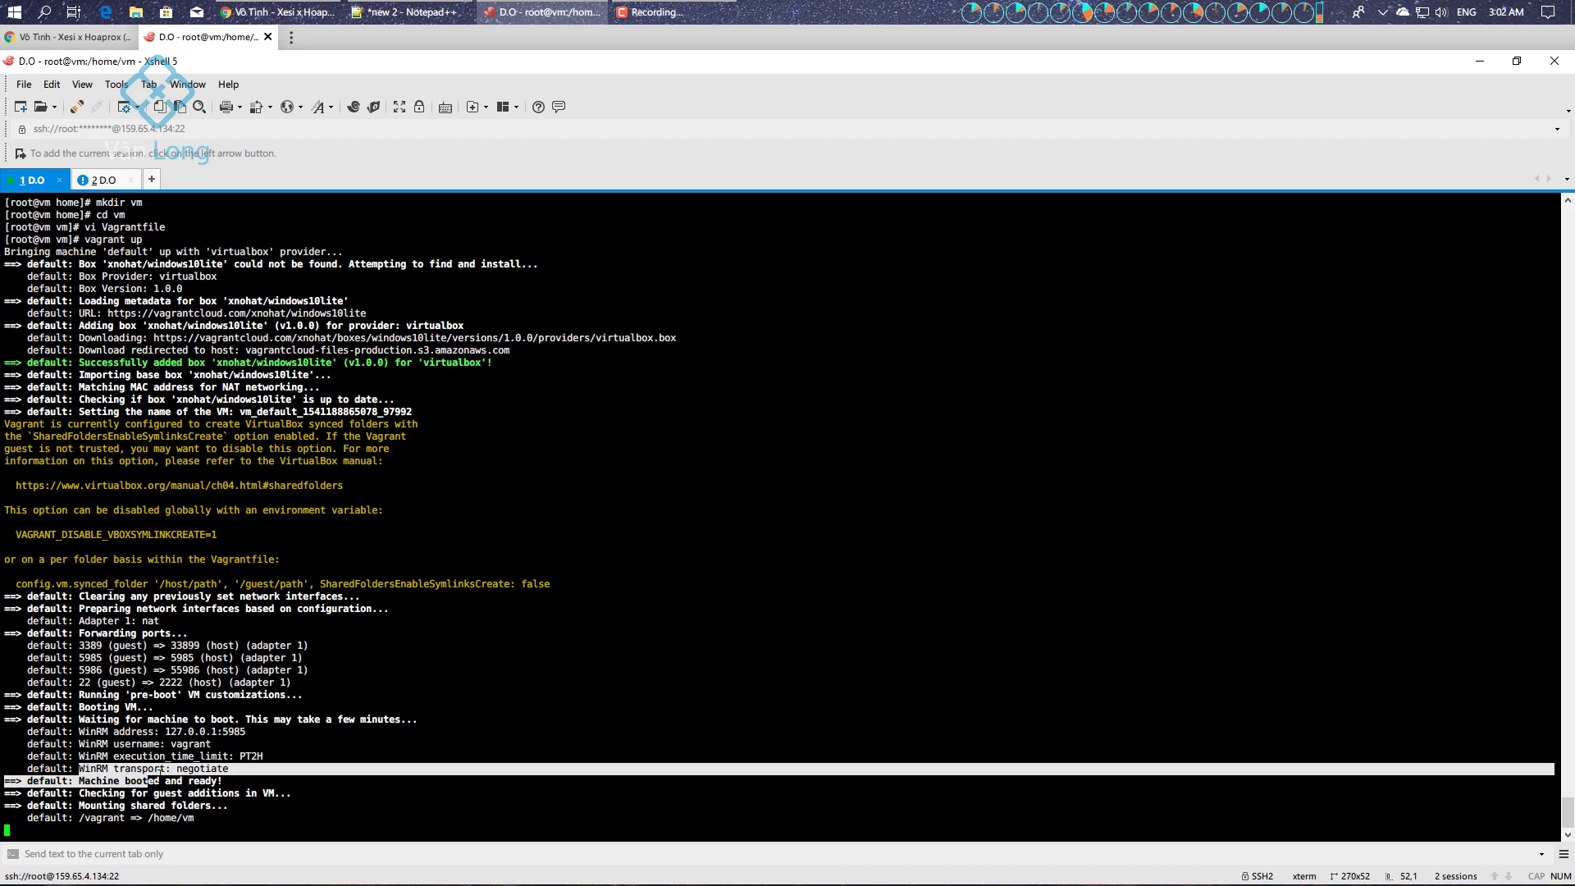
click(209, 775)
drag(246, 781, 6, 779)
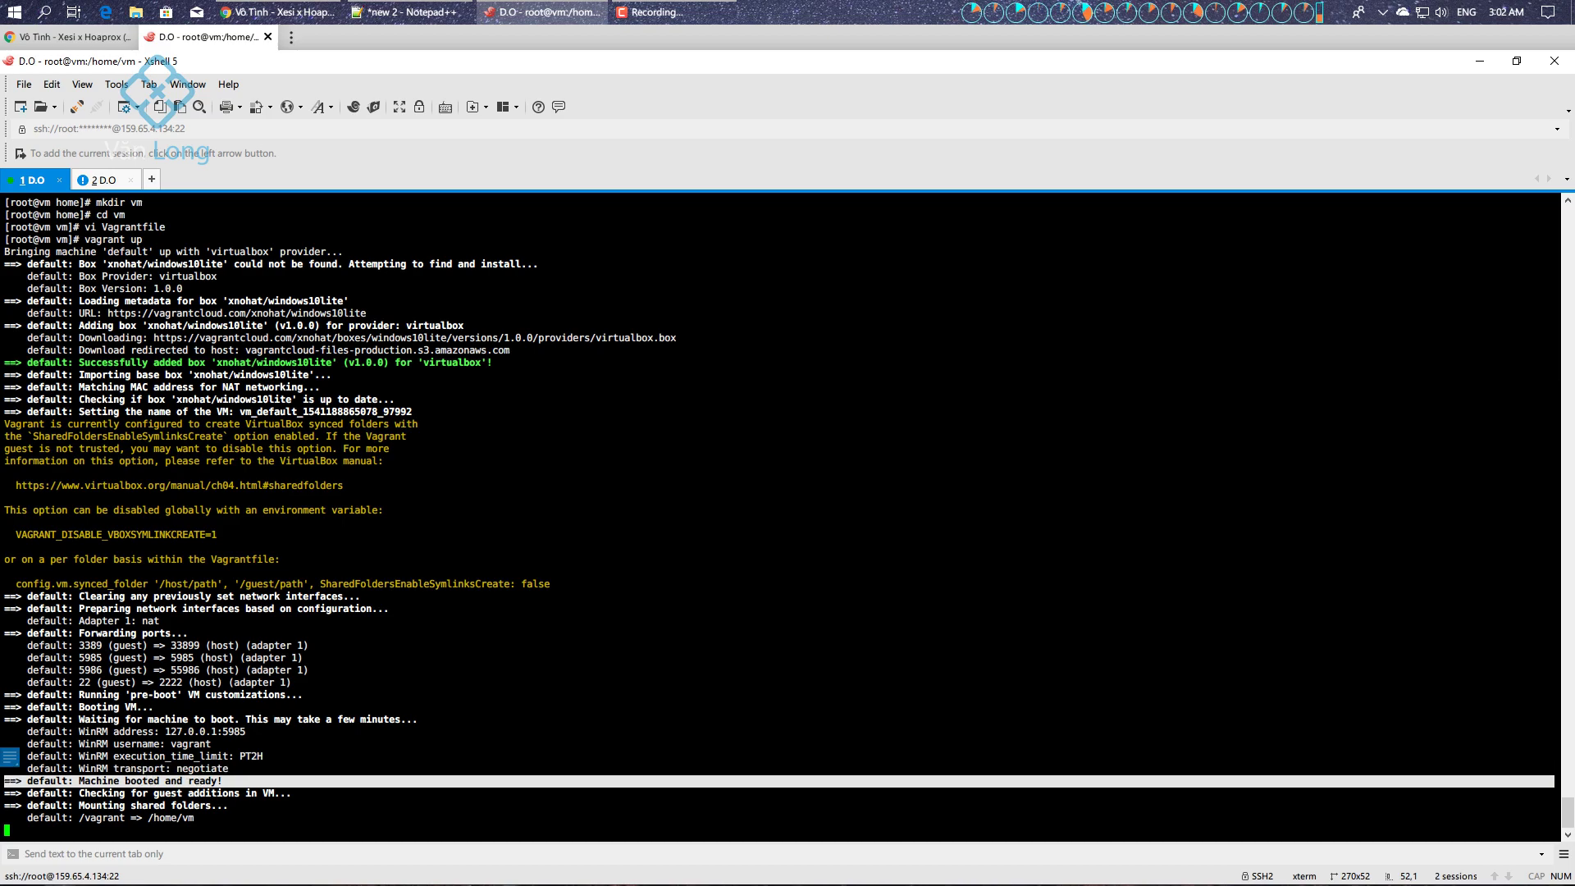
Open Remote Desktop Connection by running mstsc
click(3, 6)
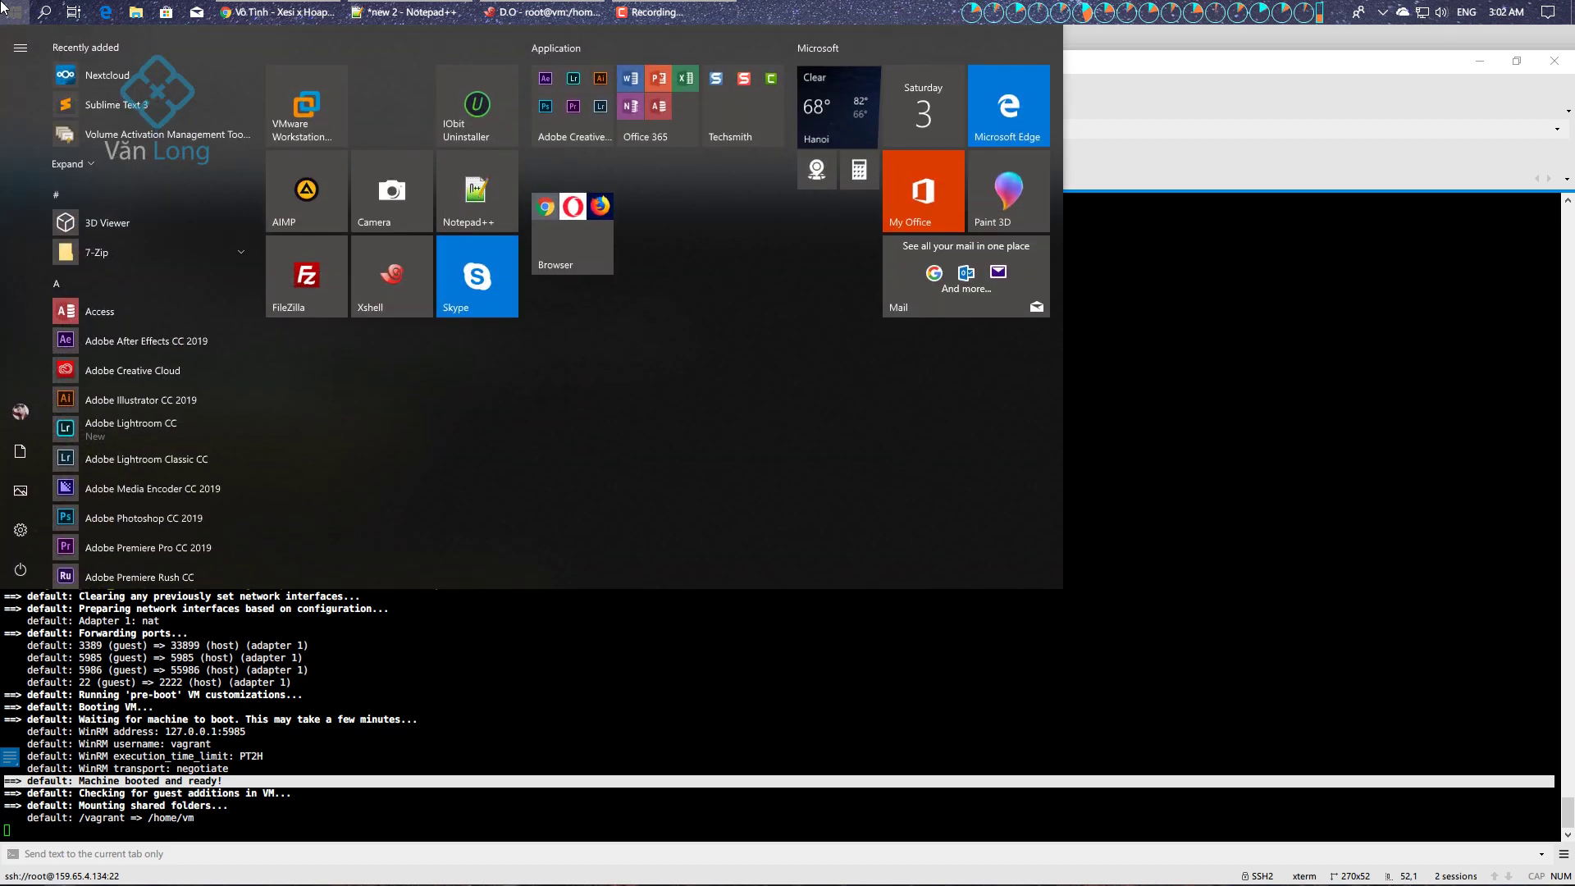
text(mstsc)
key(Return)
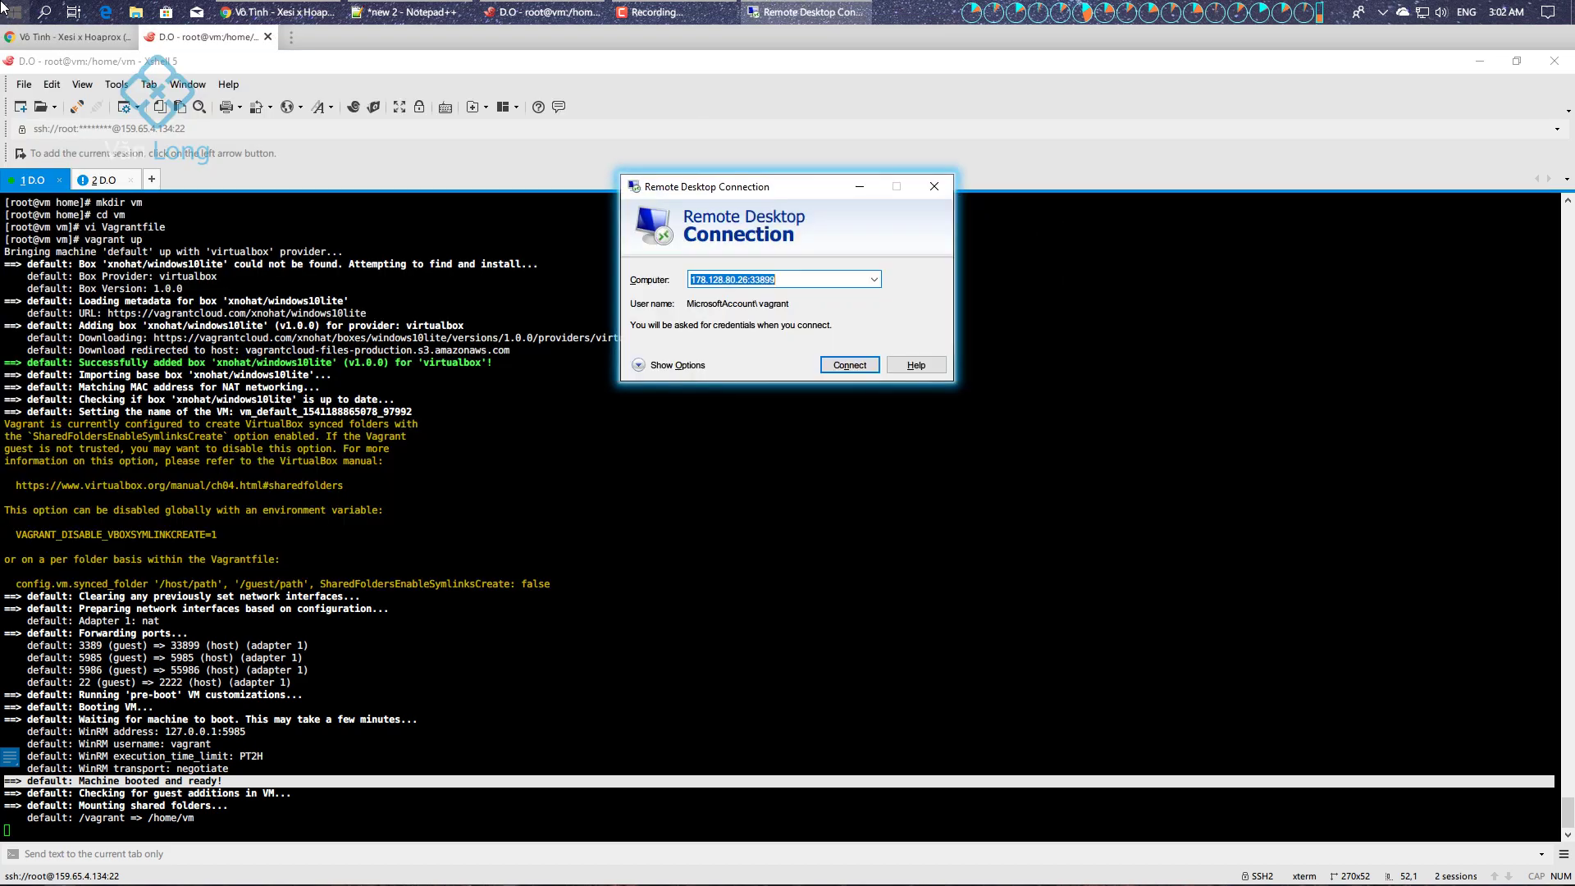
Switch to Xshell, copy the Droplet's IP address 159.65.4.134 from the session address, and highlight the final vagrant up output lines
click(164, 129)
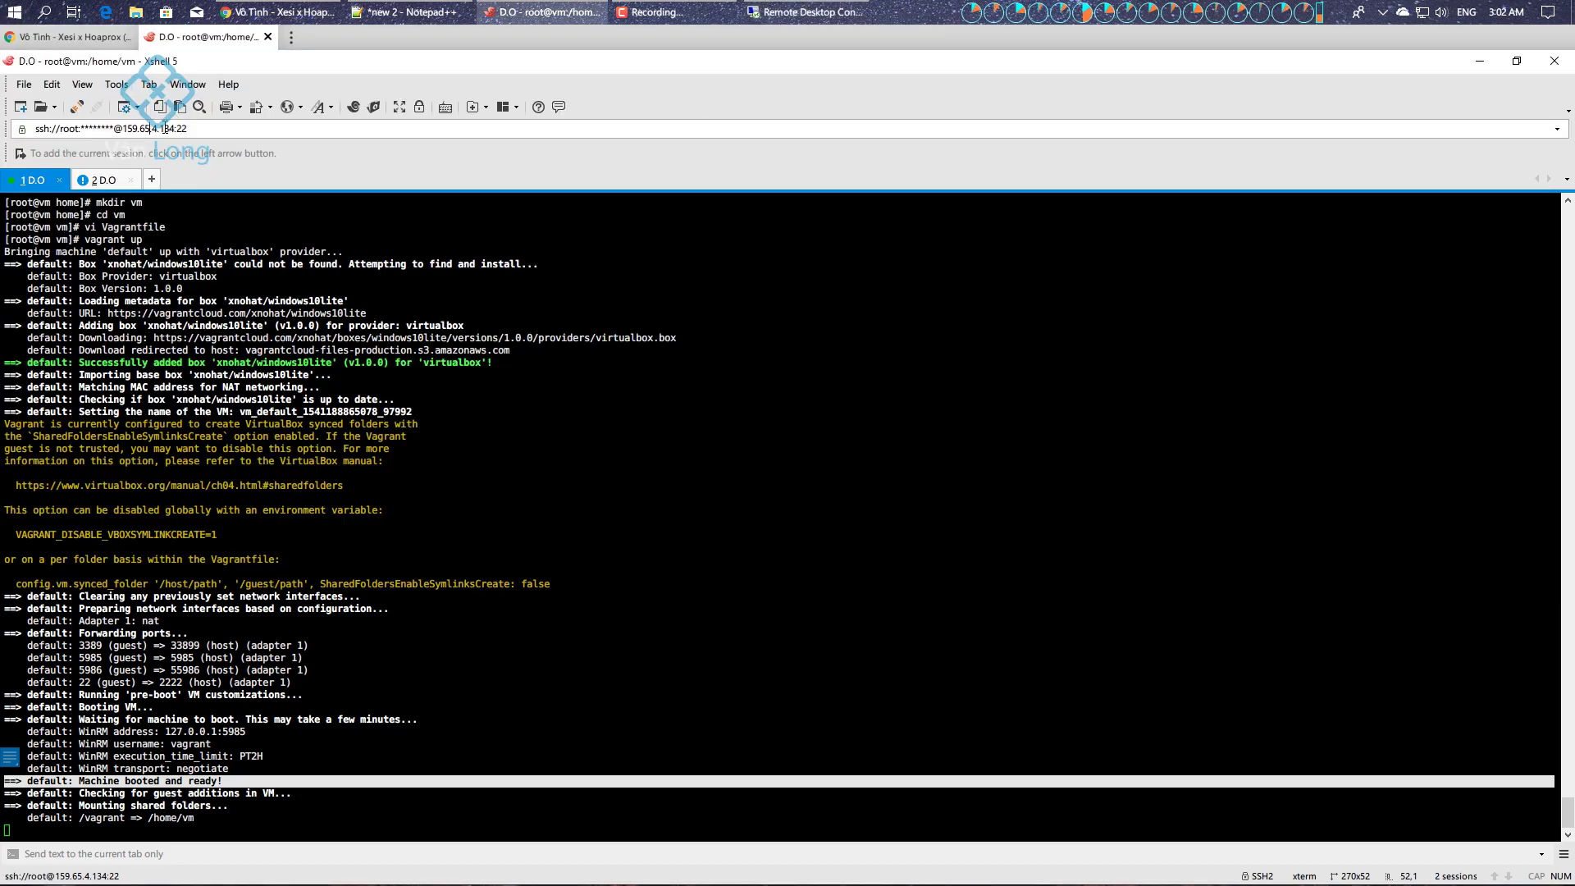
drag(174, 129, 123, 128)
right_click(153, 133)
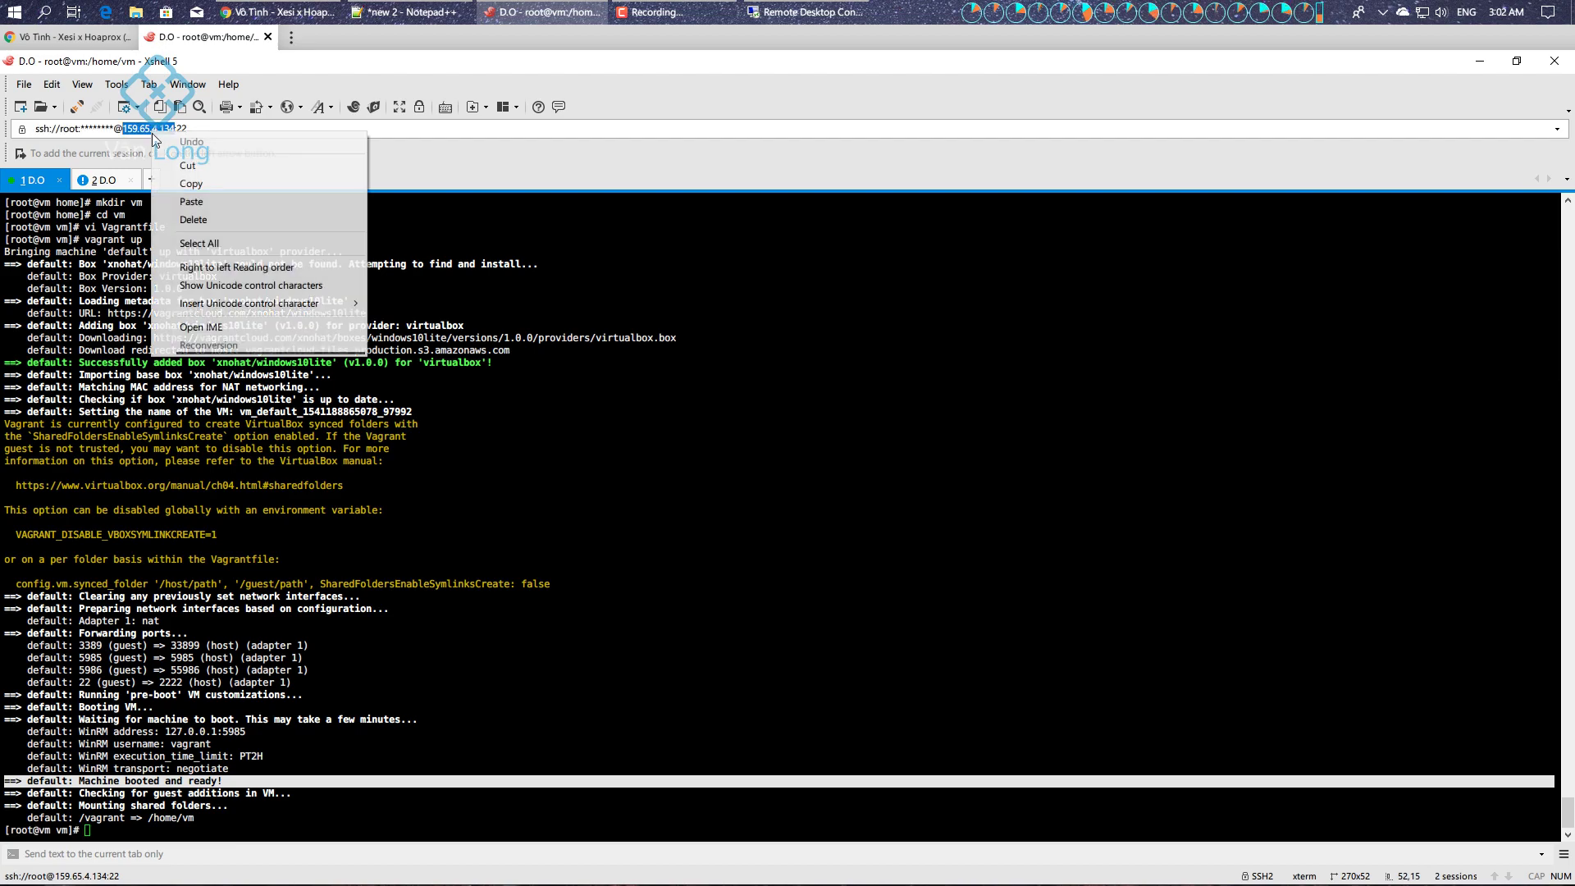
click(176, 184)
click(215, 830)
drag(215, 821, 10, 779)
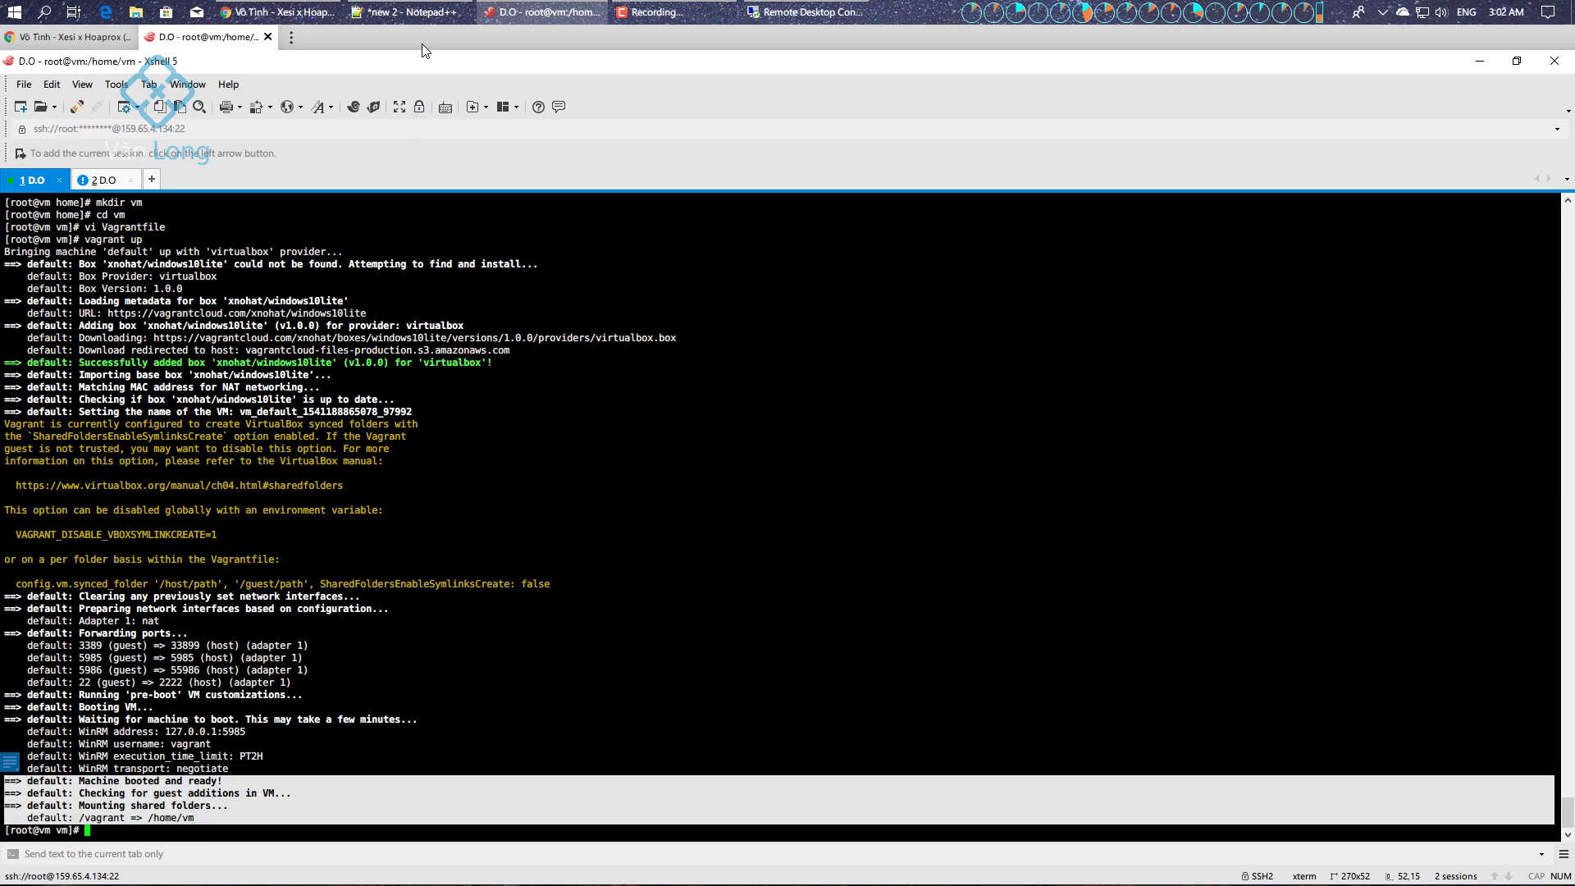
Switch to Remote Desktop Connection and connect to 159.65.4.134:33899
click(808, 11)
key(End)
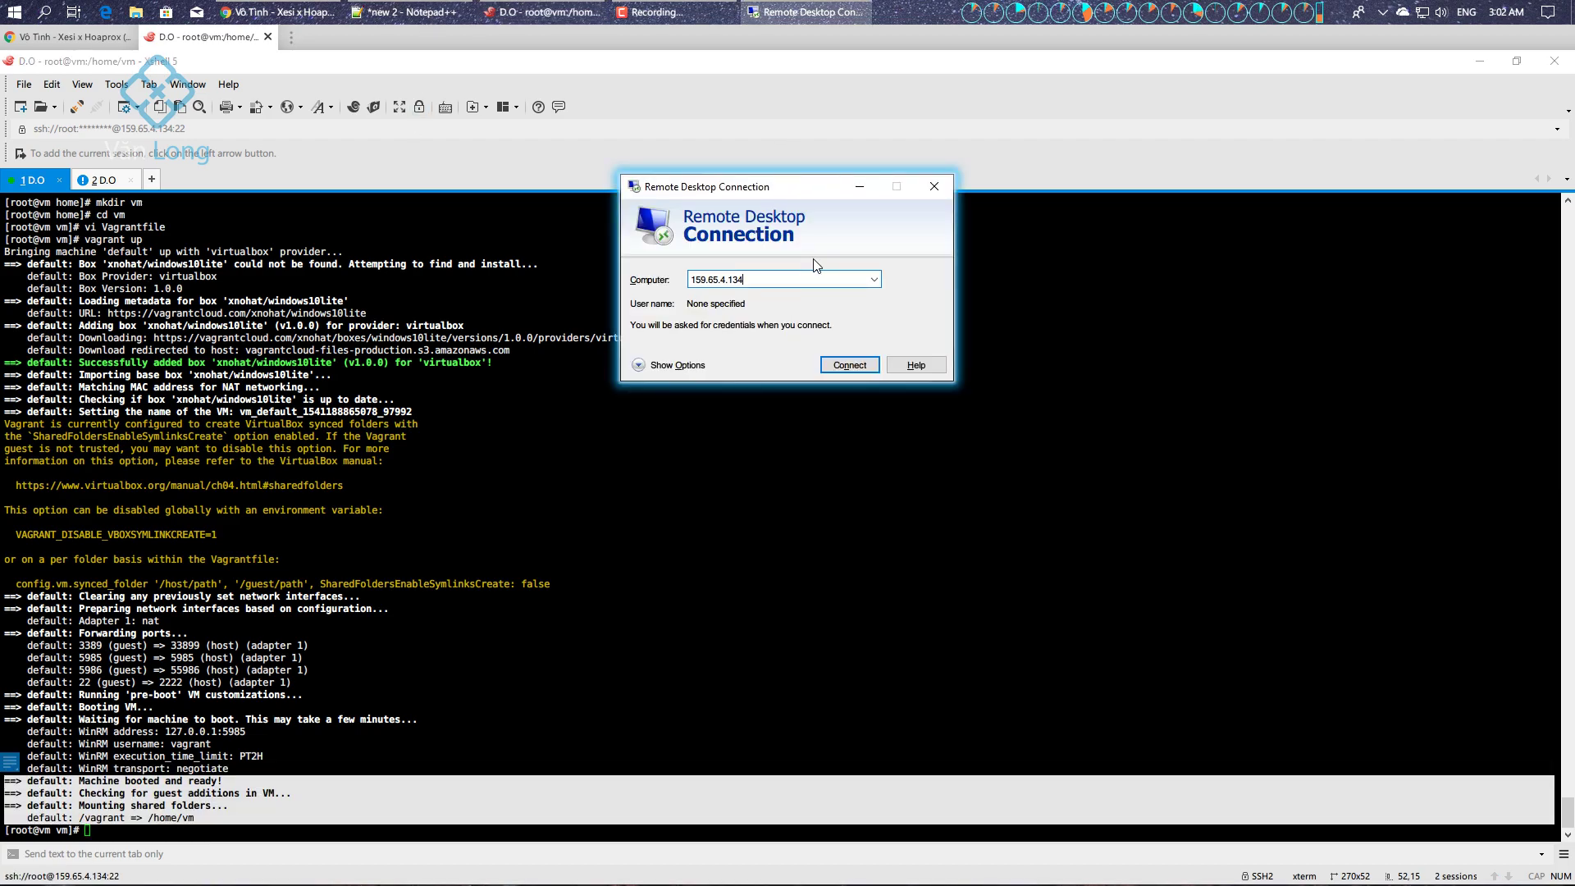
text(:33899)
key(Return)
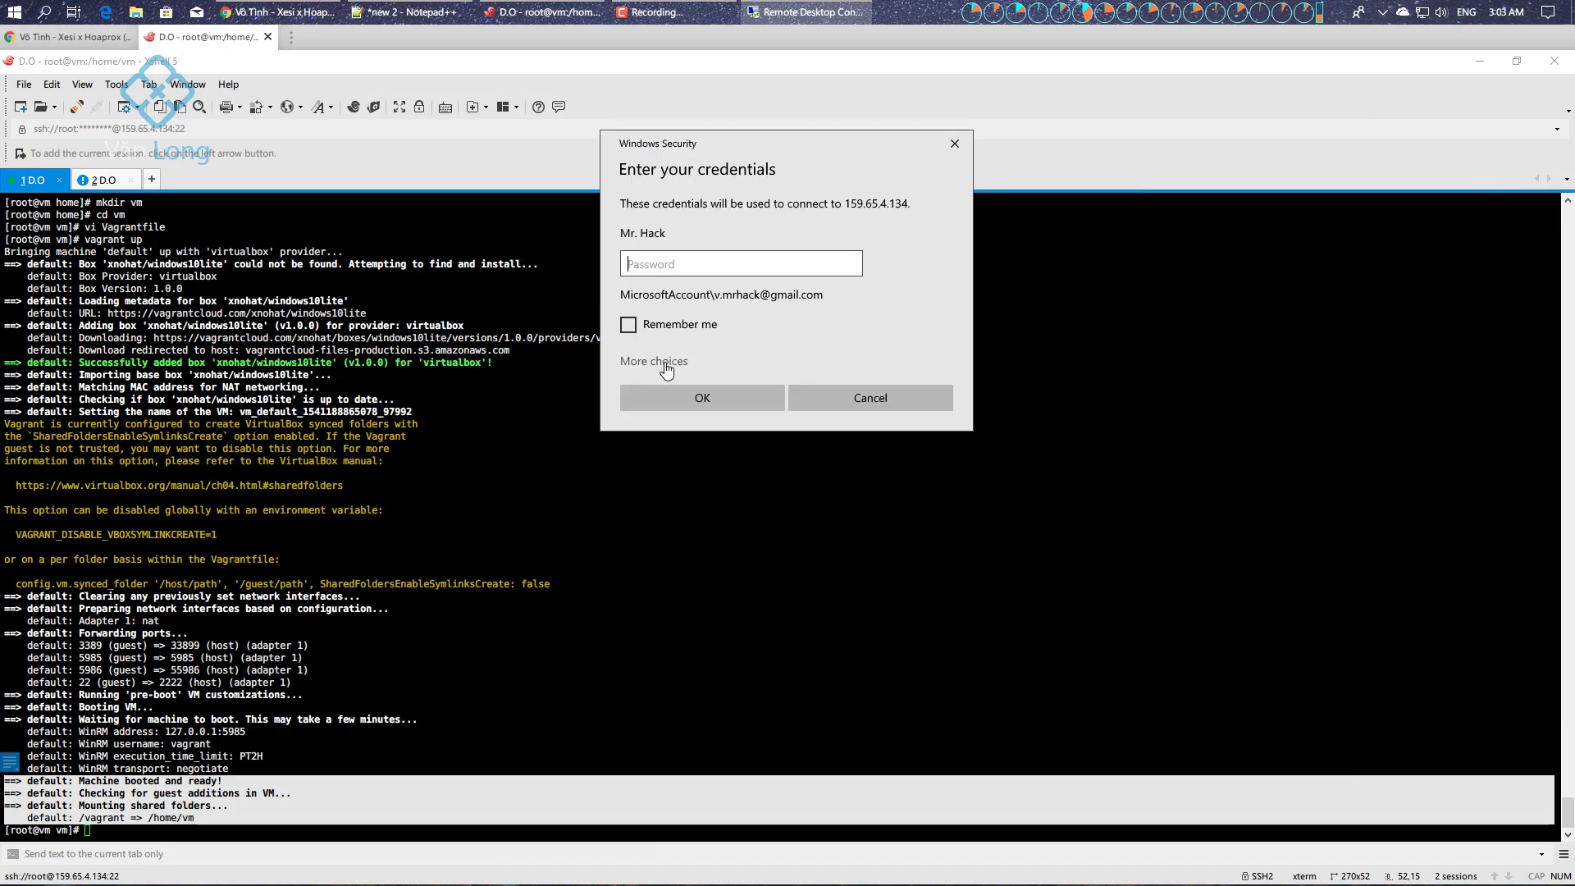
Sign in to the remote computer with a different account, user name vagrant and its account password, and proceed to the remote desktop
click(656, 362)
click(734, 435)
text(va)
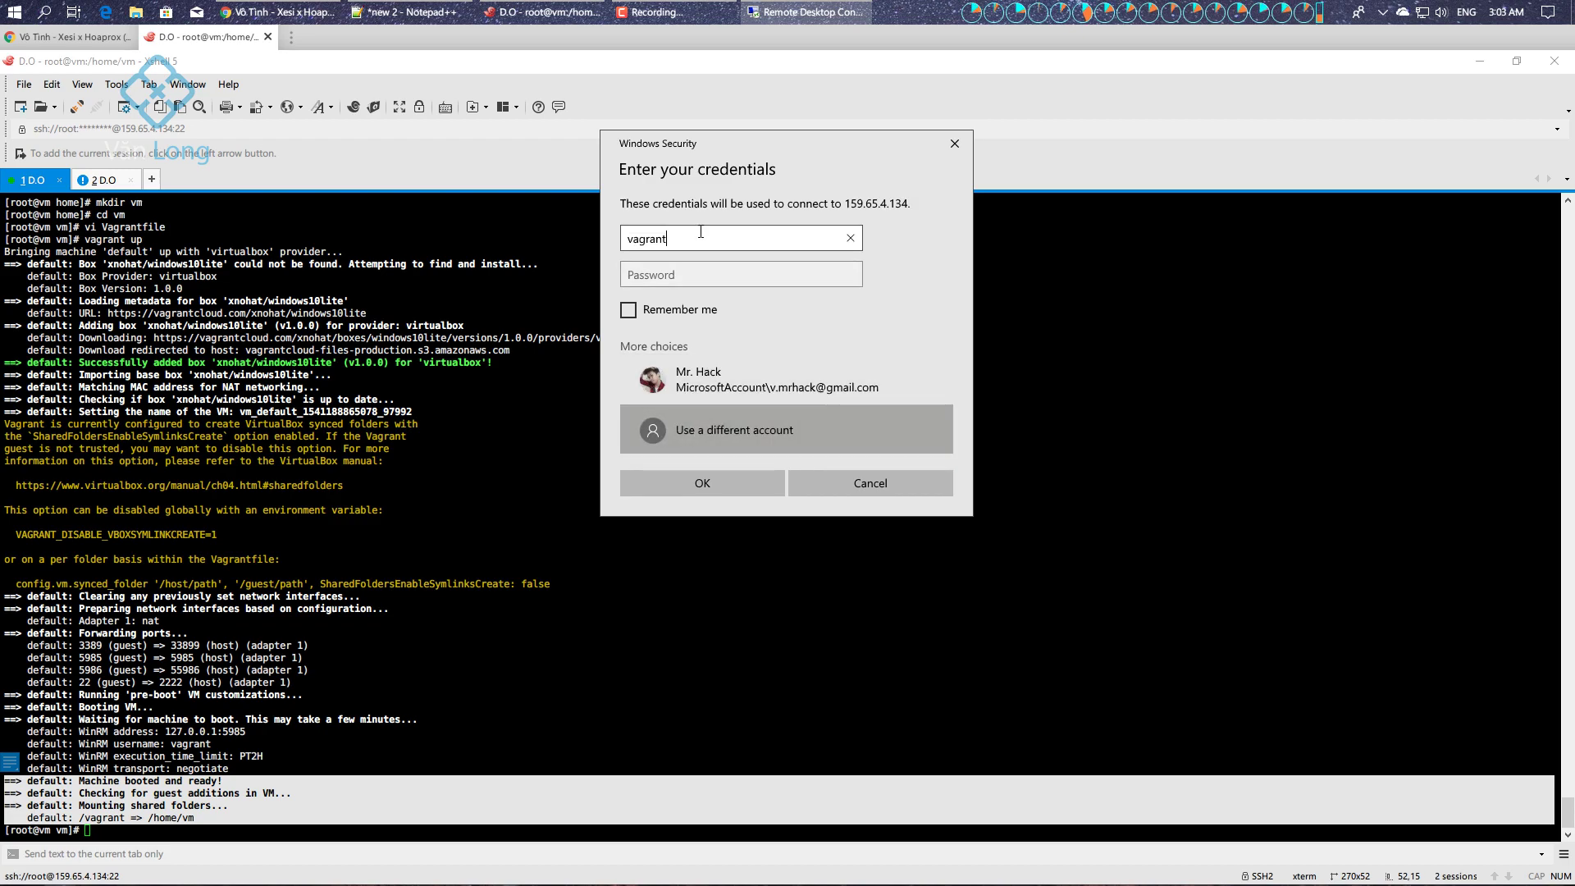
text(grant)
click(656, 273)
right_click(656, 272)
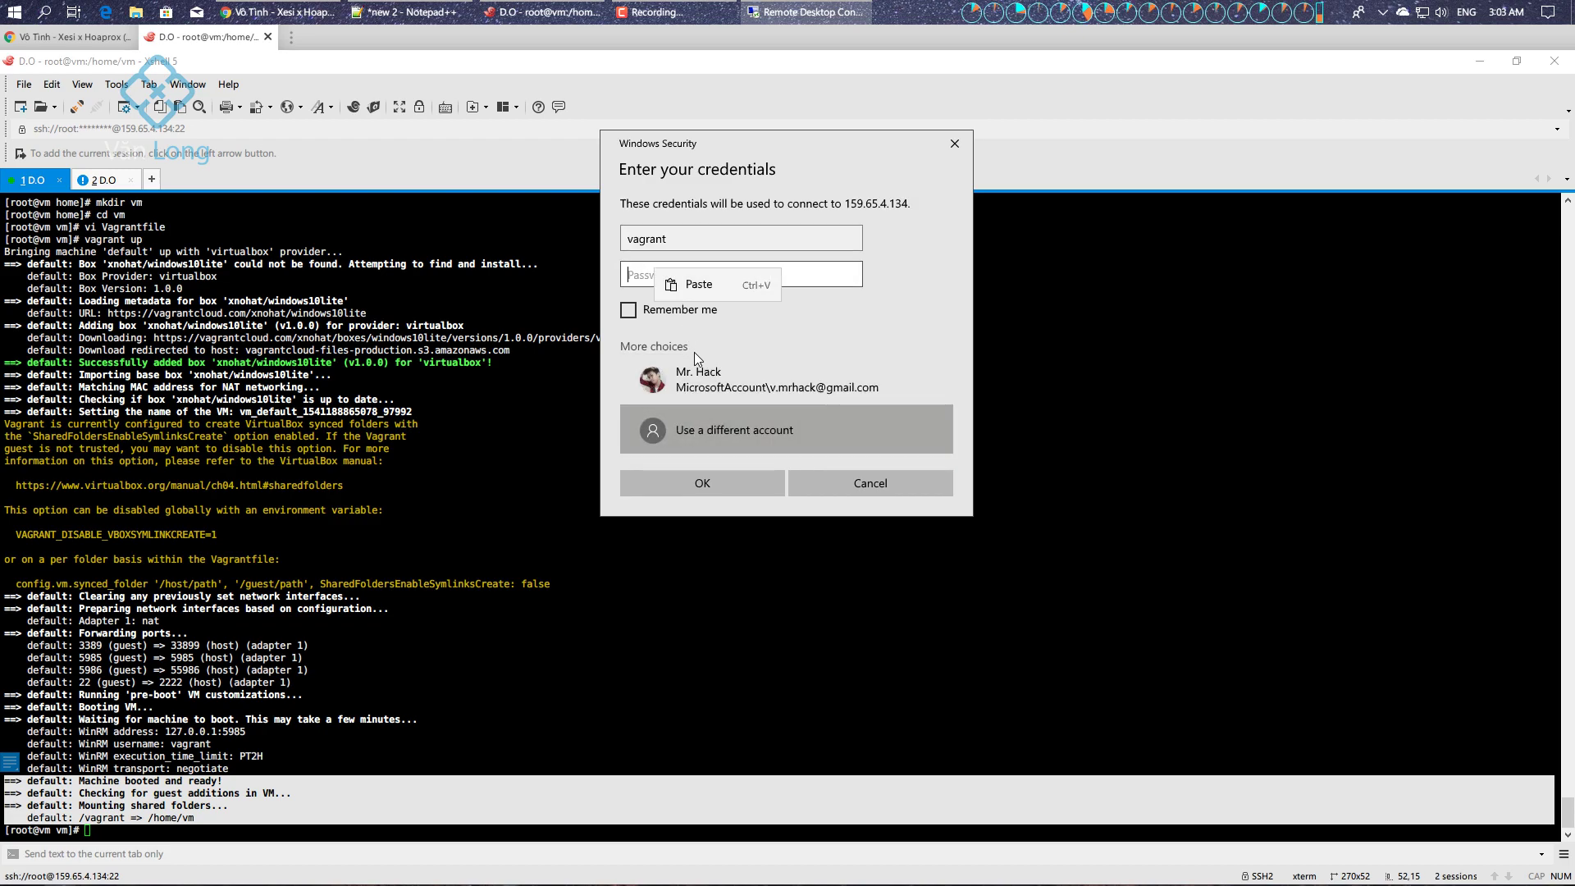
click(710, 285)
click(707, 484)
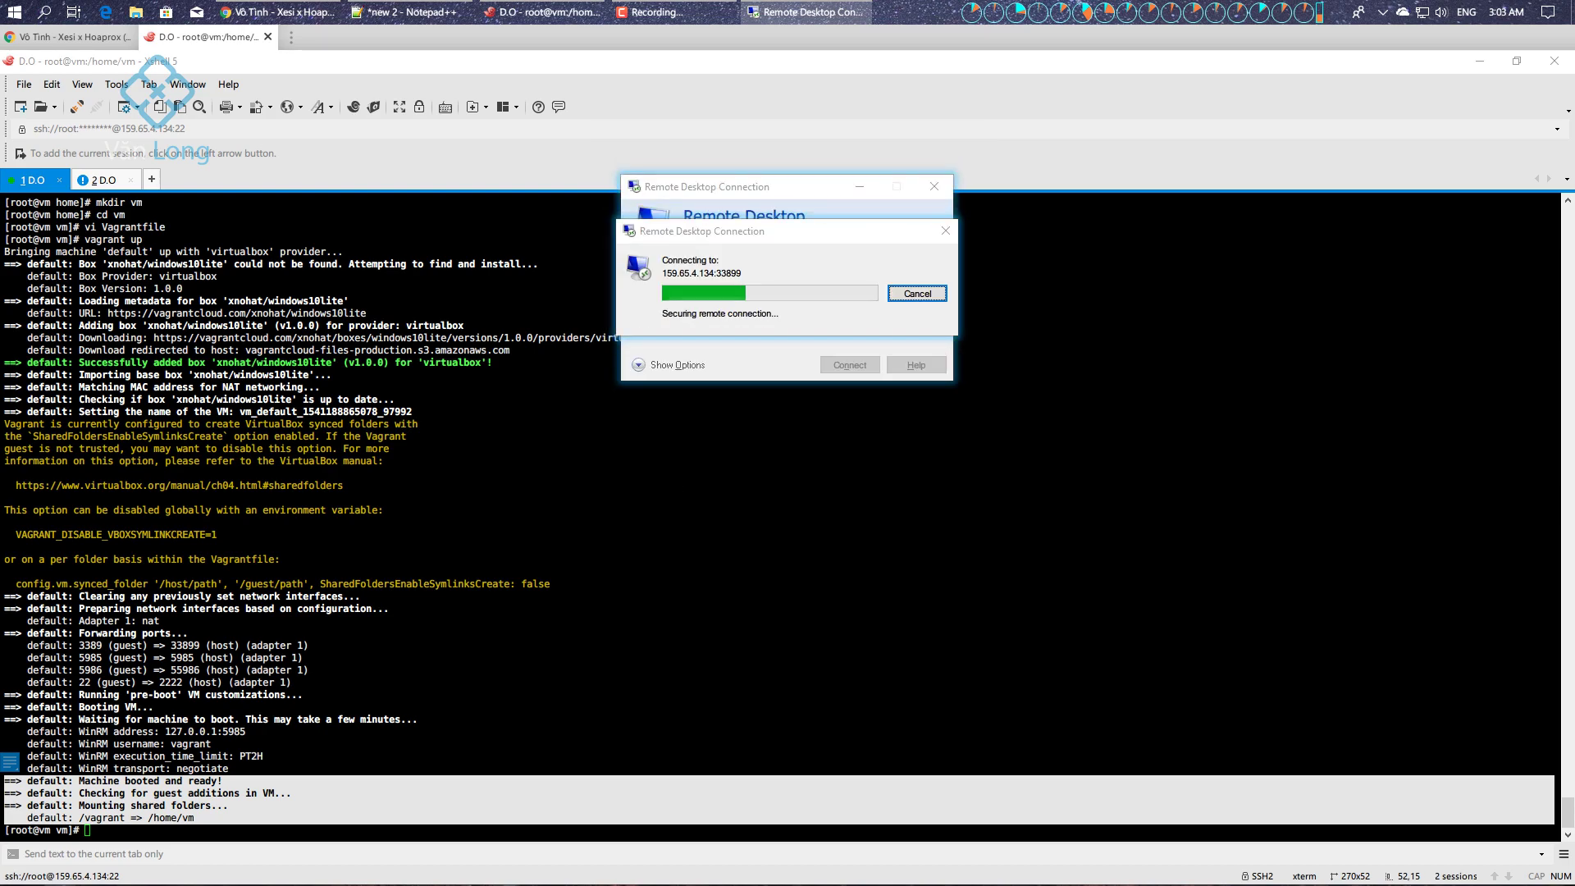
click(842, 415)
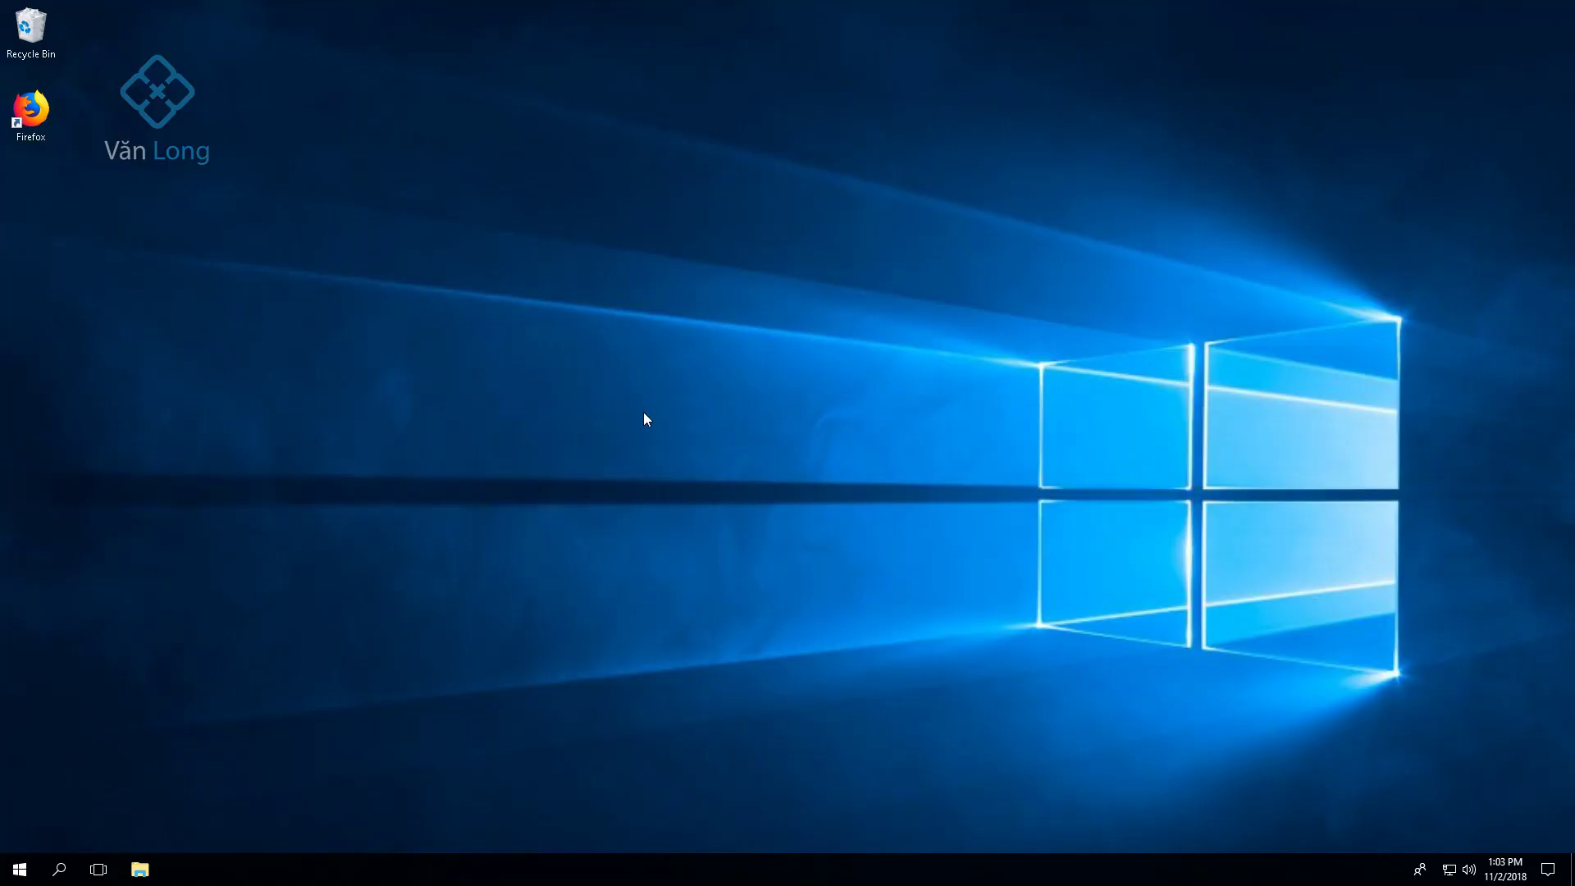
Refresh the remote desktop and open Task Manager with its list of running processes
right_click(386, 215)
click(451, 269)
right_click(505, 879)
click(555, 803)
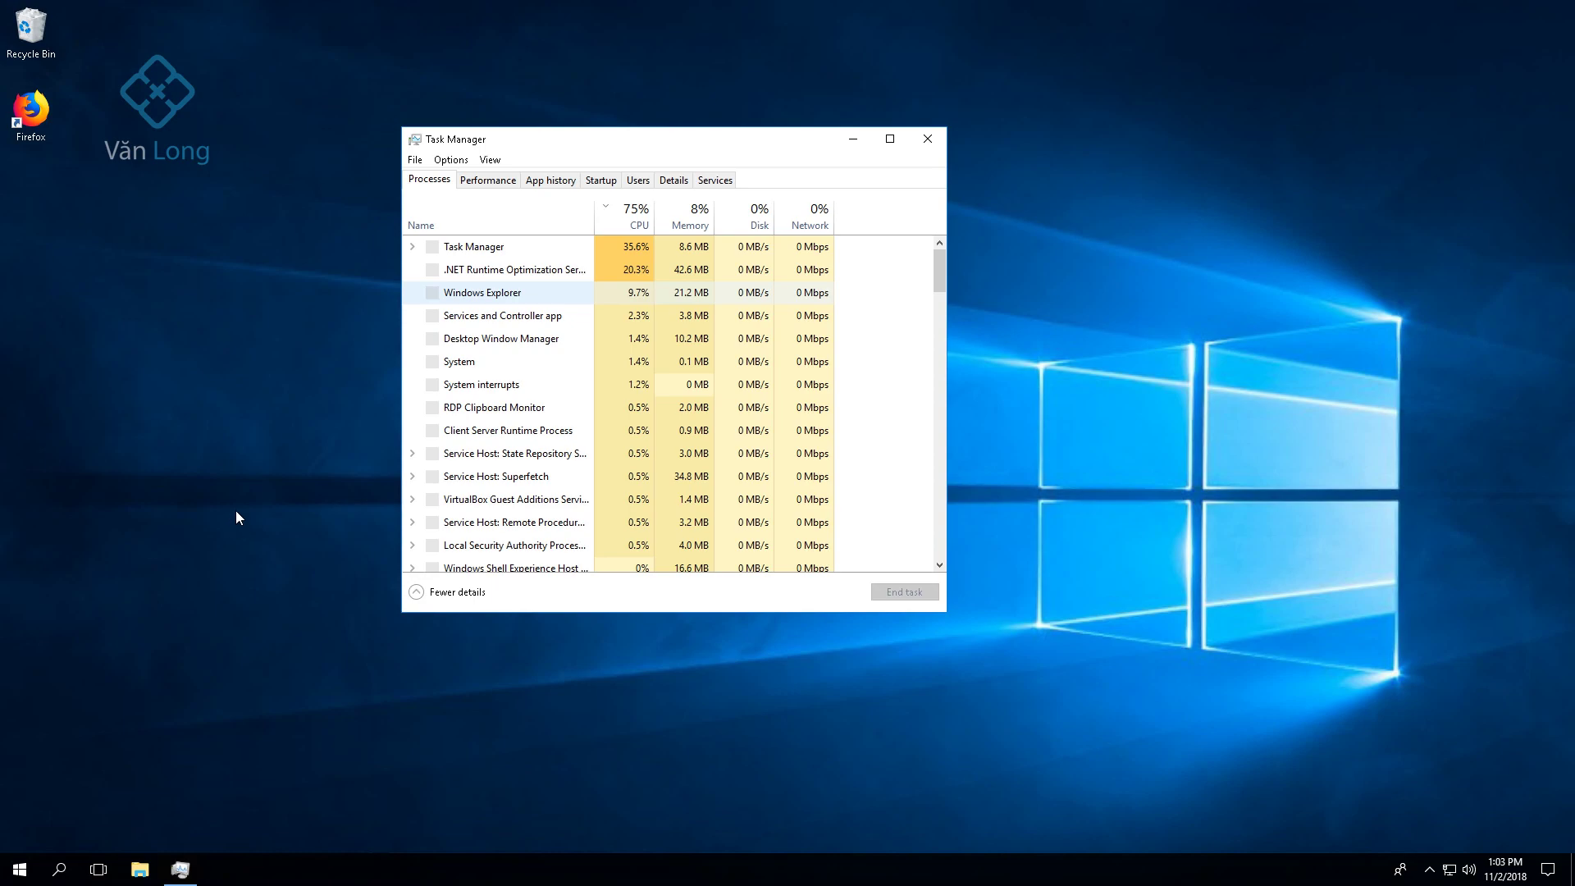
drag(508, 147, 398, 324)
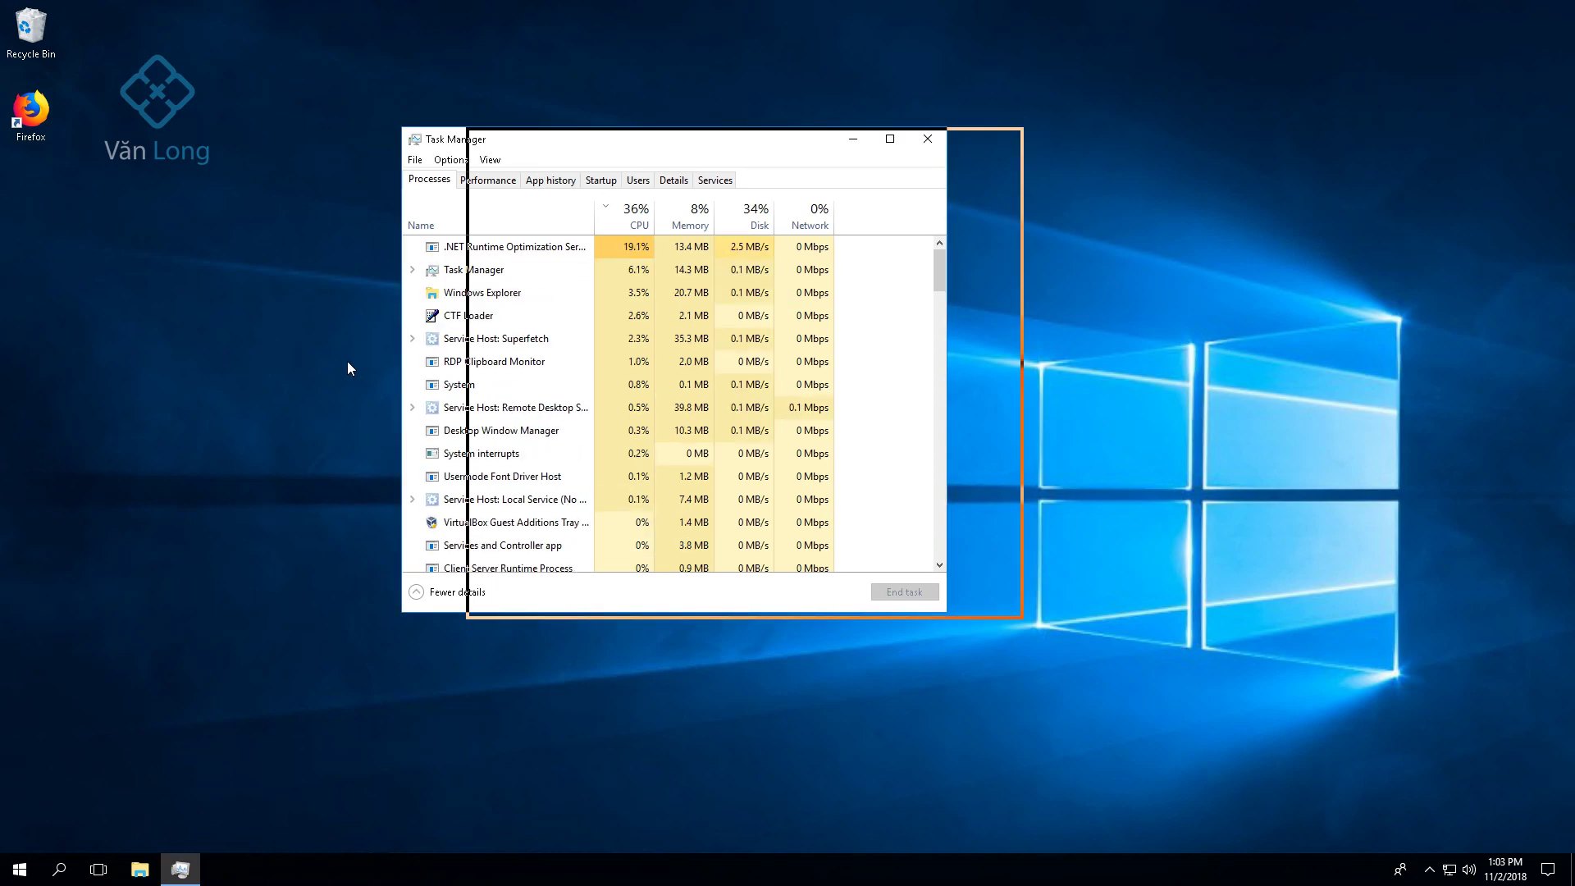
Move Task Manager aside, run dxdiag, and agree to check whether the drivers are digitally signed
key(super+r)
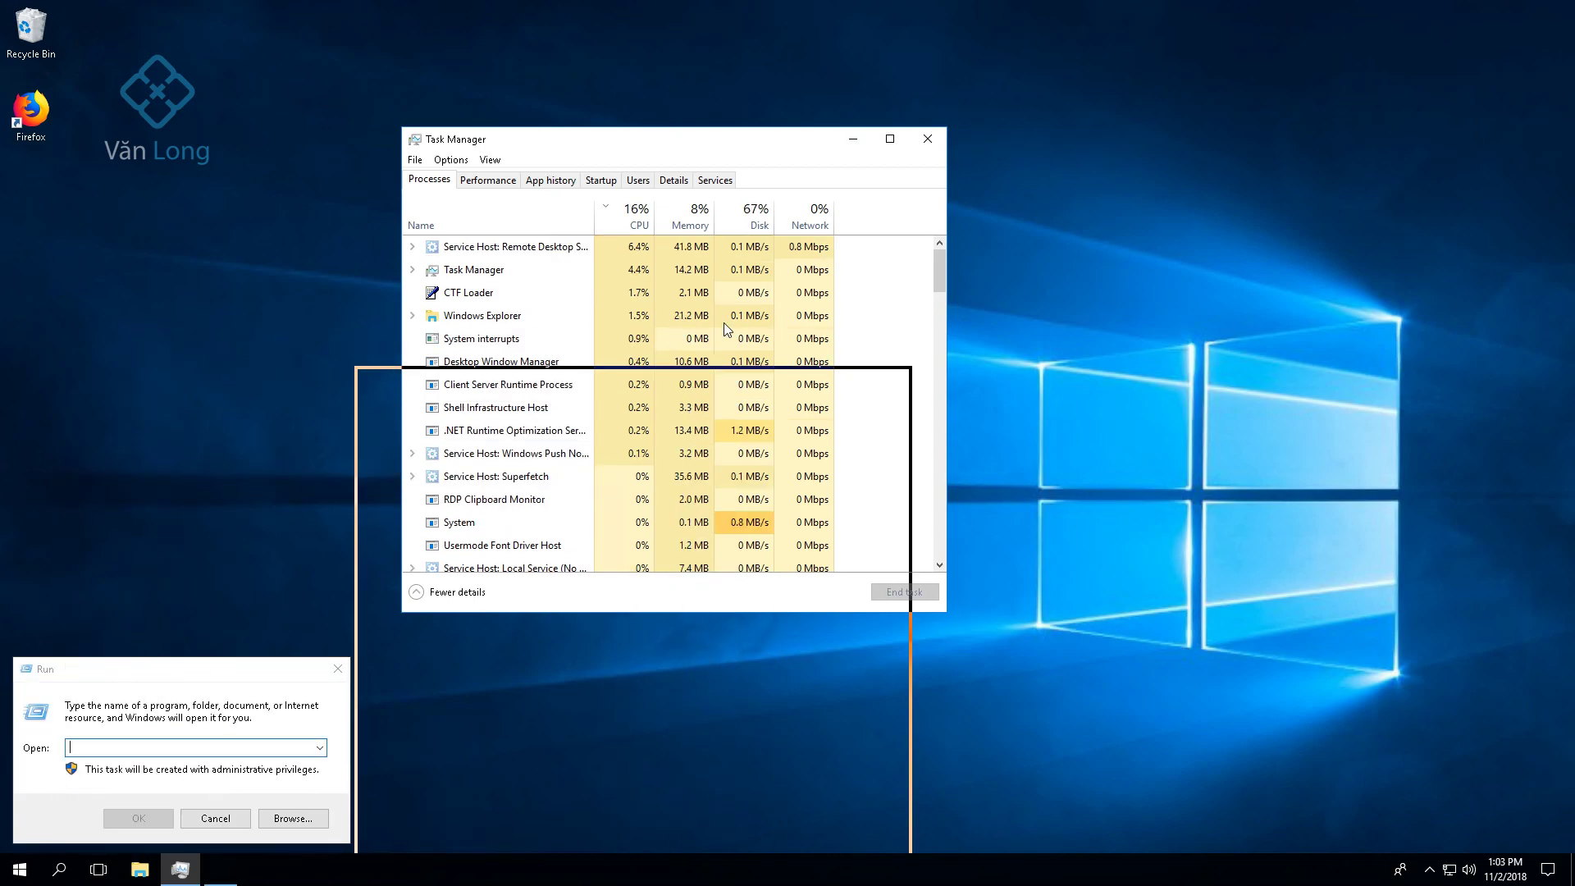
drag(723, 322, 860, 246)
click(119, 747)
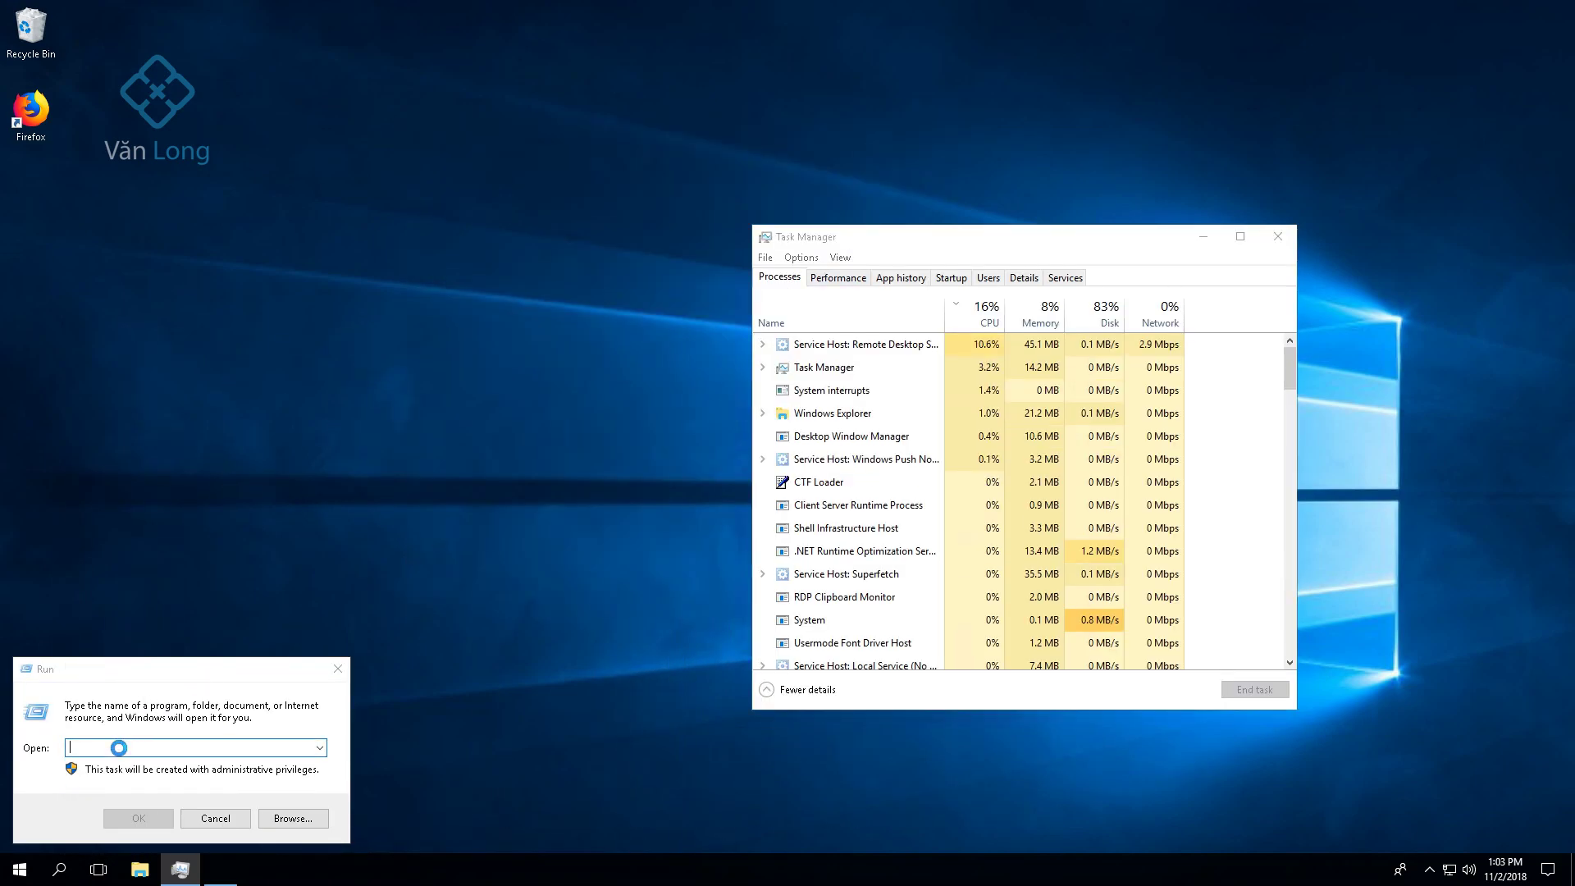
text(d)
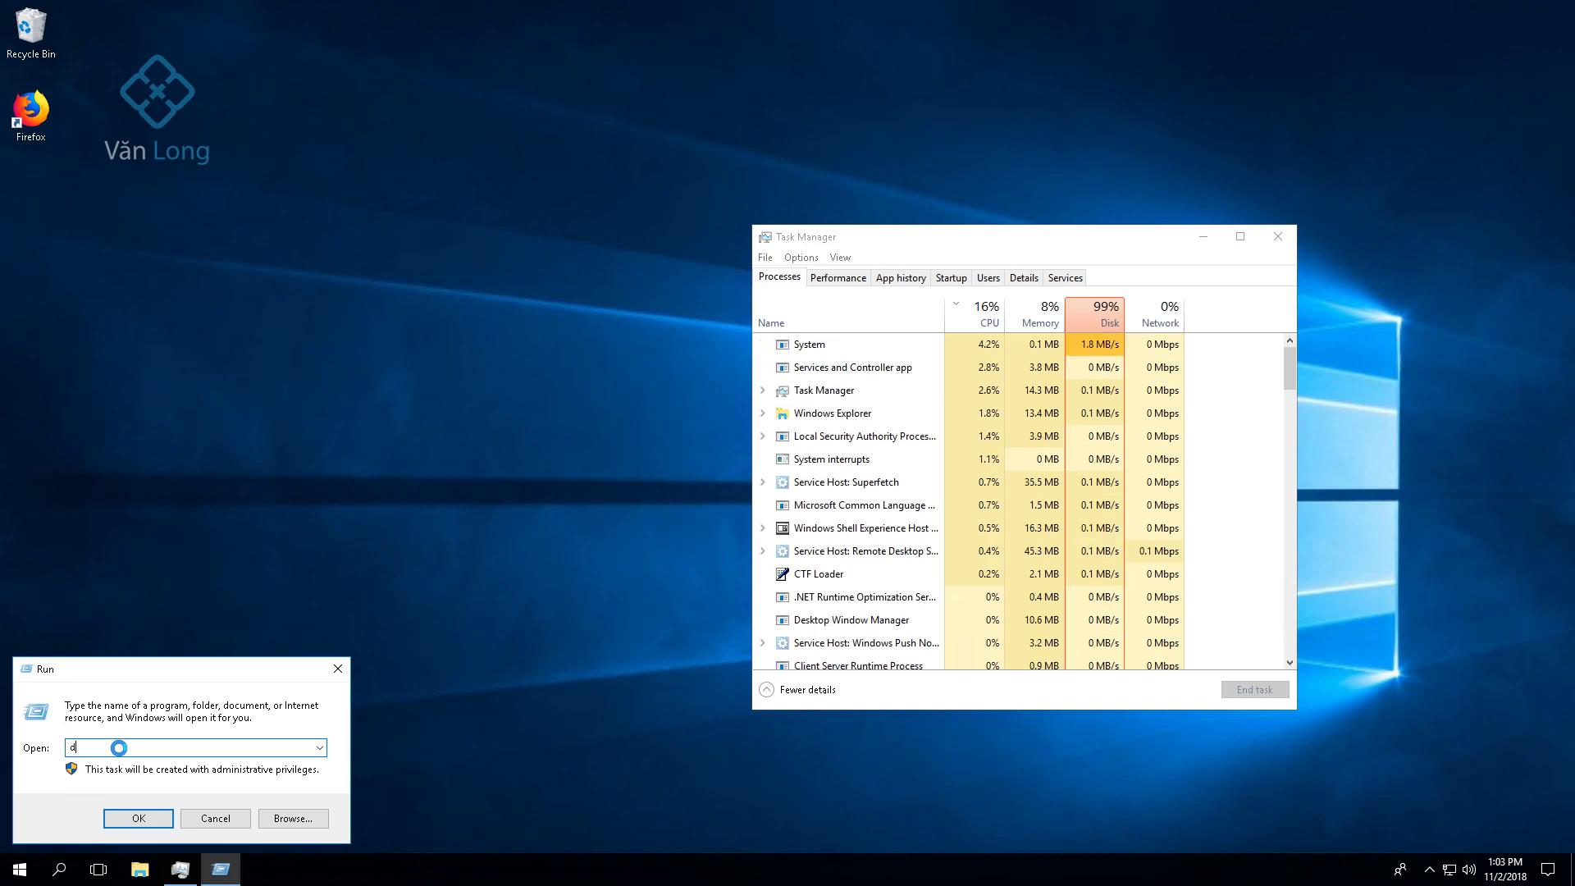
text(xdiag)
key(Return)
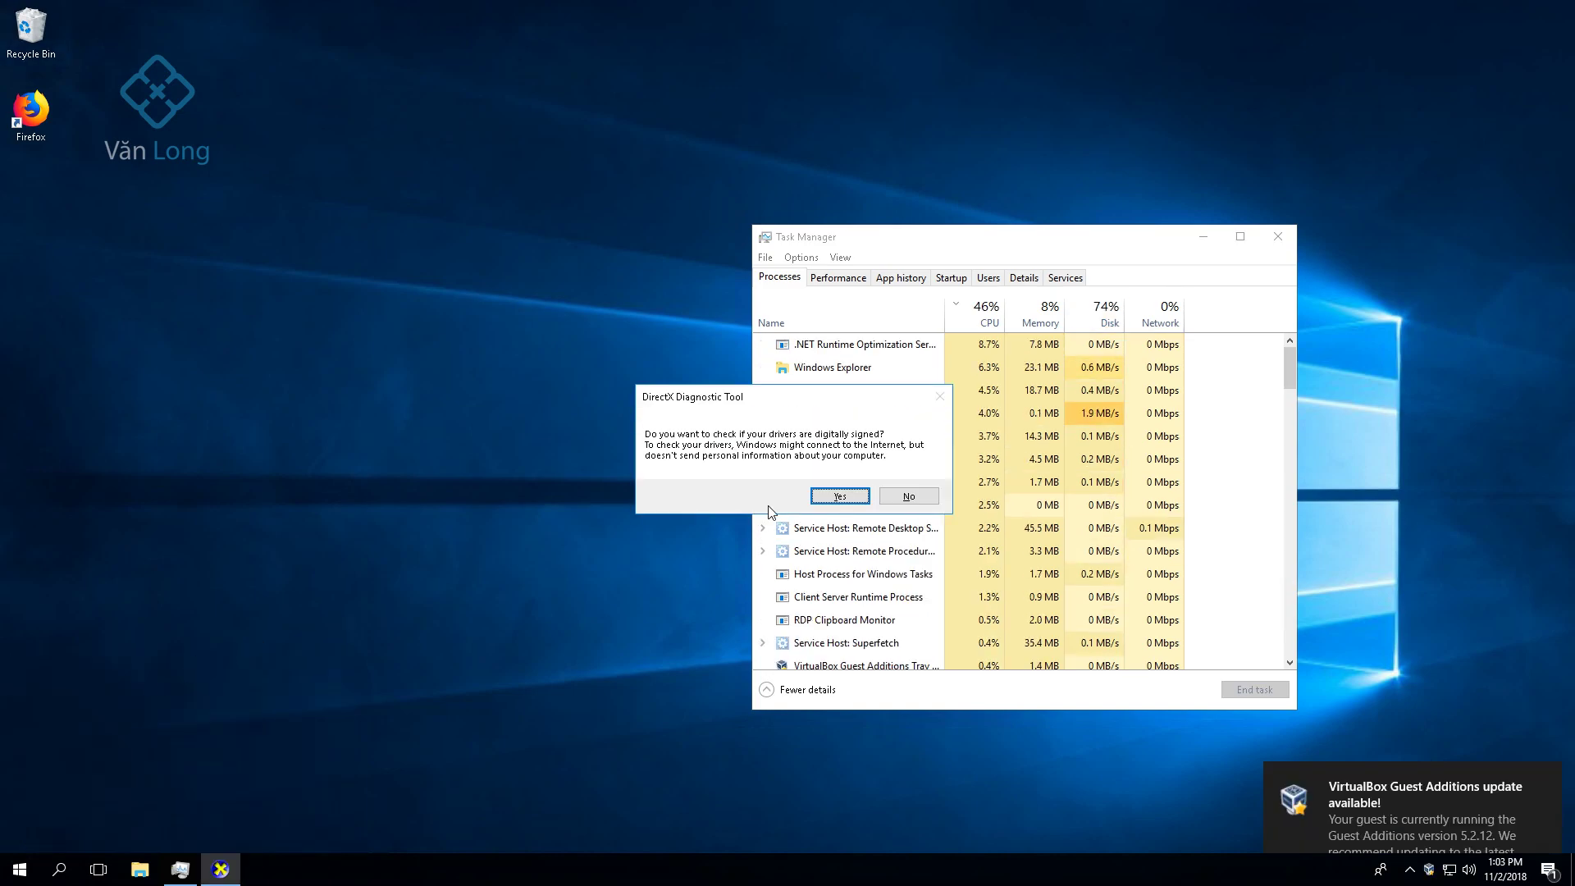
click(824, 498)
mouse_move(1403, 810)
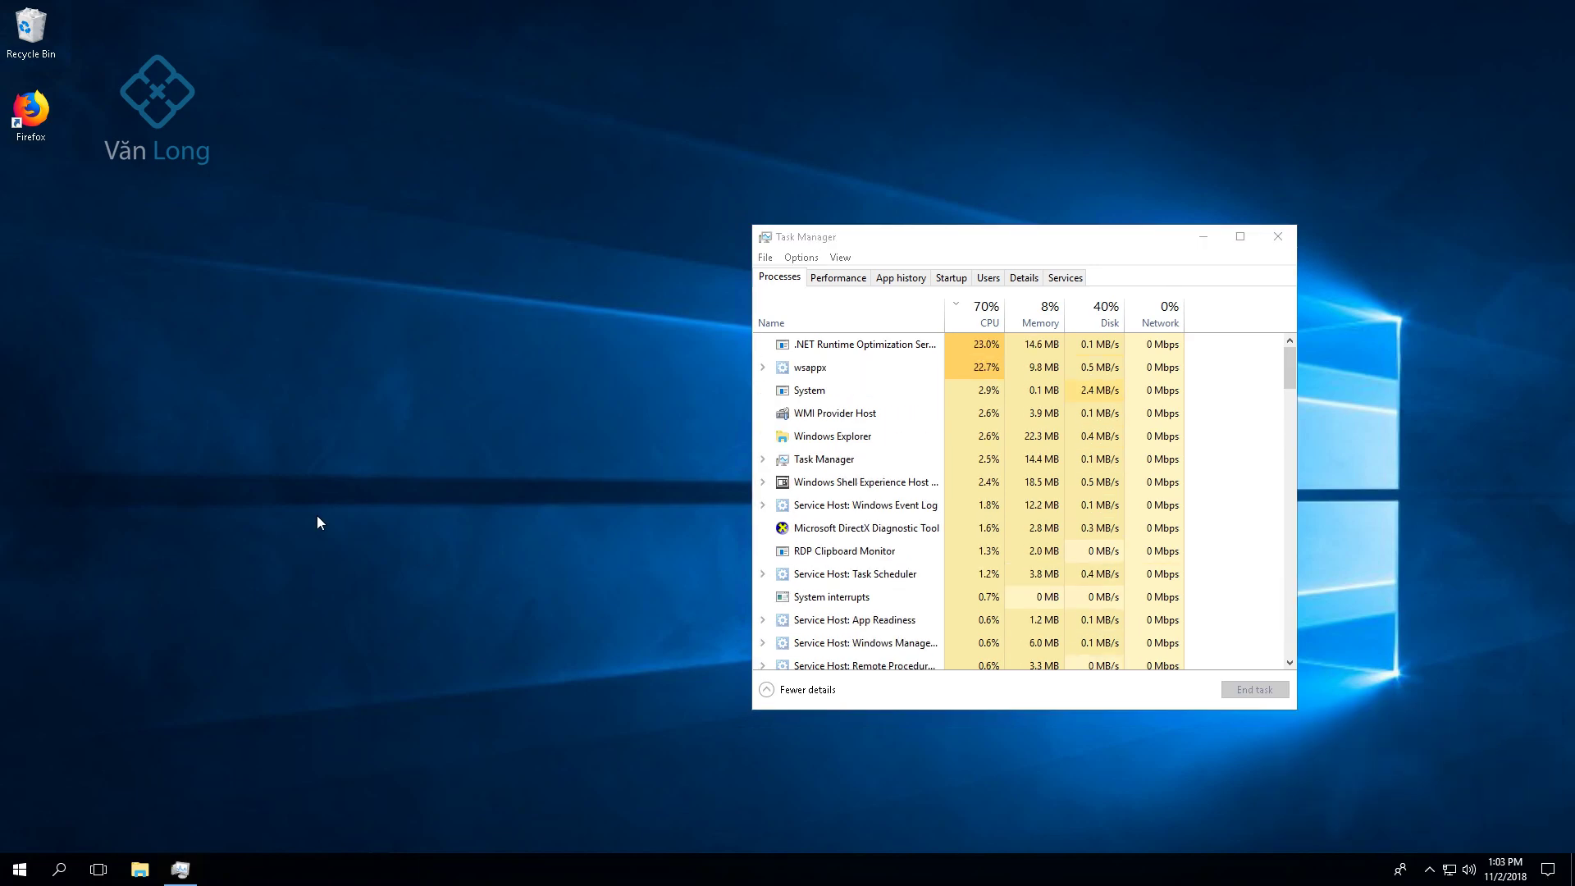
Run services.msc, review the virtual machine's processor and memory in the DirectX Diagnostic Tool, and exit that tool
key(super+r)
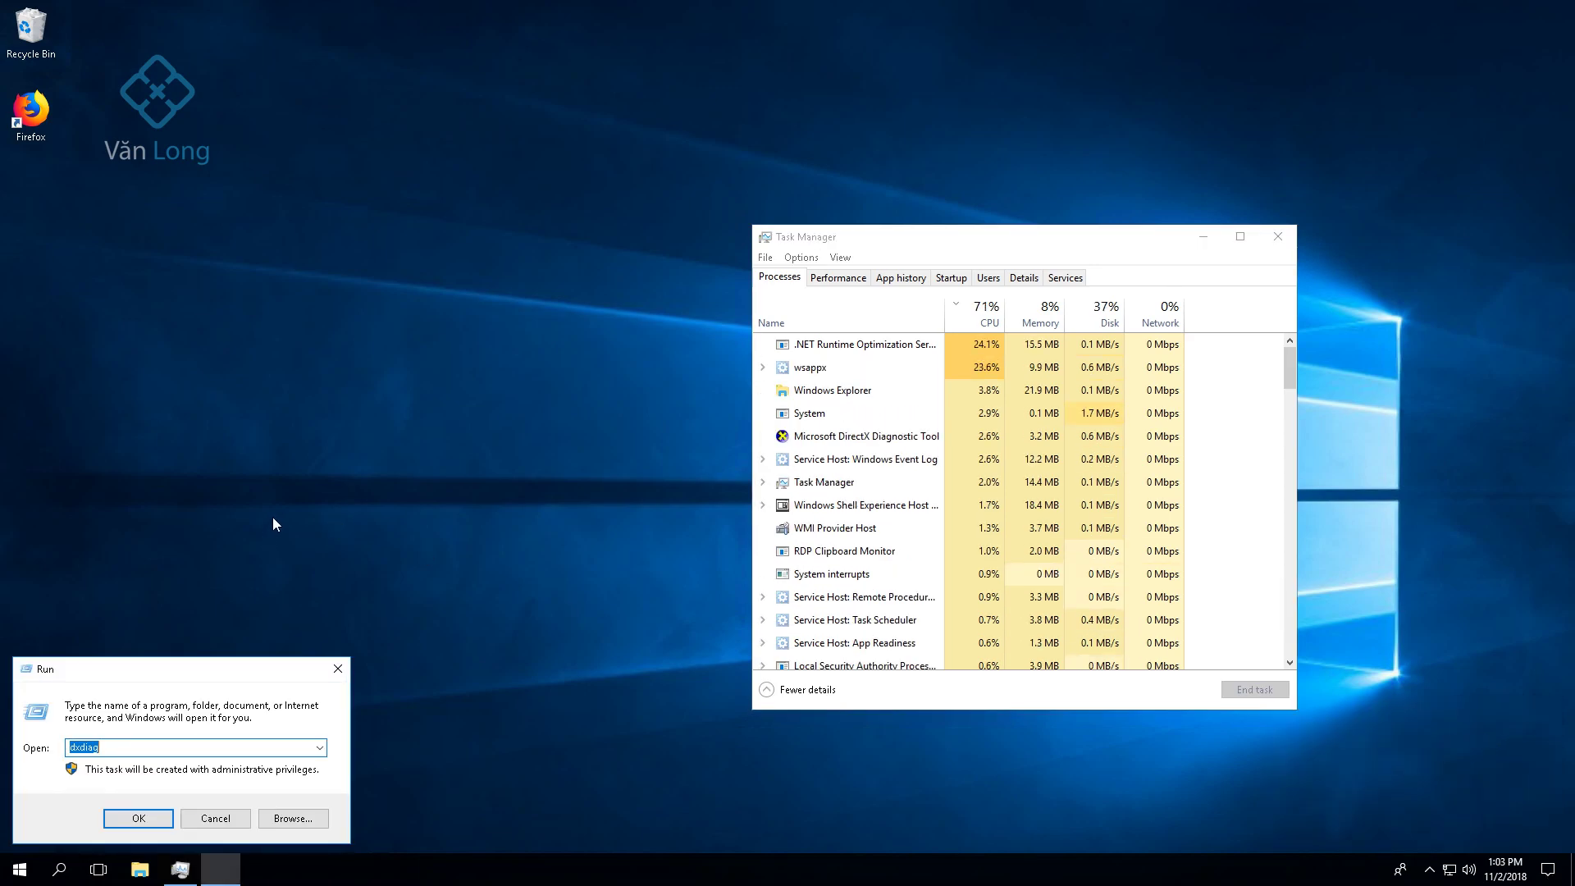
key(Return)
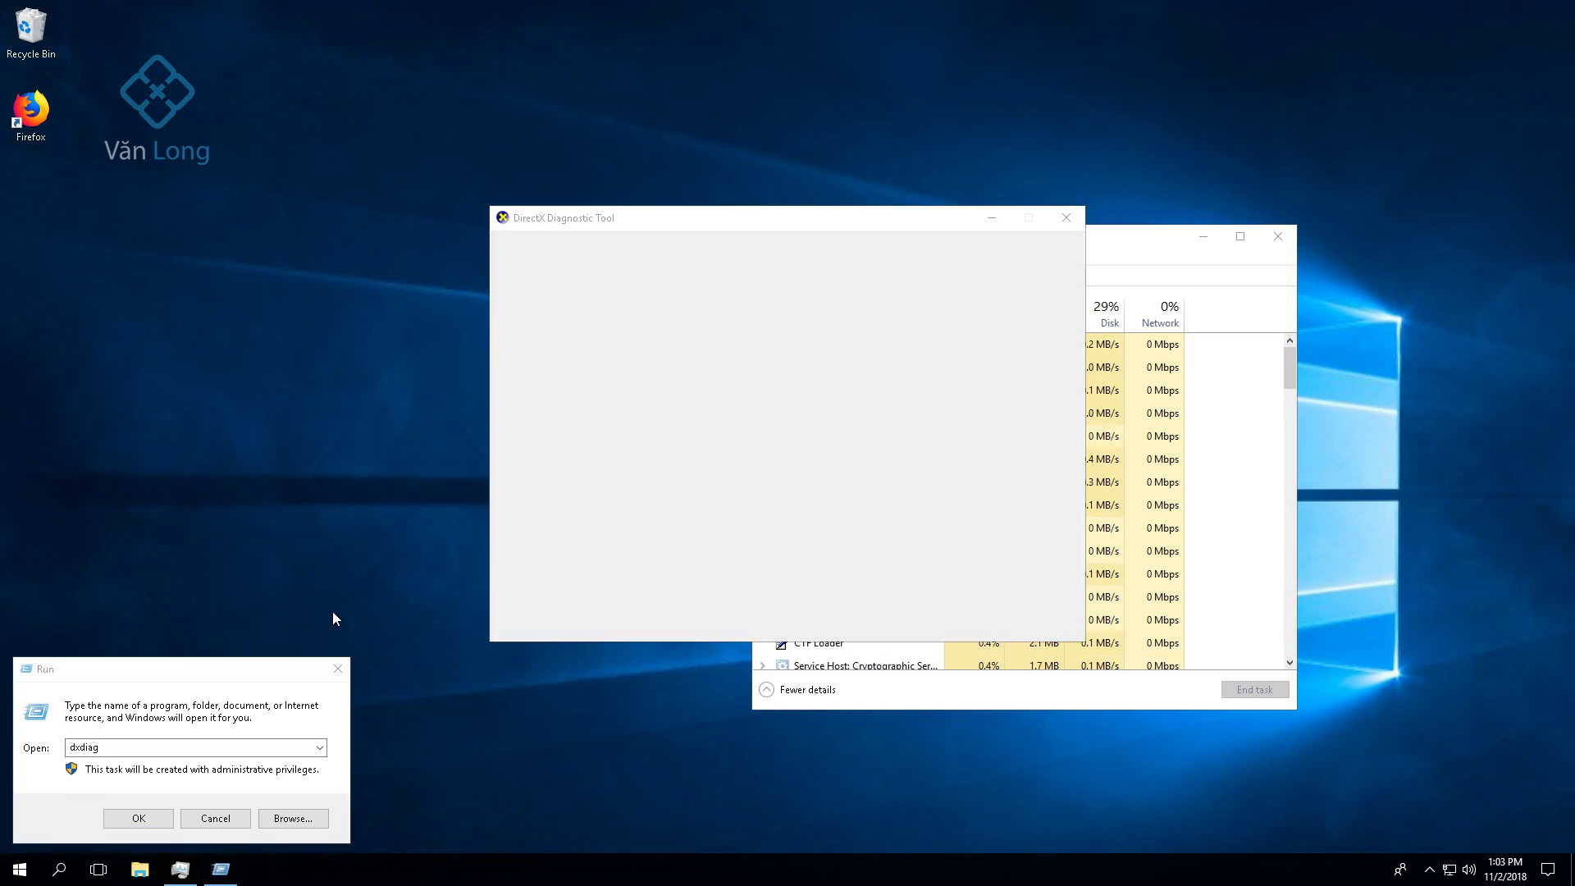
click(151, 744)
double_click(152, 743)
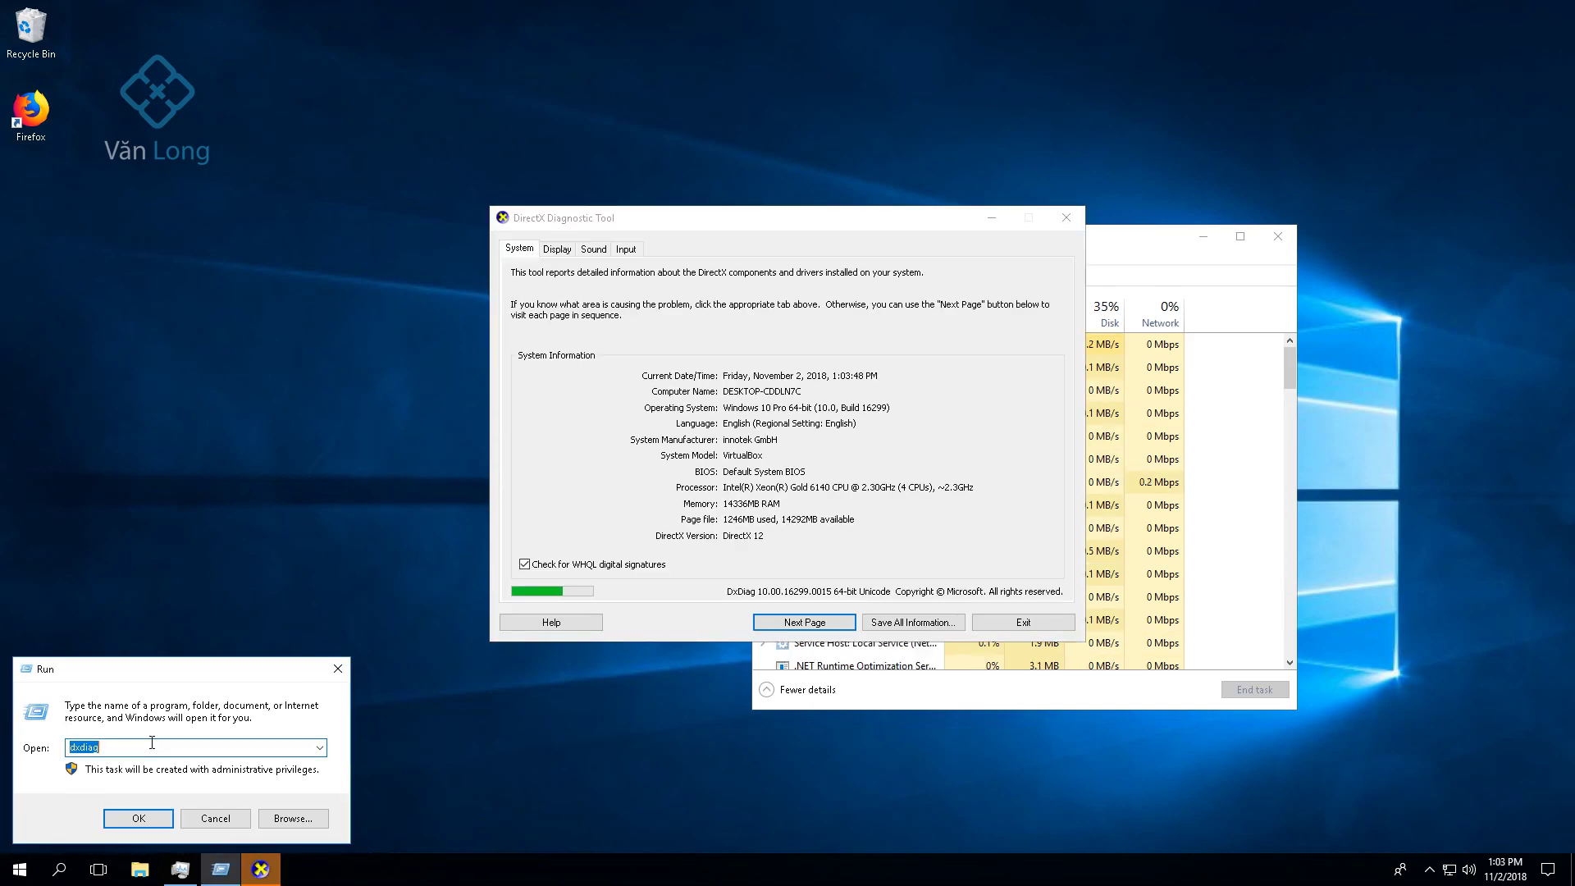
text(serv)
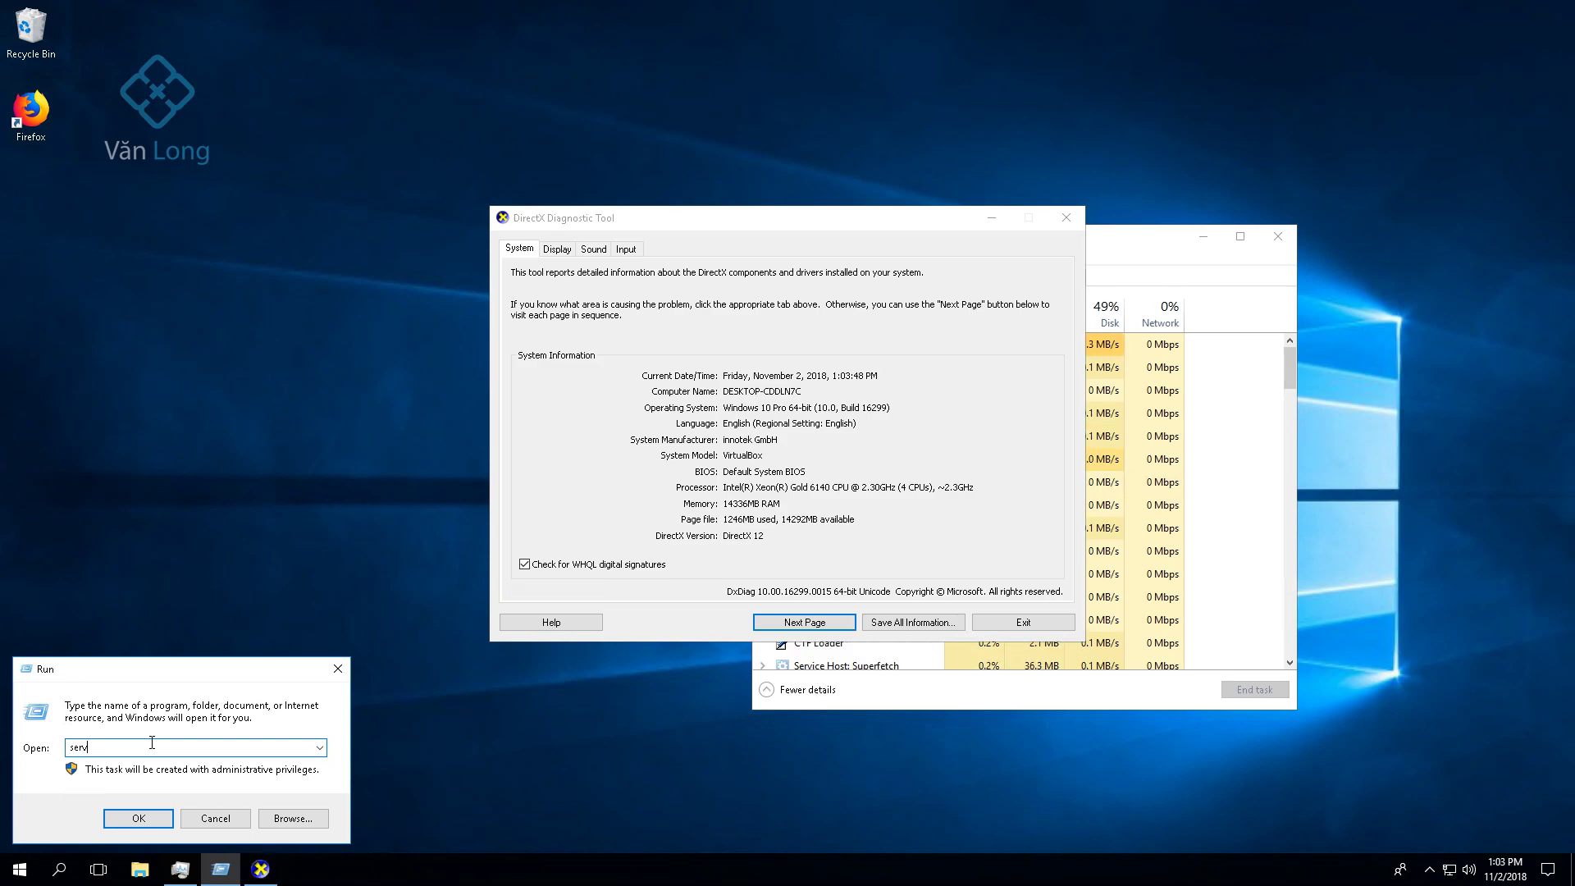
text(ices.msc)
key(Return)
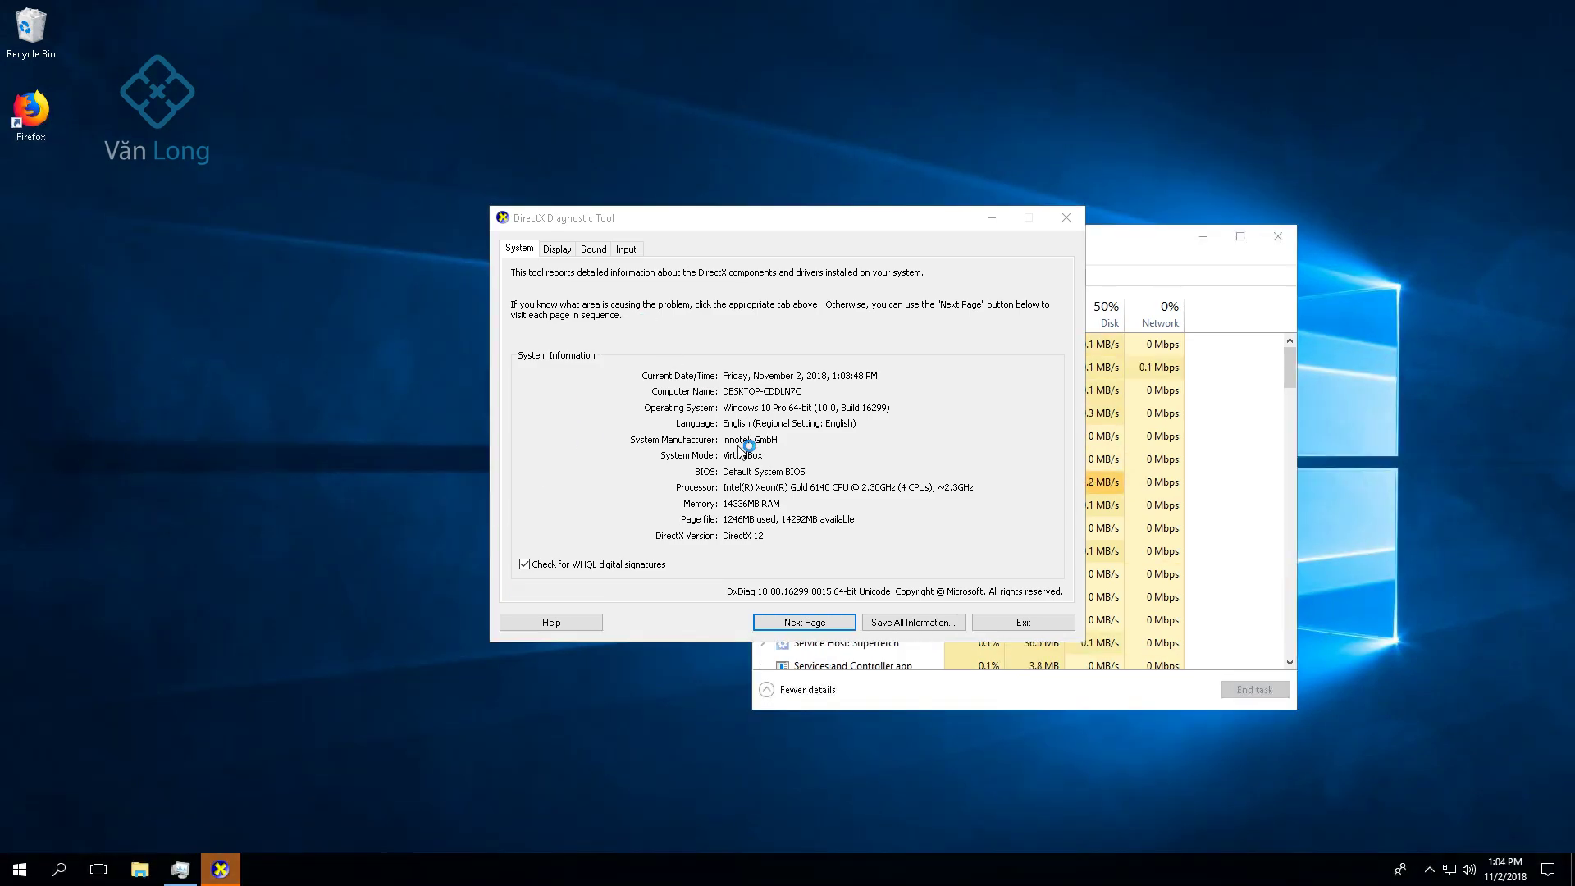
drag(693, 219, 504, 222)
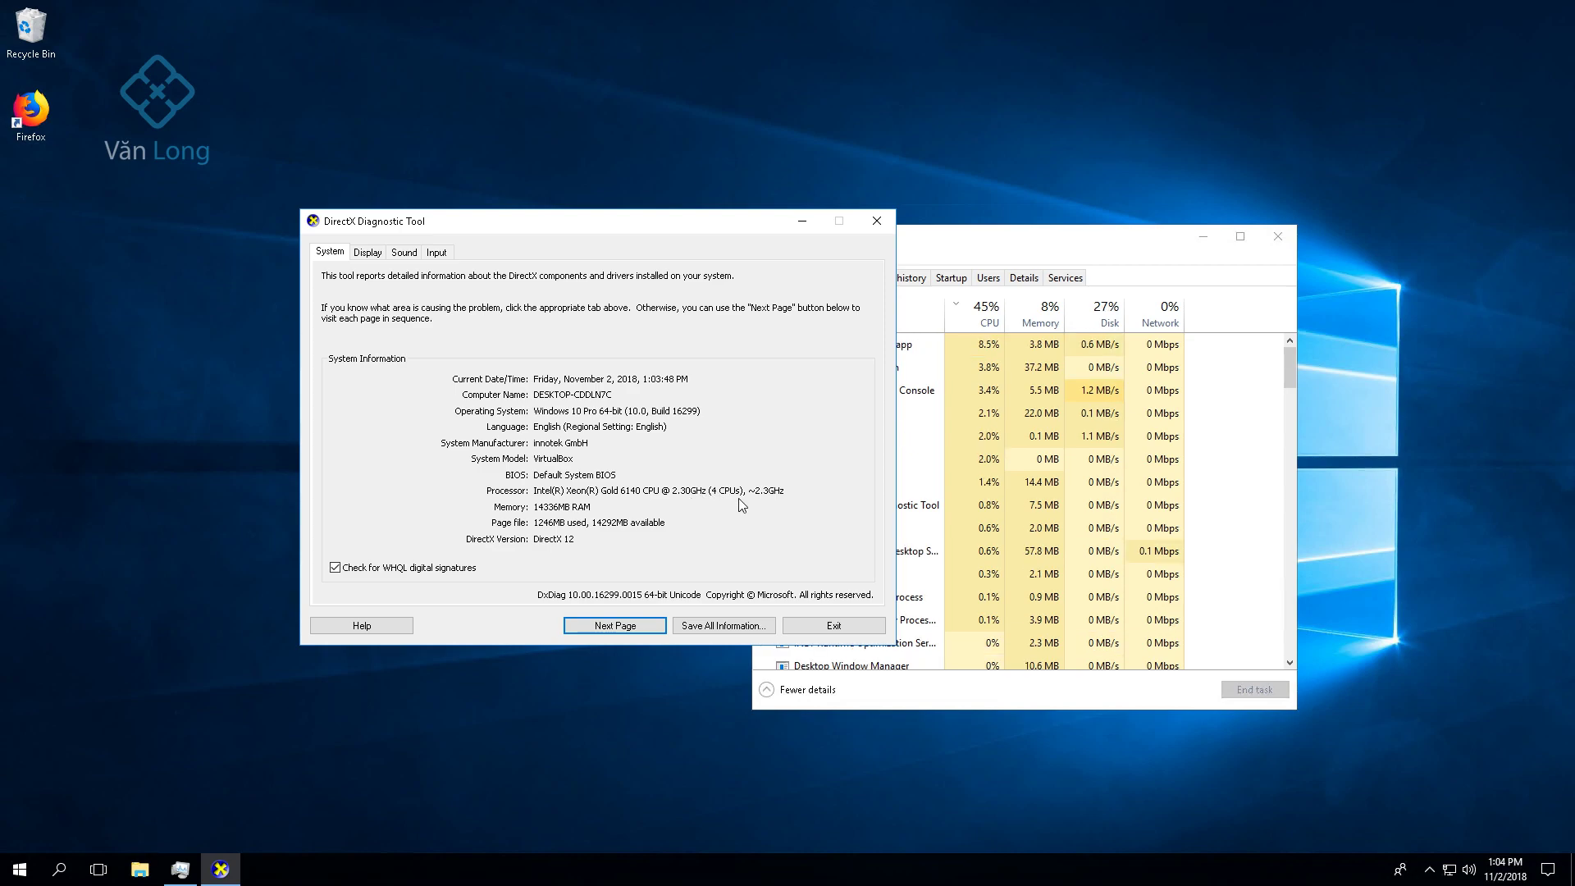
click(833, 625)
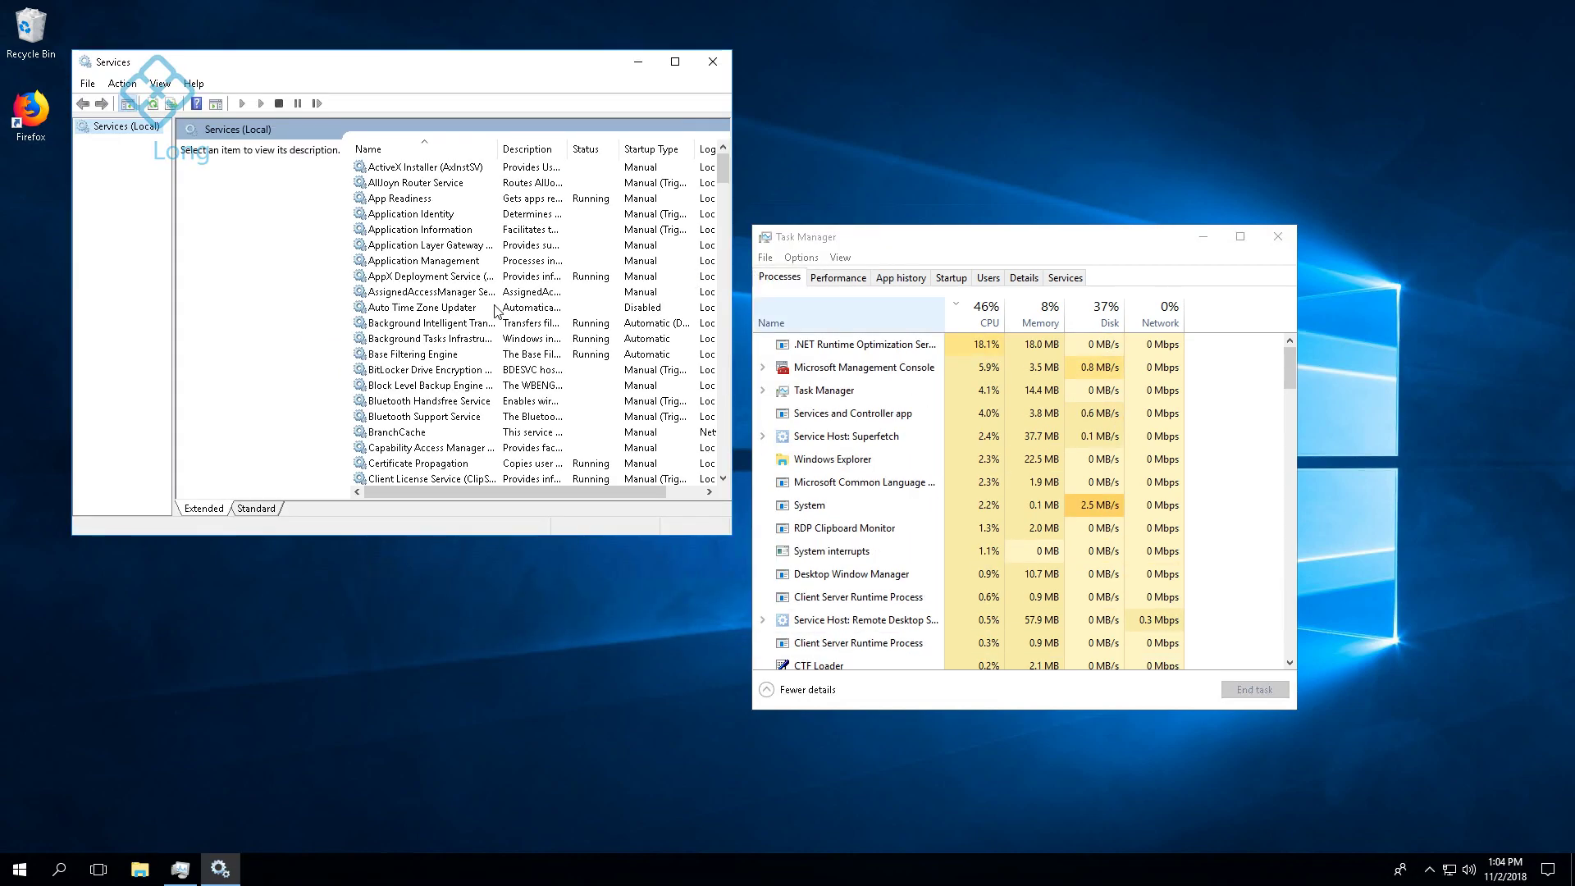
Stop the Superfetch service, set its startup type to Disabled, and close the Services console
click(496, 309)
key(s)
click(387, 324)
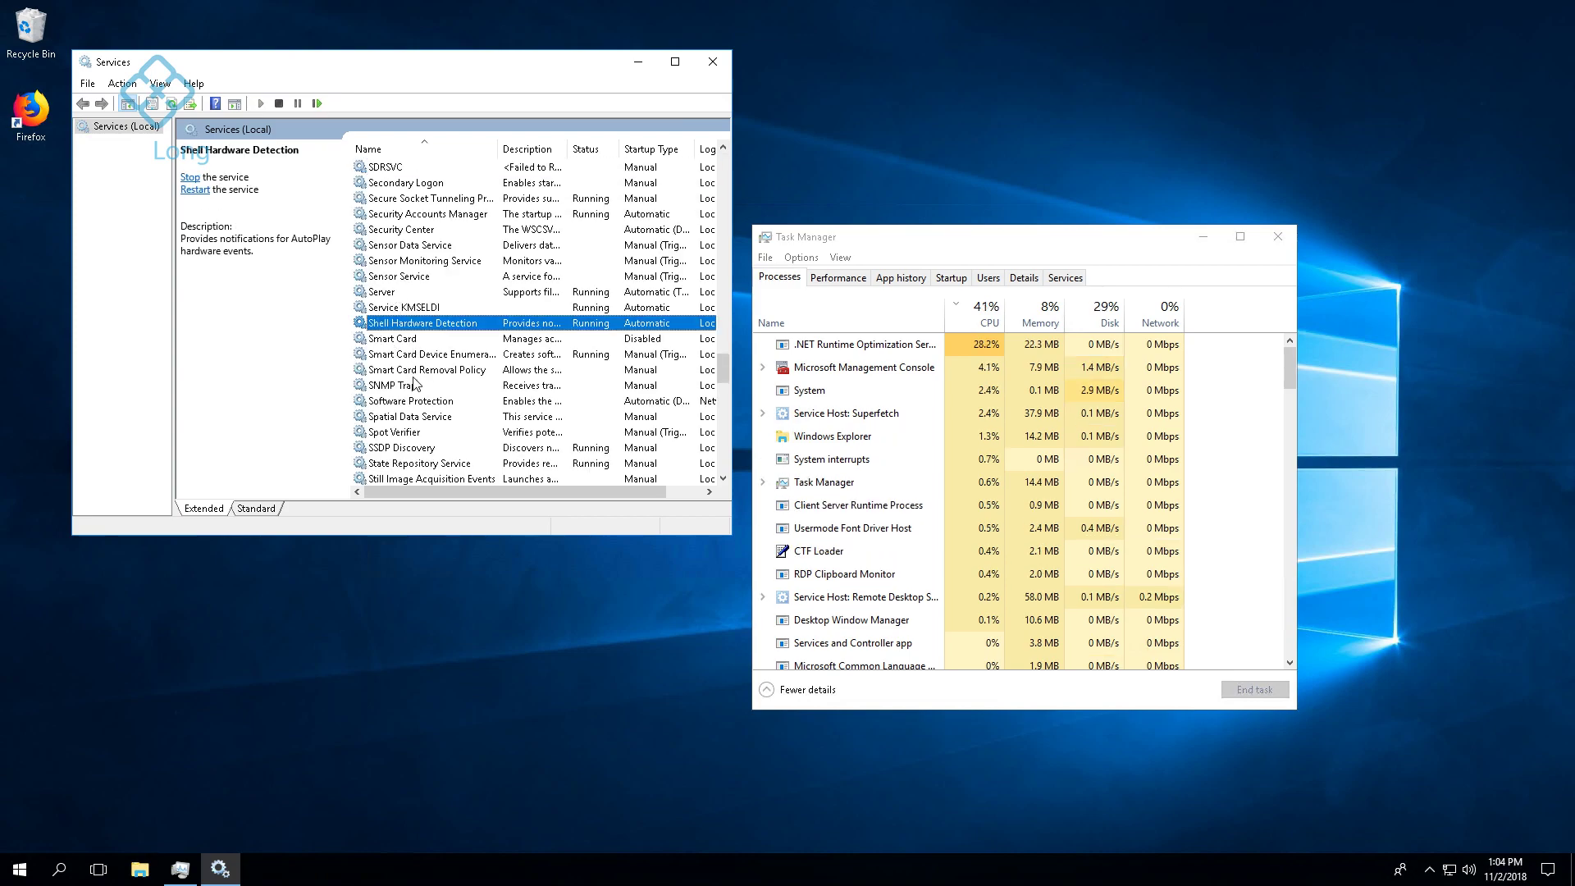
click(394, 370)
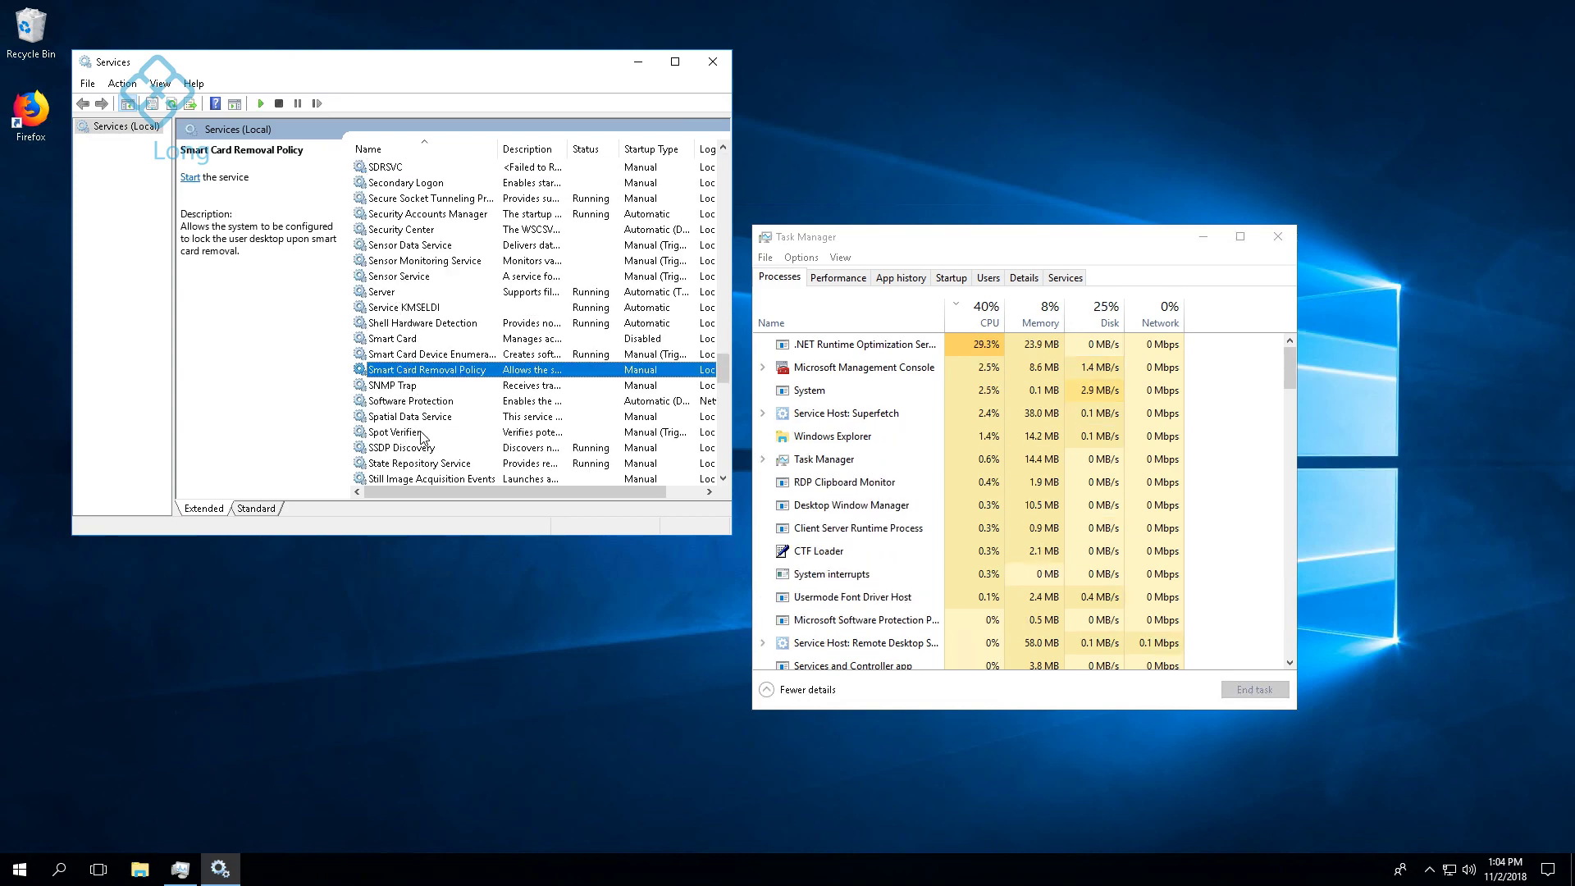
scroll(422, 437, down, 3)
double_click(400, 386)
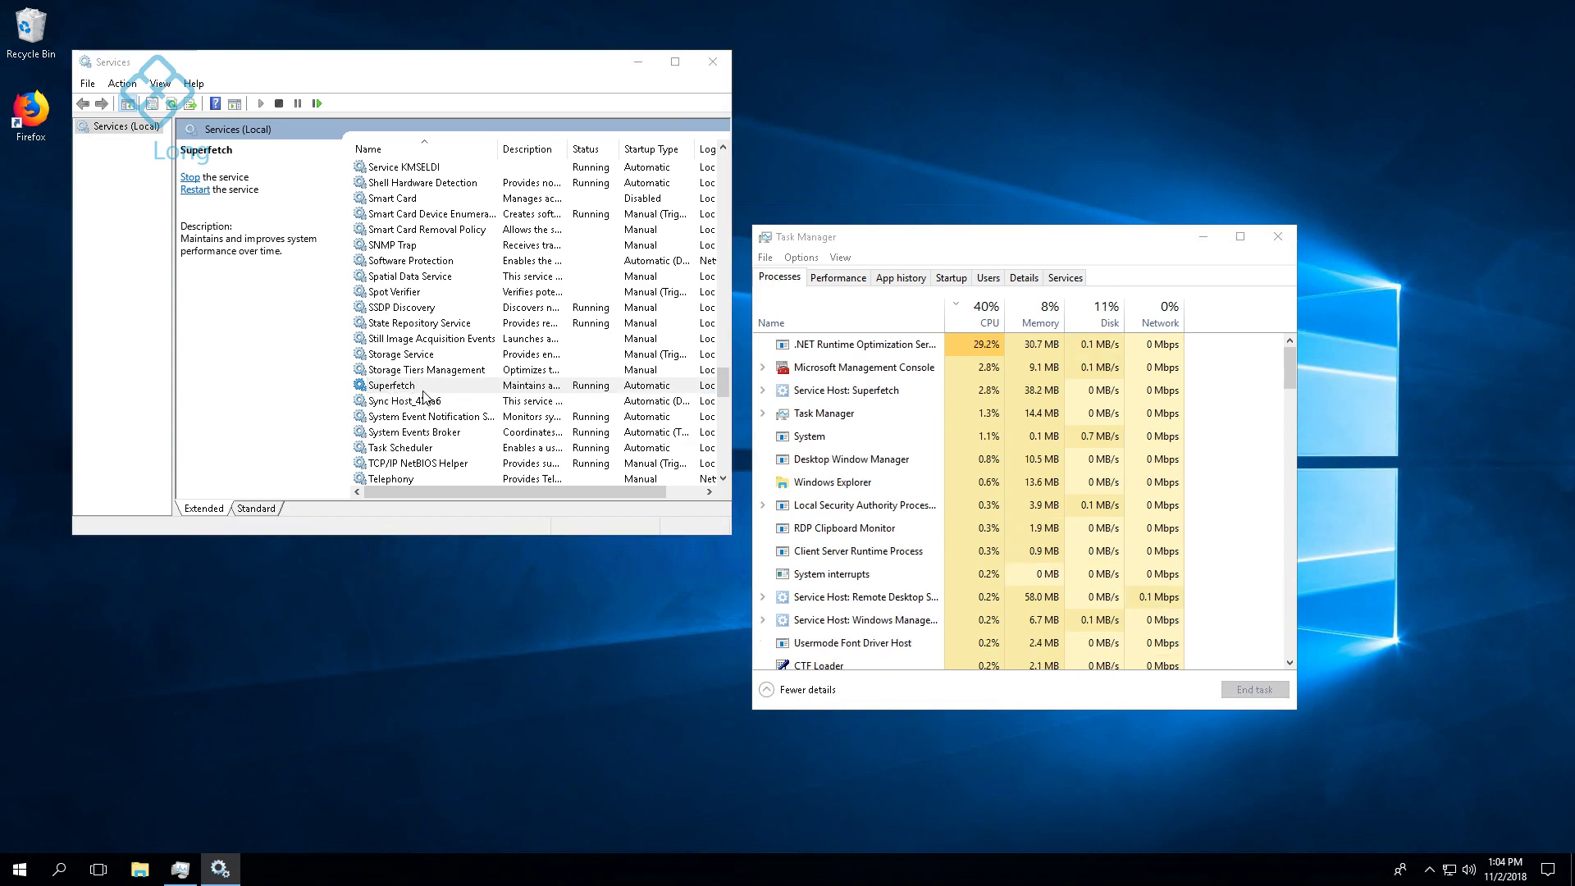
click(361, 362)
click(387, 286)
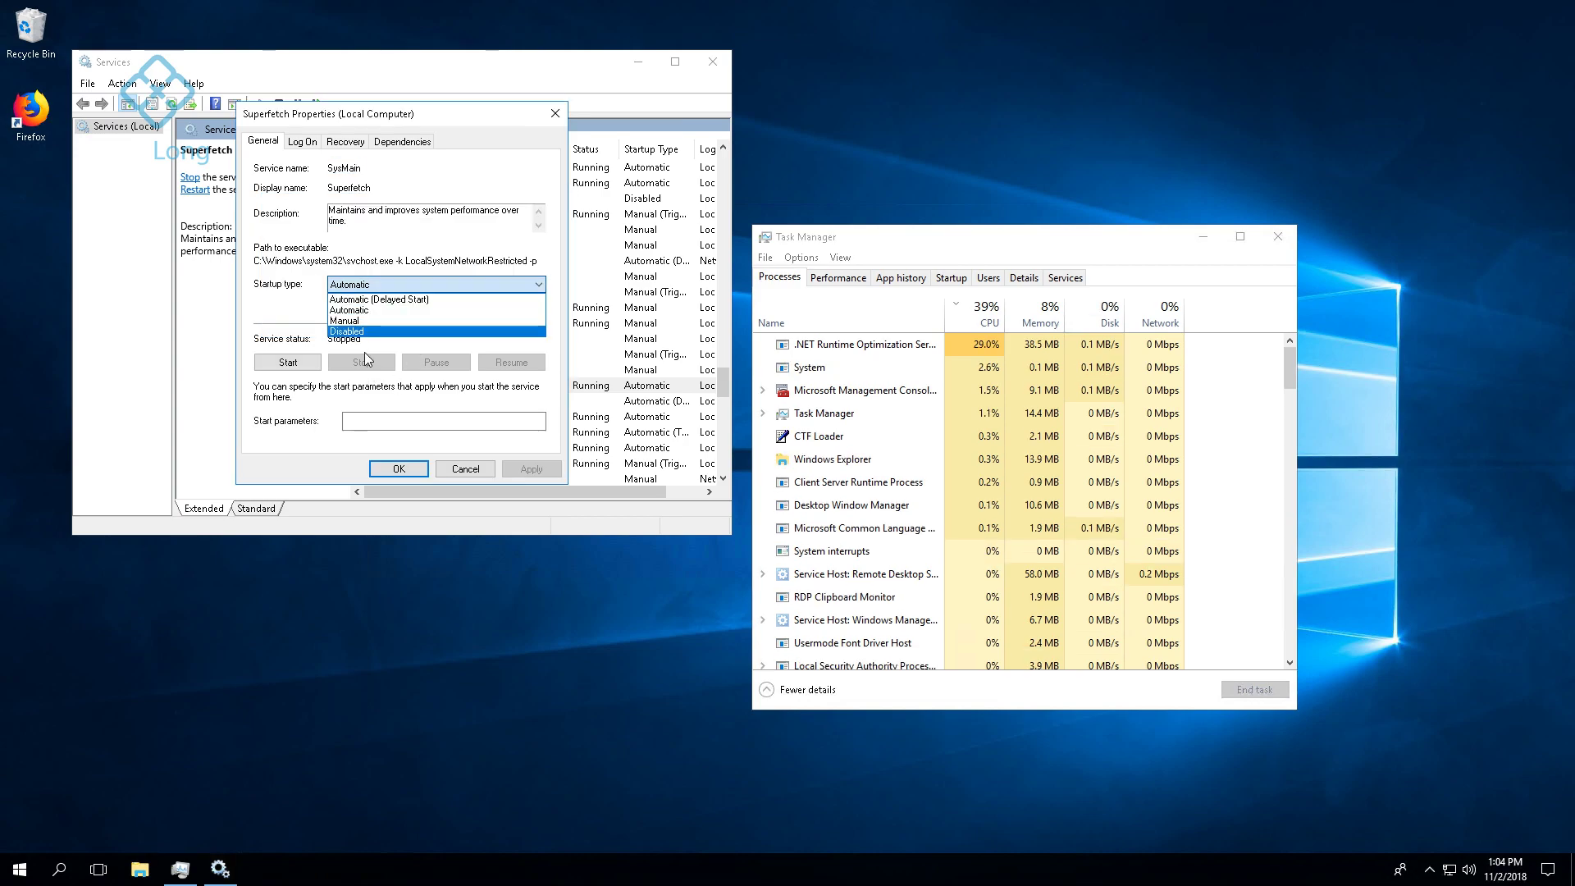
click(355, 333)
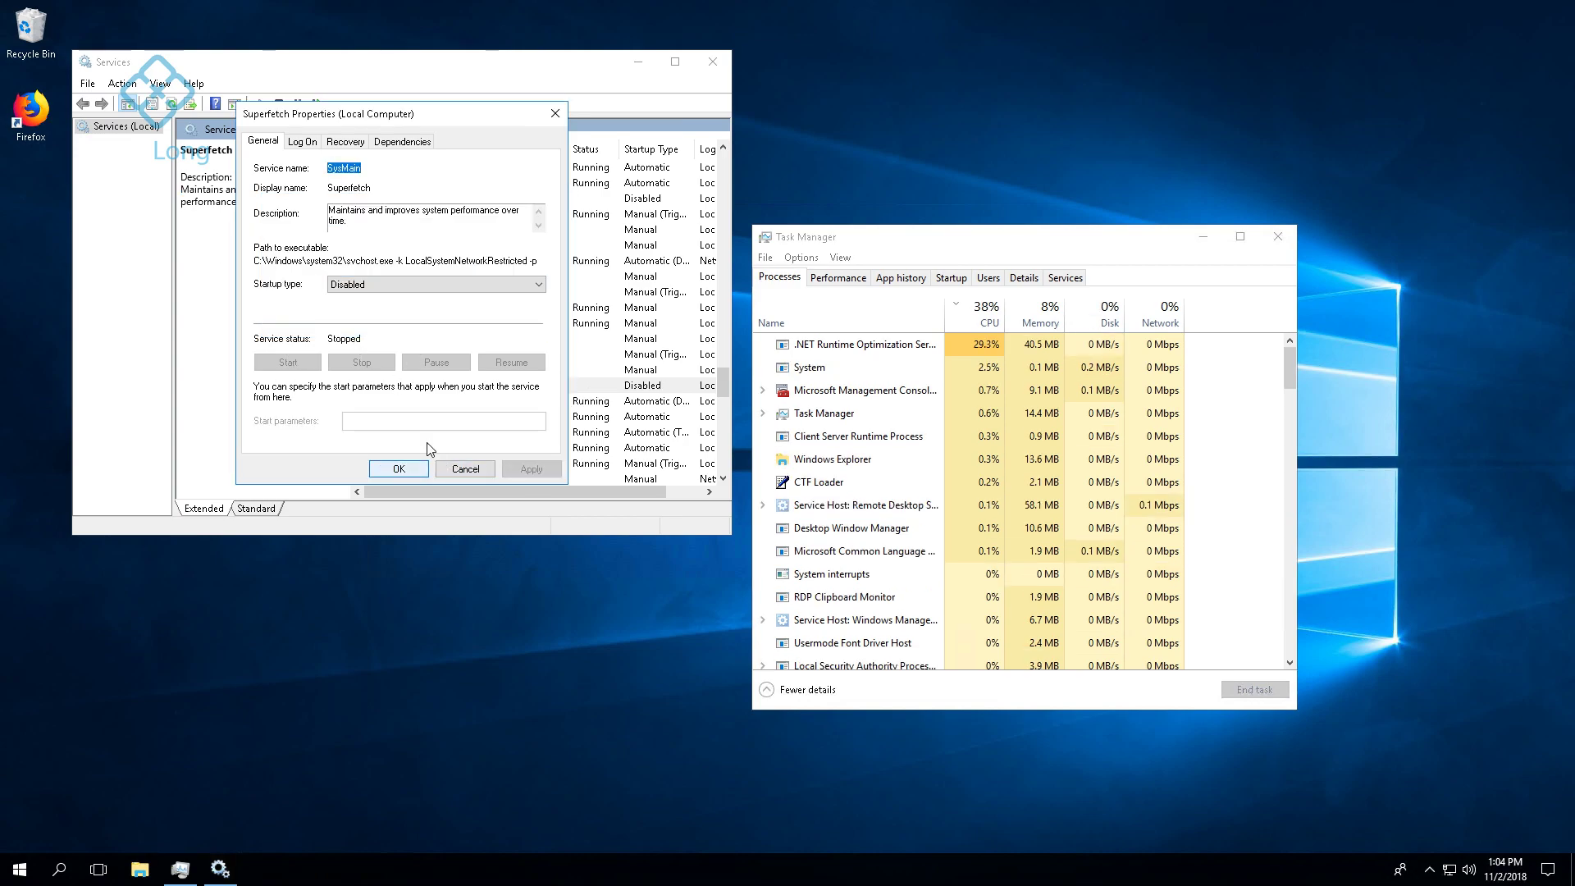
click(399, 468)
click(711, 69)
Move Task Manager away from the middle of the screen and refresh the desktop
drag(828, 246, 345, 246)
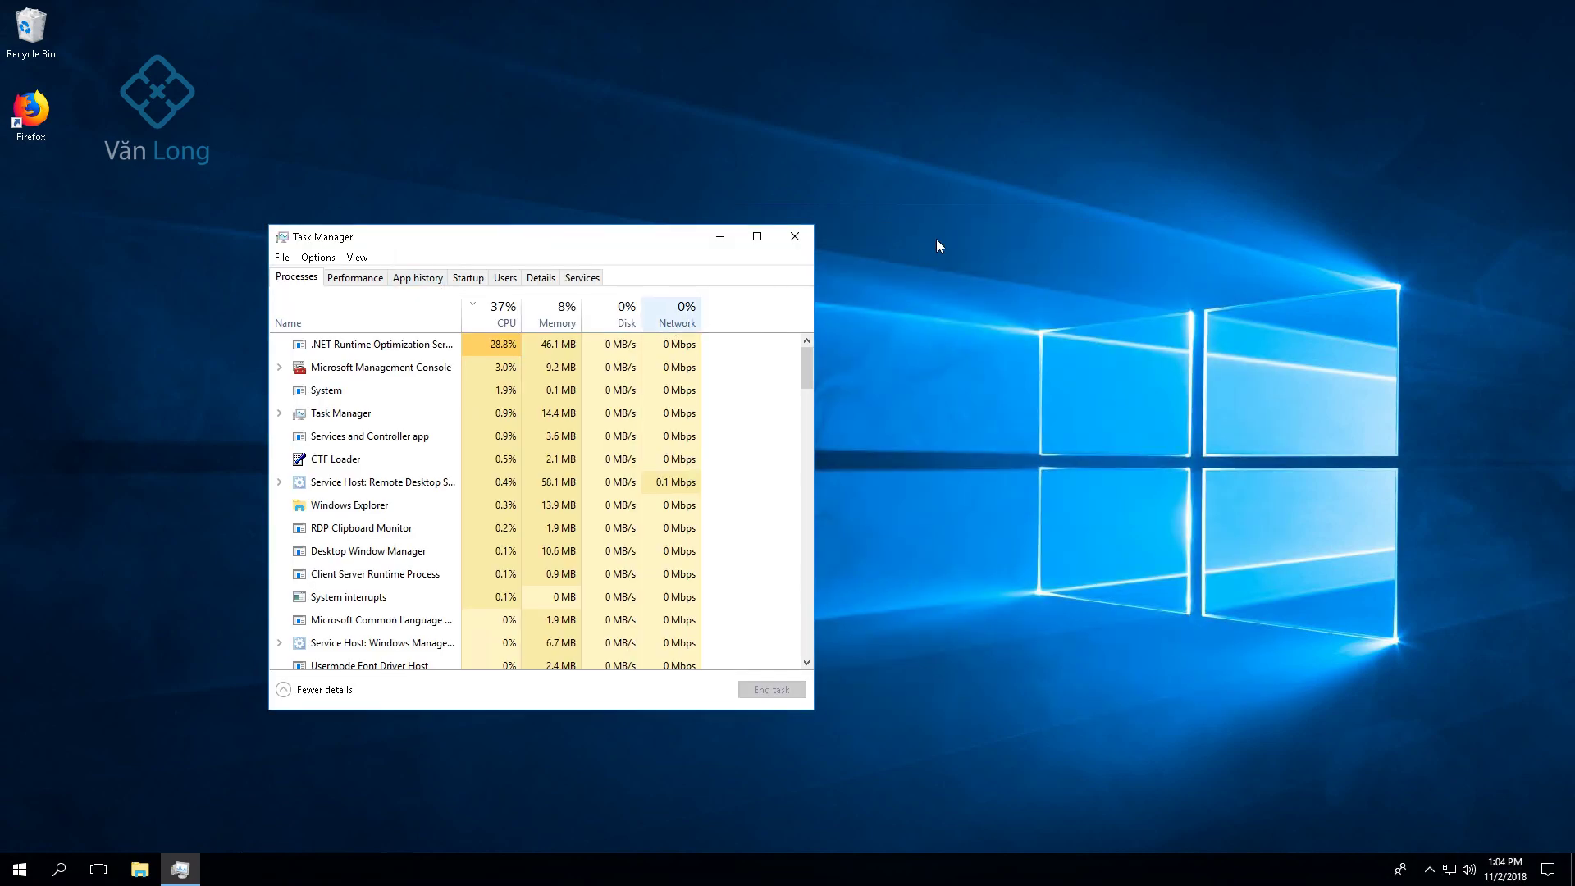
right_click(936, 237)
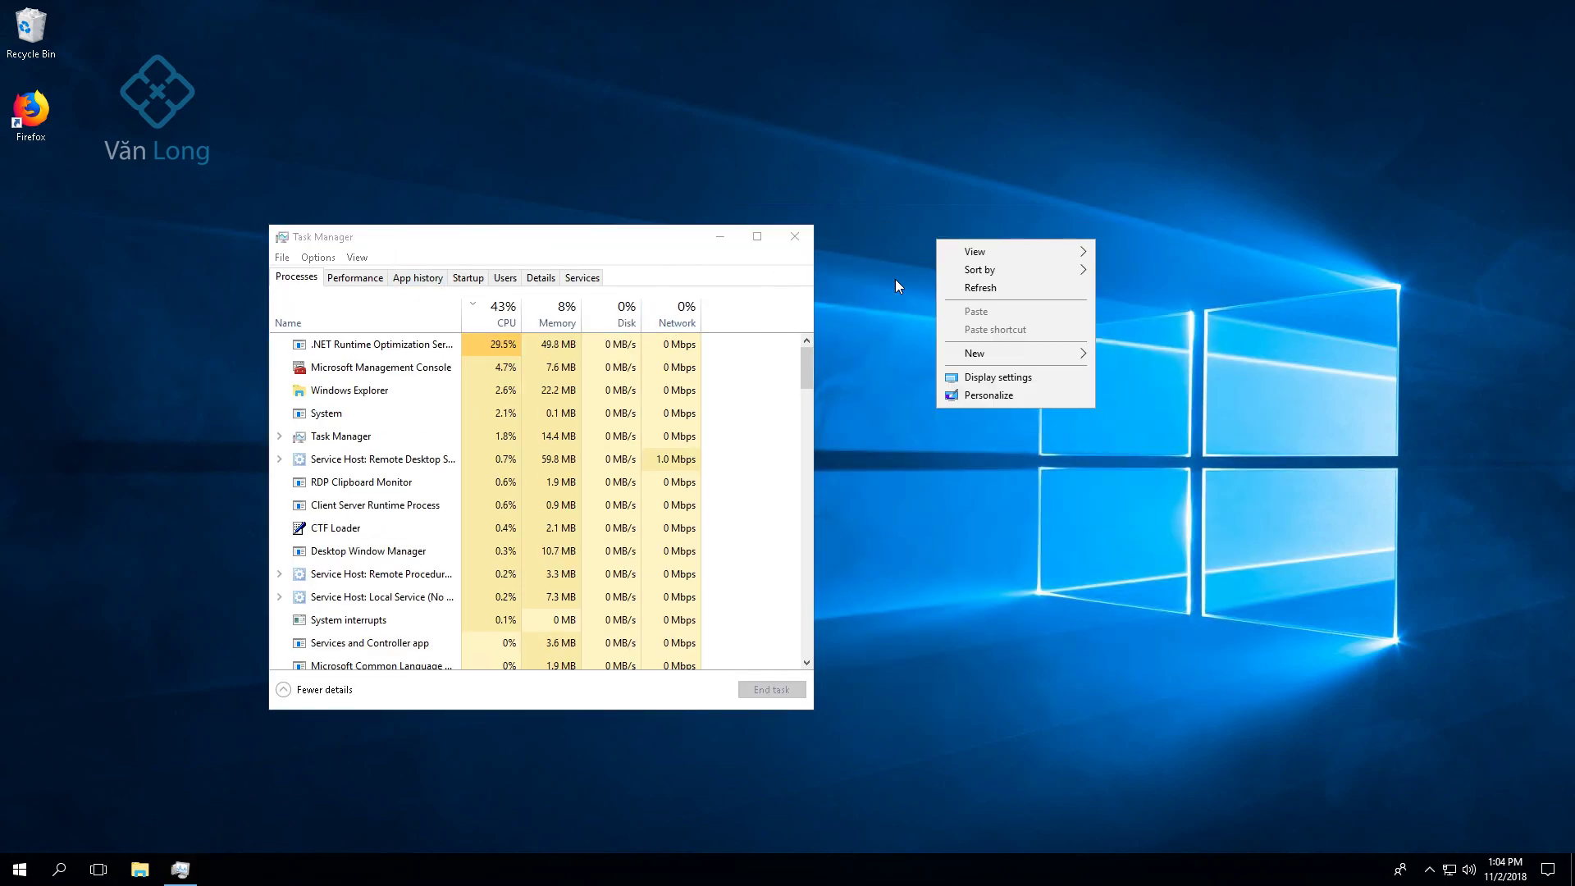
click(955, 288)
drag(621, 248, 517, 211)
Open the desktop's personalization settings, close Task Manager, and move the Settings window to the middle of the screen
right_click(816, 155)
click(857, 310)
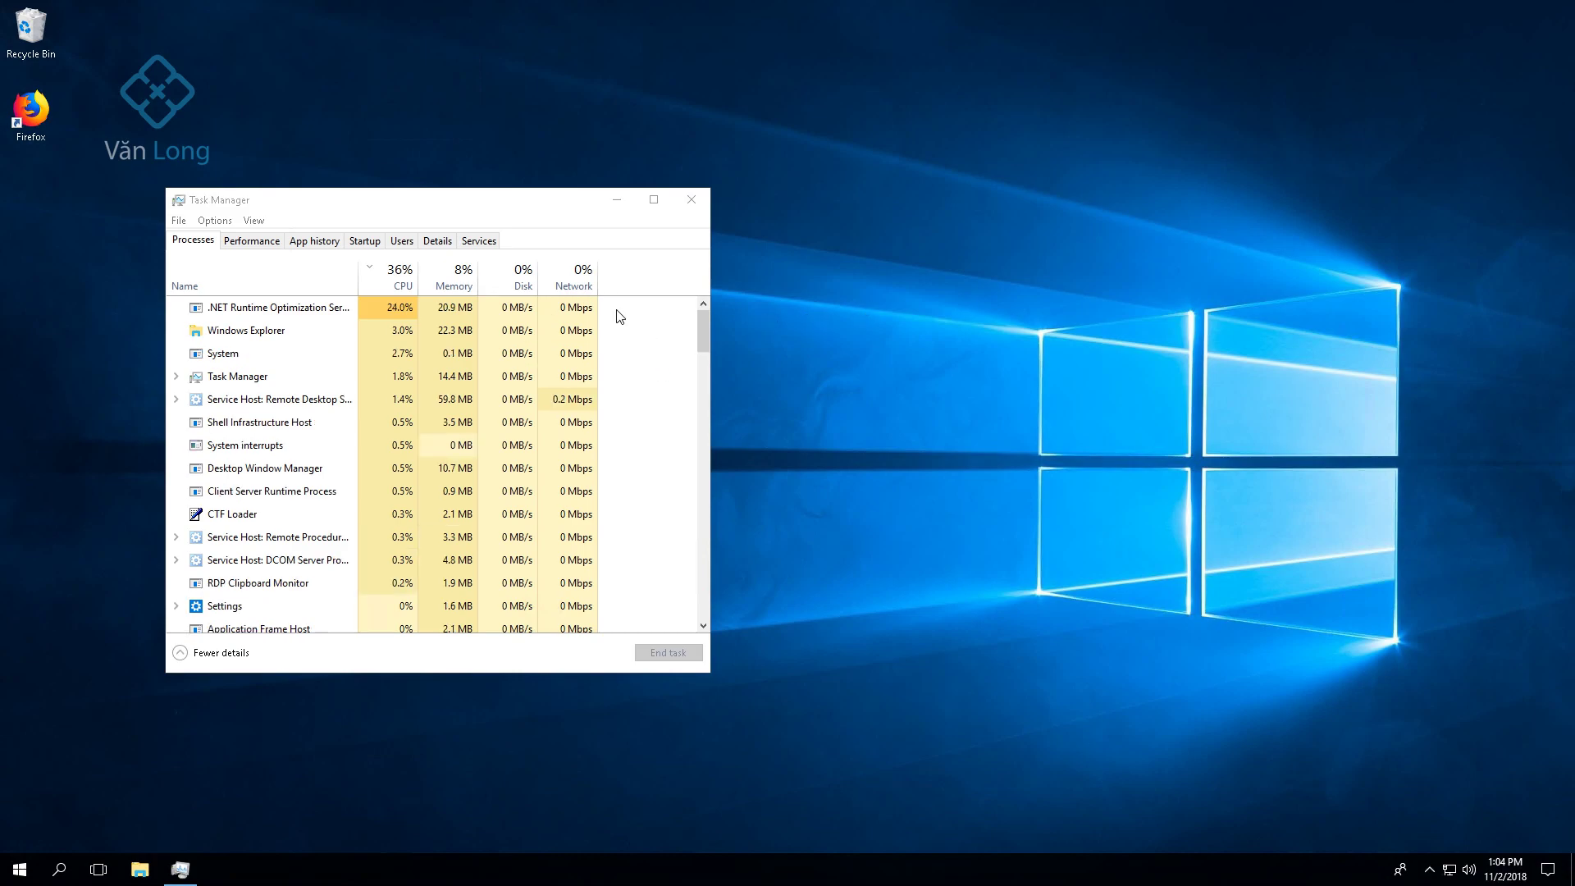
click(705, 199)
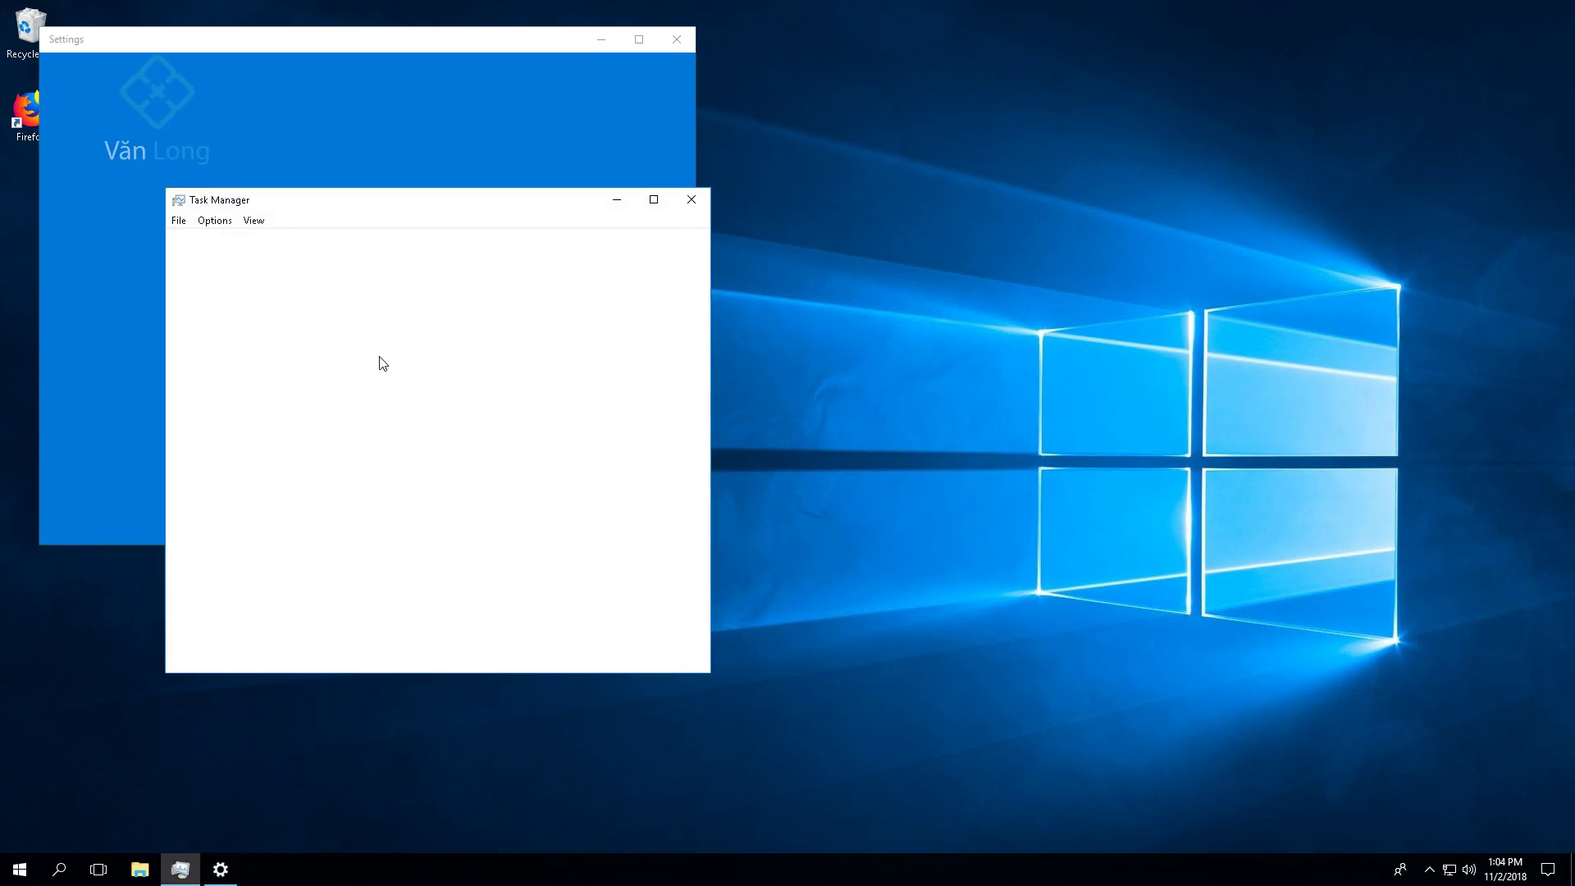
drag(239, 39, 598, 169)
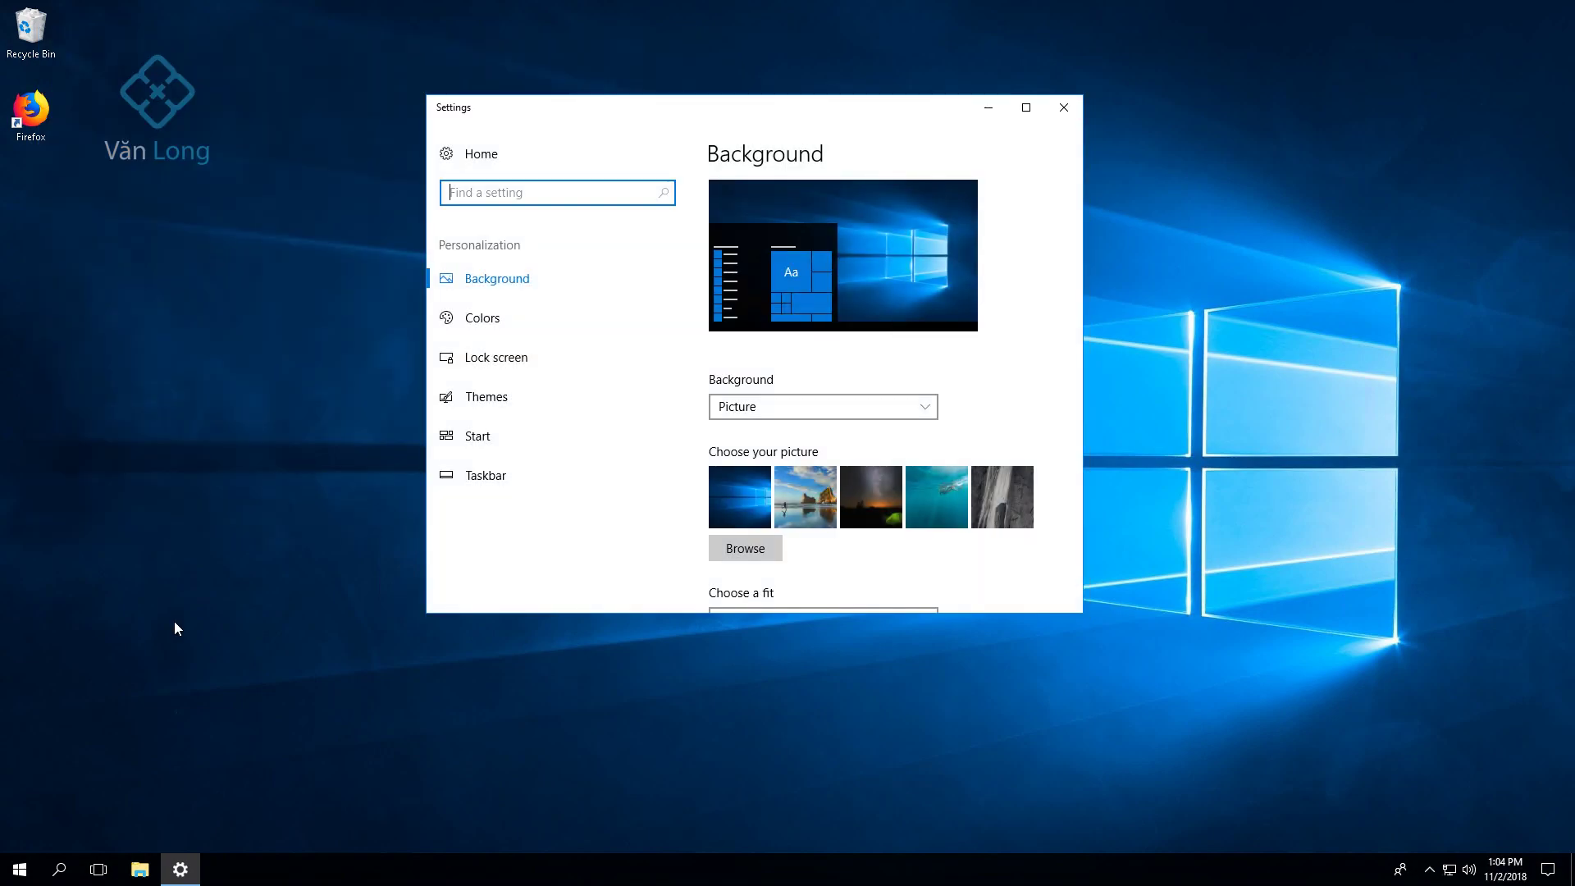
In the theme-related desktop icon settings, enable Computer, User's Files and Network, apply them, and close Settings
click(519, 410)
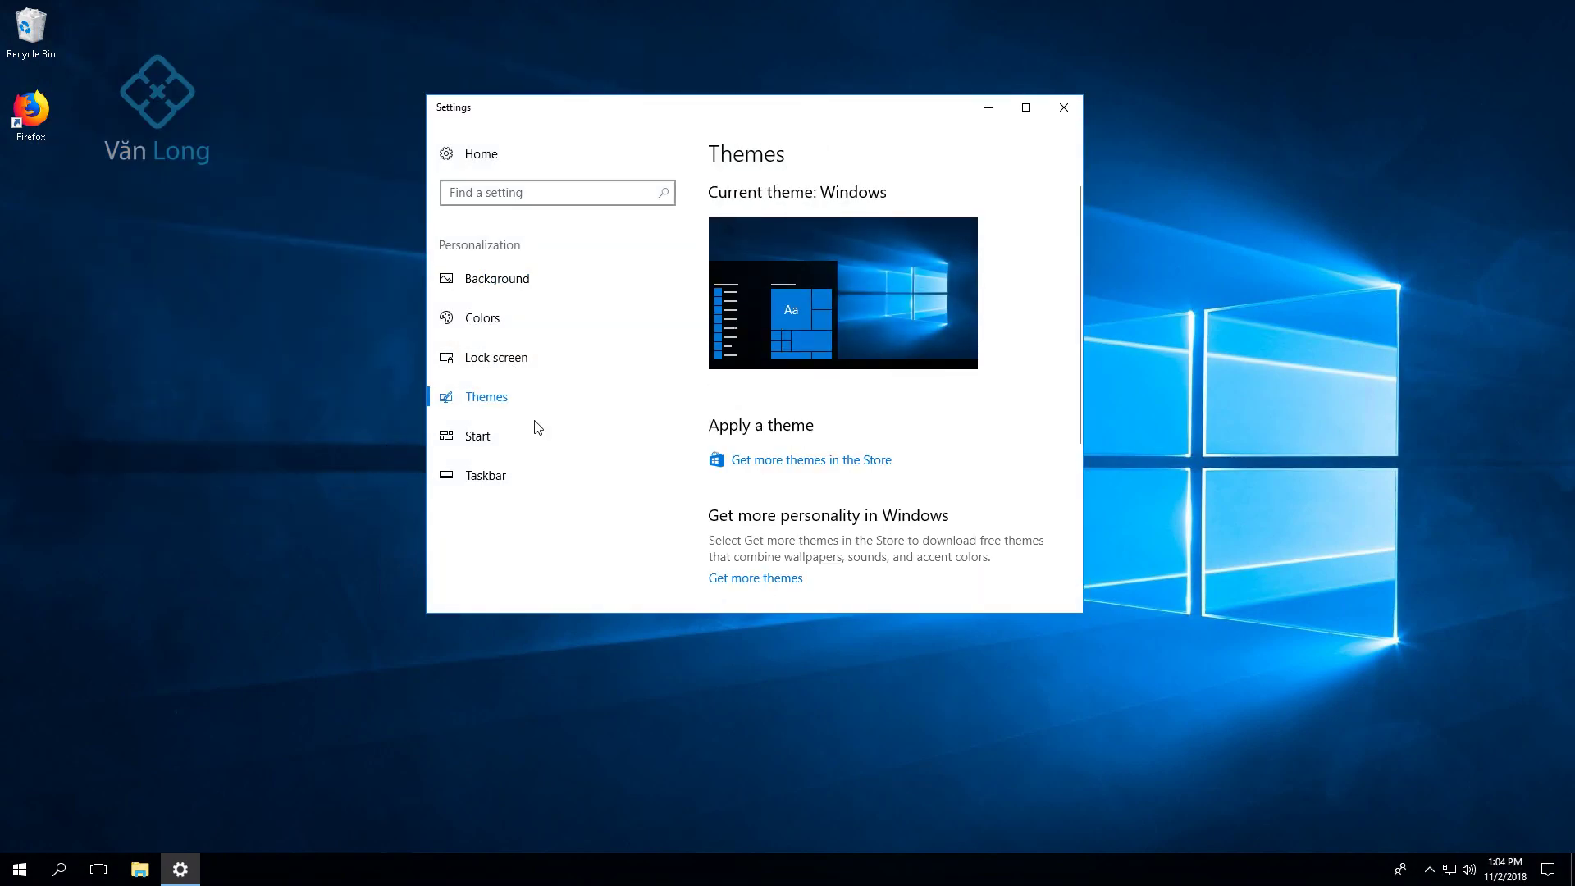
scroll(659, 502, down, 3)
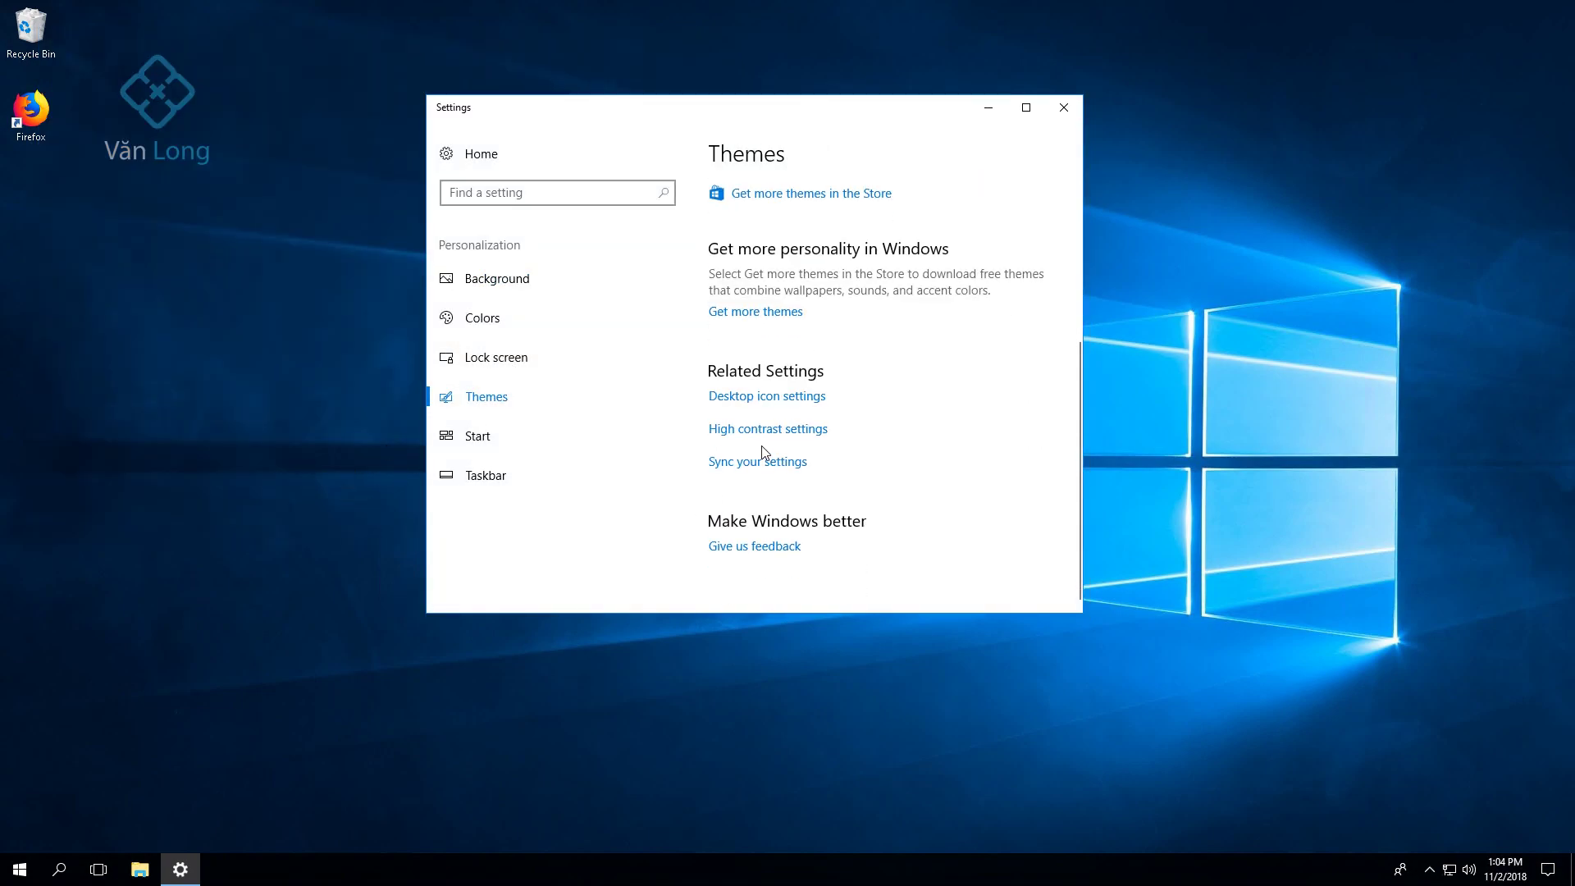
click(767, 398)
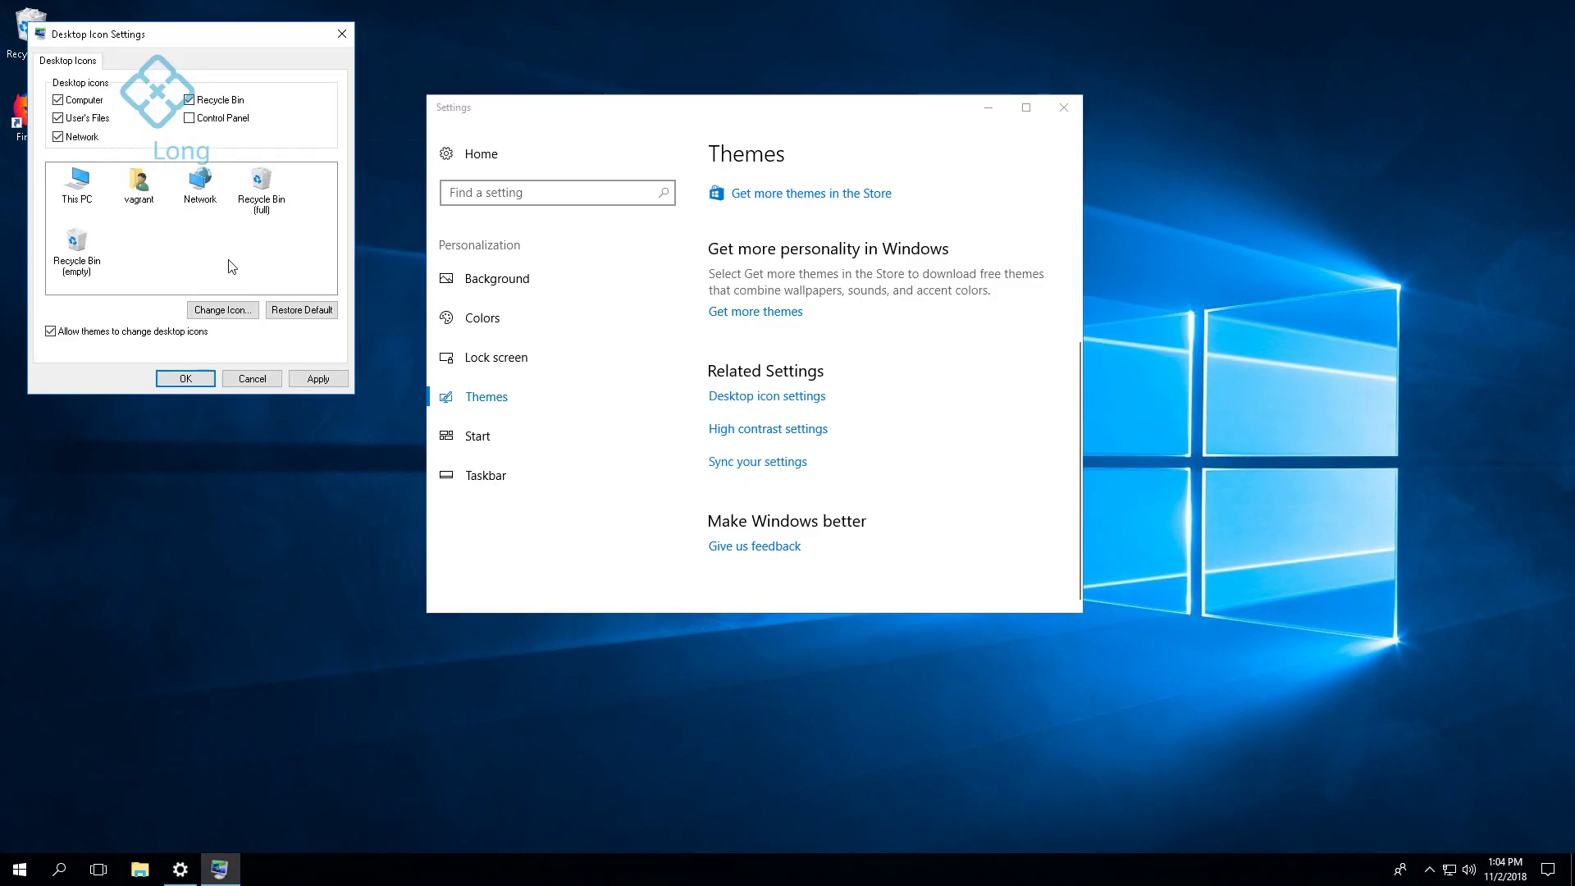
click(190, 379)
click(1063, 112)
Refresh the desktop and sort its icons by name in one direction and back in the other
right_click(459, 216)
click(530, 259)
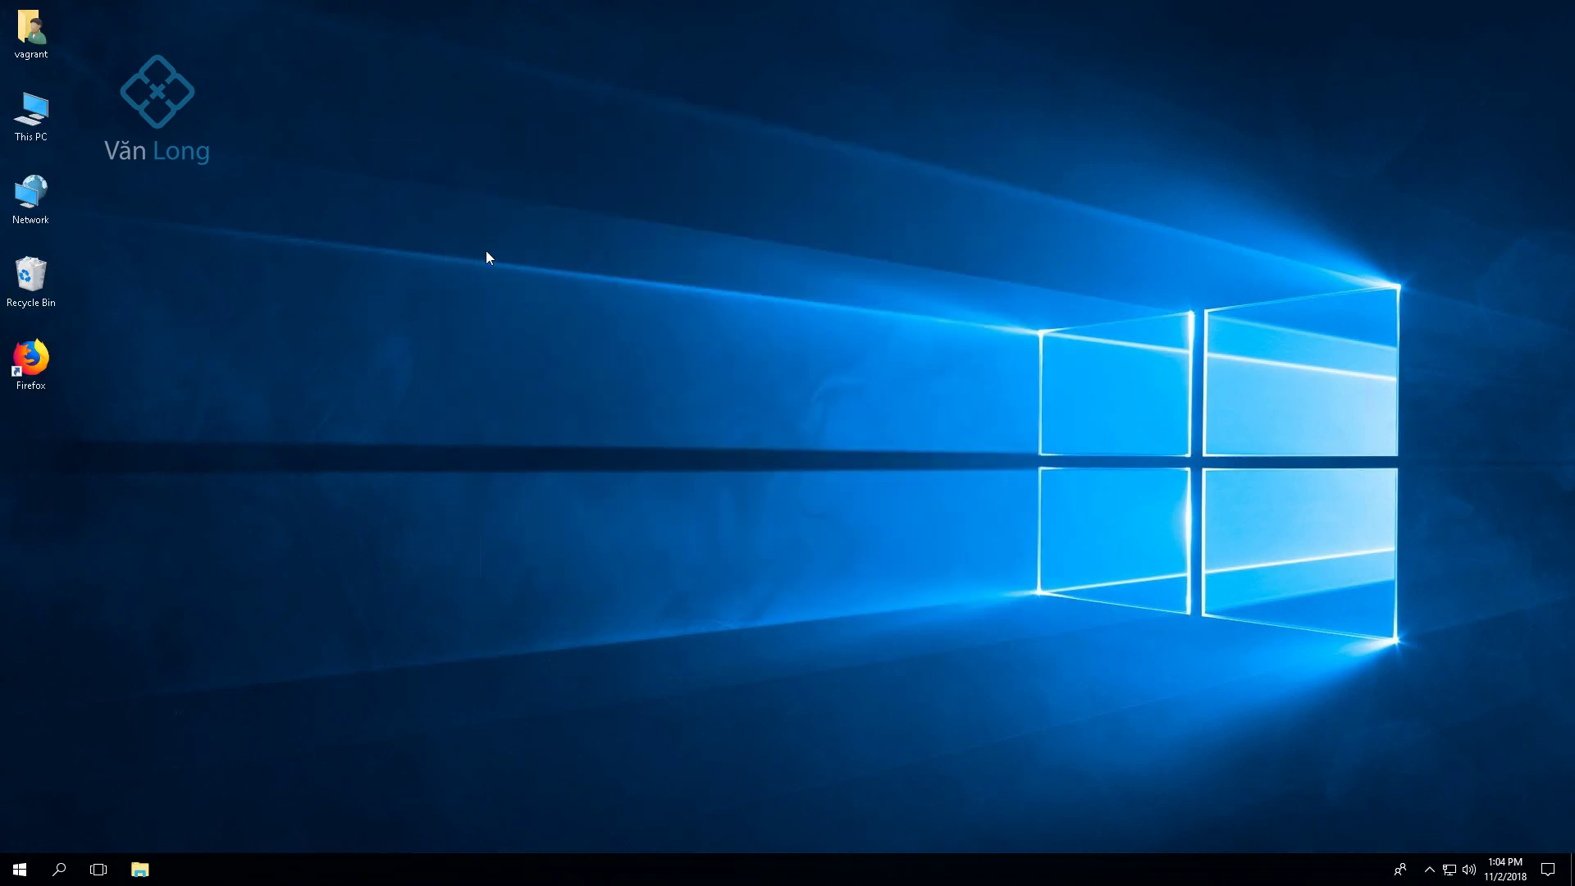
right_click(443, 242)
mouse_move(524, 271)
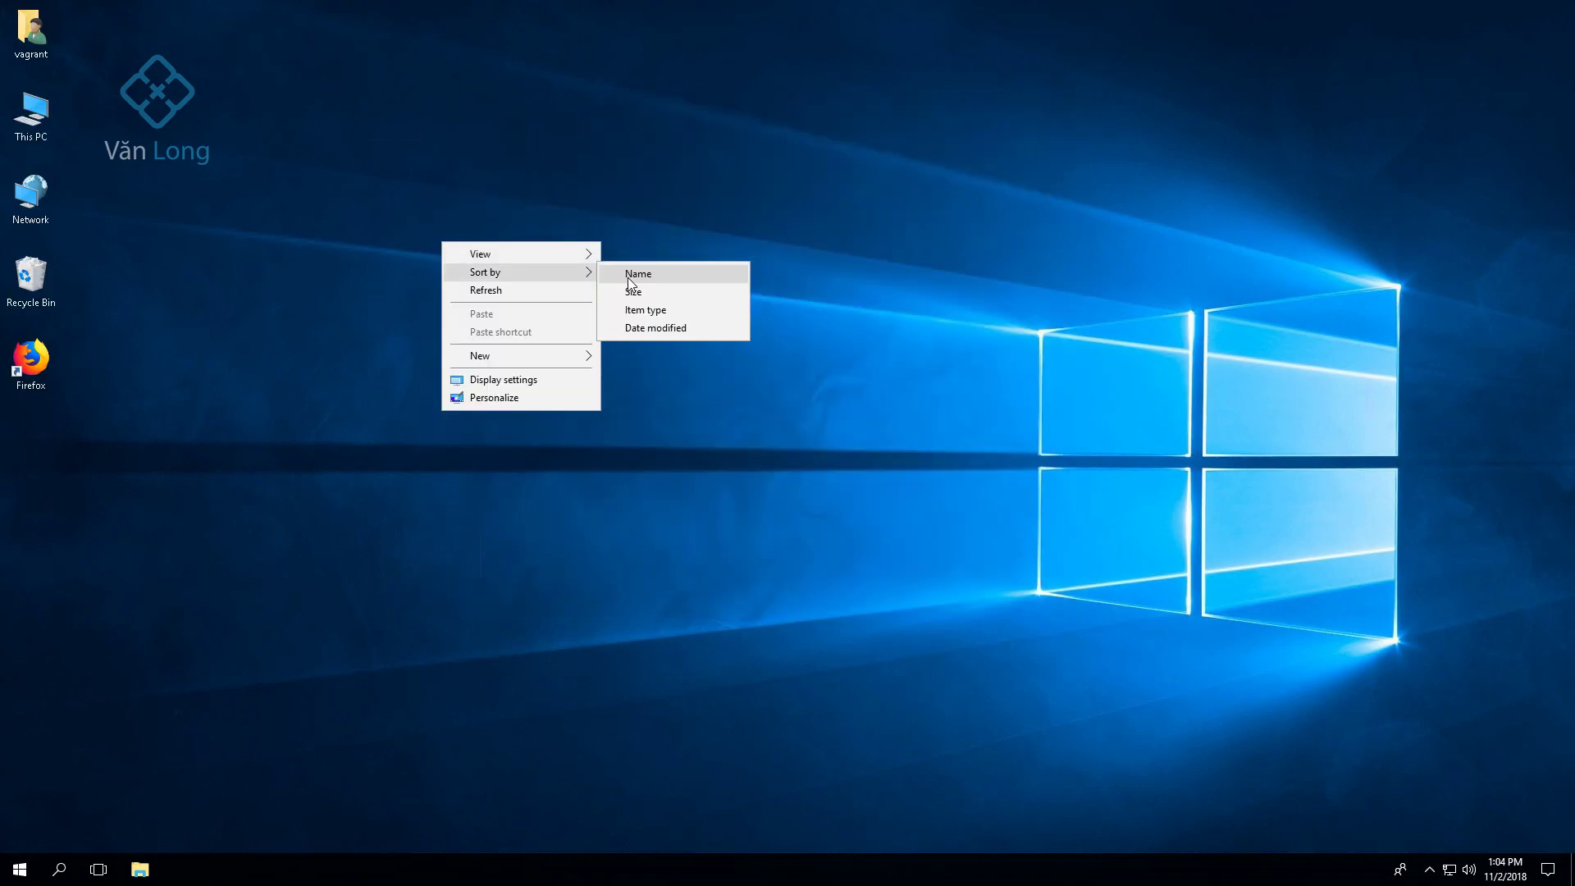
click(628, 277)
right_click(351, 313)
mouse_move(484, 343)
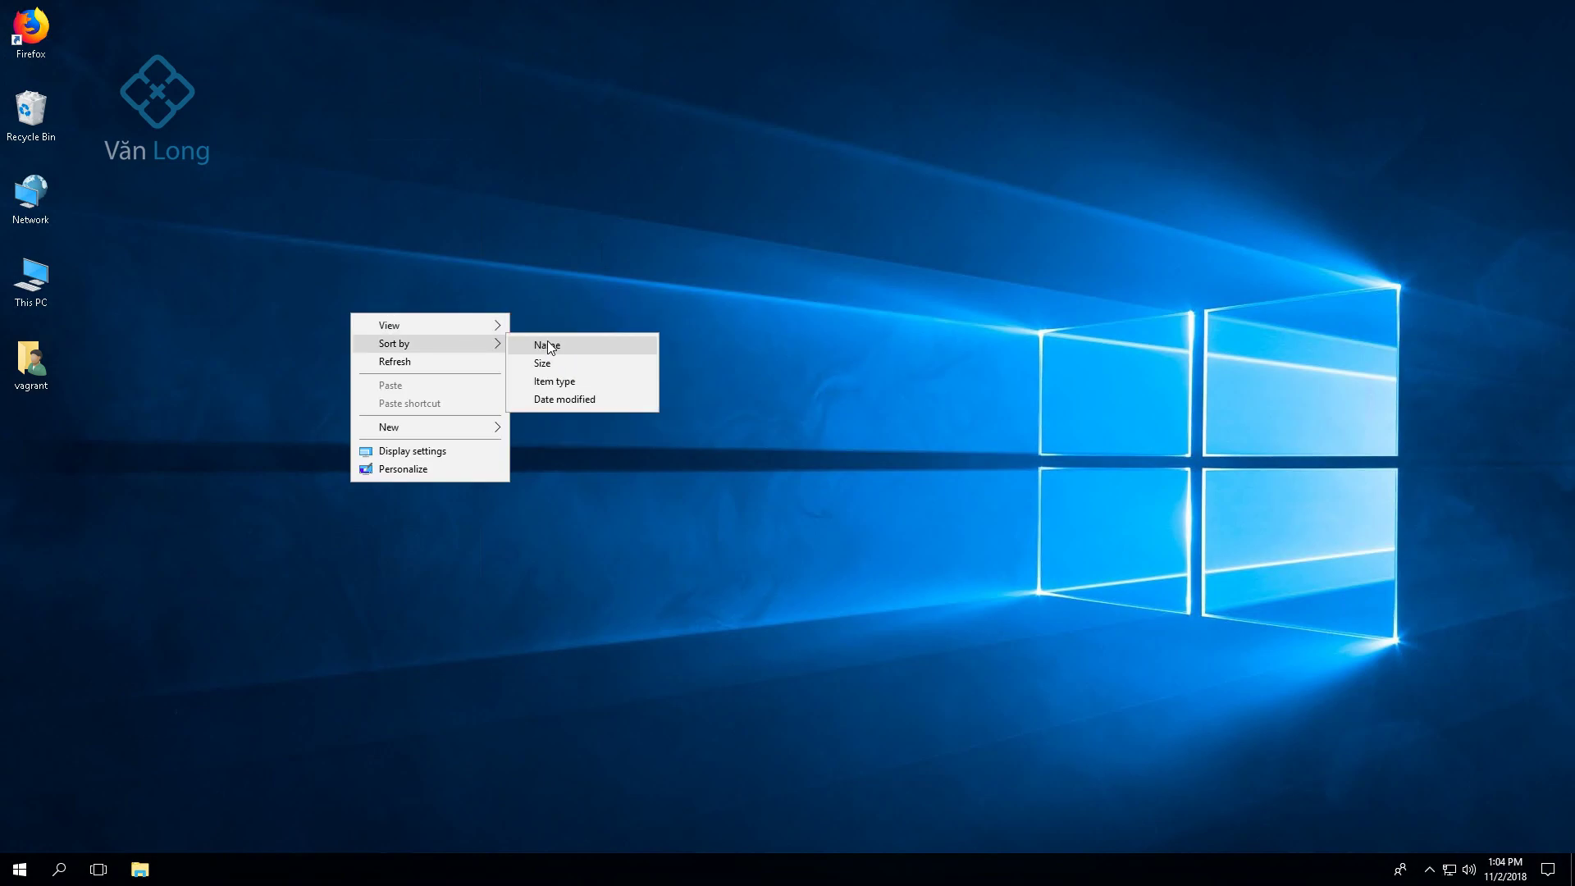
click(548, 348)
Open Windows Settings and browse the installed programs, expanding the Oracle VM VirtualBox Guest Additions folder
click(20, 867)
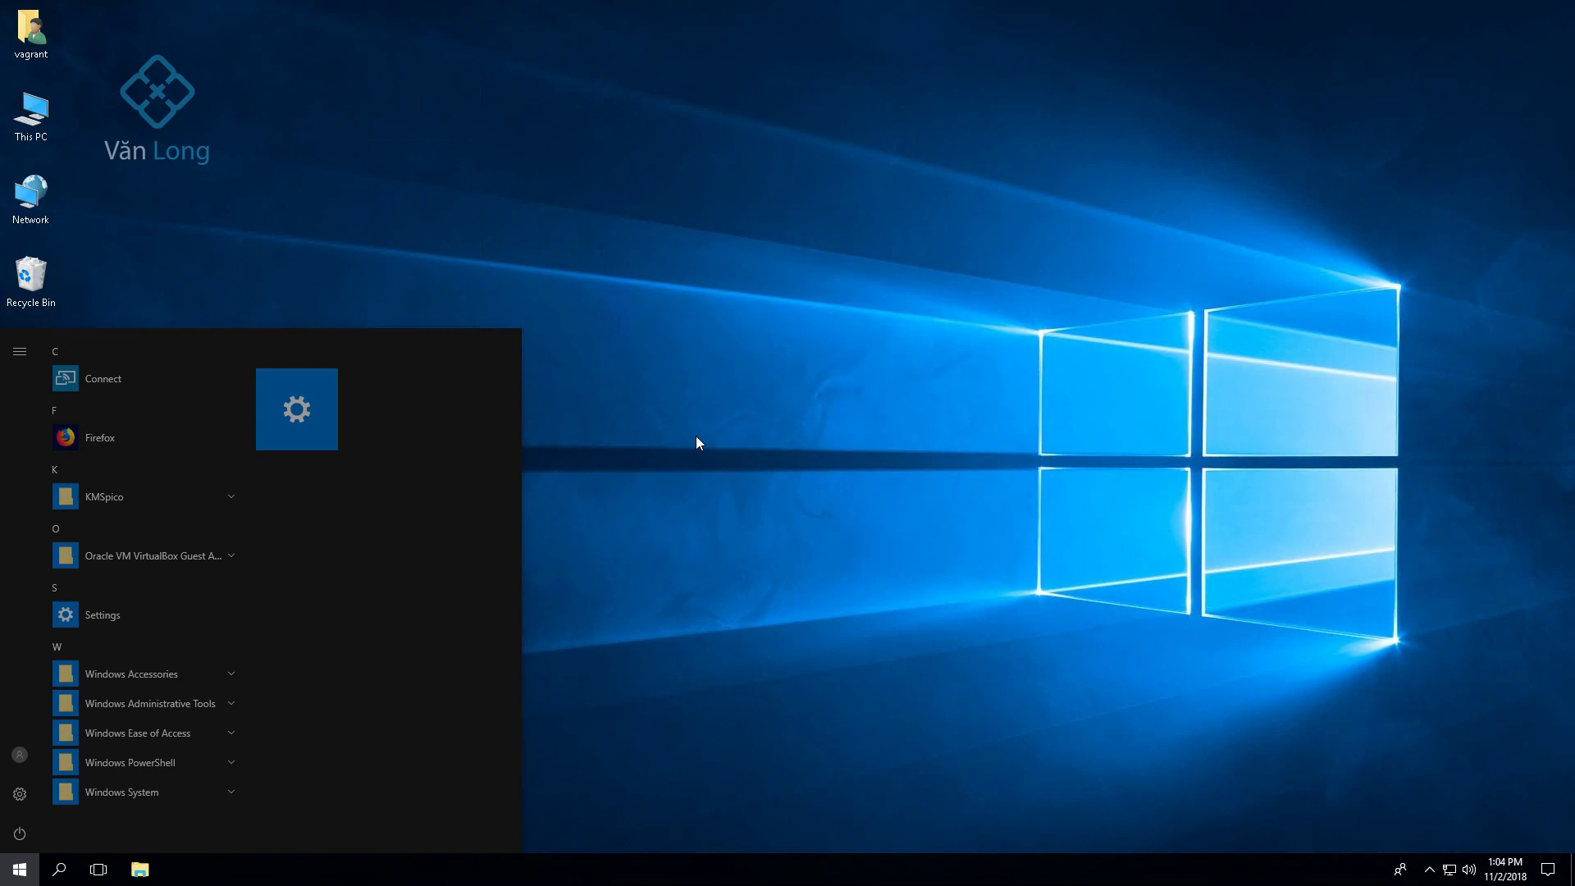
drag(697, 443, 664, 517)
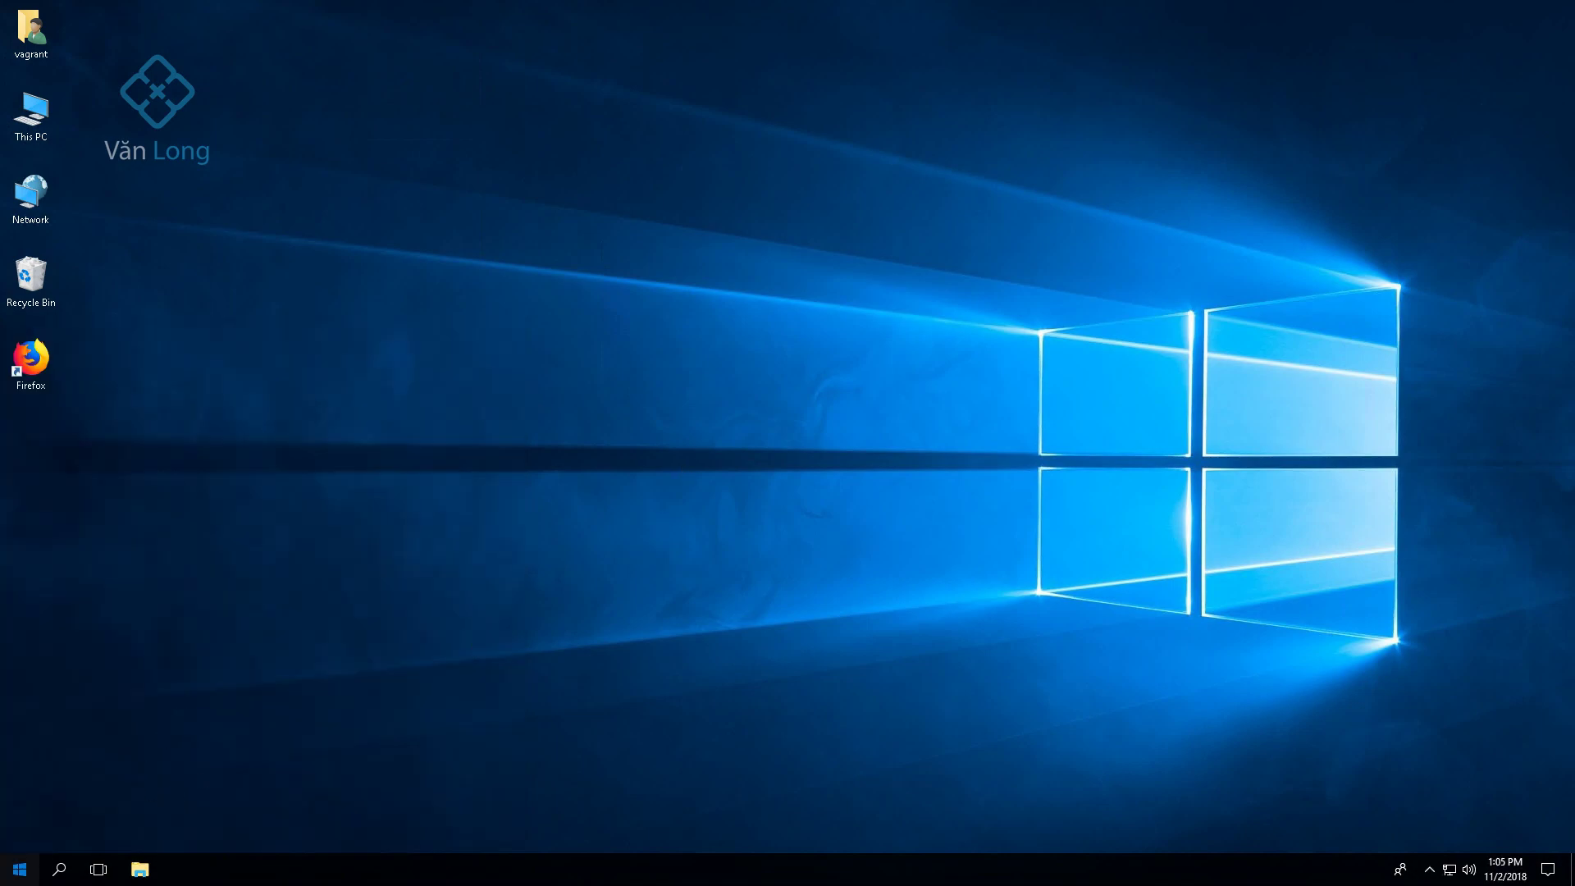
key(super)
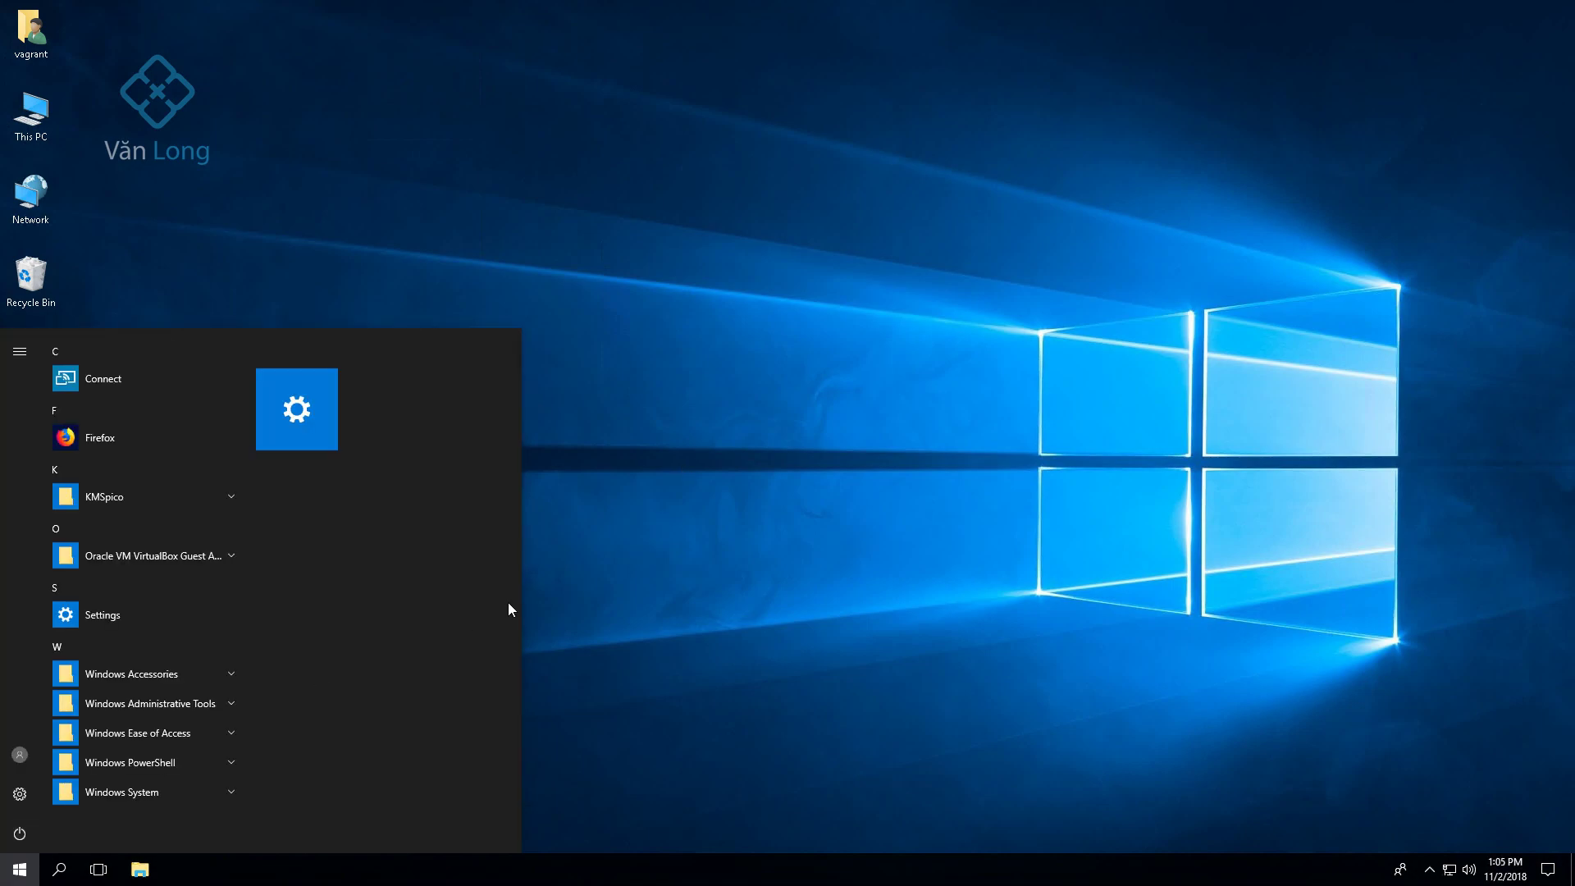
key(super+i)
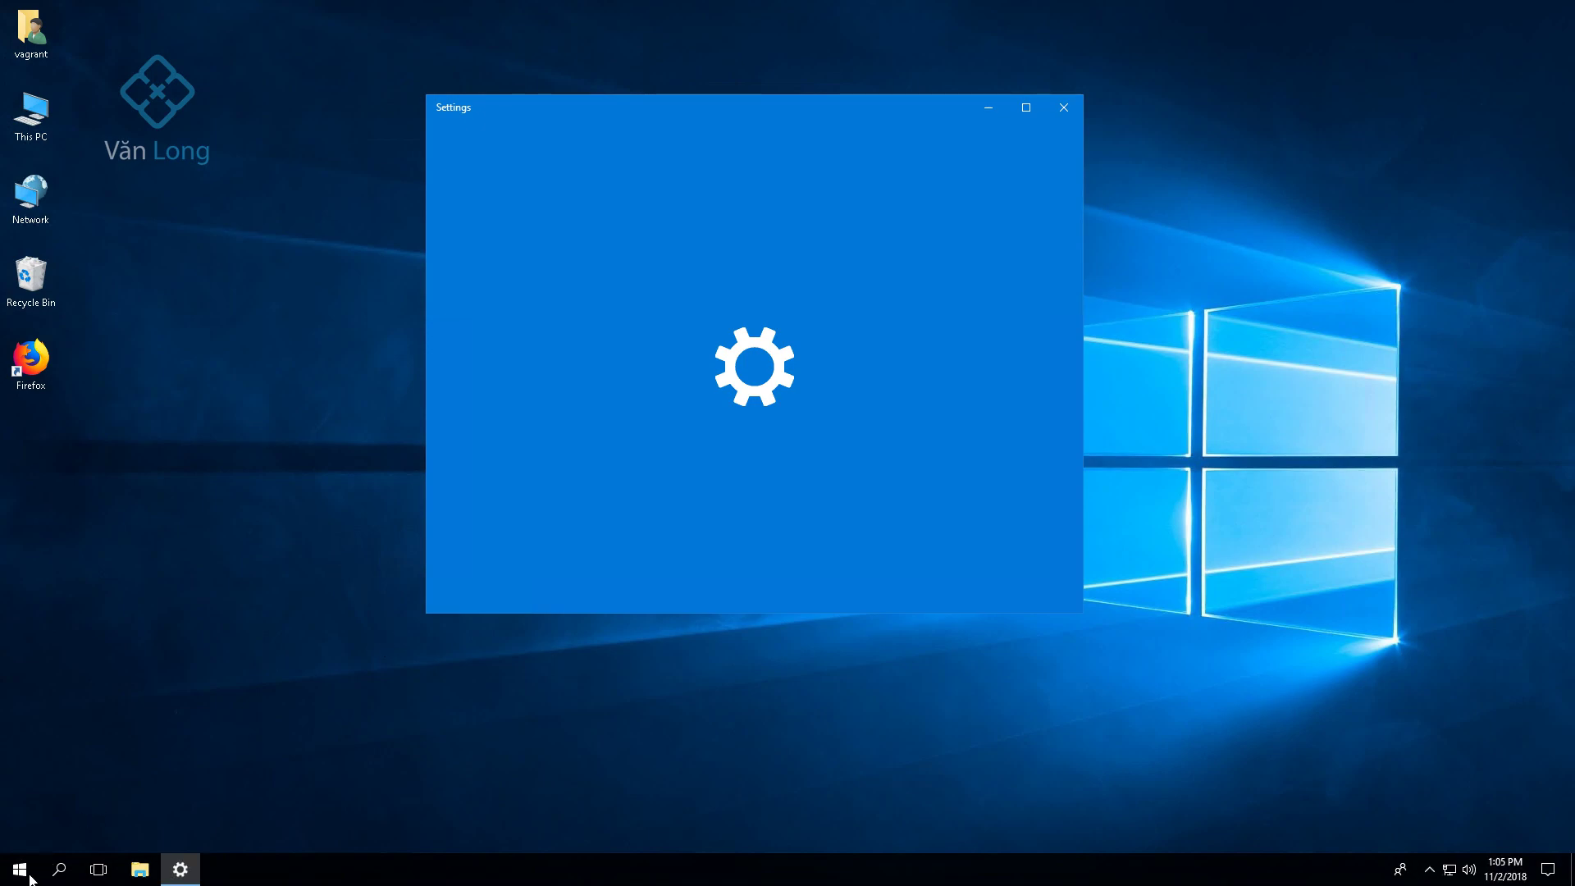
key(super)
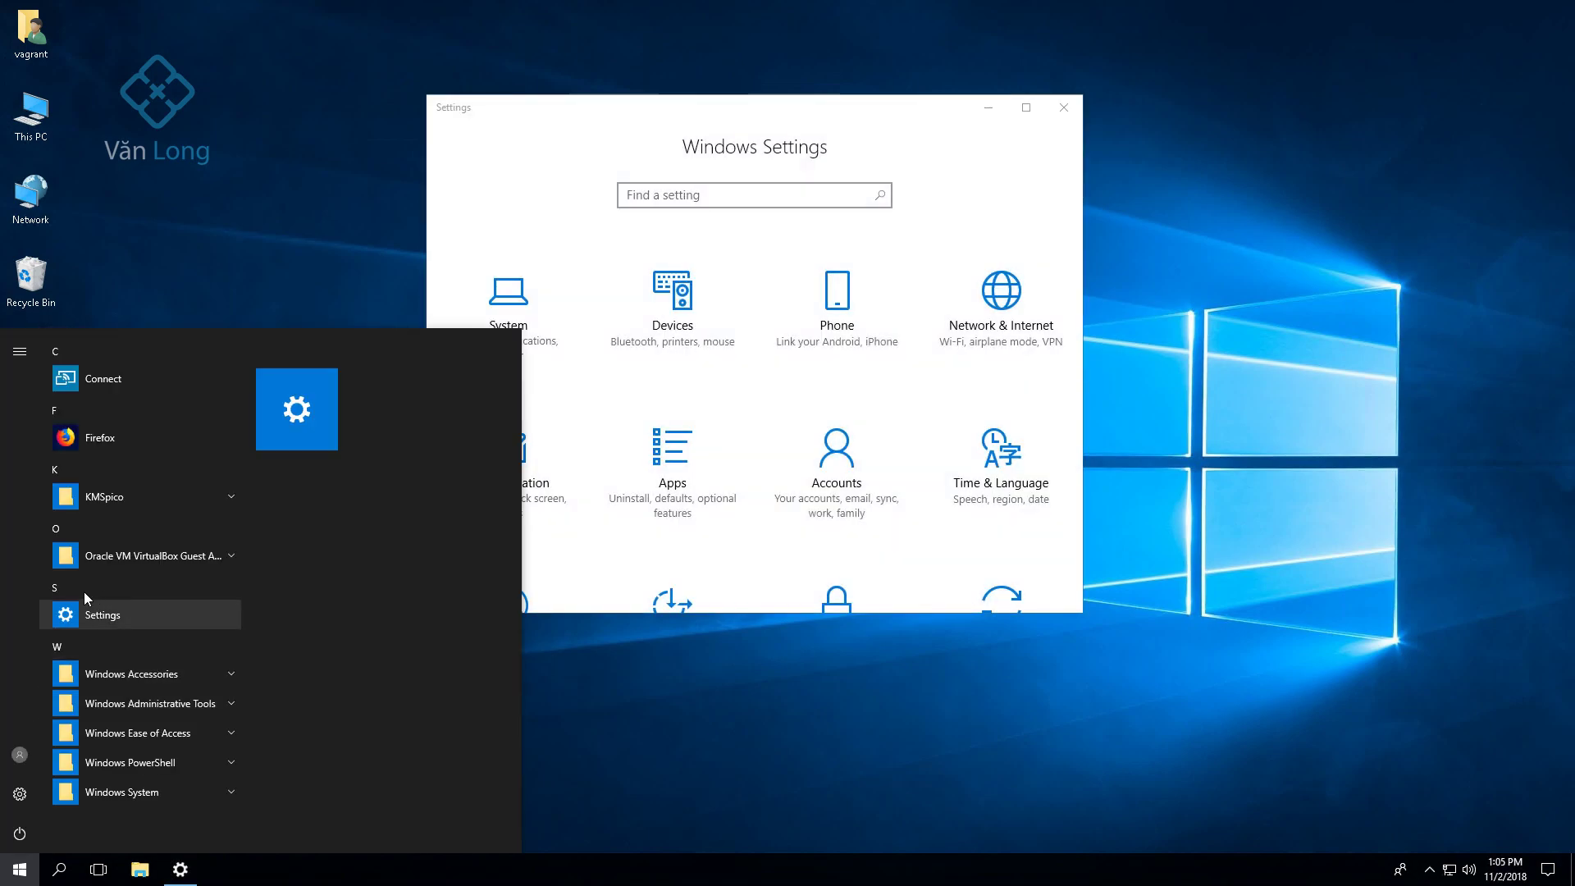
click(132, 557)
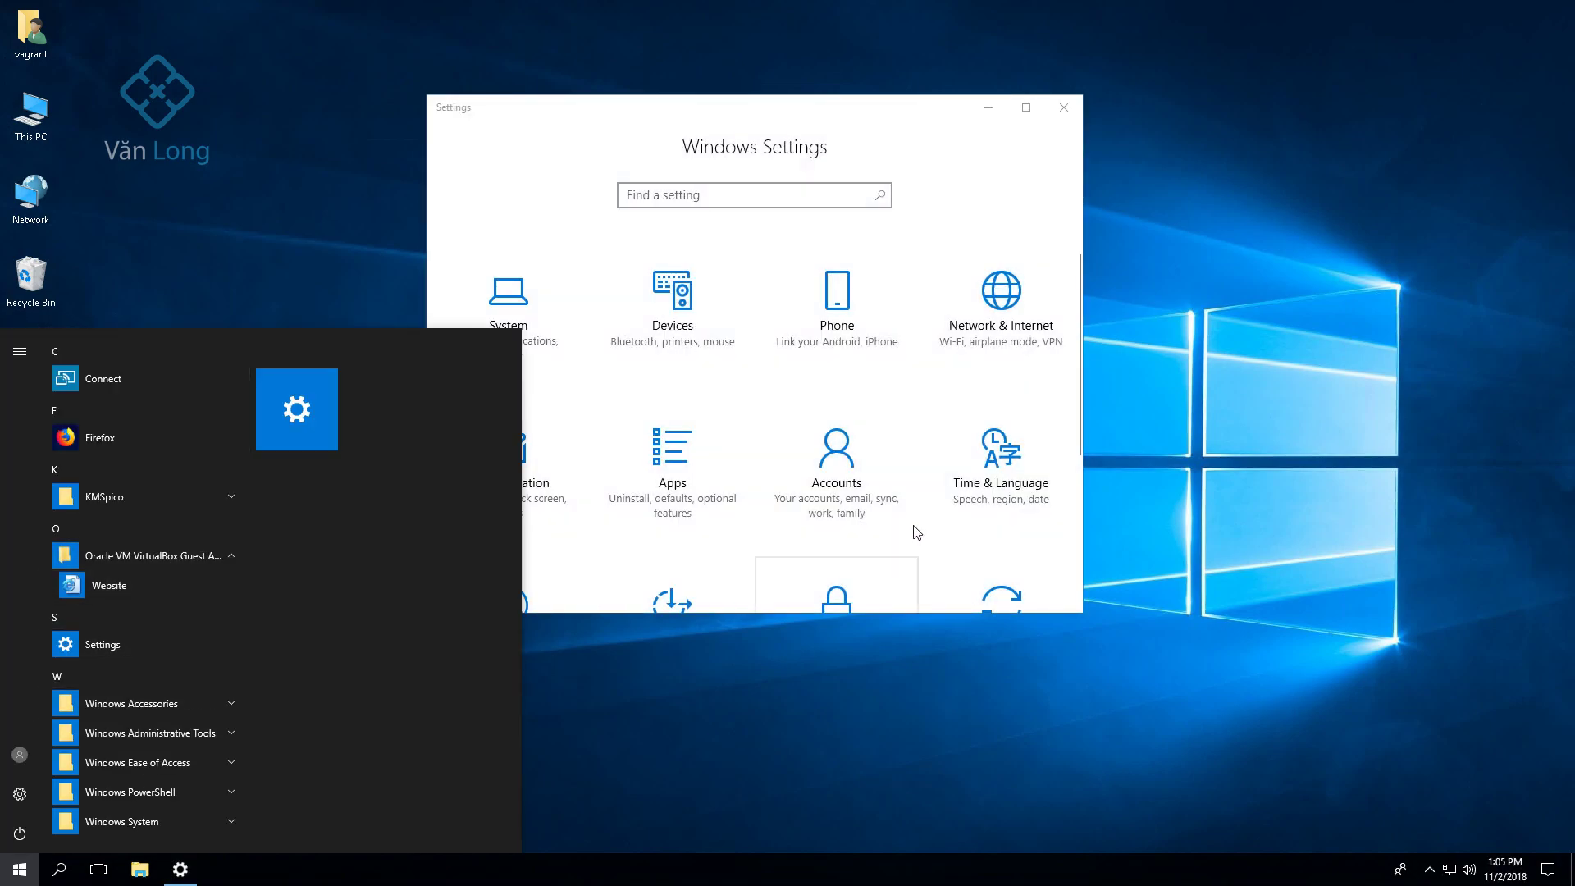
Check the Windows activation status under Update & Security, and close Settings
scroll(899, 467, down, 3)
click(962, 450)
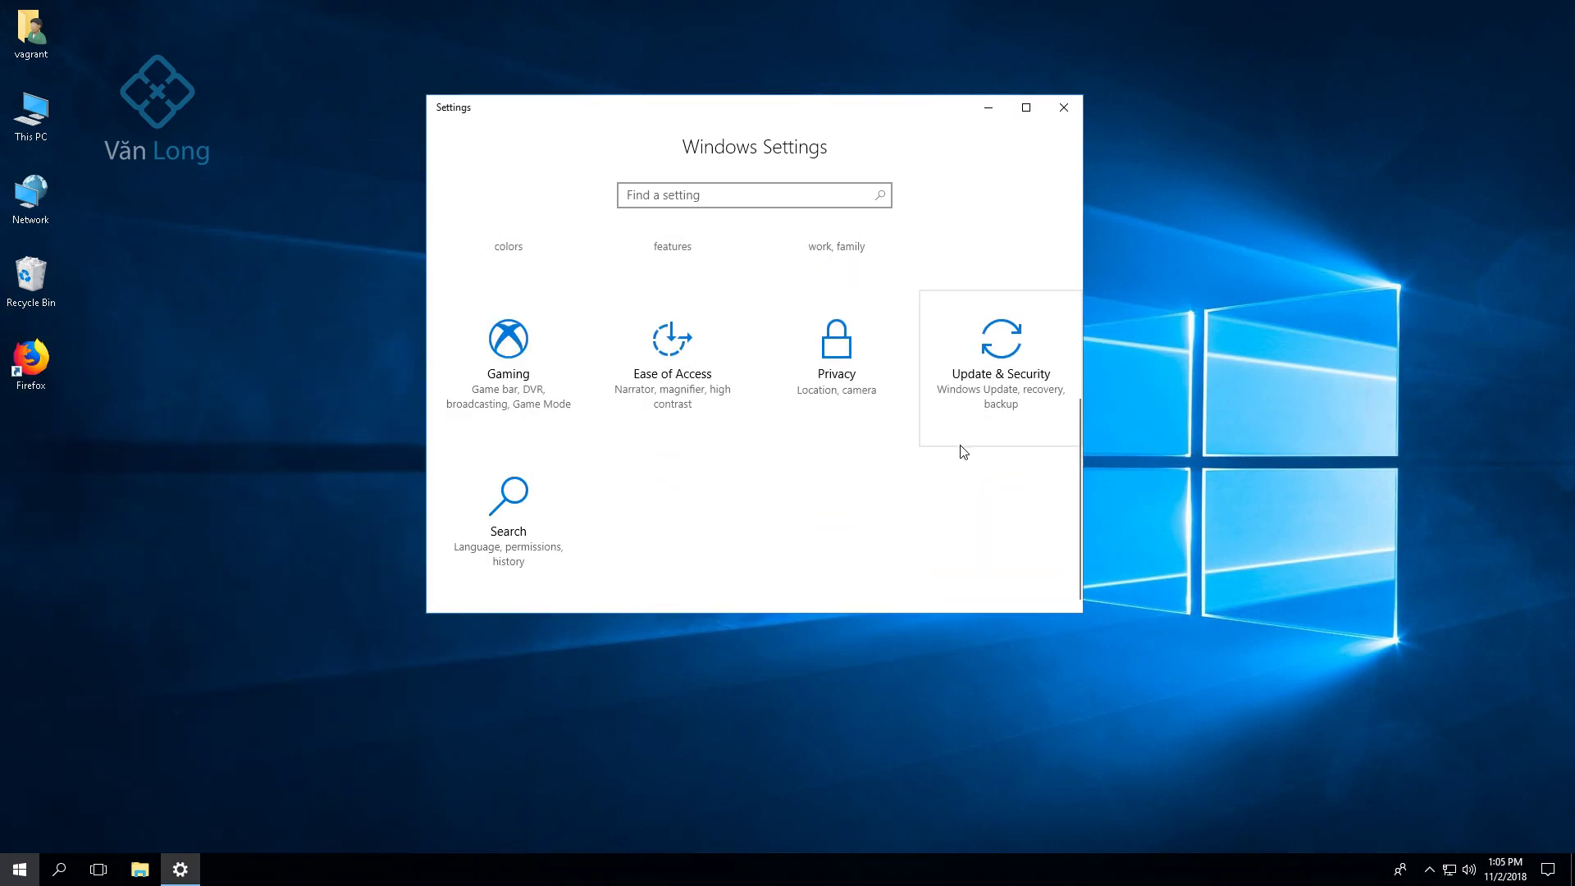
click(963, 450)
drag(802, 120, 916, 117)
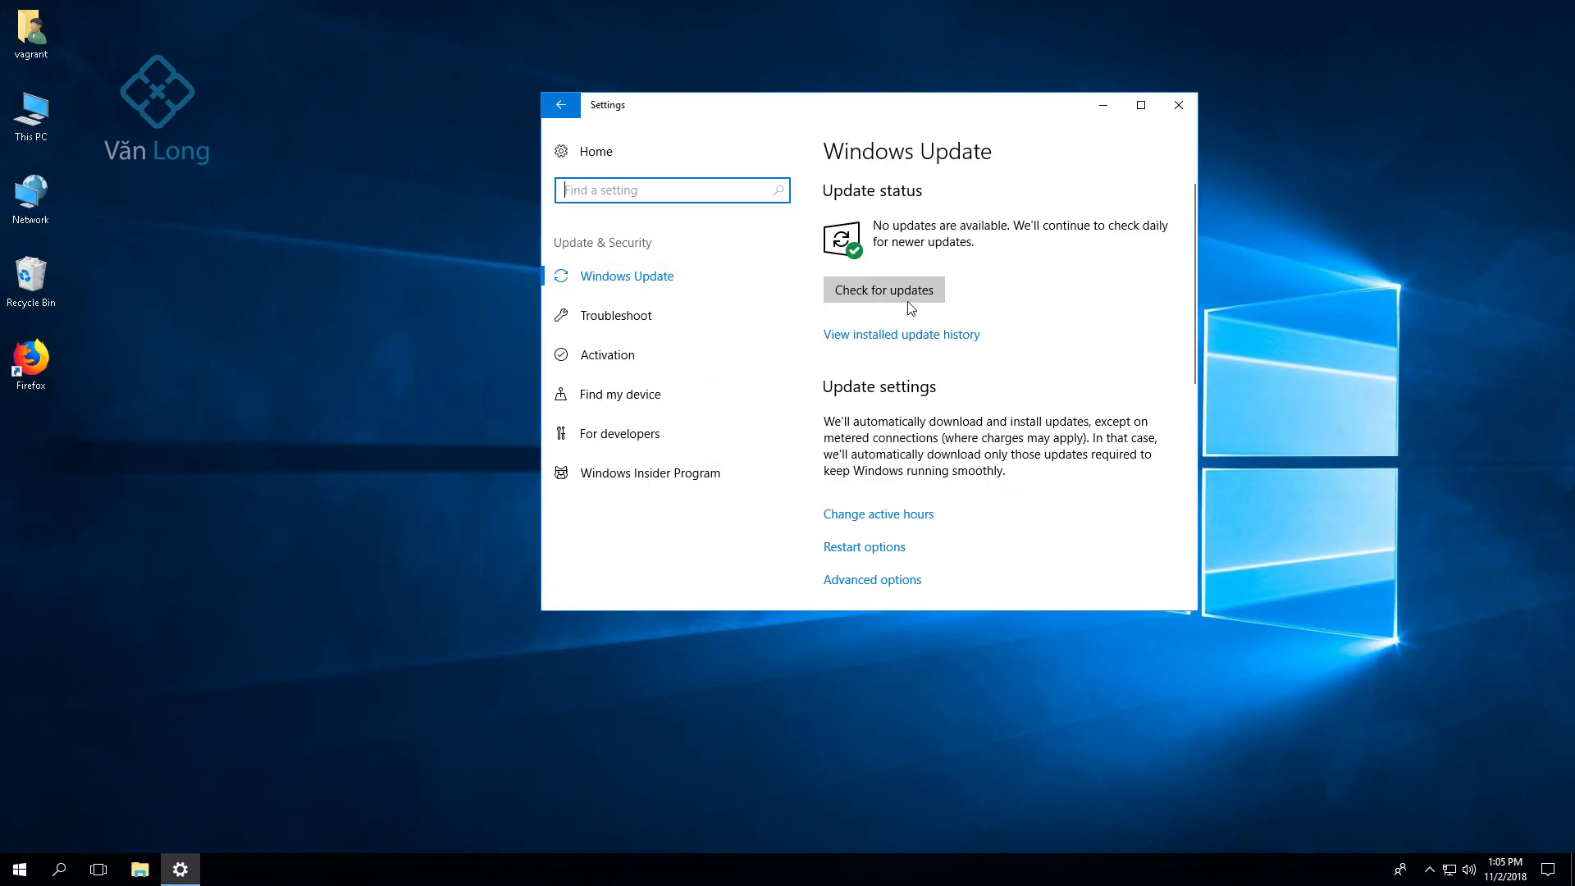
click(678, 360)
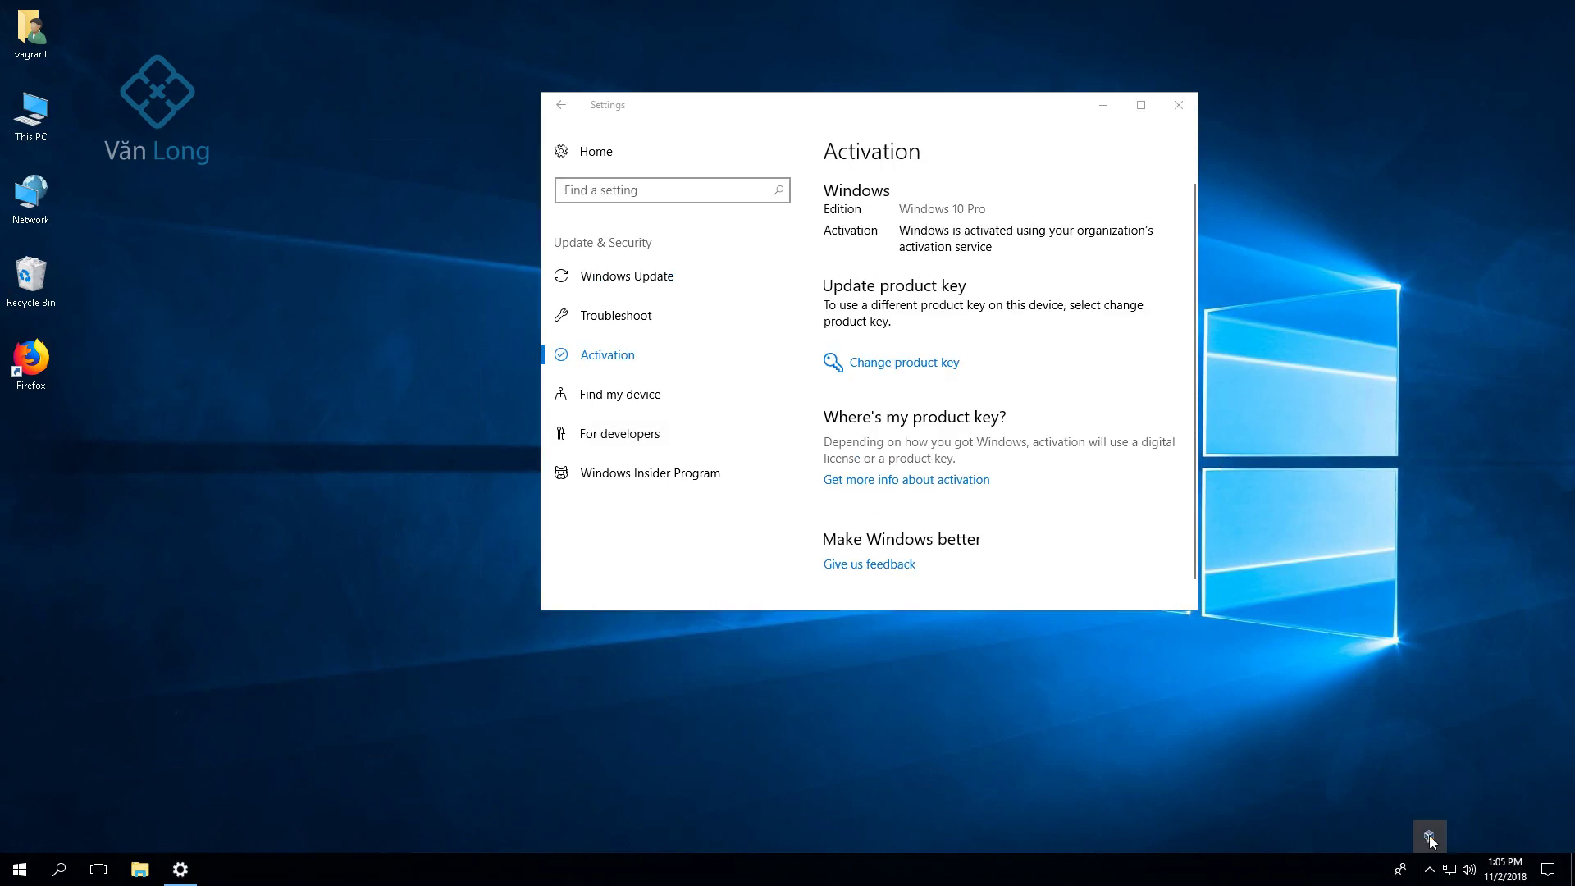
click(1179, 104)
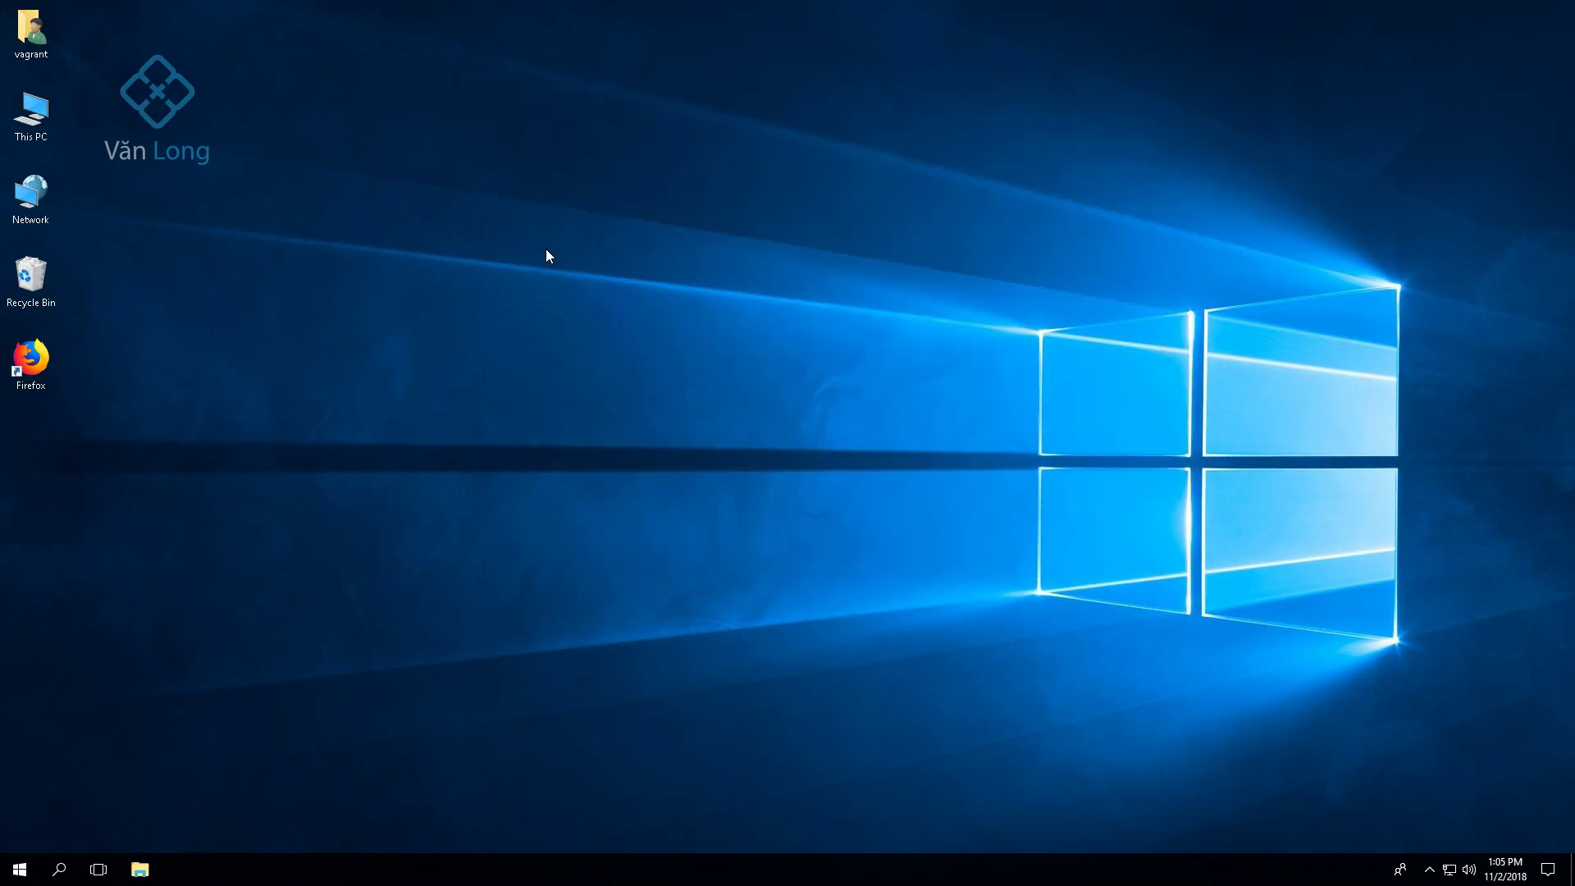
Open the properties of This PC and review the Windows edition, processor, memory and activation information
right_click(48, 109)
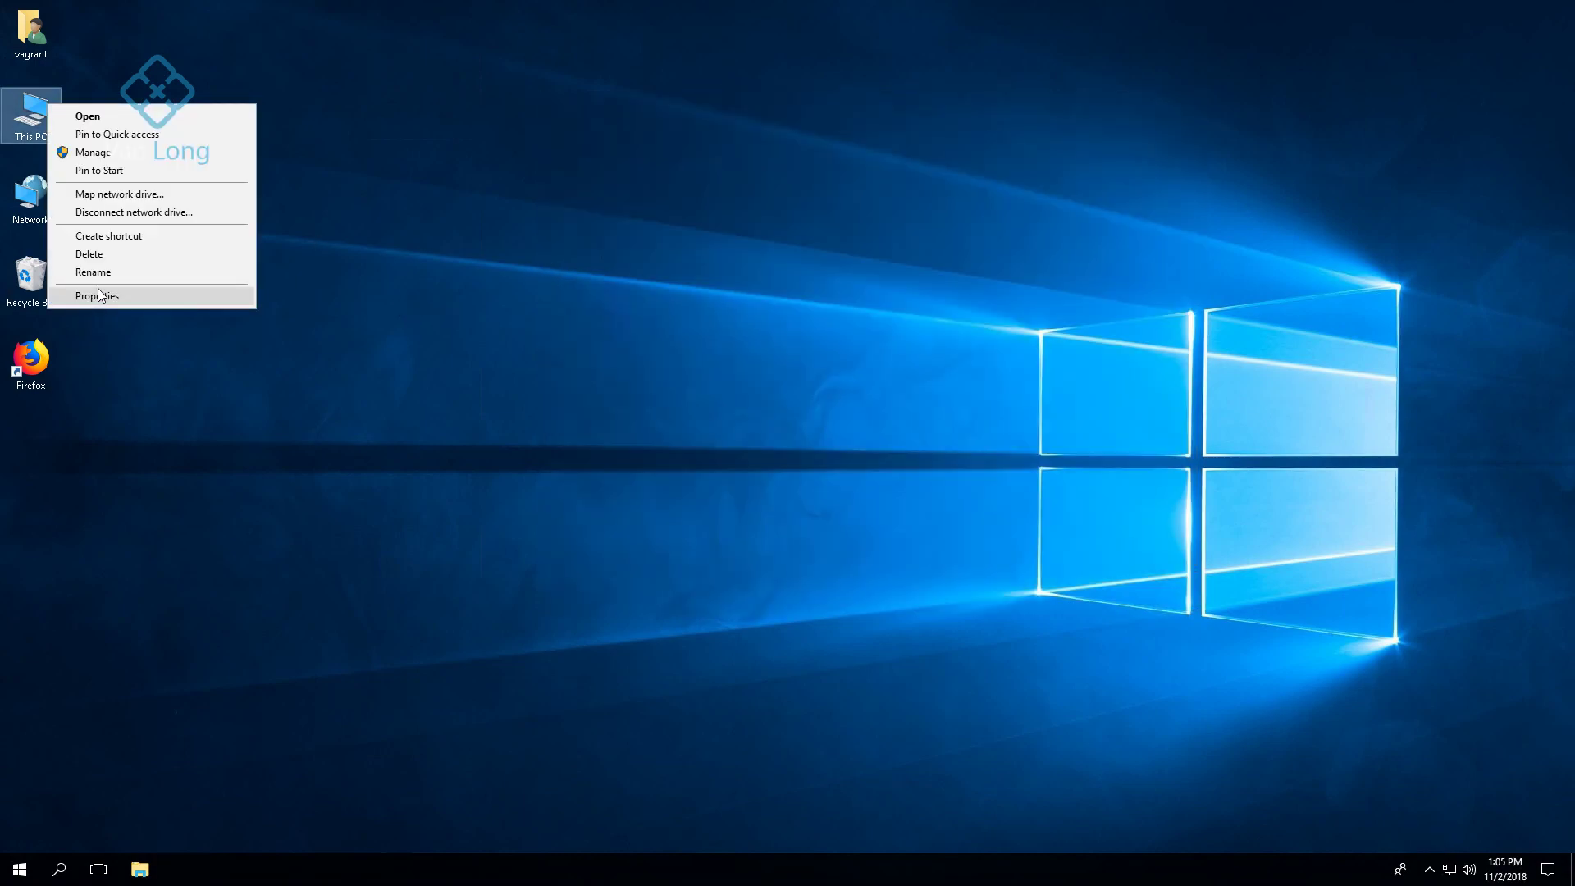
click(76, 299)
click(526, 347)
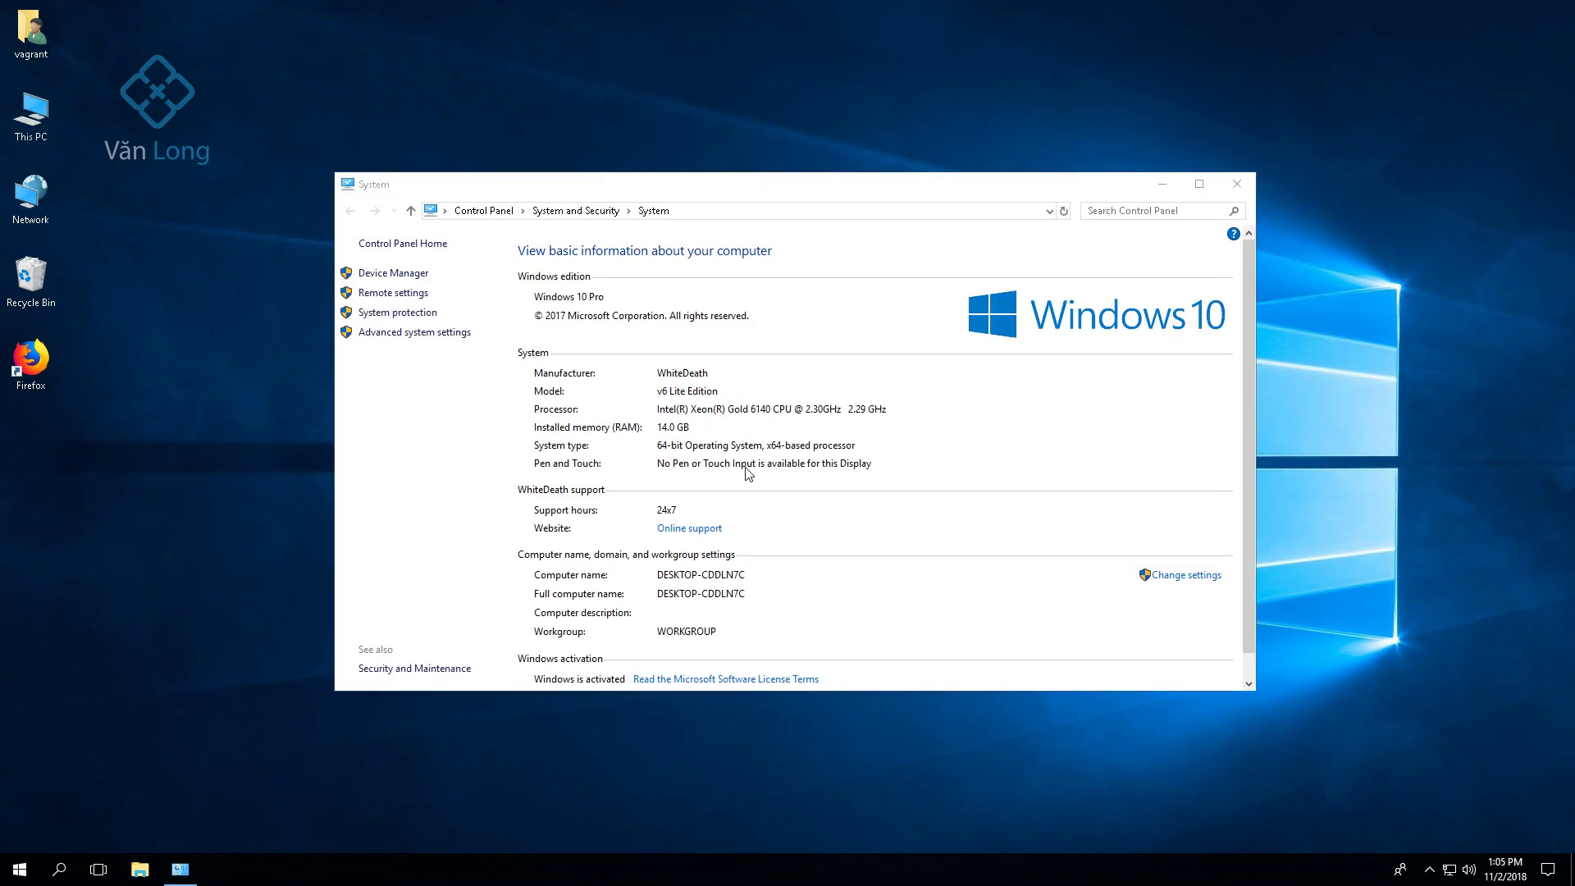
scroll(748, 474, down, 1)
Launch Computer Management for This PC from File Explorer, and close the File Explorer and System windows
key(super+e)
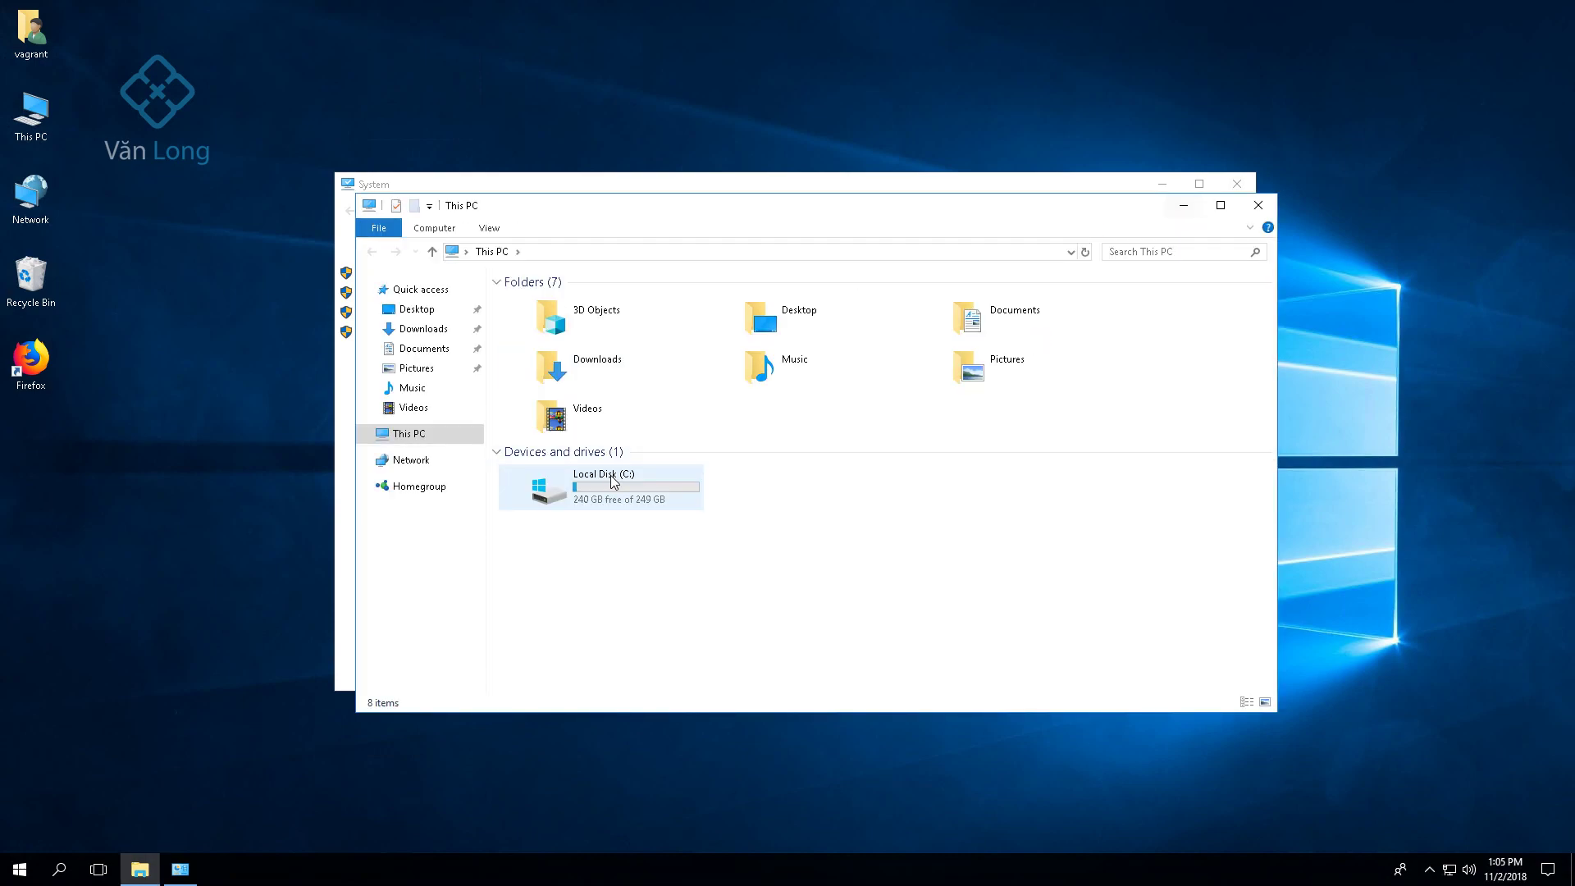
right_click(385, 435)
click(409, 472)
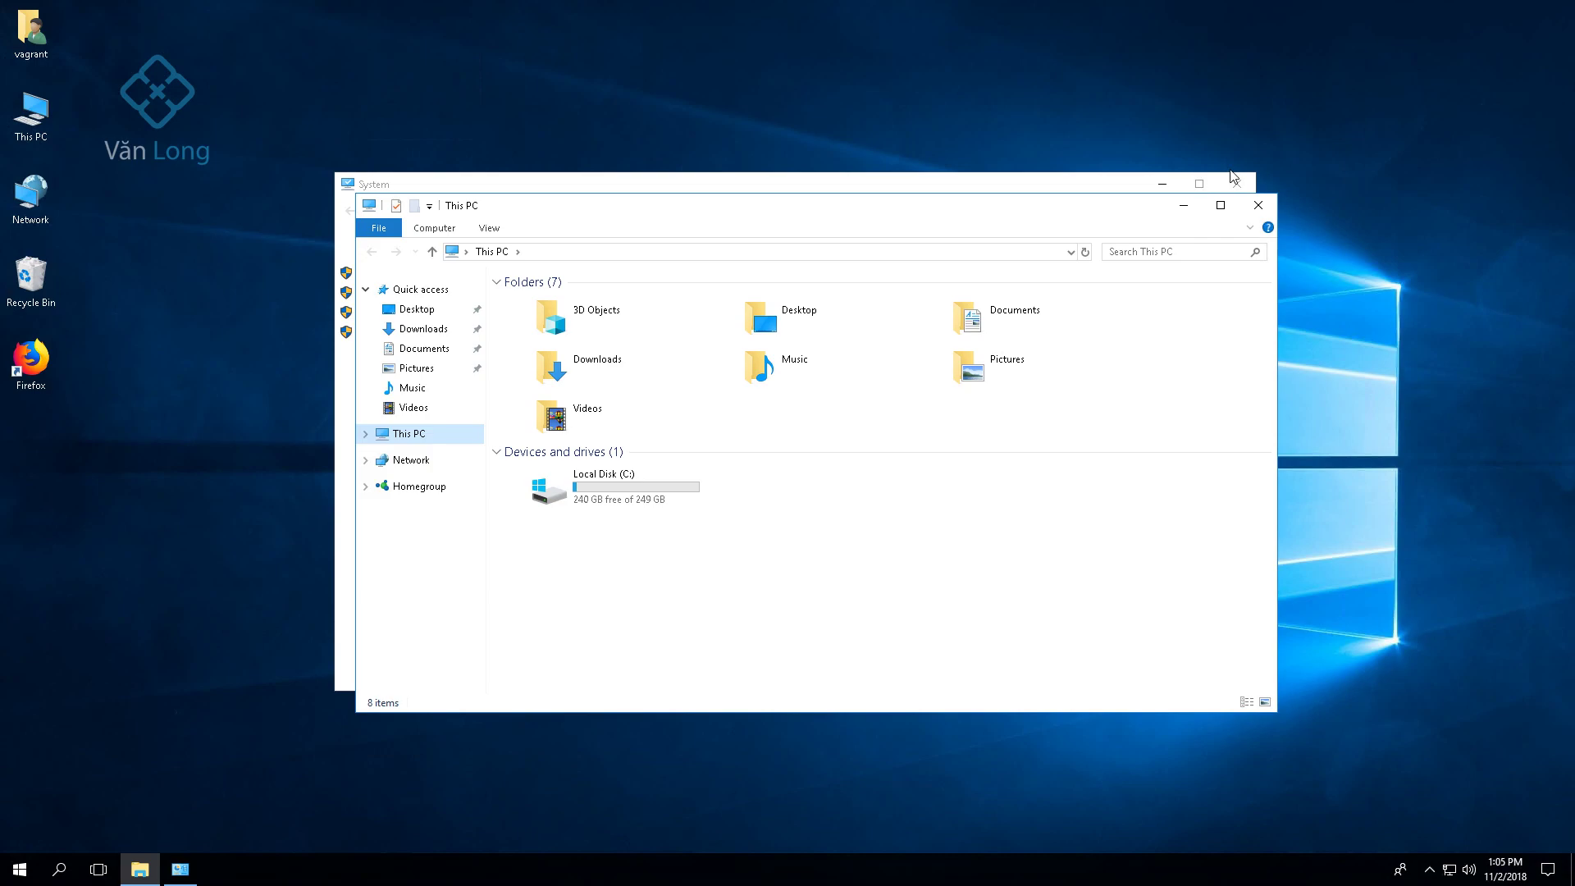
click(1264, 208)
click(1237, 183)
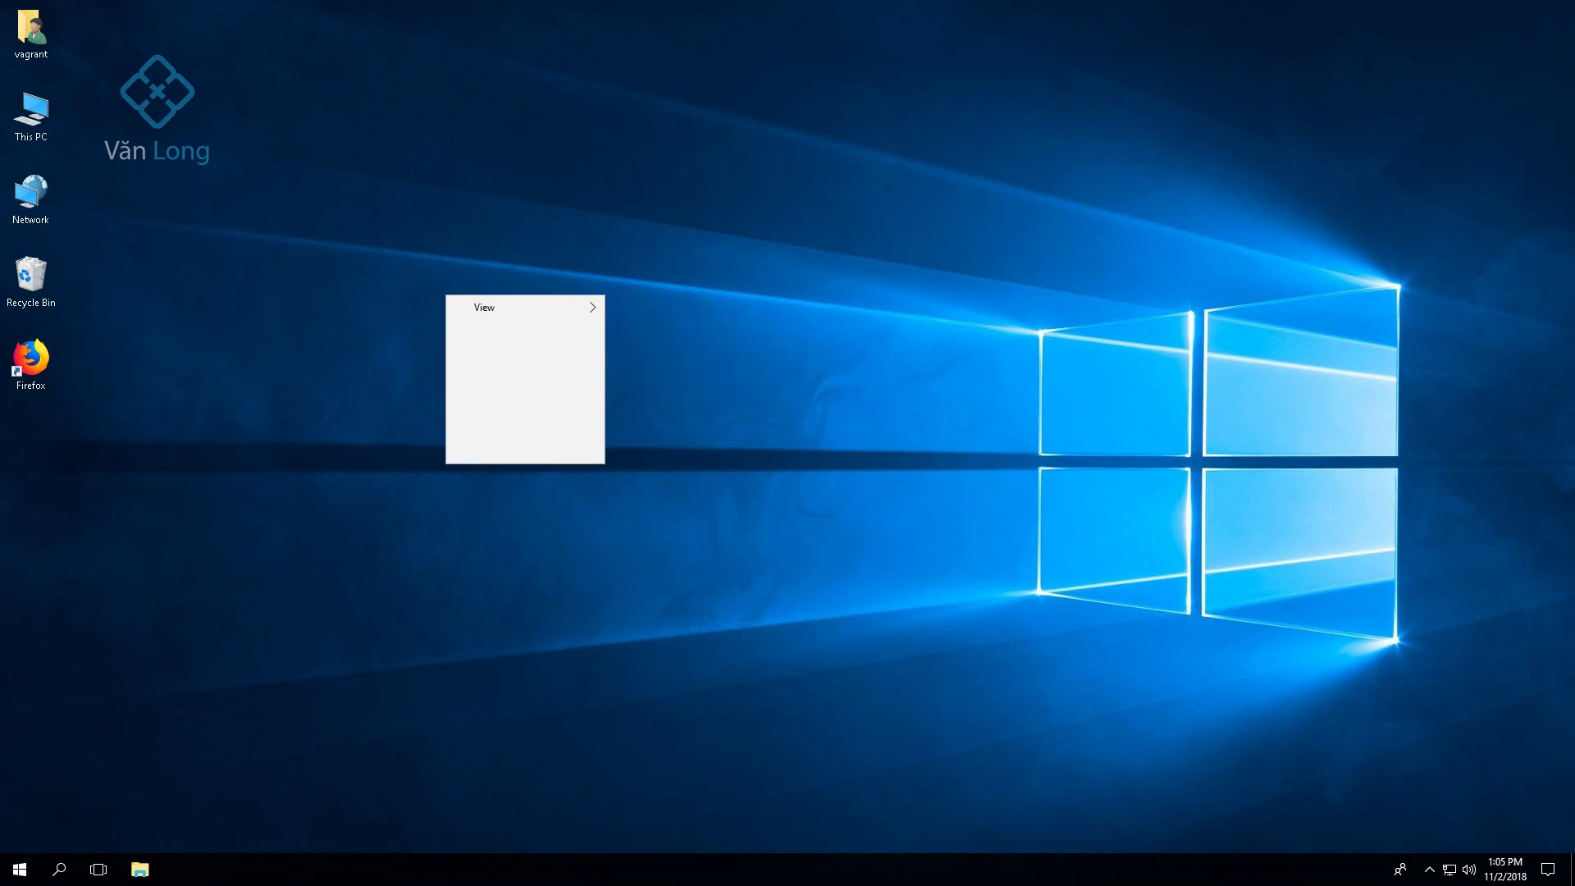
Open Task Manager and minimize the remote desktop session to return to the local computer
right_click(529, 868)
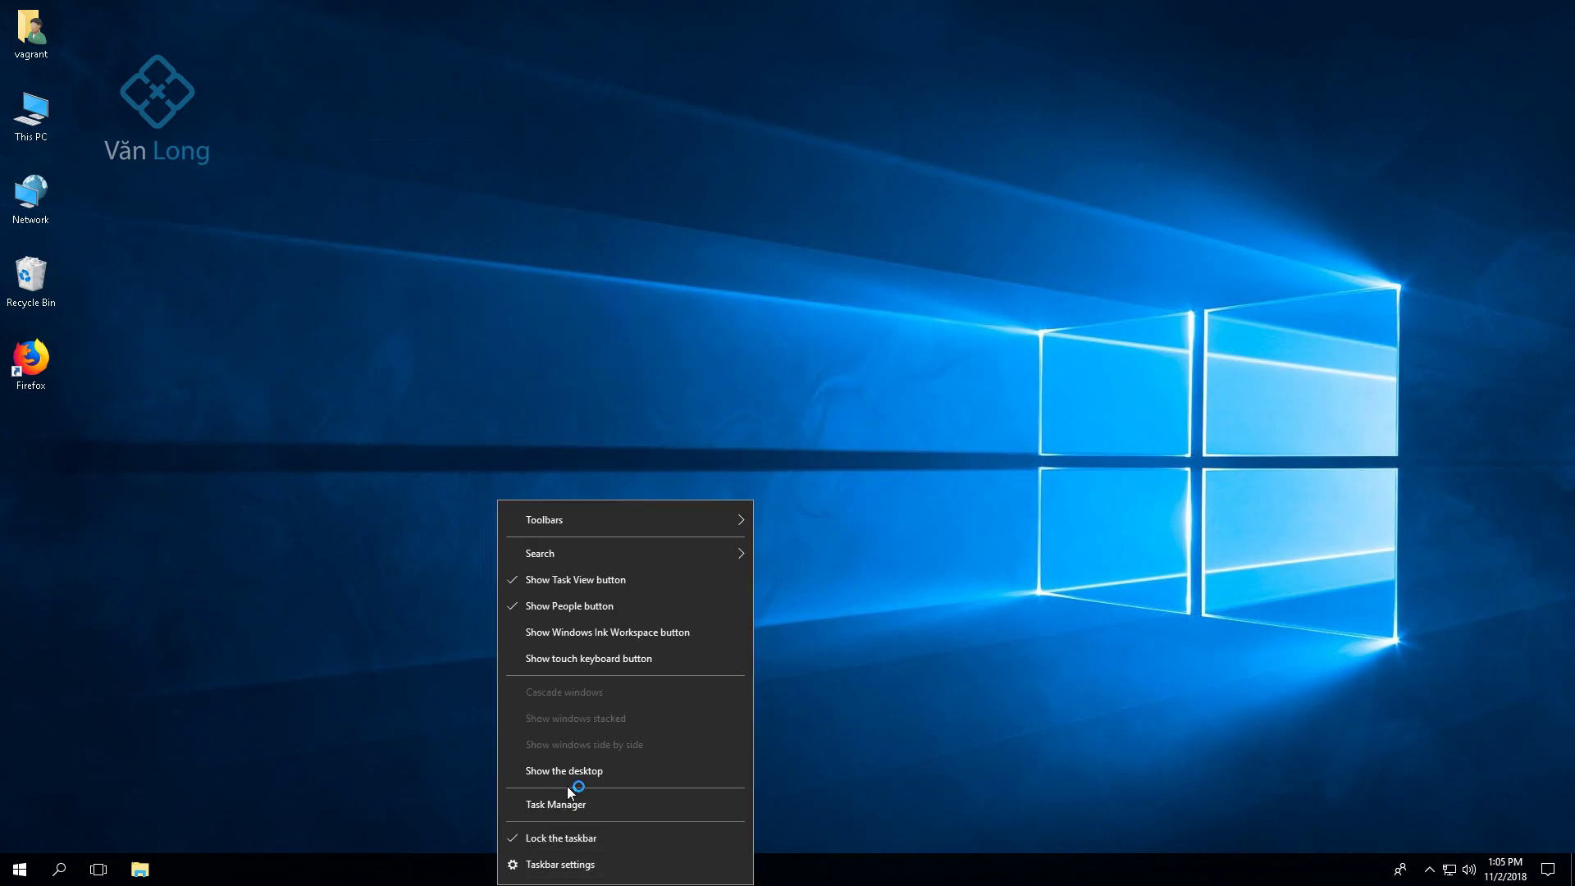
click(573, 802)
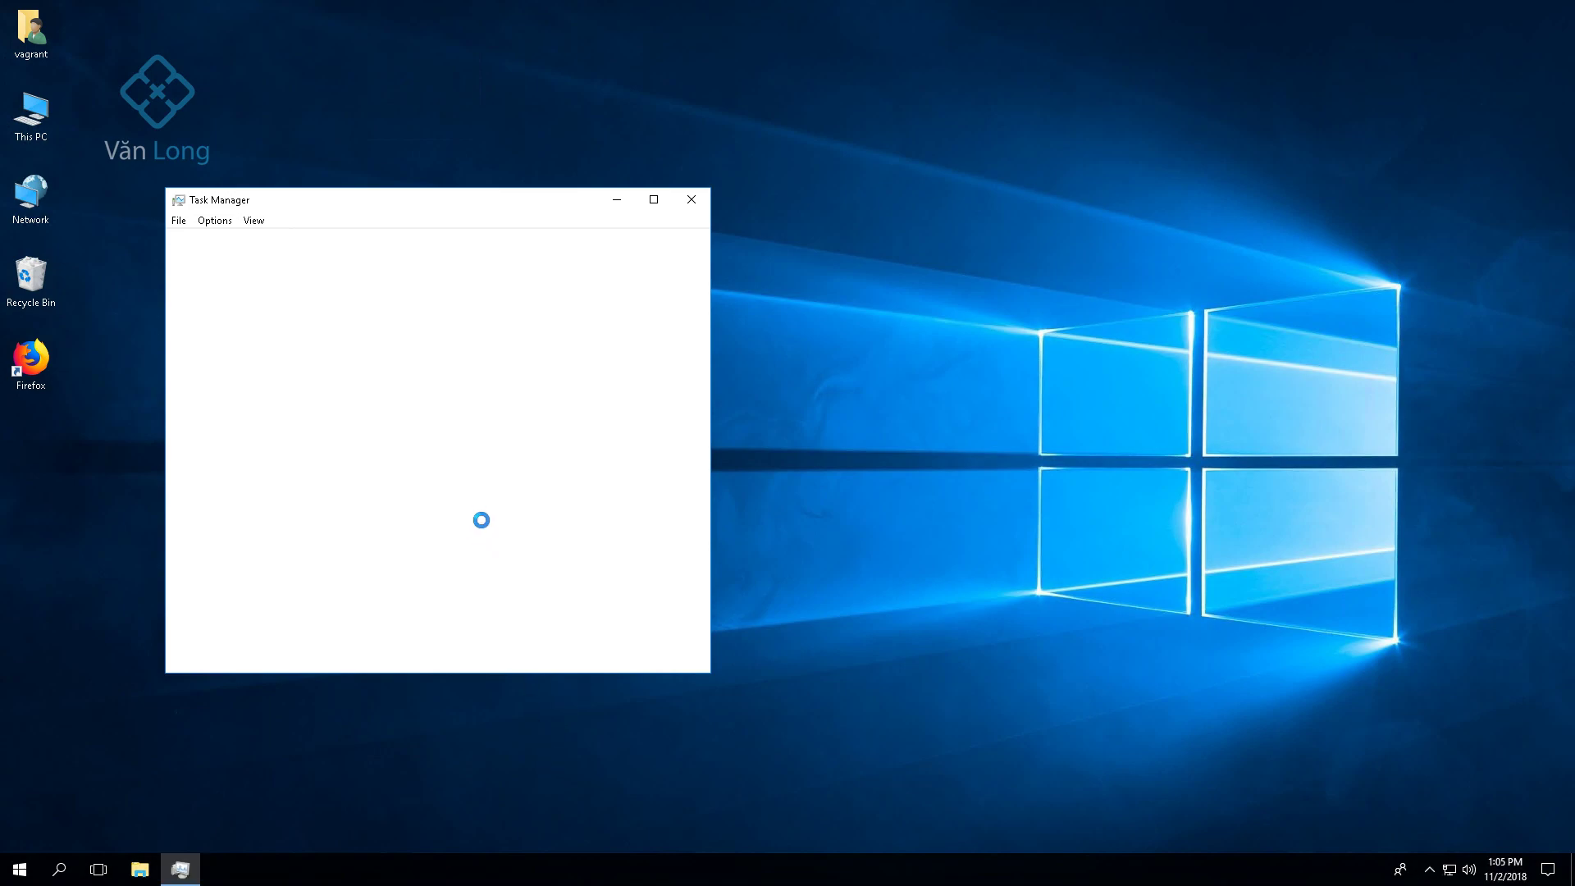
mouse_move(859, 8)
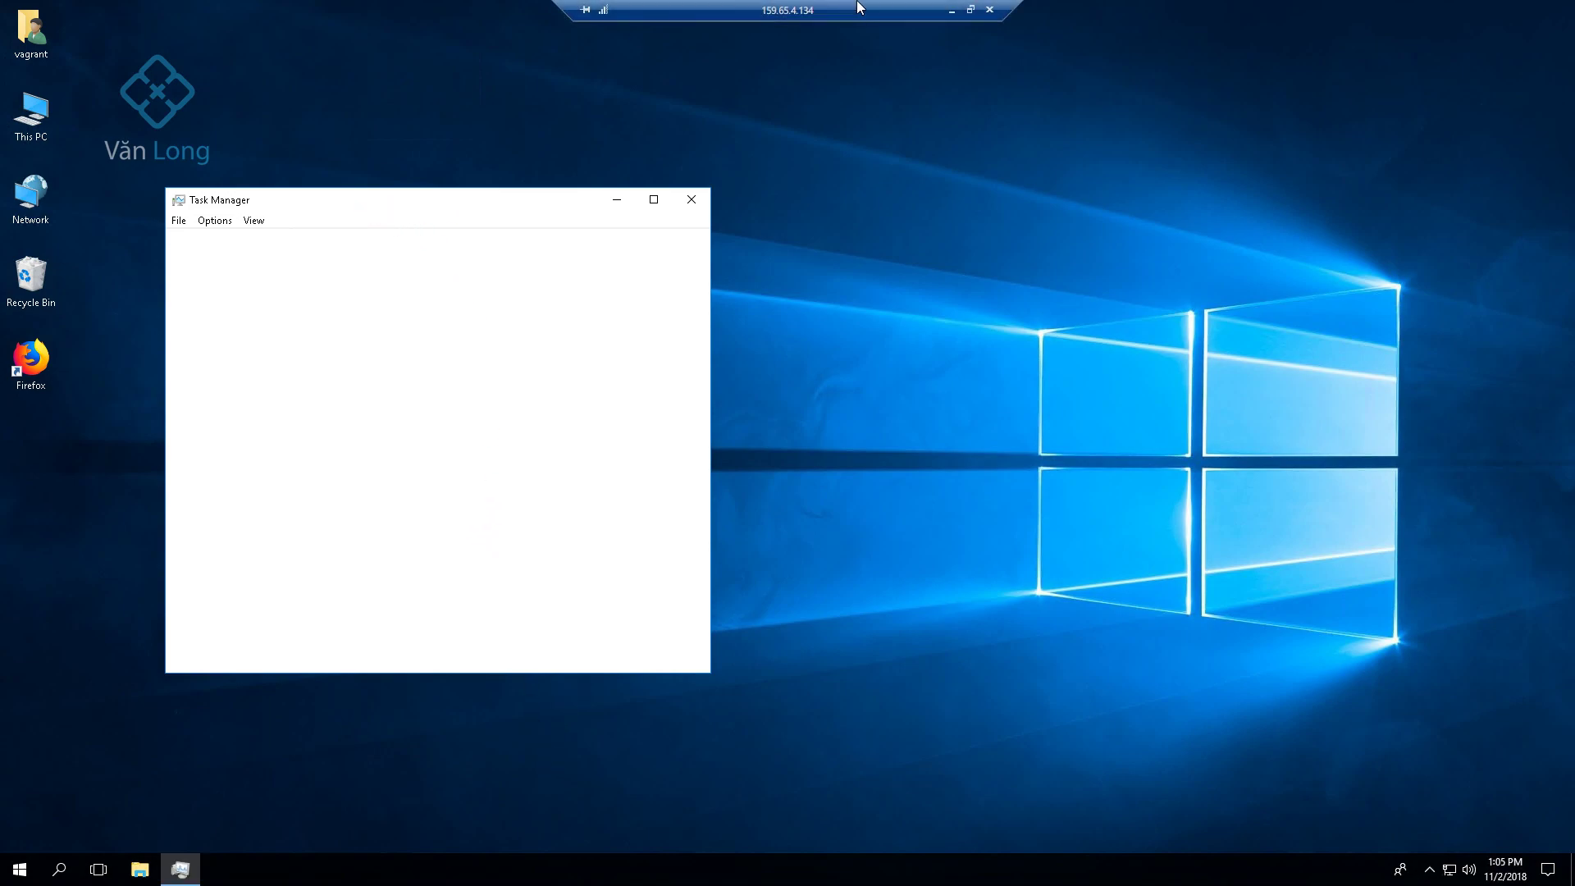
click(953, 12)
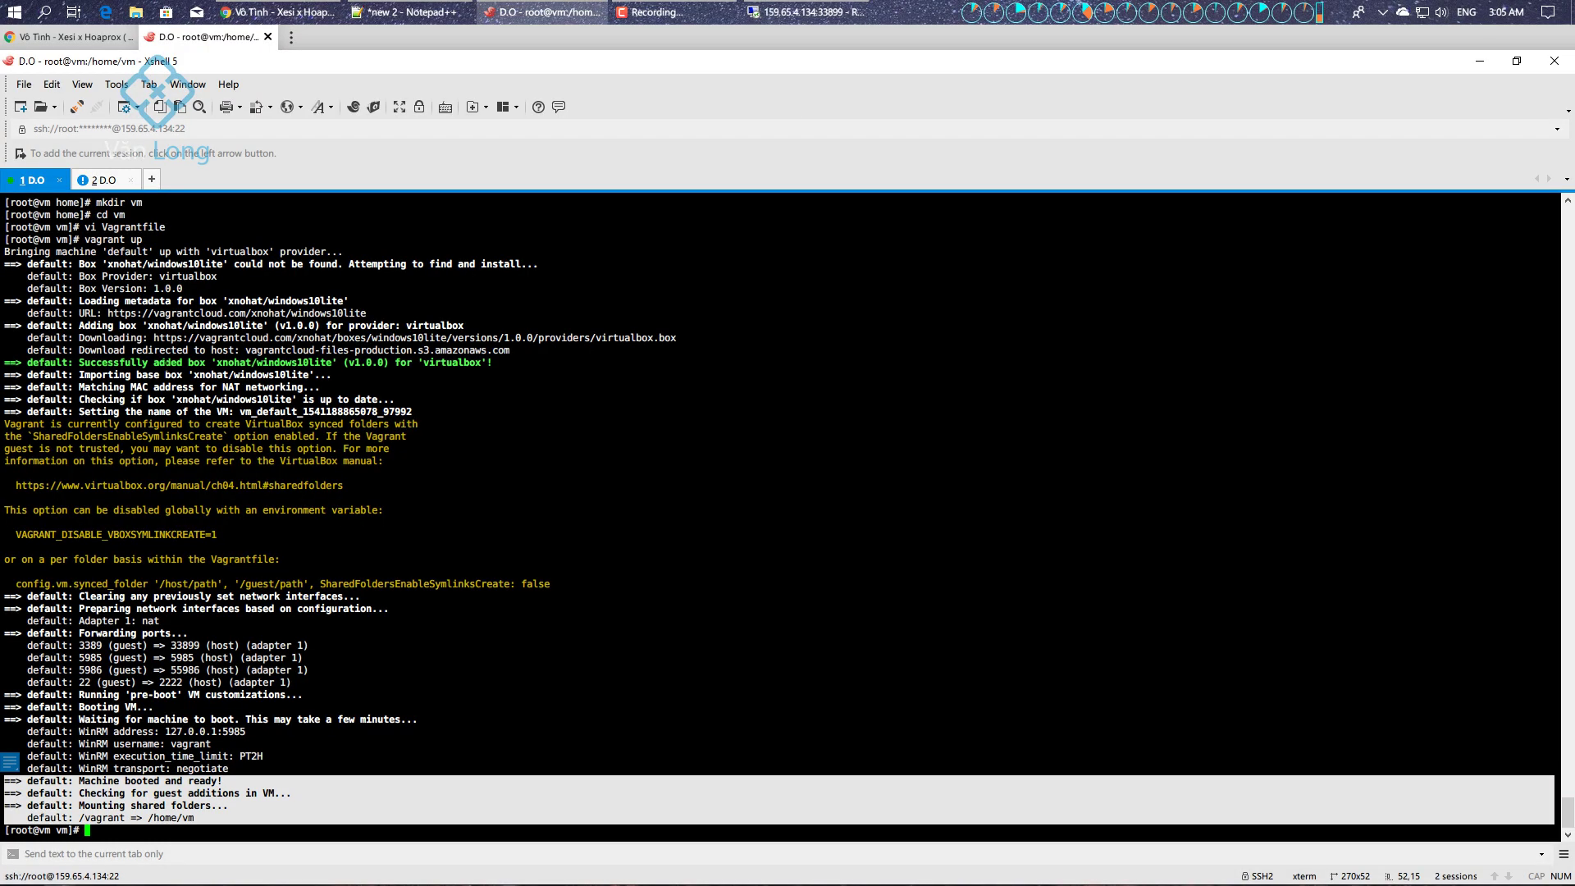
Check the server processes in Xshell's second D.O session and examine the vm Droplet's bandwidth, CPU and disk graphs in DigitalOcean
click(117, 186)
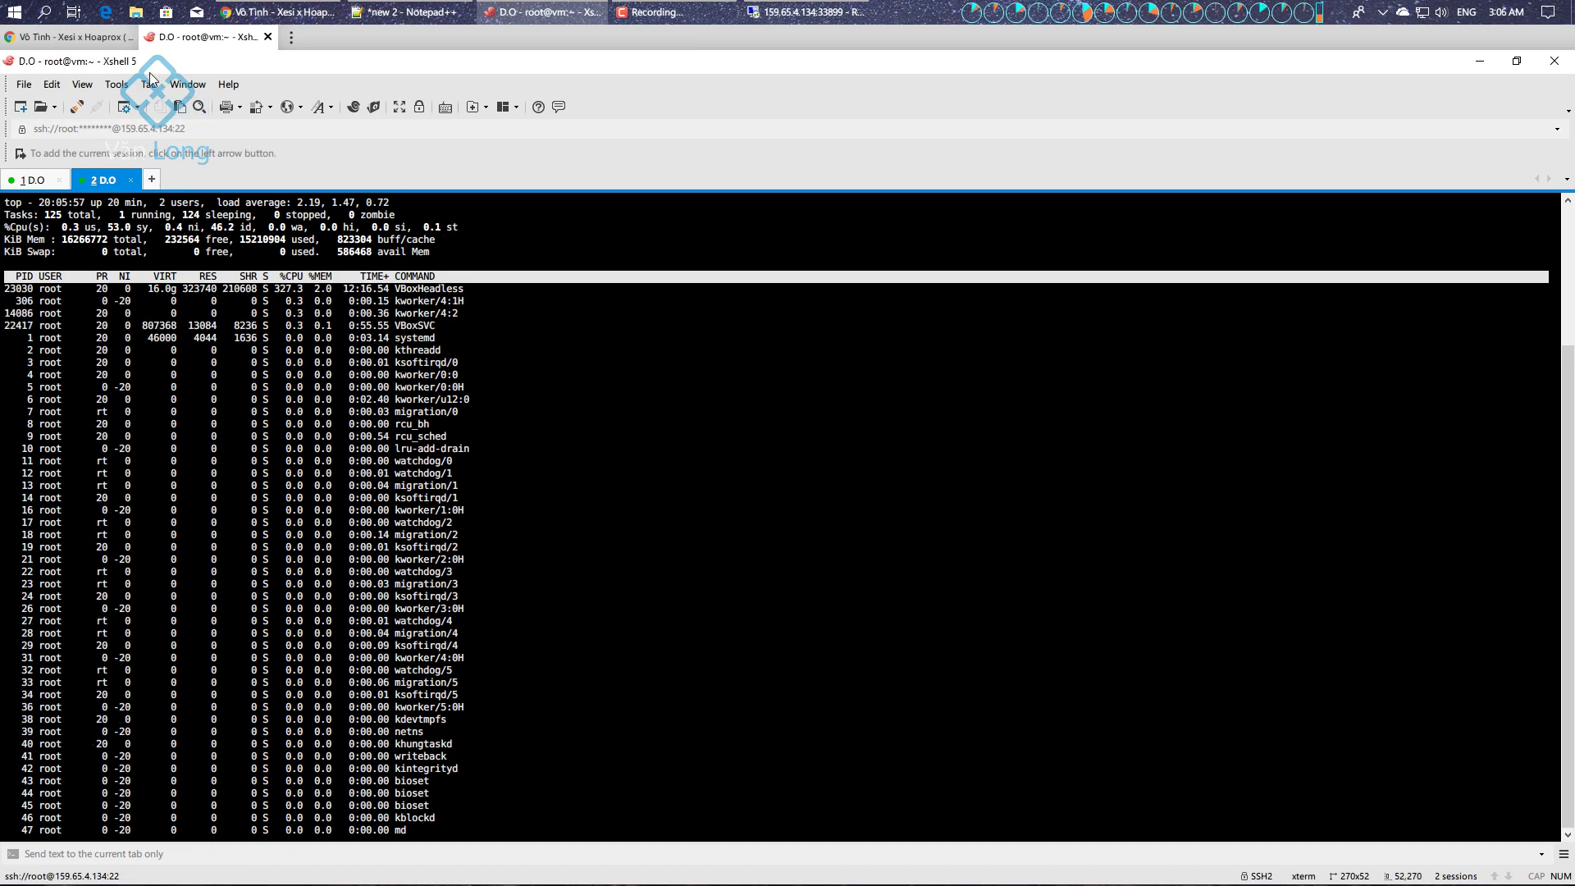
click(70, 37)
click(73, 68)
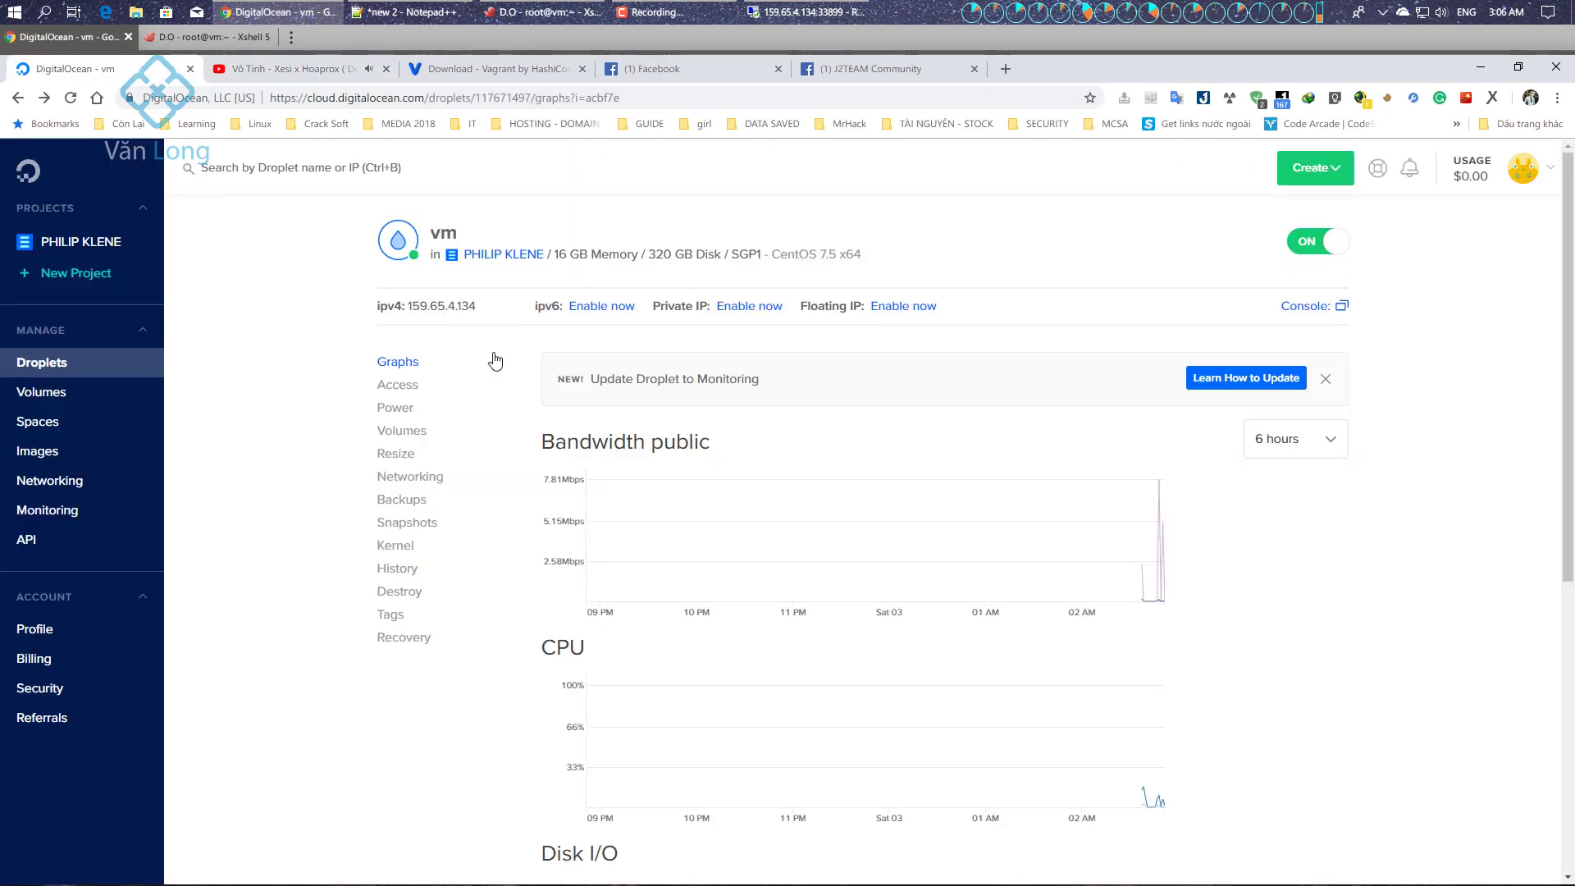
scroll(902, 460, down, 2)
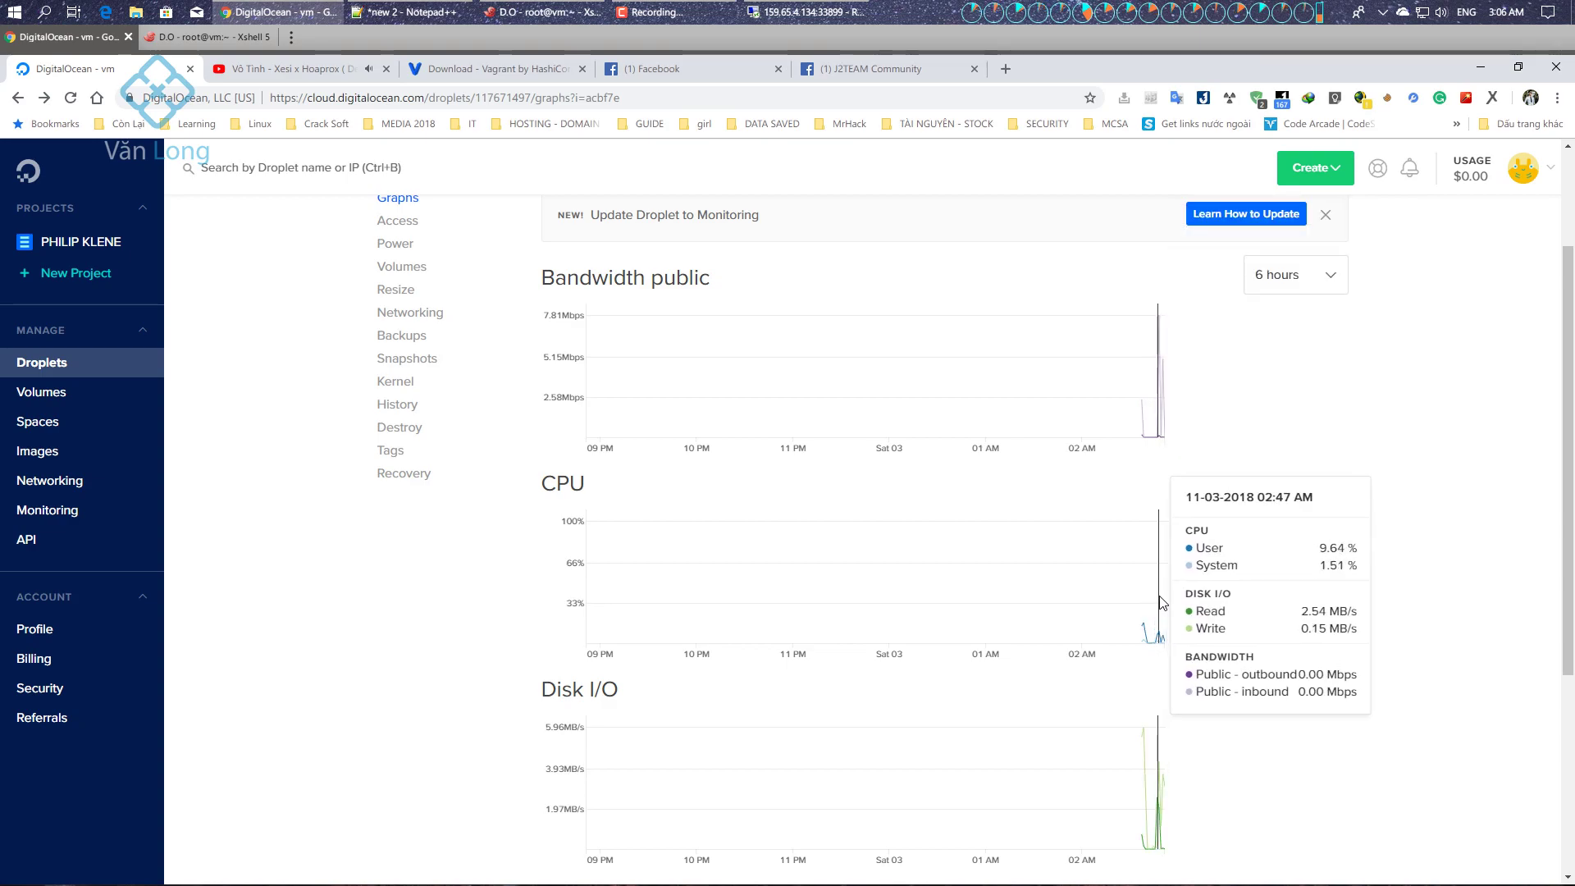
scroll(820, 599, up, 2)
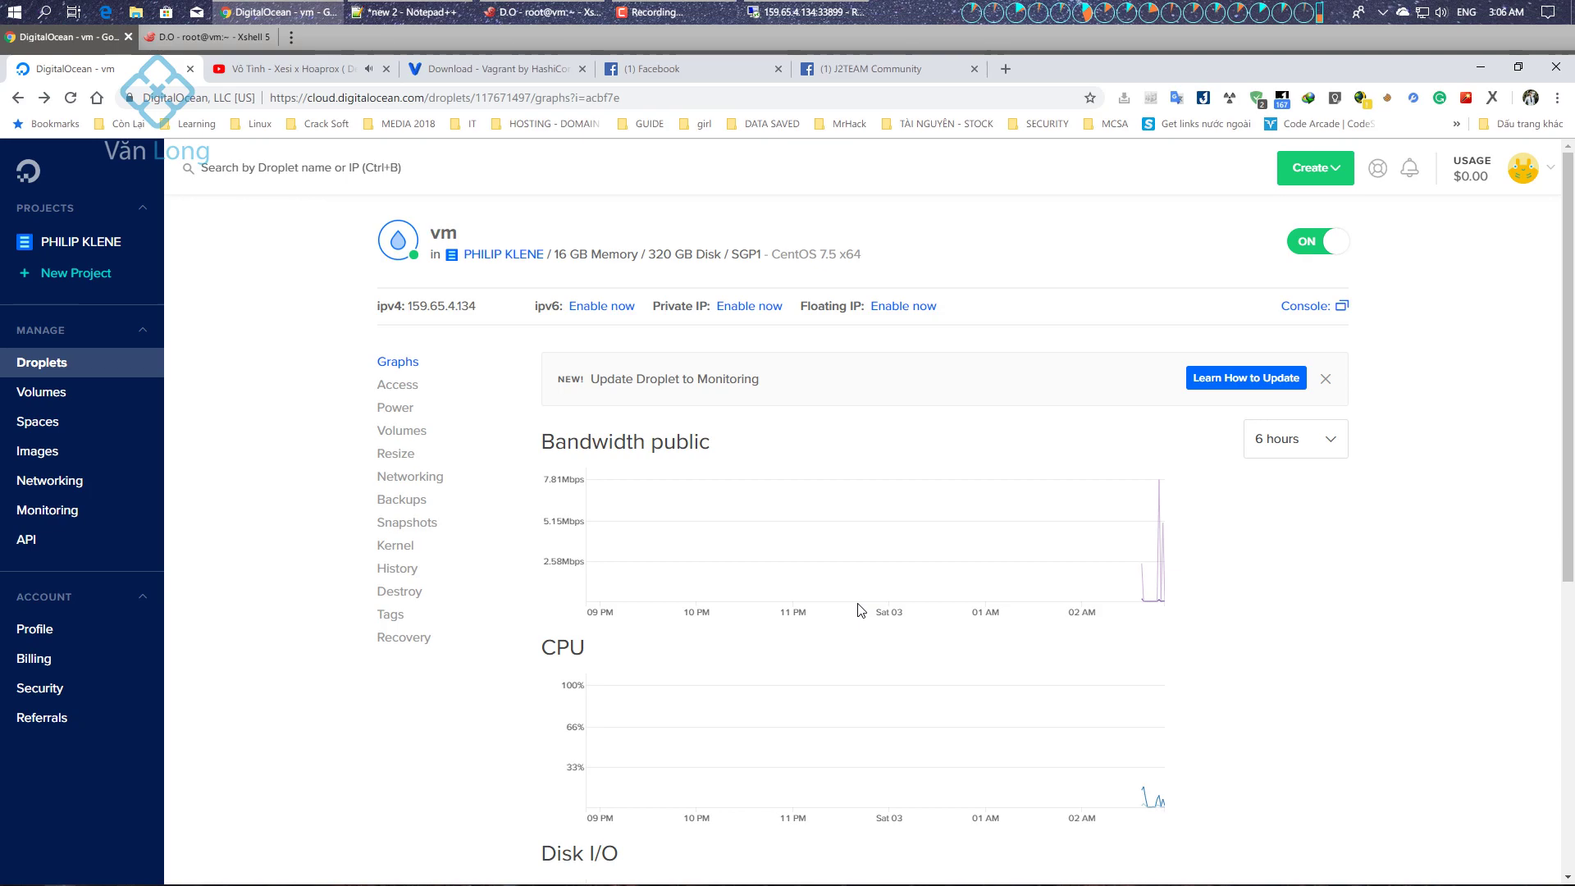
Return to the remote desktop, inspect the services under Service Host: Local System, and close Task Manager and Computer Management
click(817, 6)
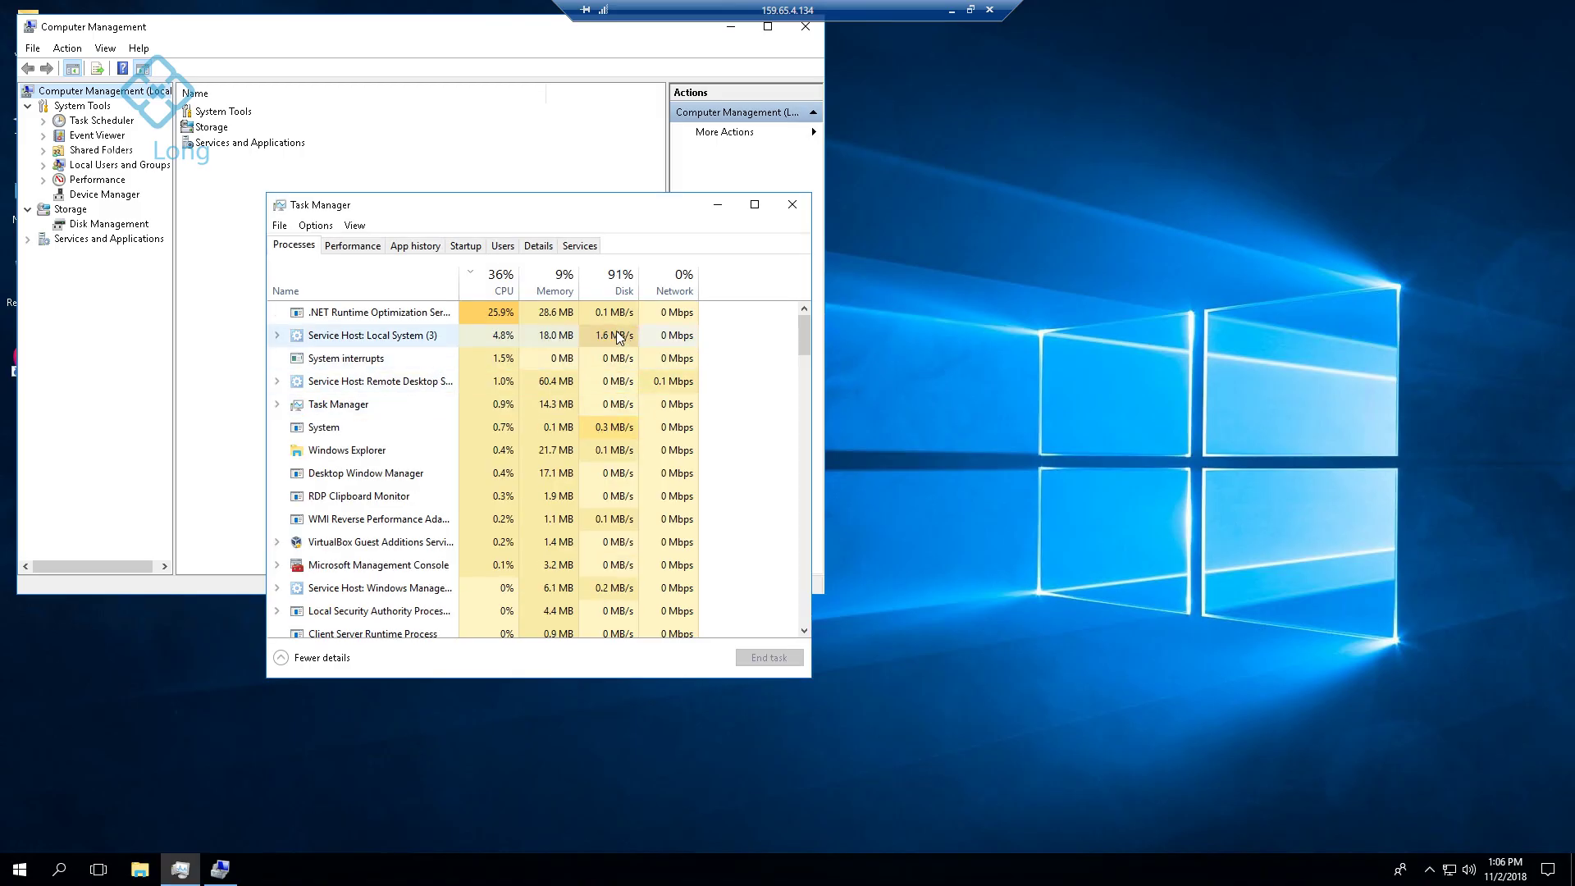
click(277, 336)
click(351, 356)
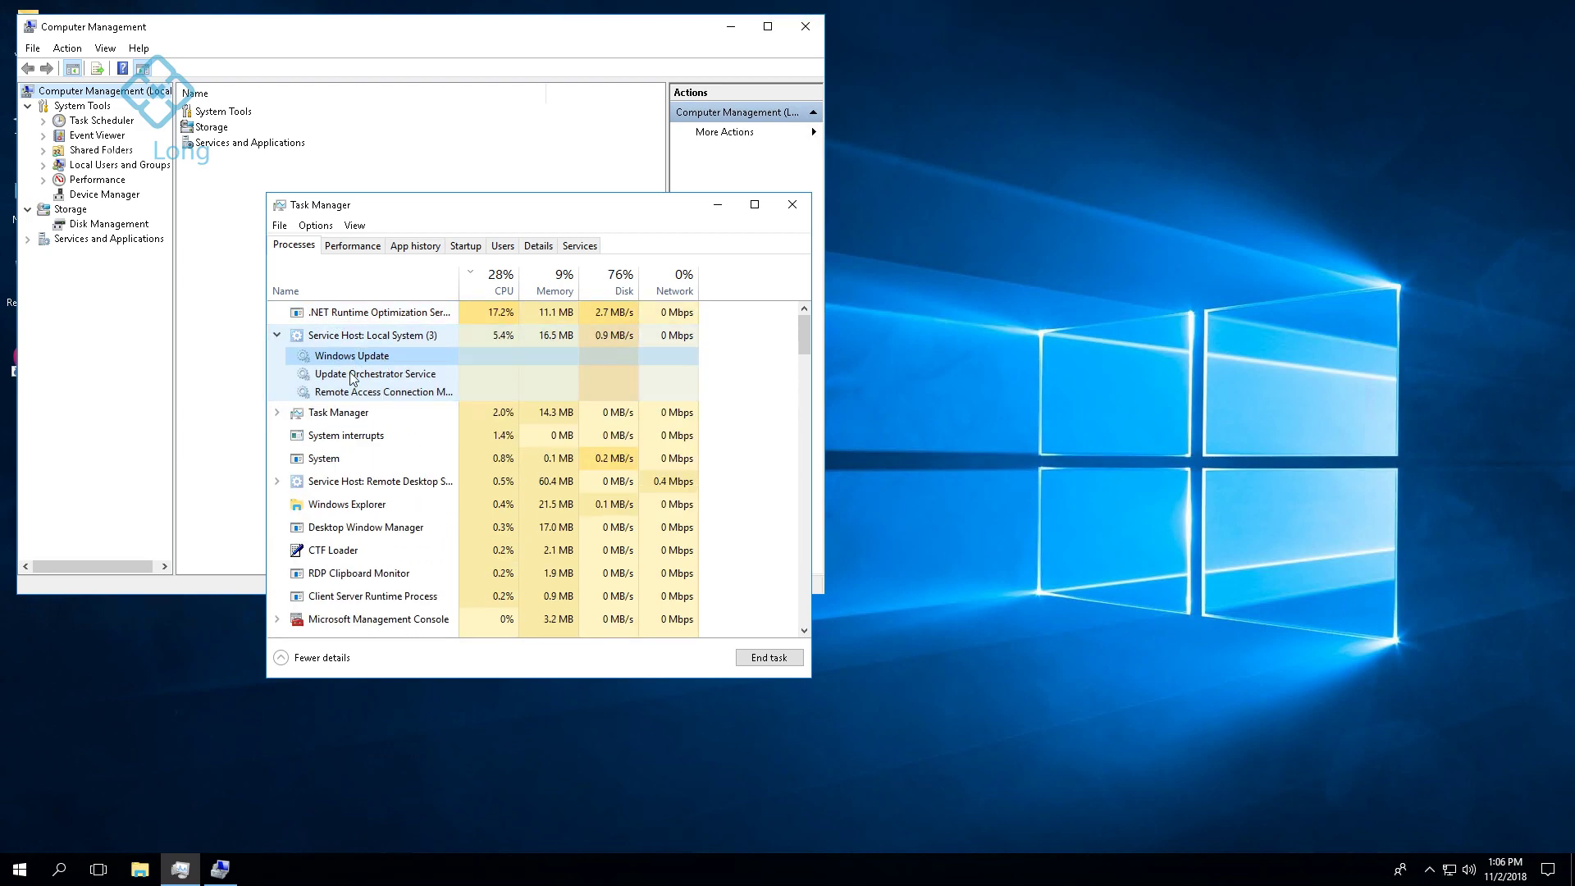
click(792, 204)
click(804, 26)
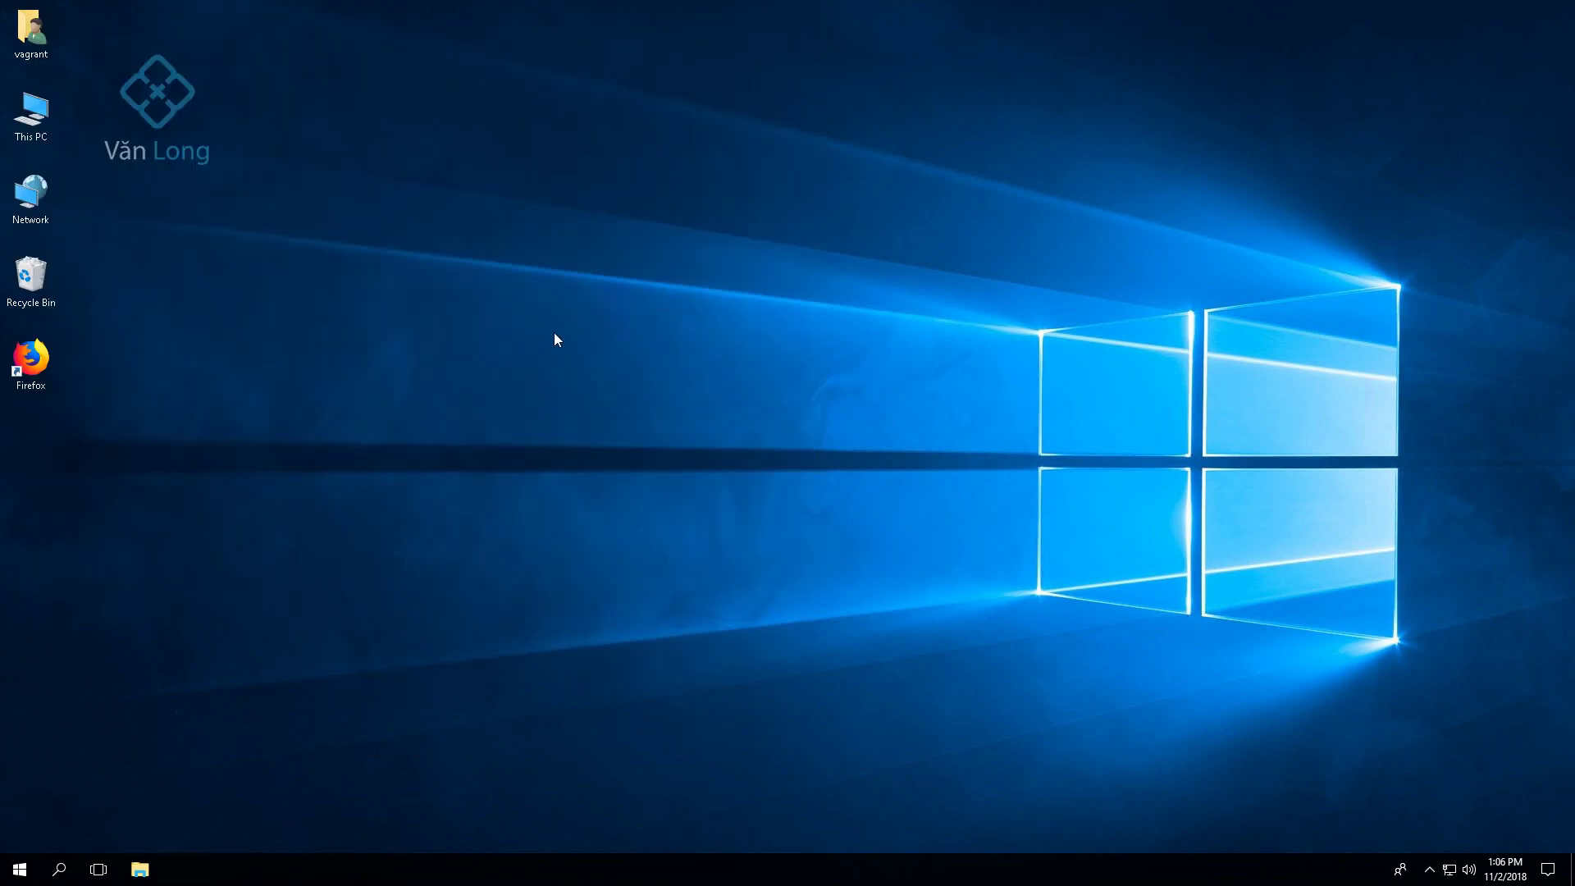
Refresh the remote desktop, launch Firefox, and load the author's personal blog
right_click(534, 296)
click(574, 344)
double_click(56, 370)
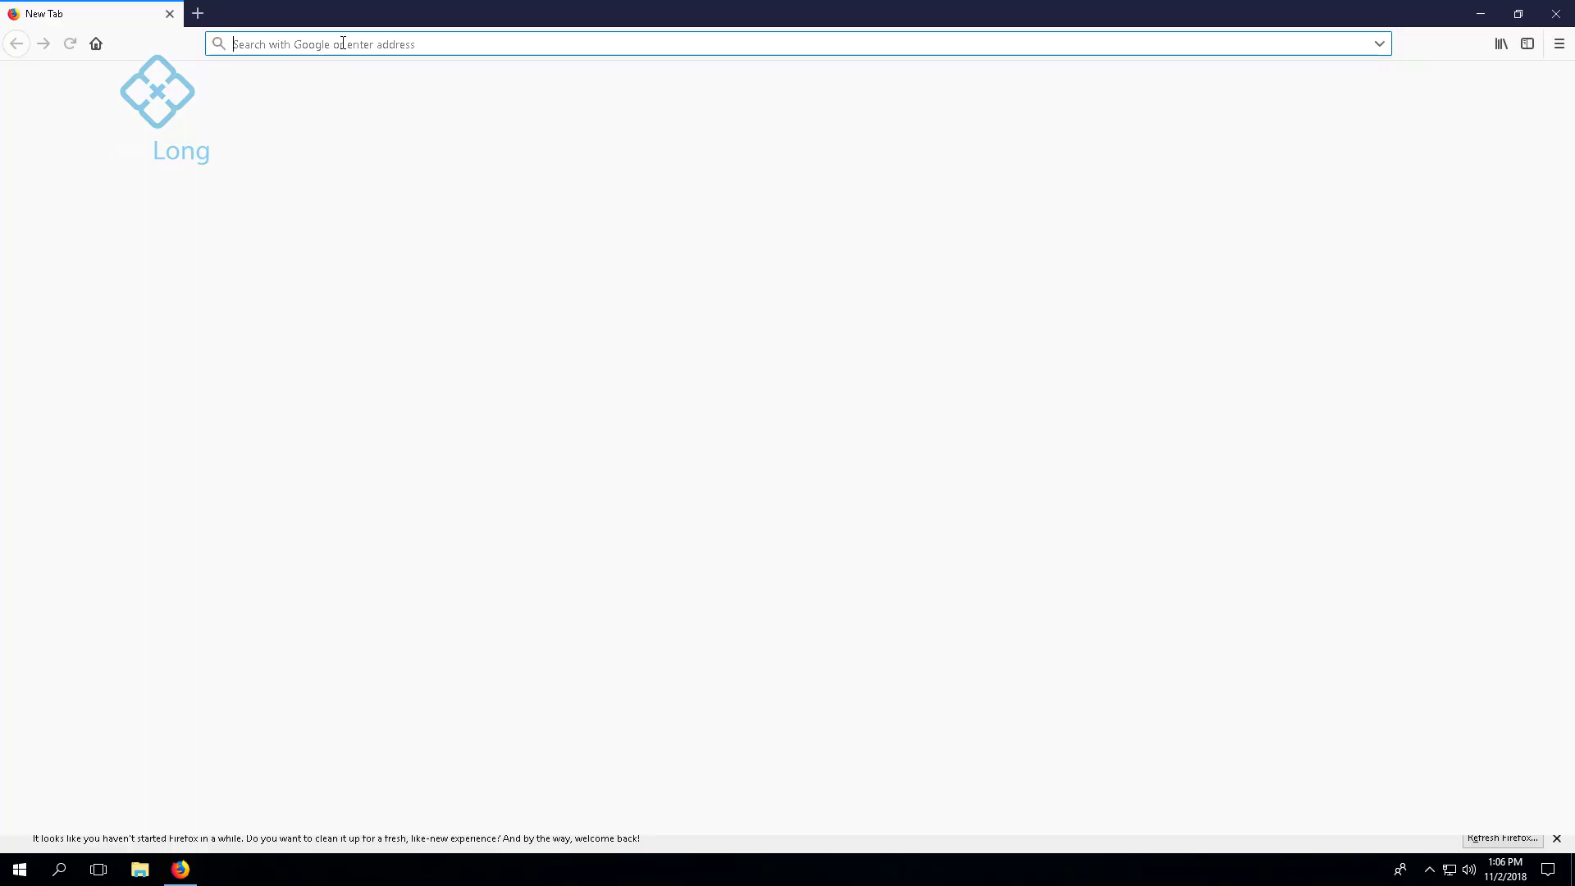
text(n)
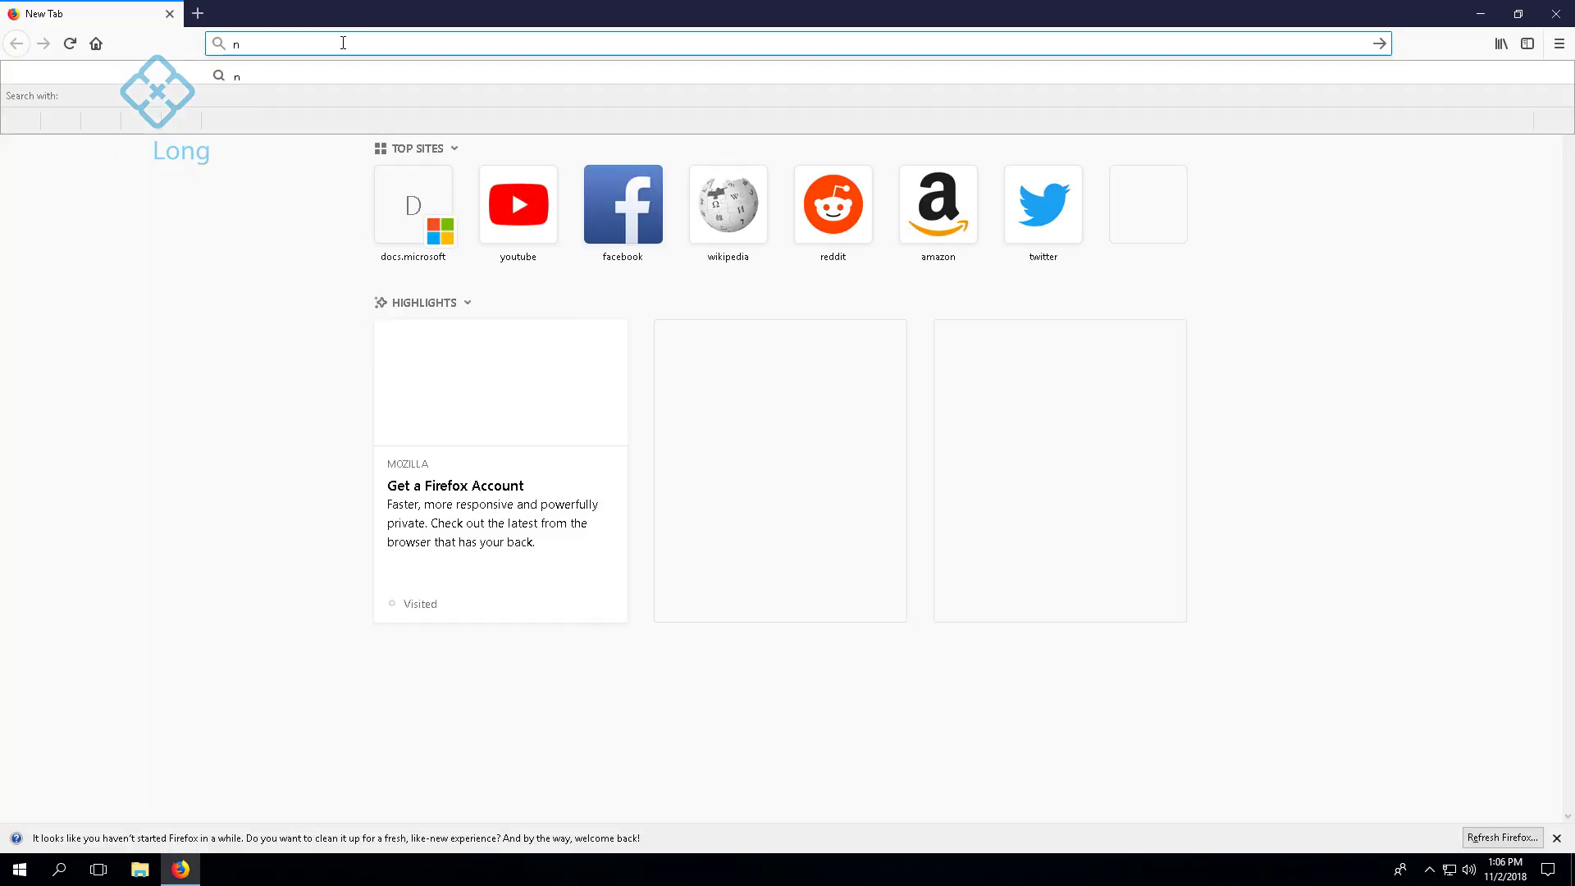
text(guyenvanlong.me)
key(Return)
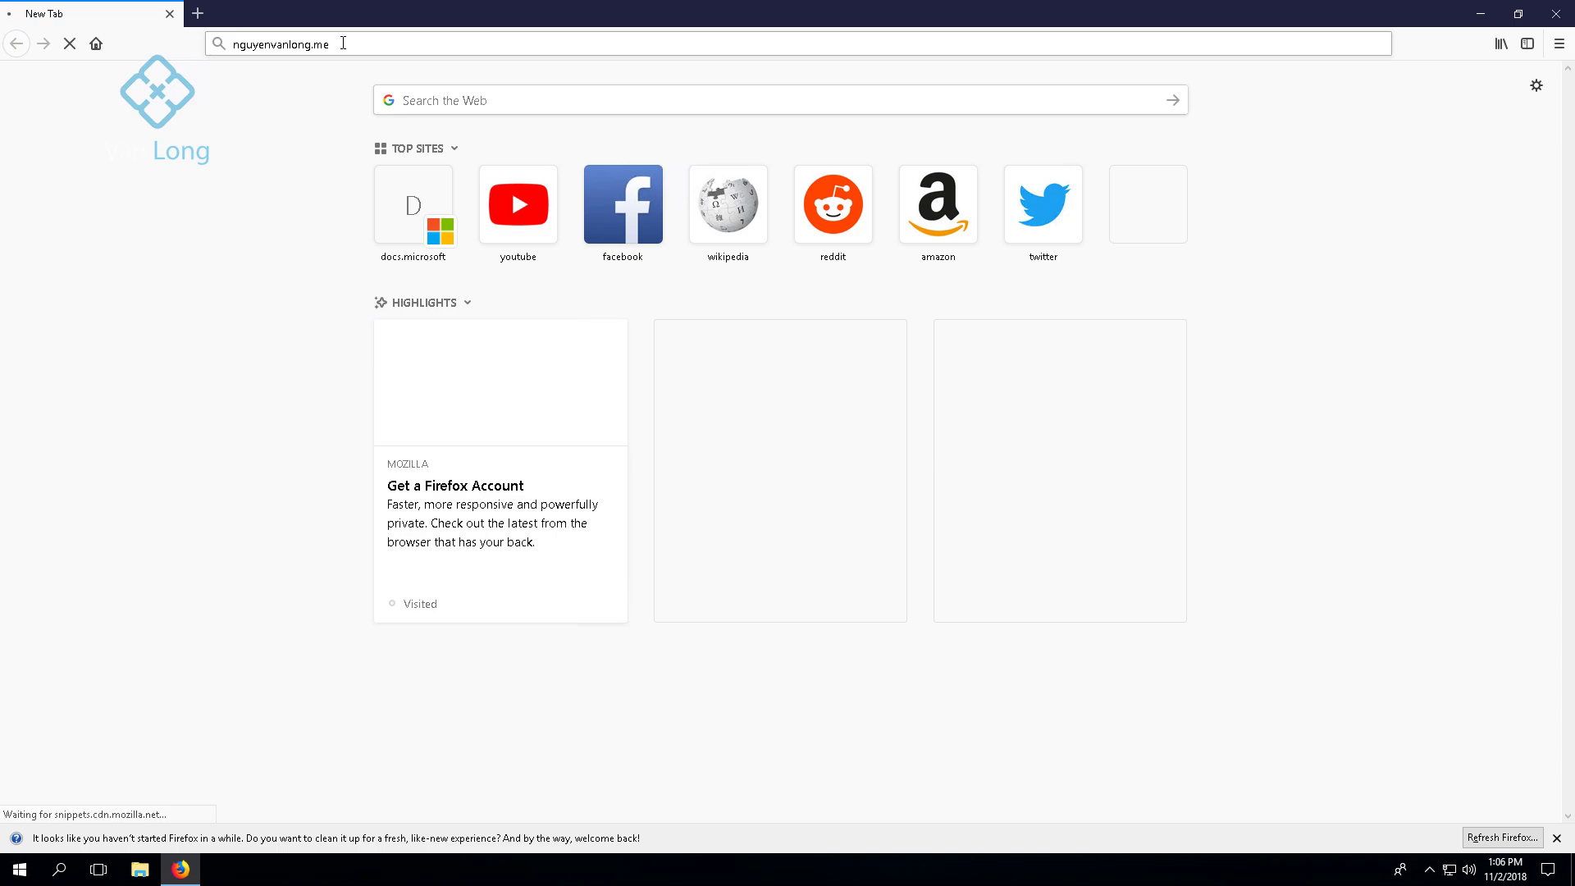
Restore the Firefox window to a smaller size, move it towards the screen's centre, and load speedtest.net in a new tab
double_click(302, 21)
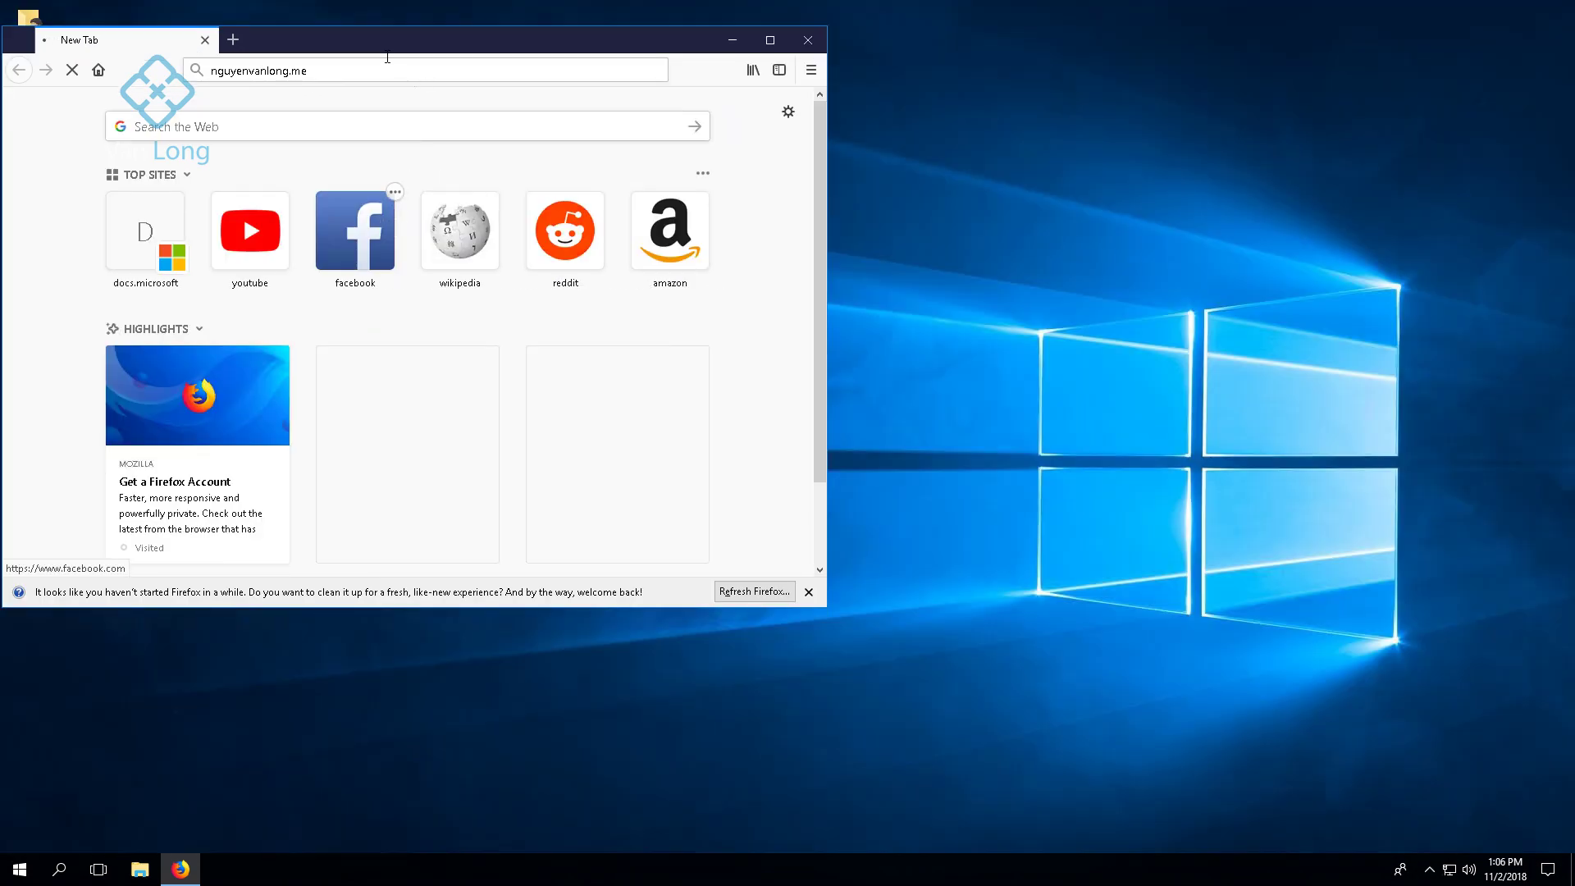
drag(387, 41, 685, 126)
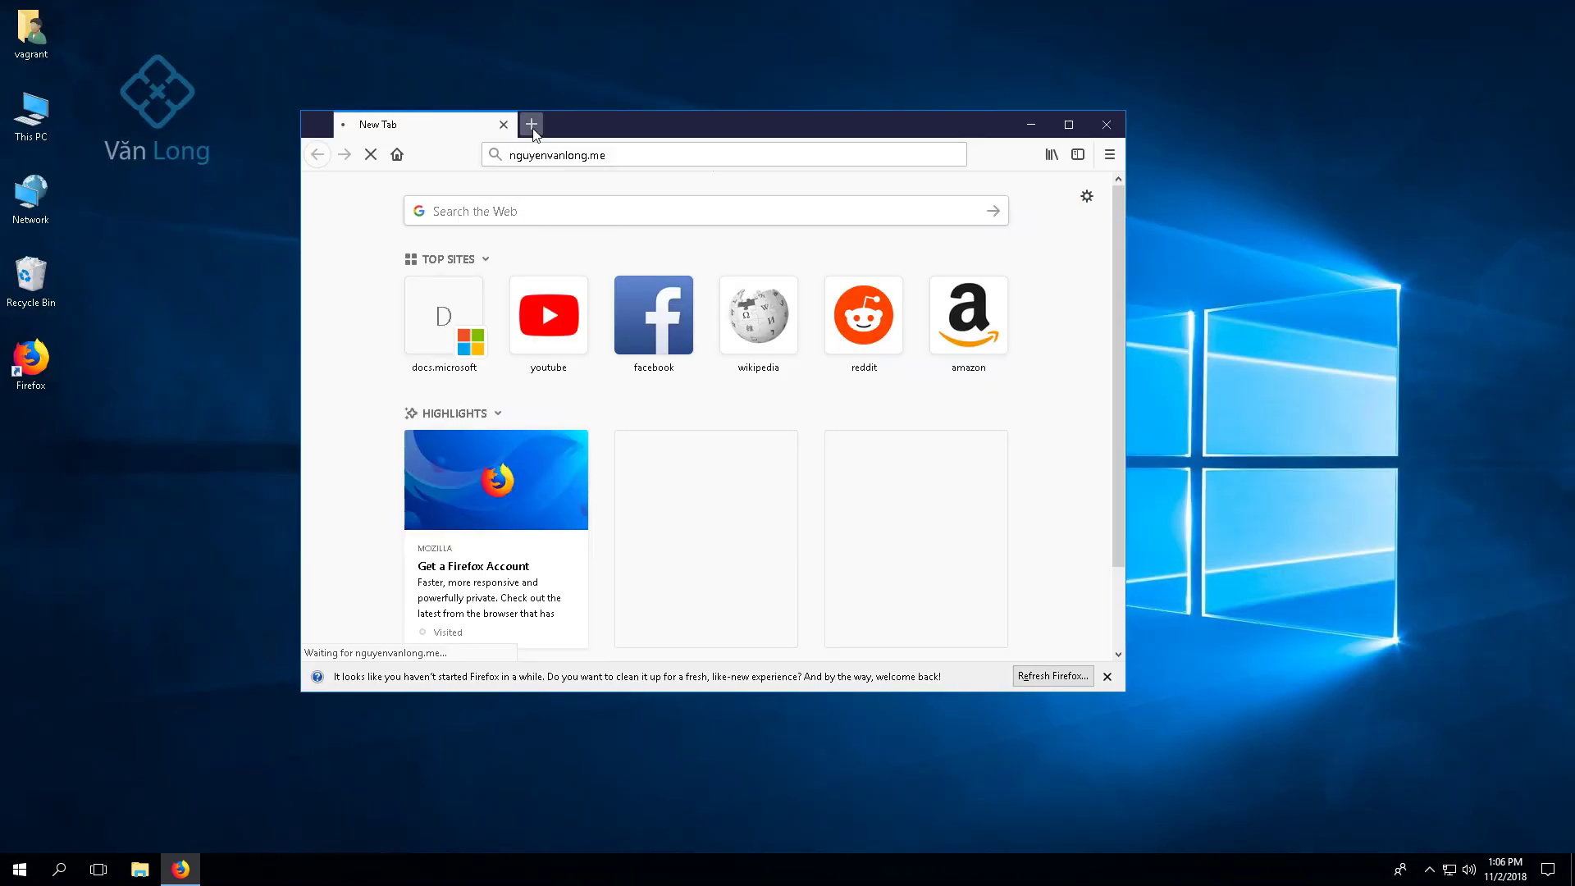
click(533, 130)
text(speedt)
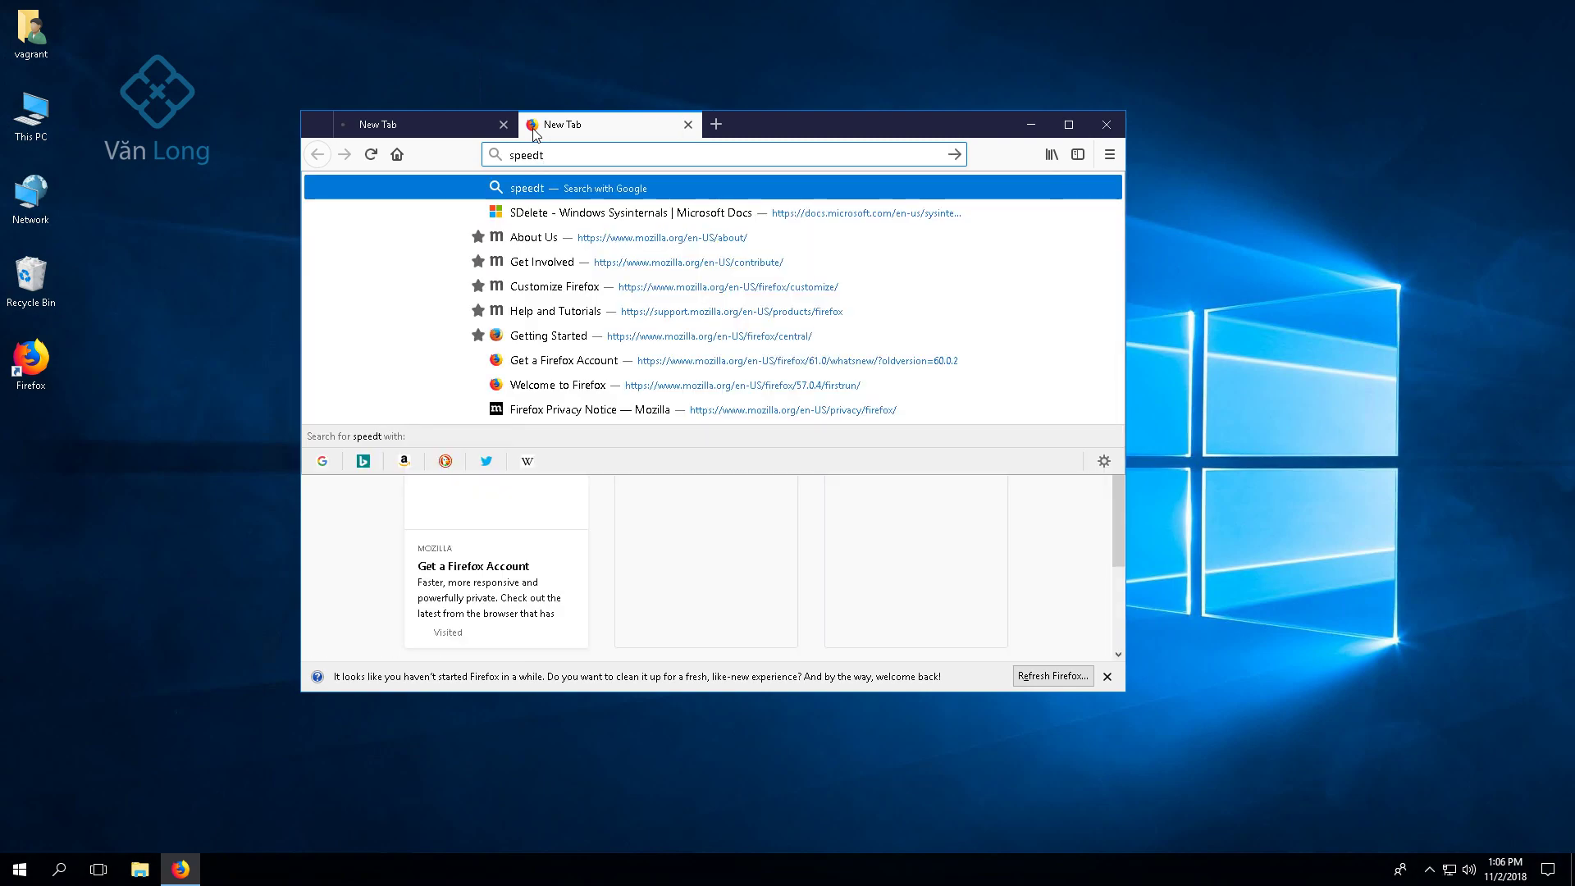
text(est.net)
key(Return)
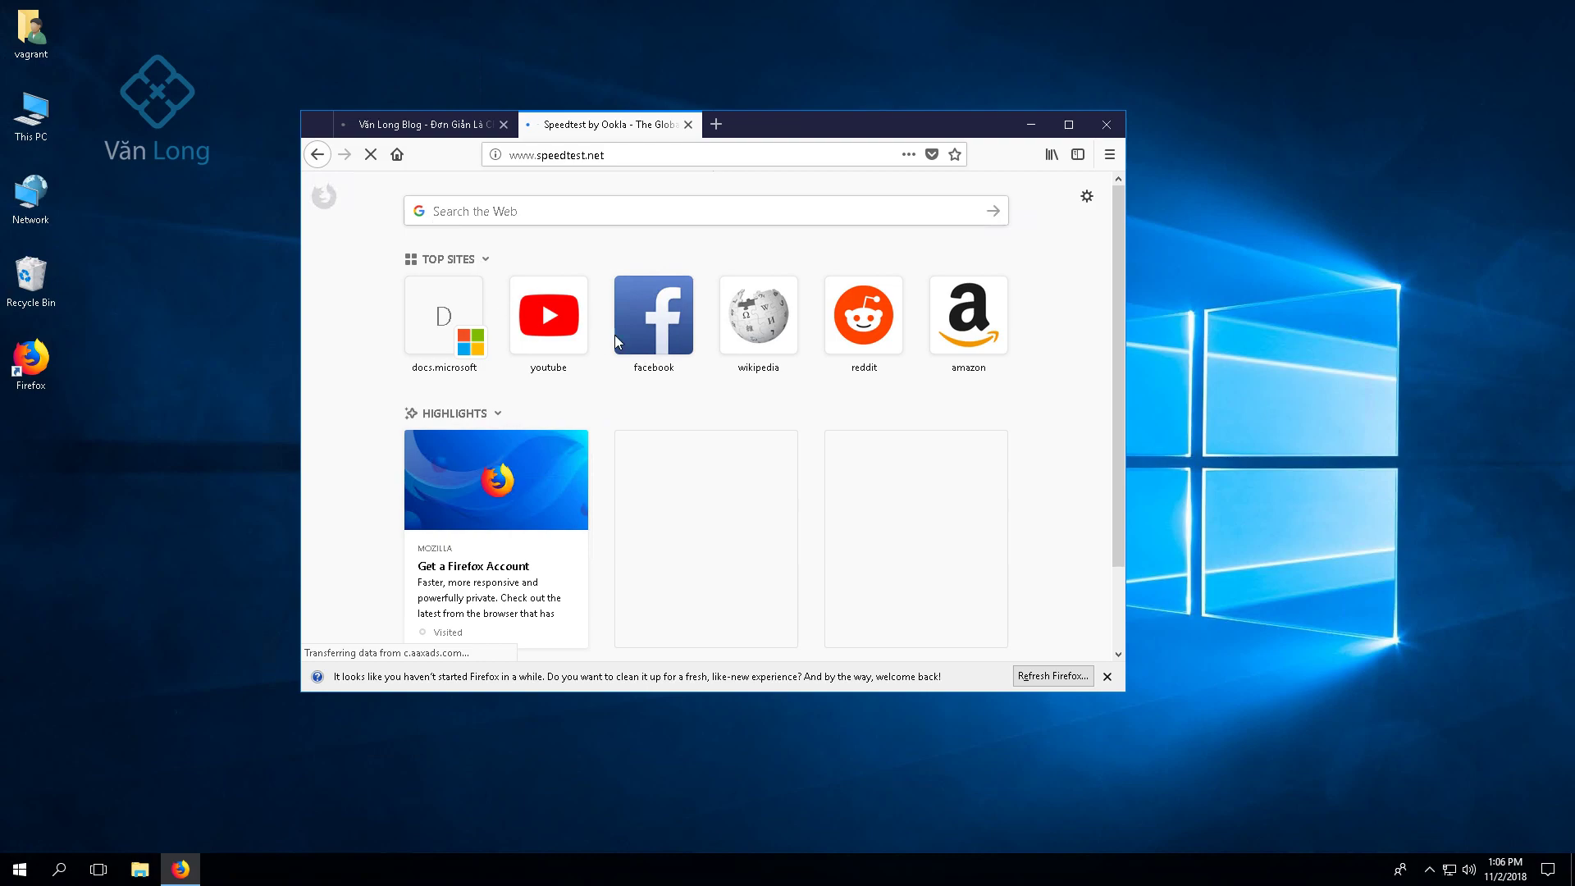
Run the Speedtest connection test in Firefox and bring its gauge into view
click(431, 118)
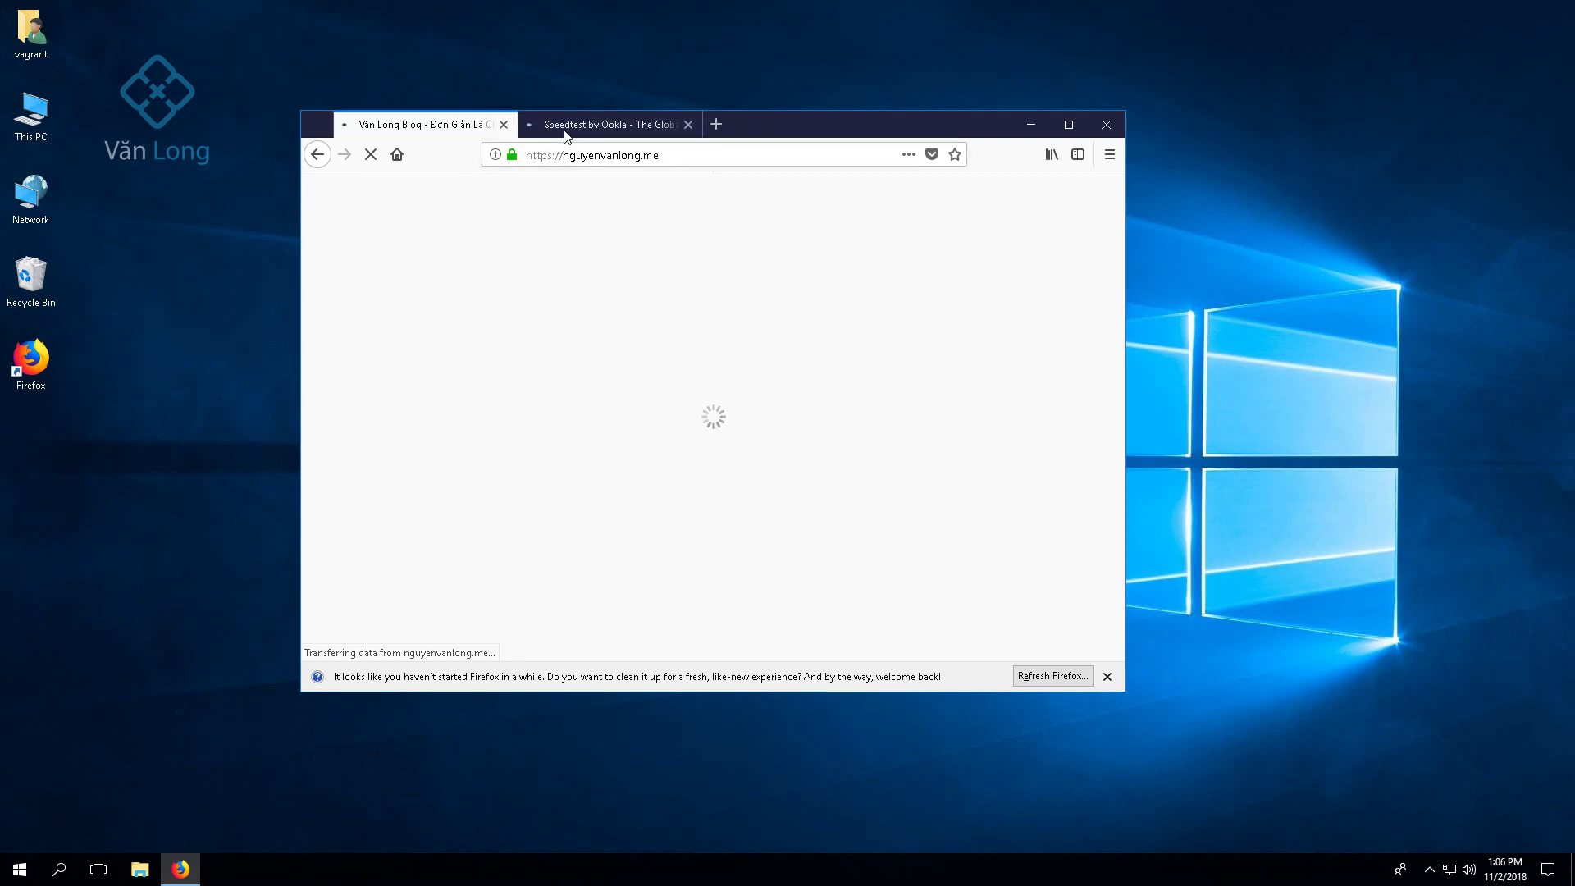
click(578, 133)
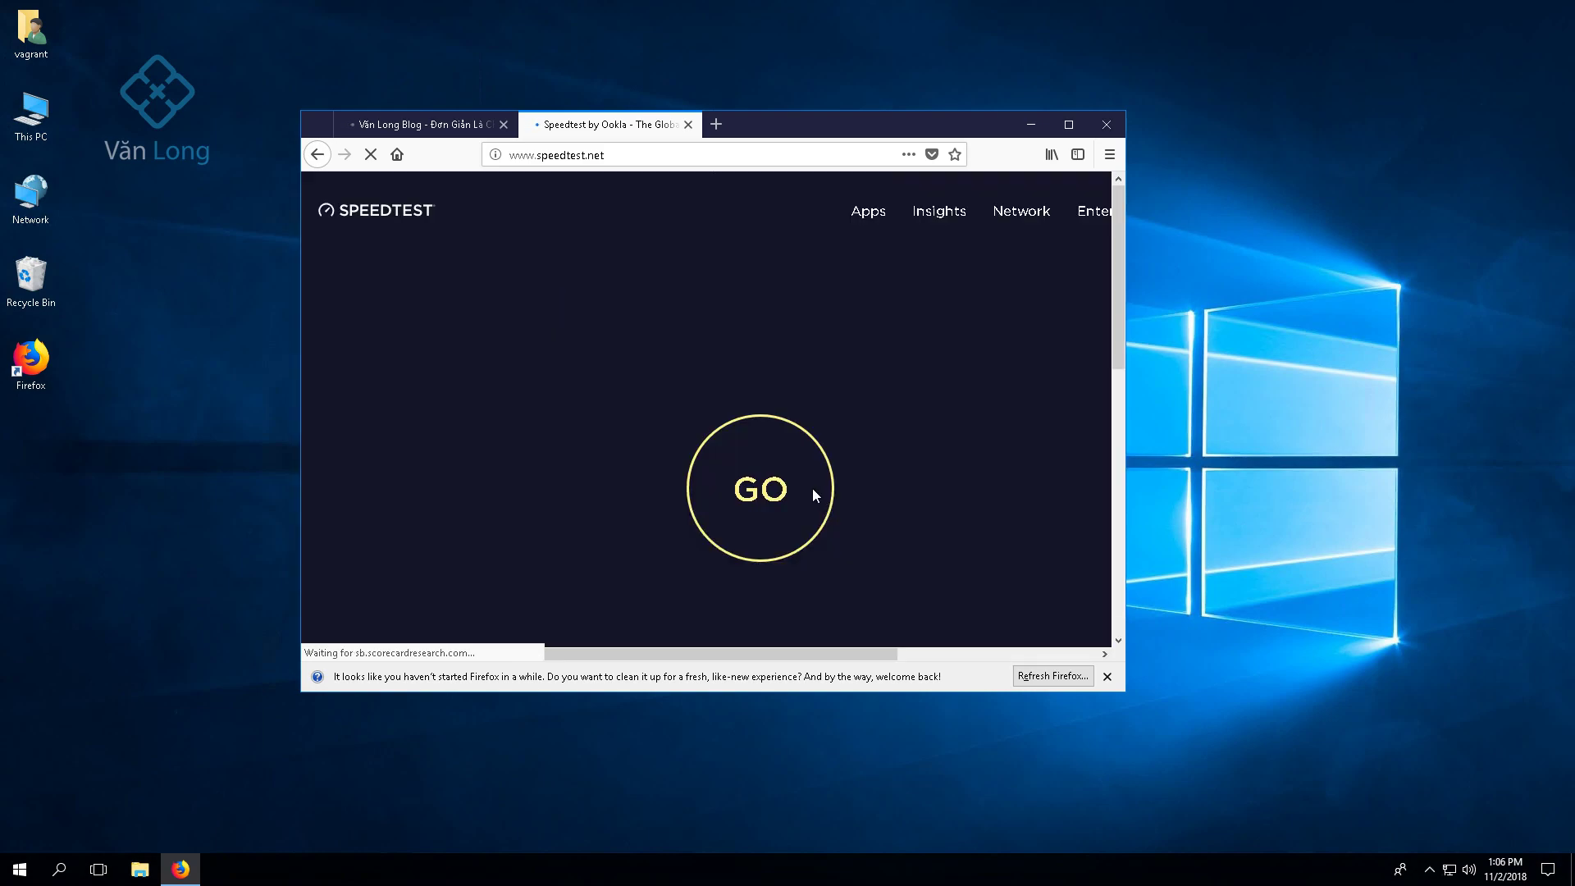
click(700, 491)
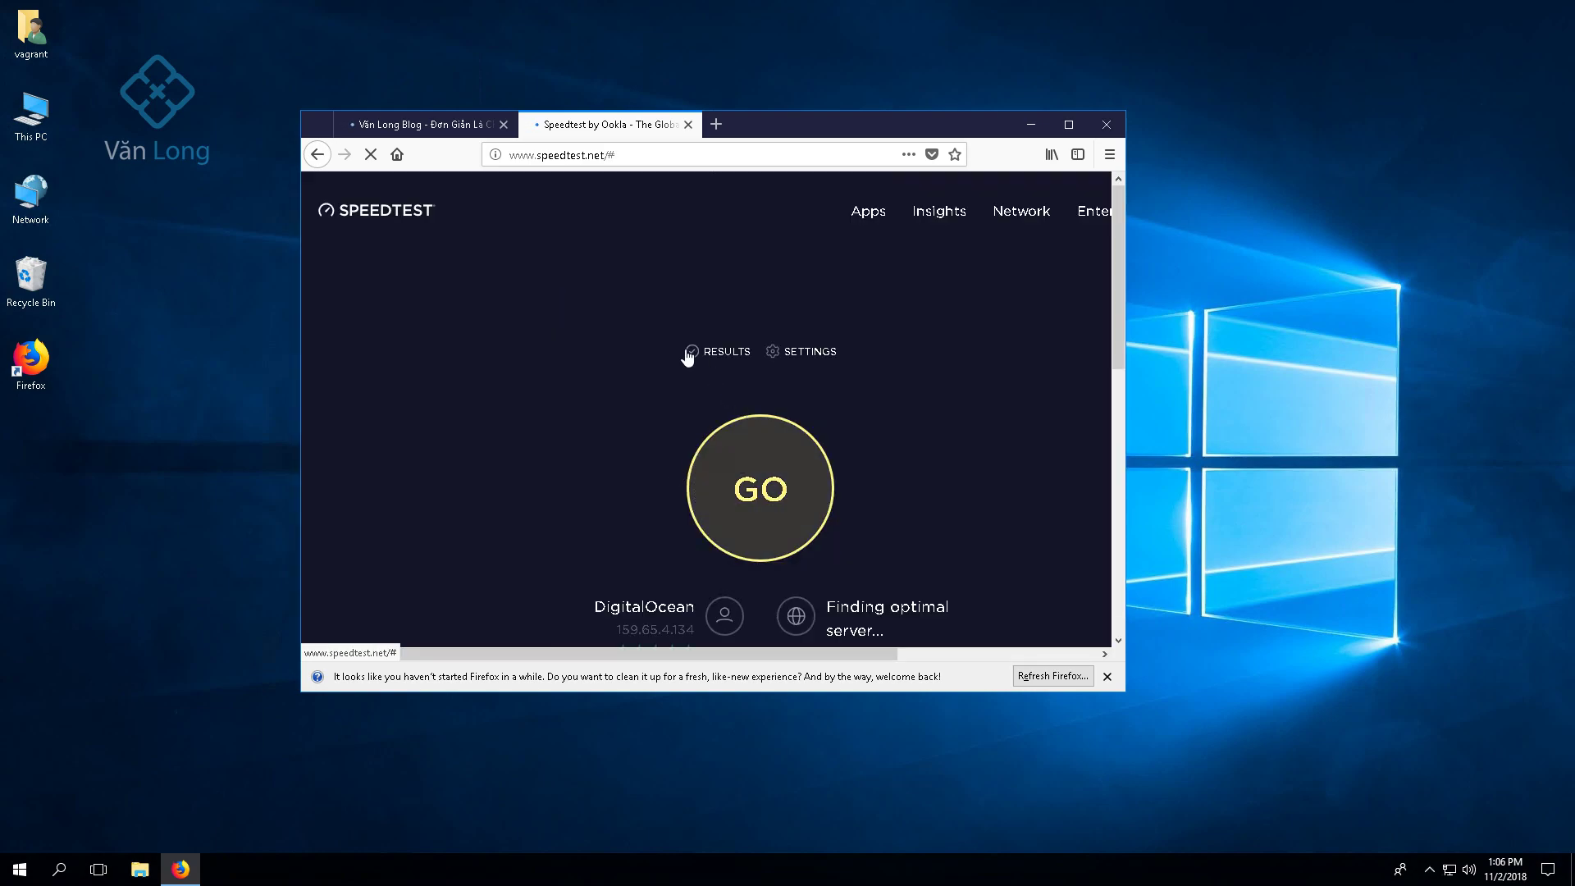
click(651, 441)
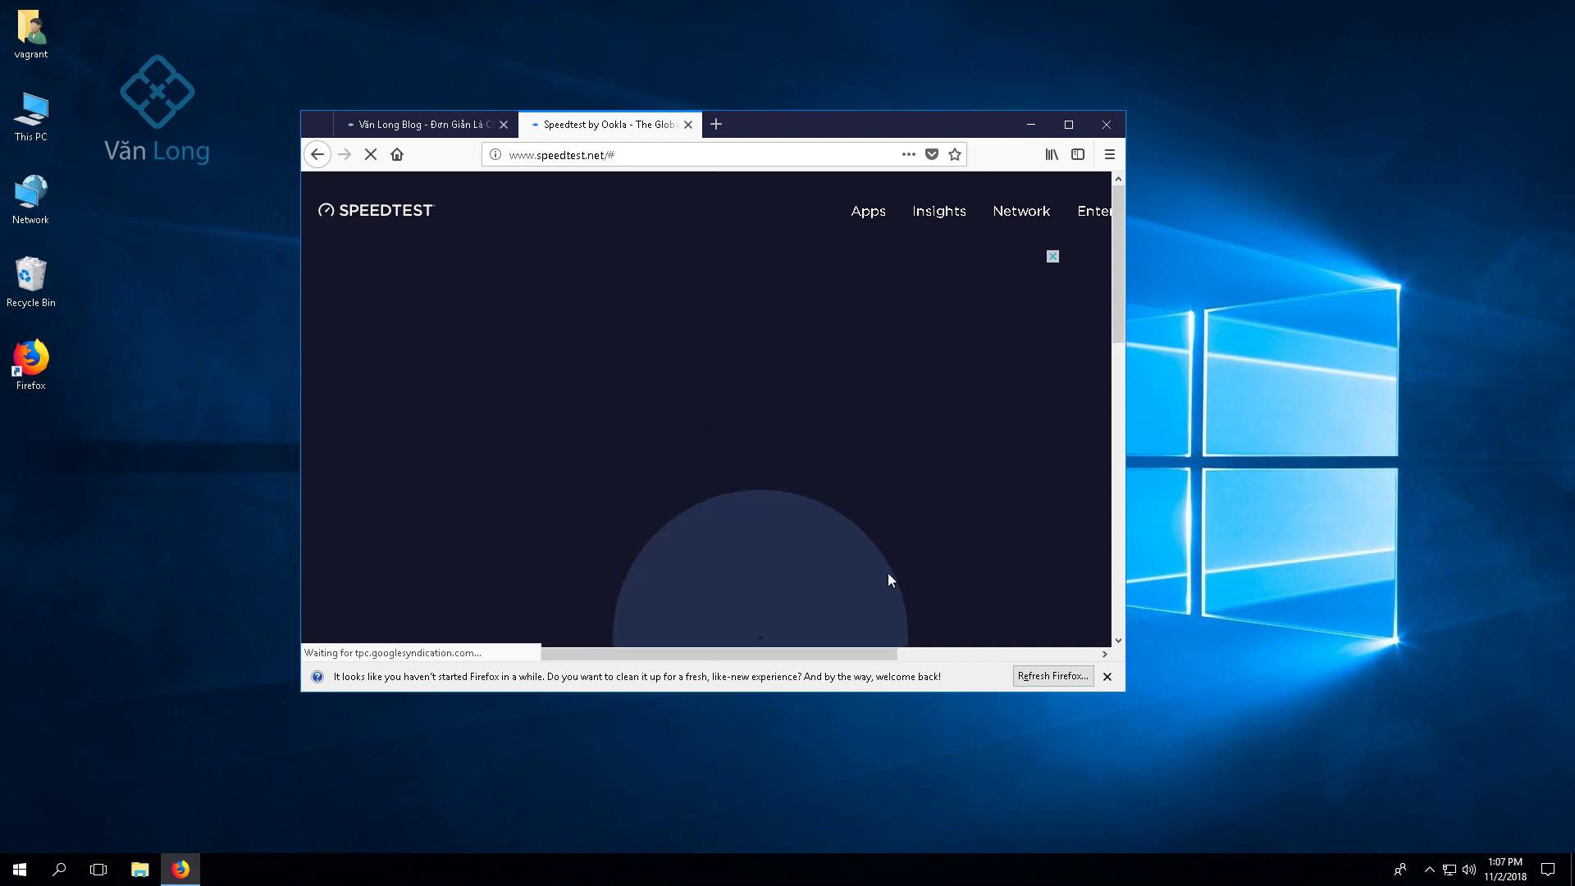
drag(774, 128, 774, 81)
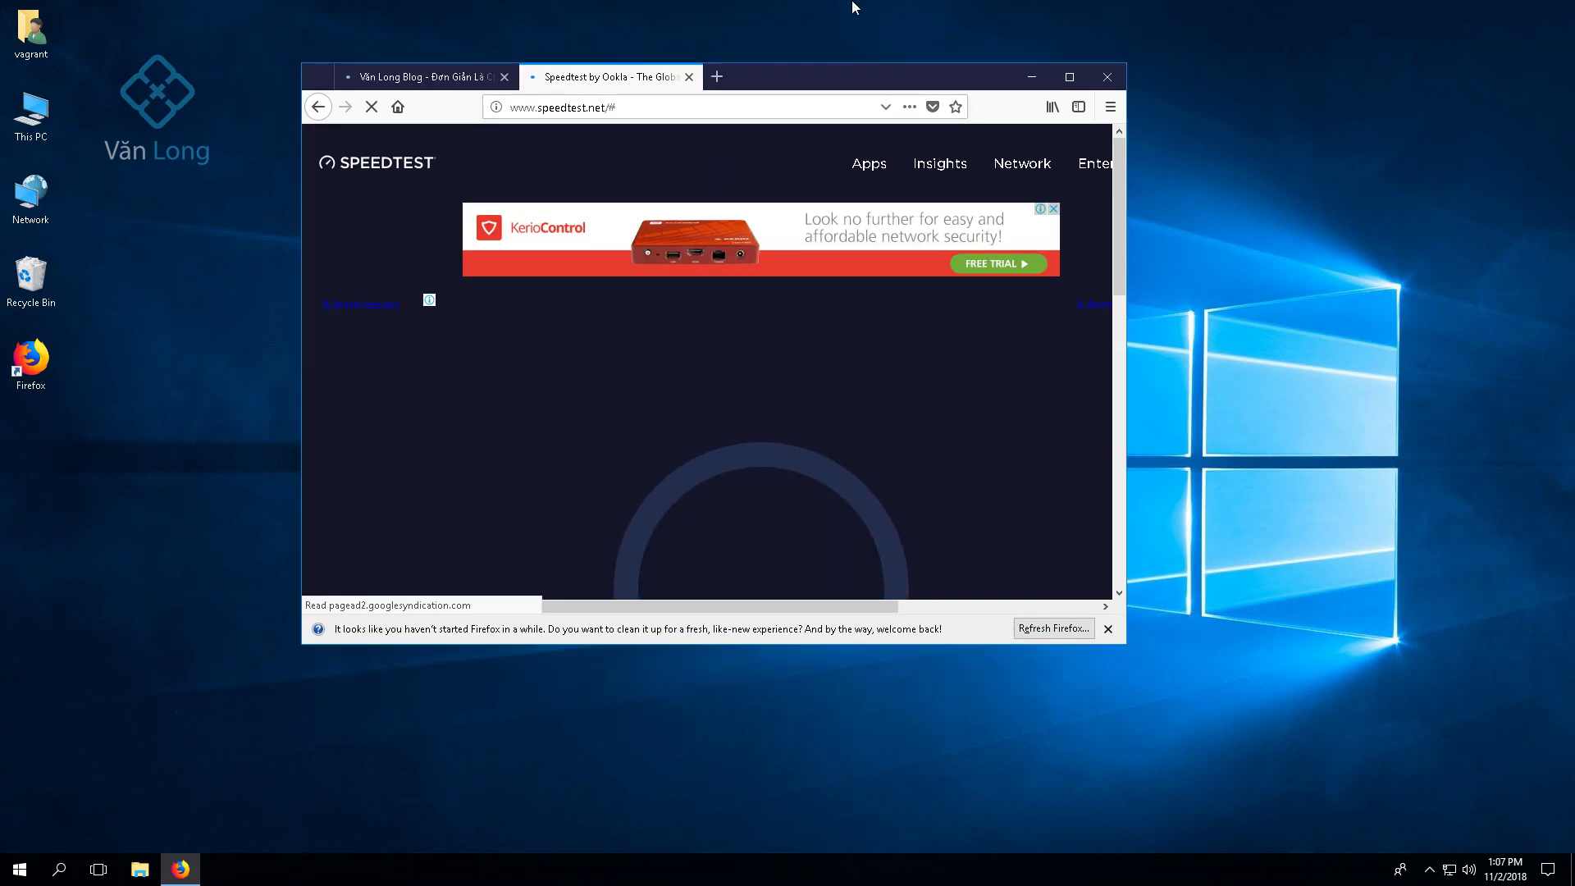
mouse_move(820, 2)
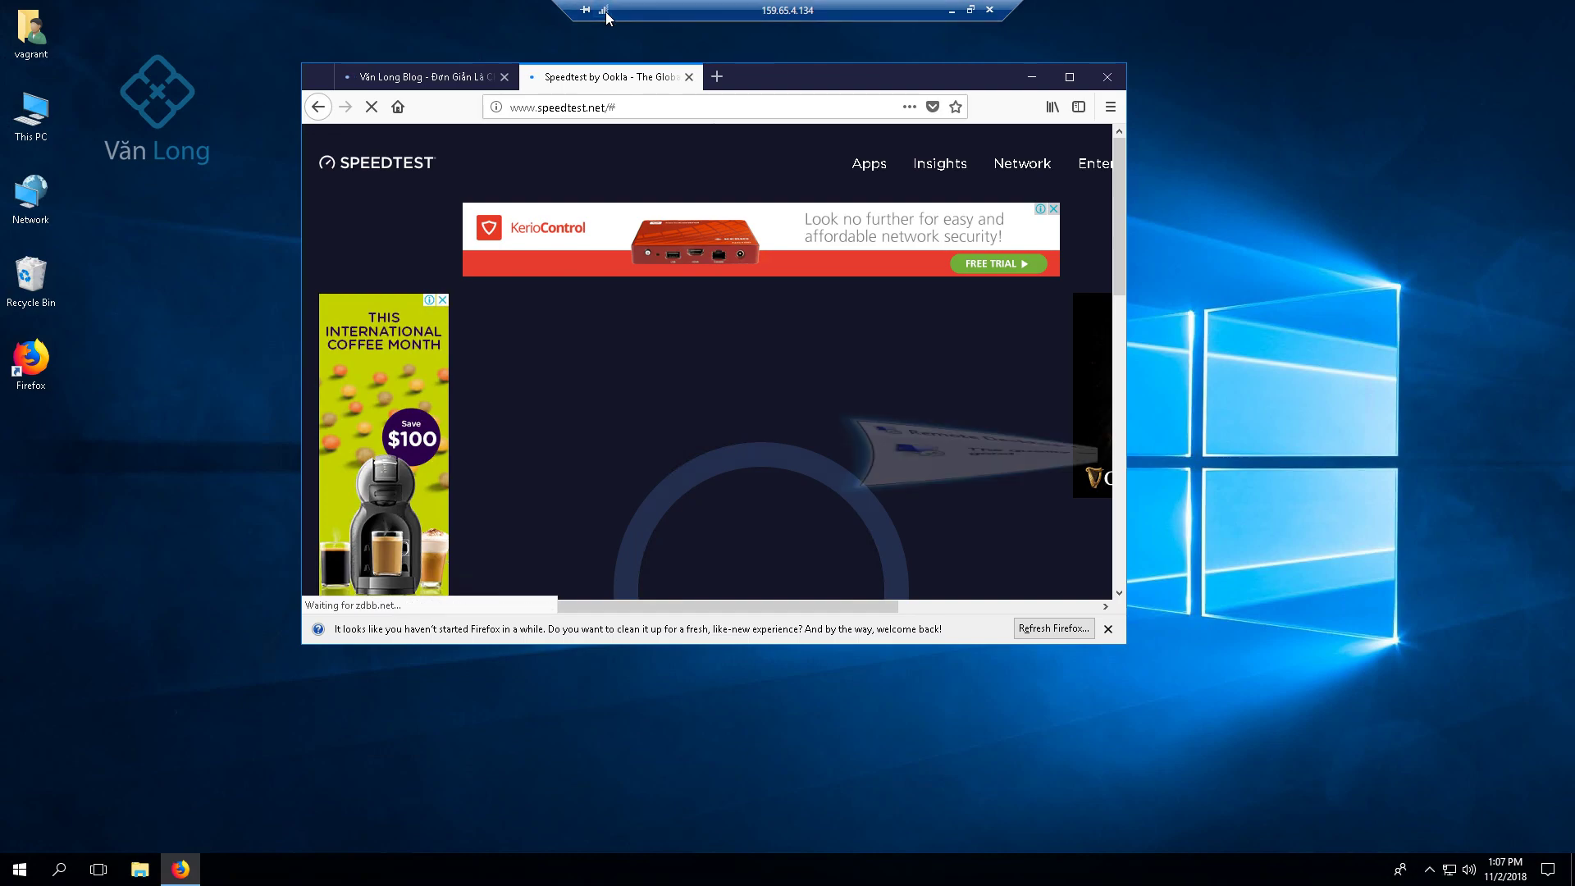
click(886, 492)
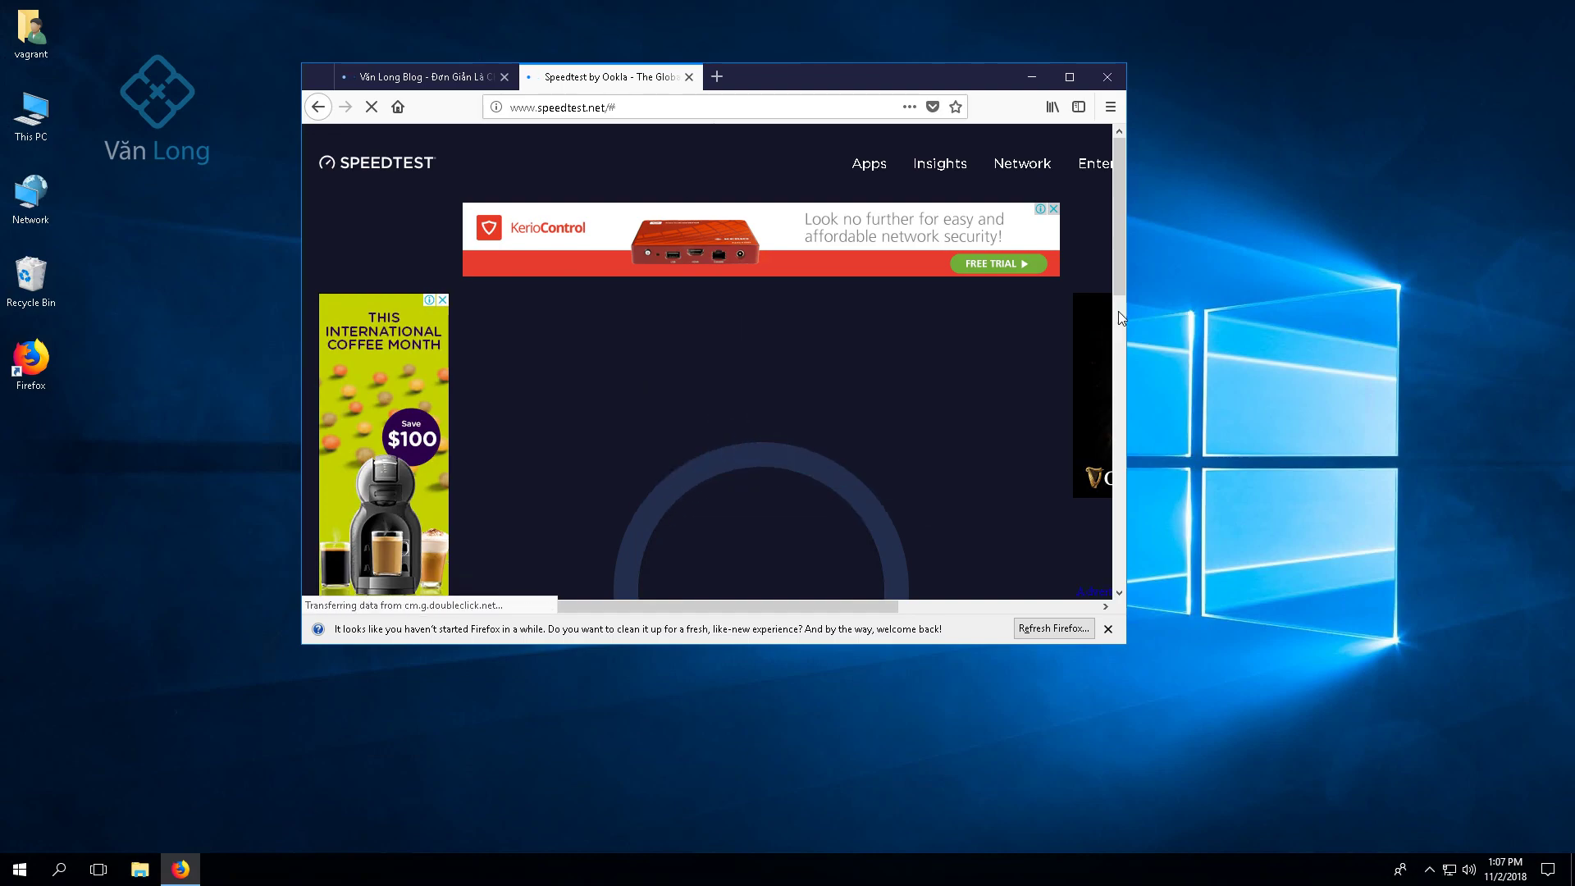
scroll(1119, 323, down, 3)
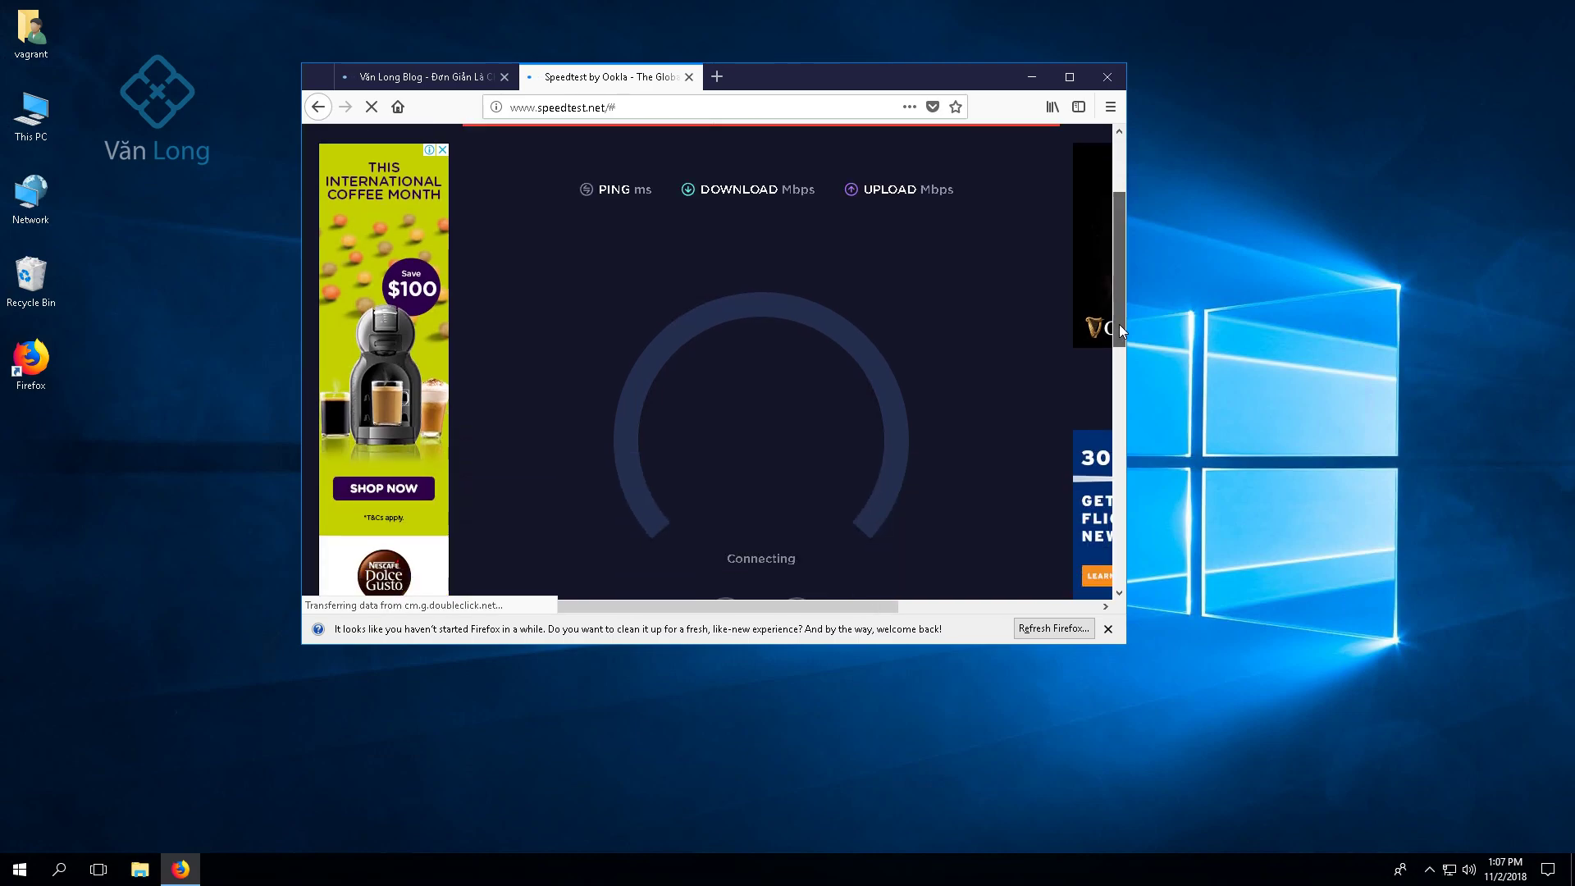
scroll(1117, 332, down, 2)
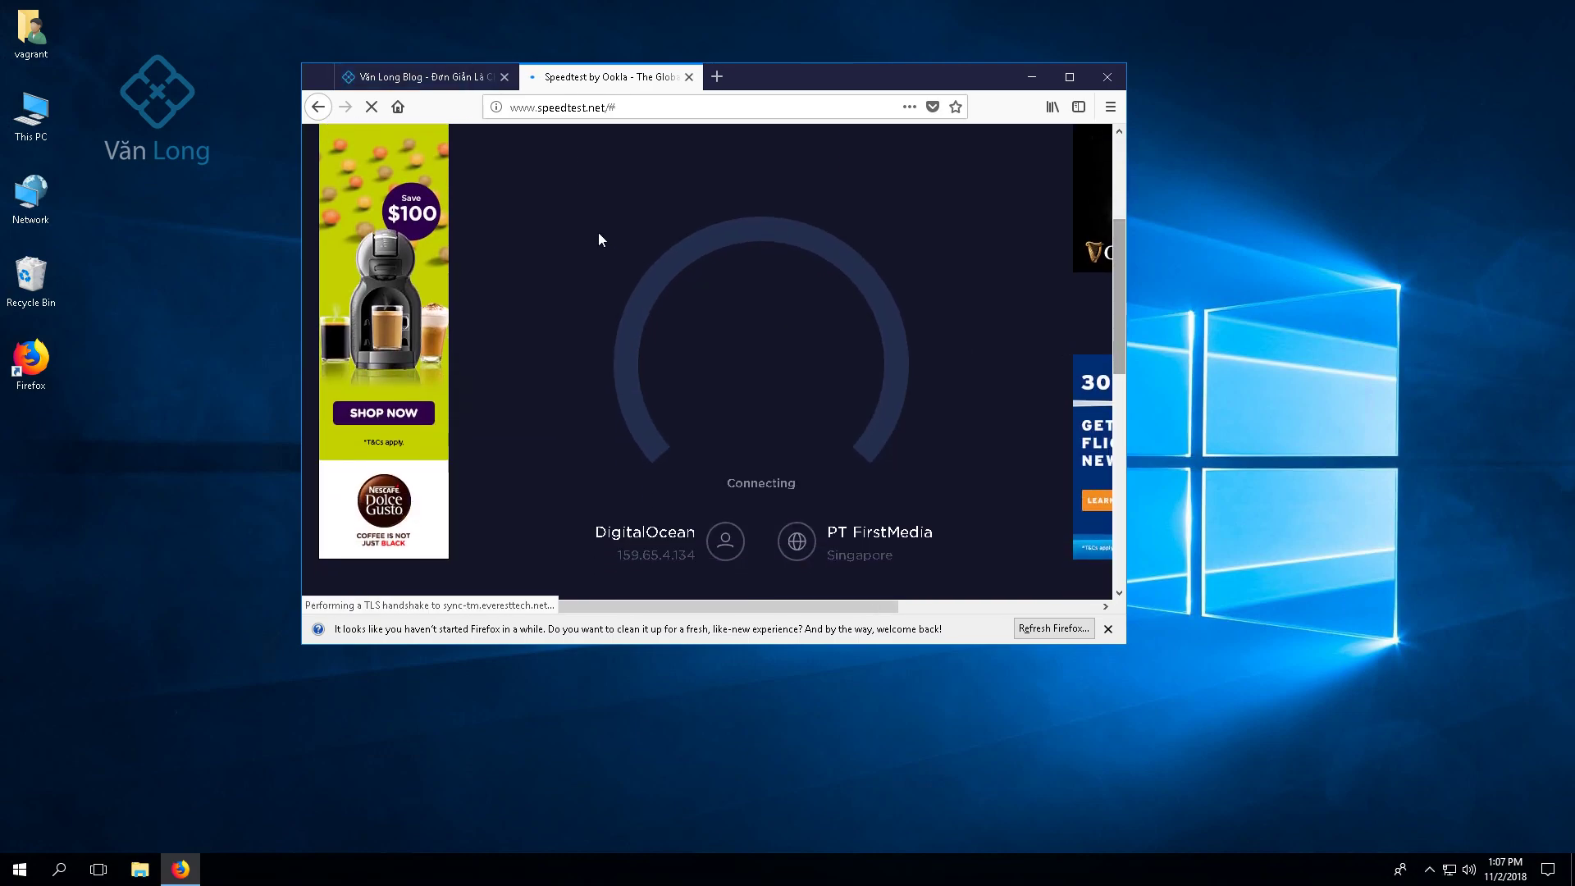
Allow notifications from the blog, look over its home page, and close the blog tab
click(426, 79)
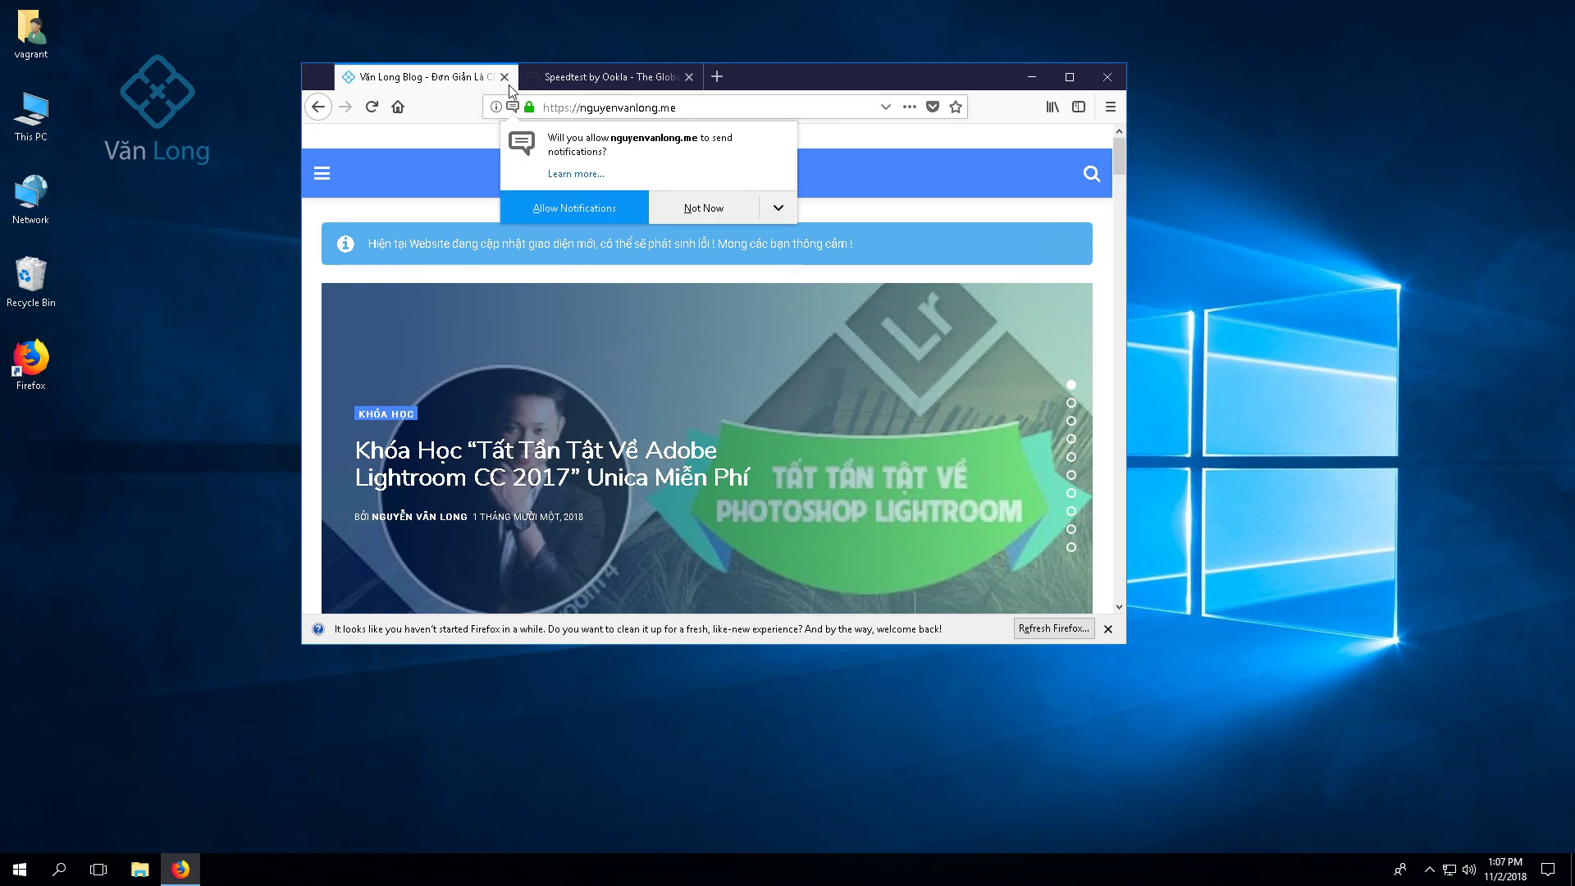
click(554, 205)
scroll(606, 415, down, 2)
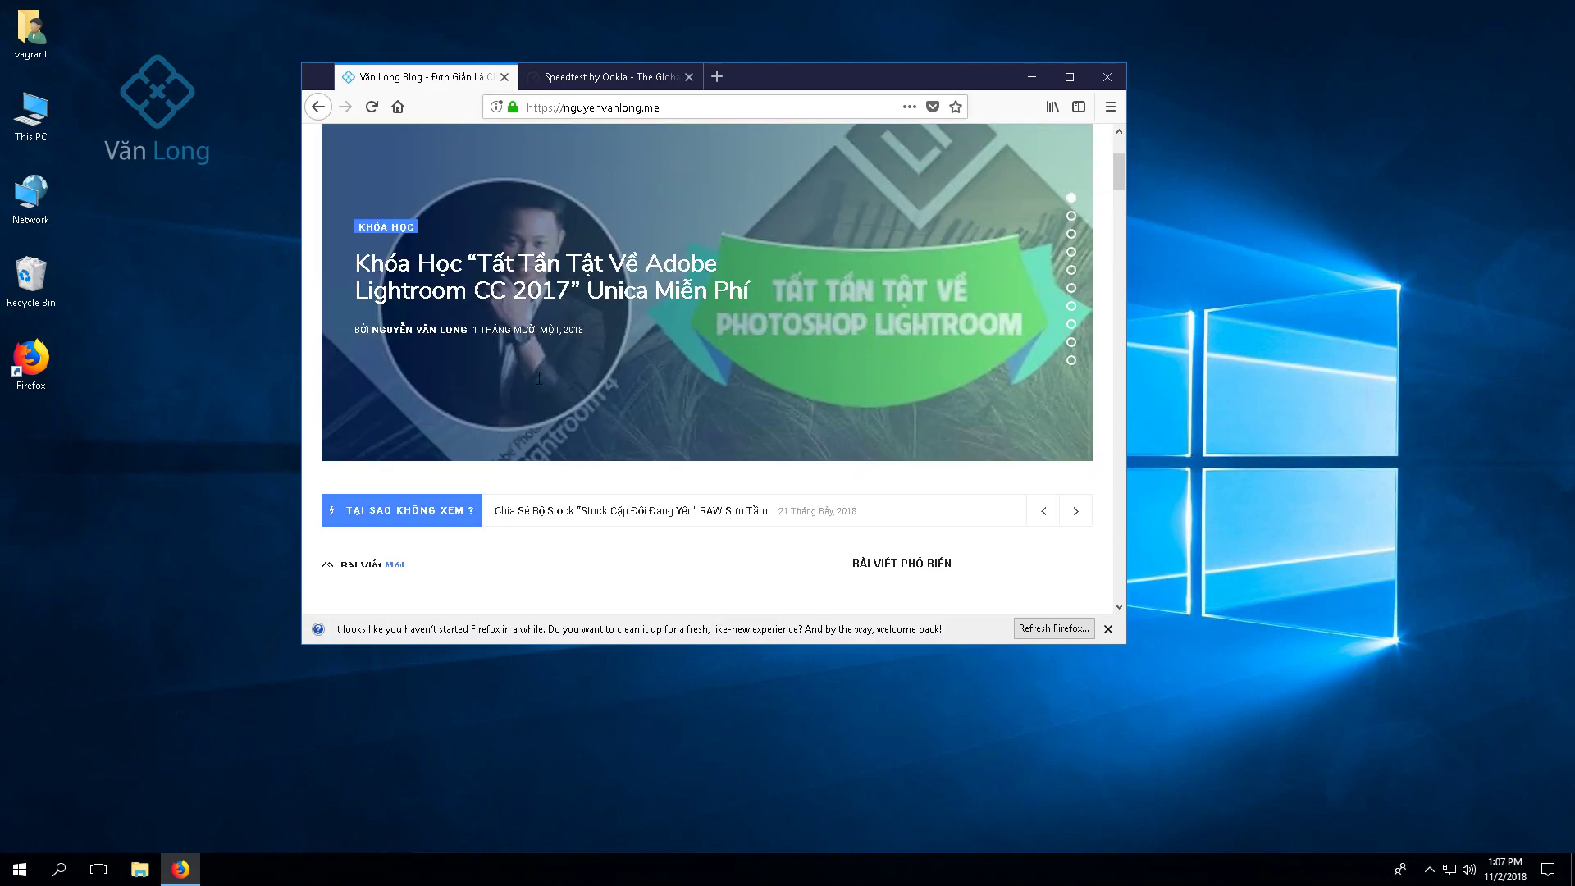
click(504, 77)
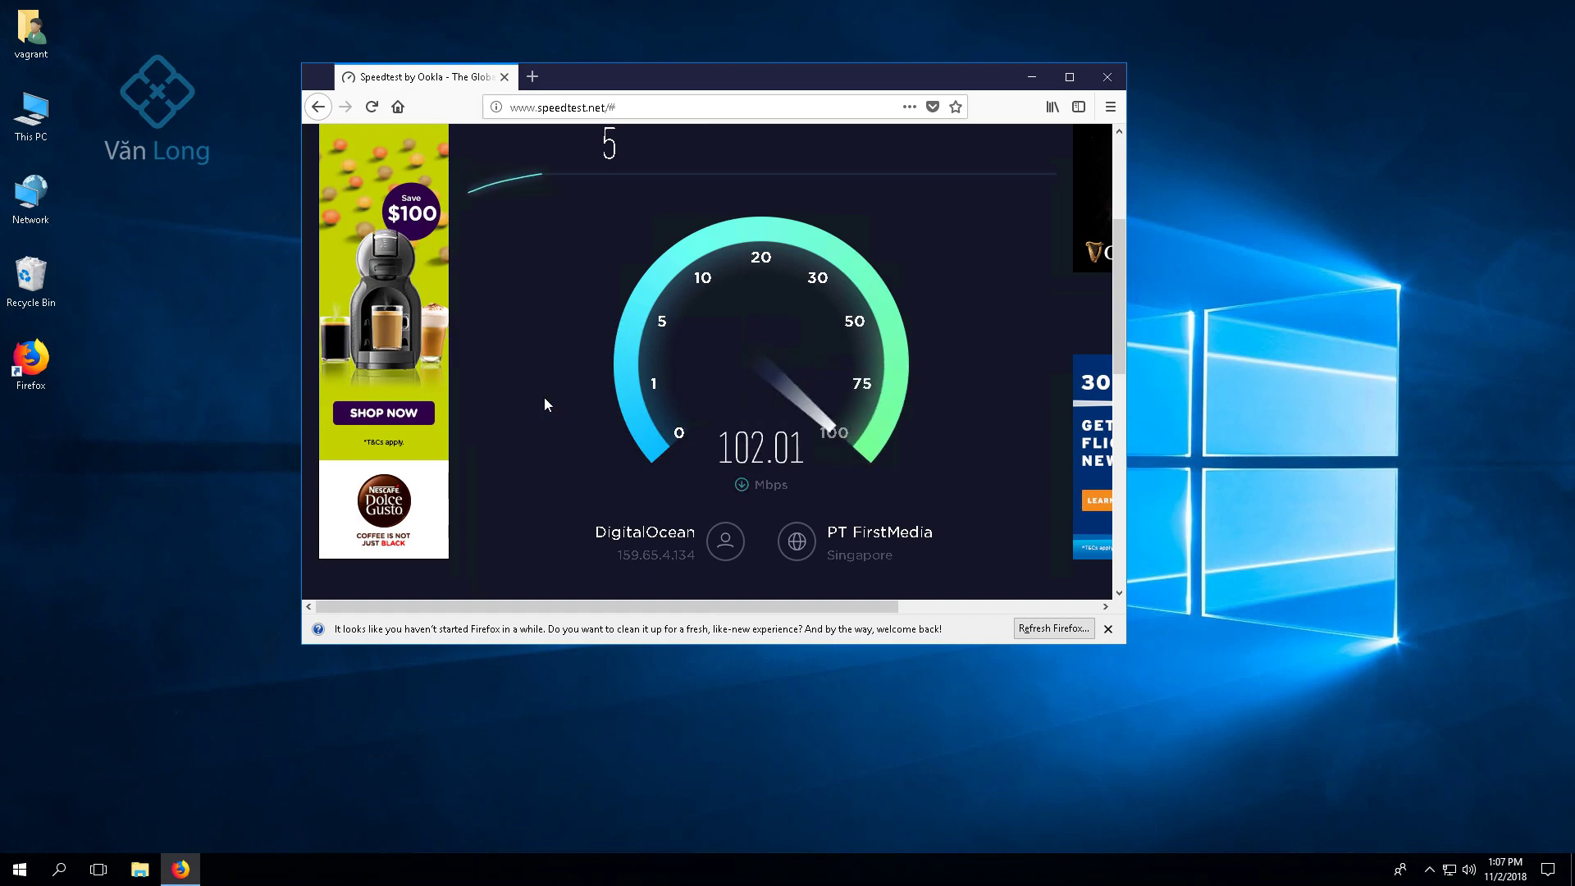
Review the ping, download and upload results, close Firefox, and refresh the remote desktop
scroll(544, 397, up, 2)
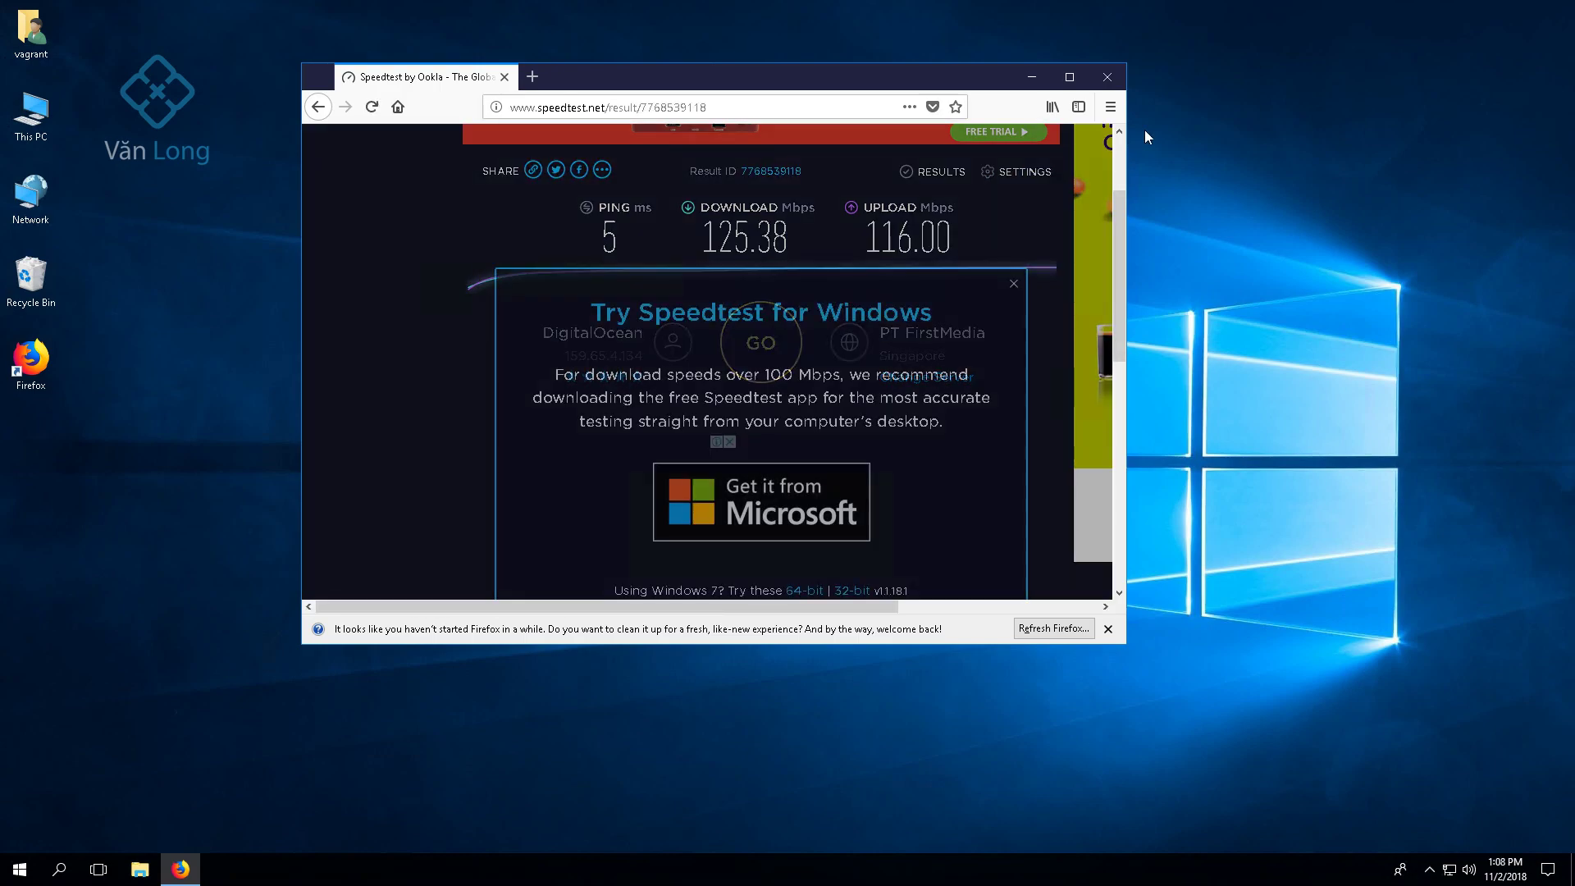
click(1113, 80)
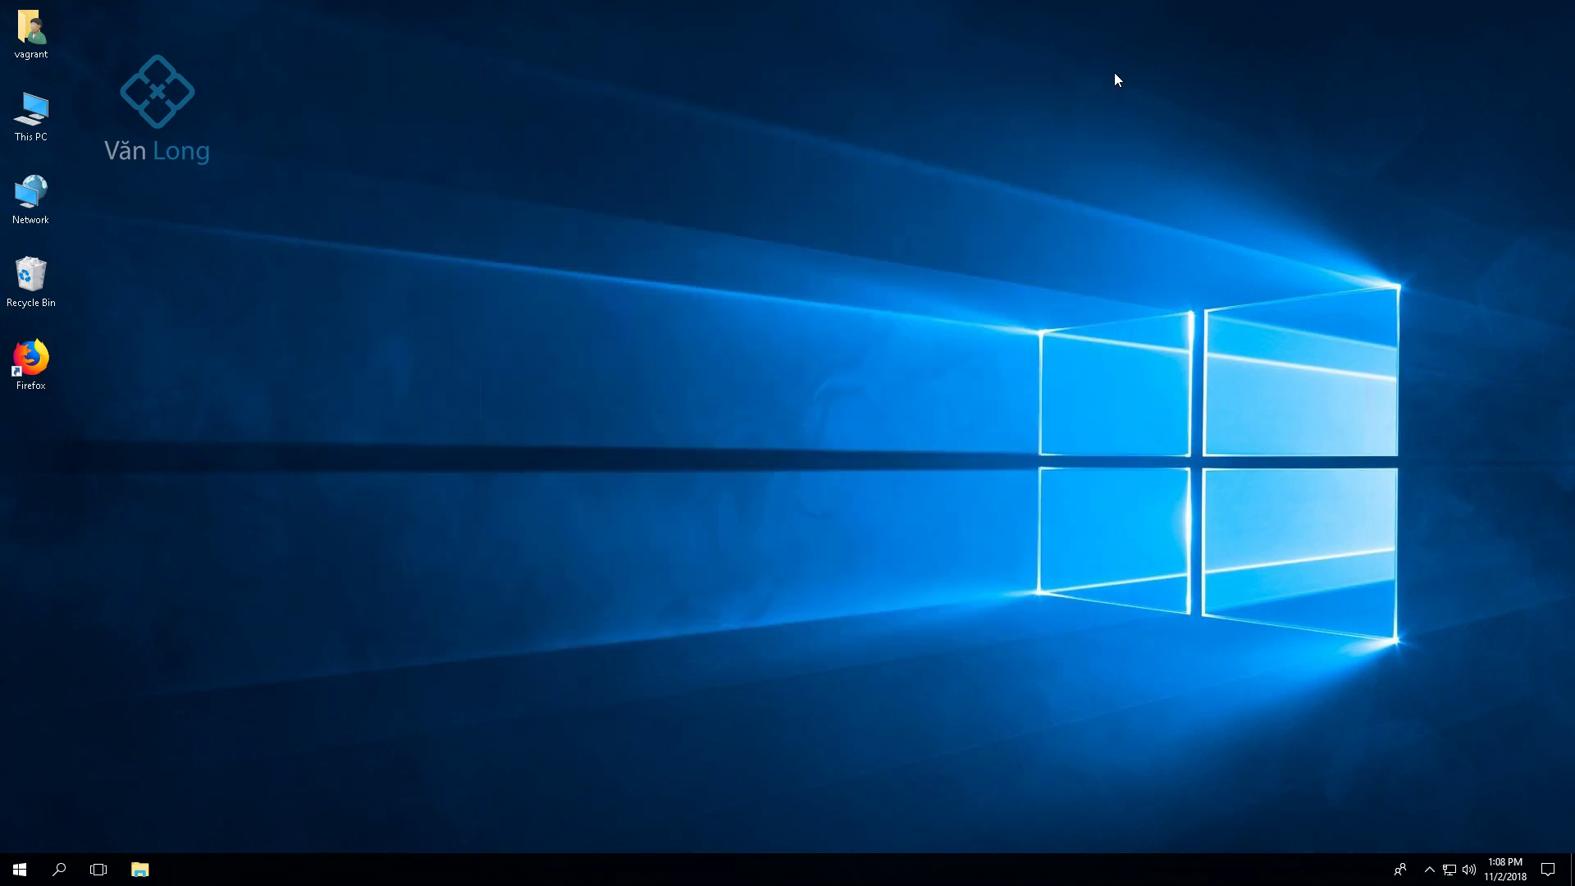
right_click(590, 237)
click(611, 281)
Disconnect the remote desktop session and confirm the disconnection
mouse_move(836, 6)
click(989, 10)
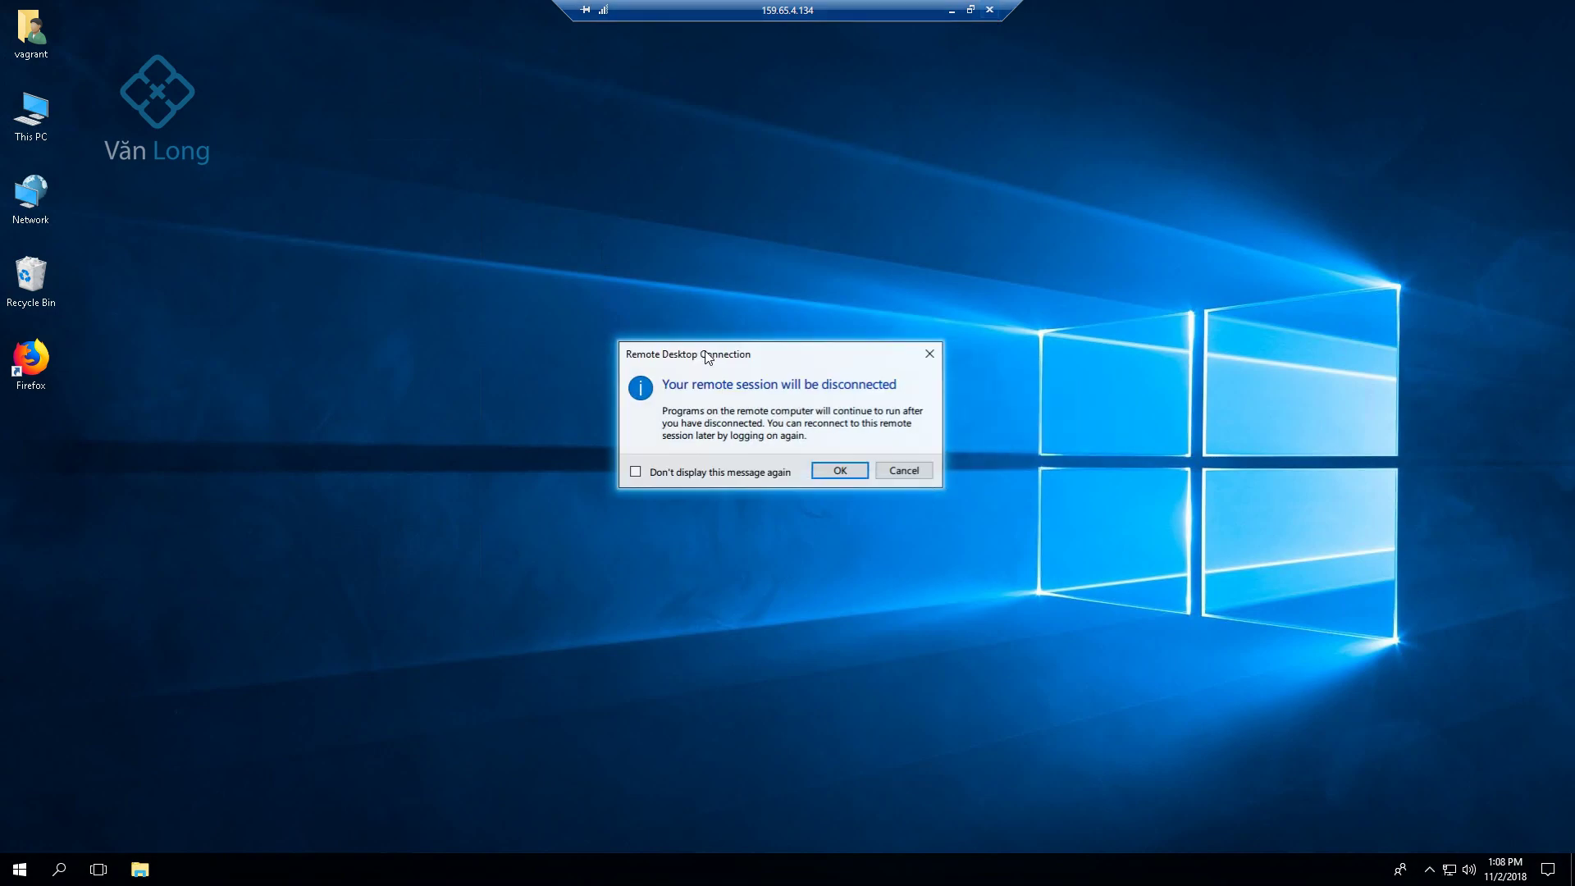
click(841, 473)
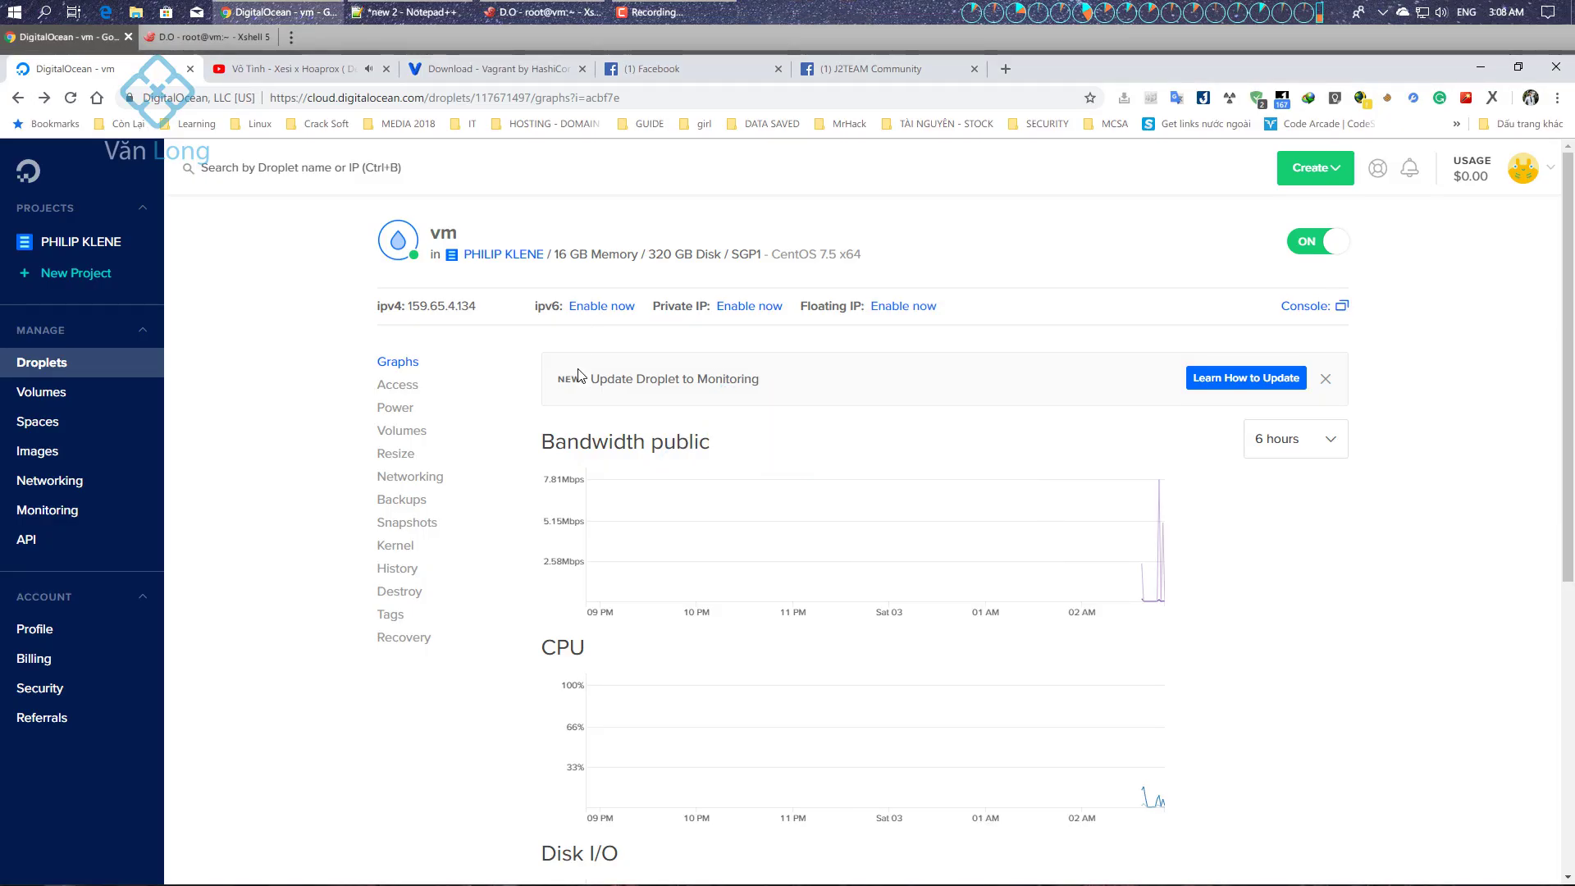
Check the server processes in Xshell, and add the closing line "Chúc các bạn thành công!" below the notes in Notepad++
click(542, 7)
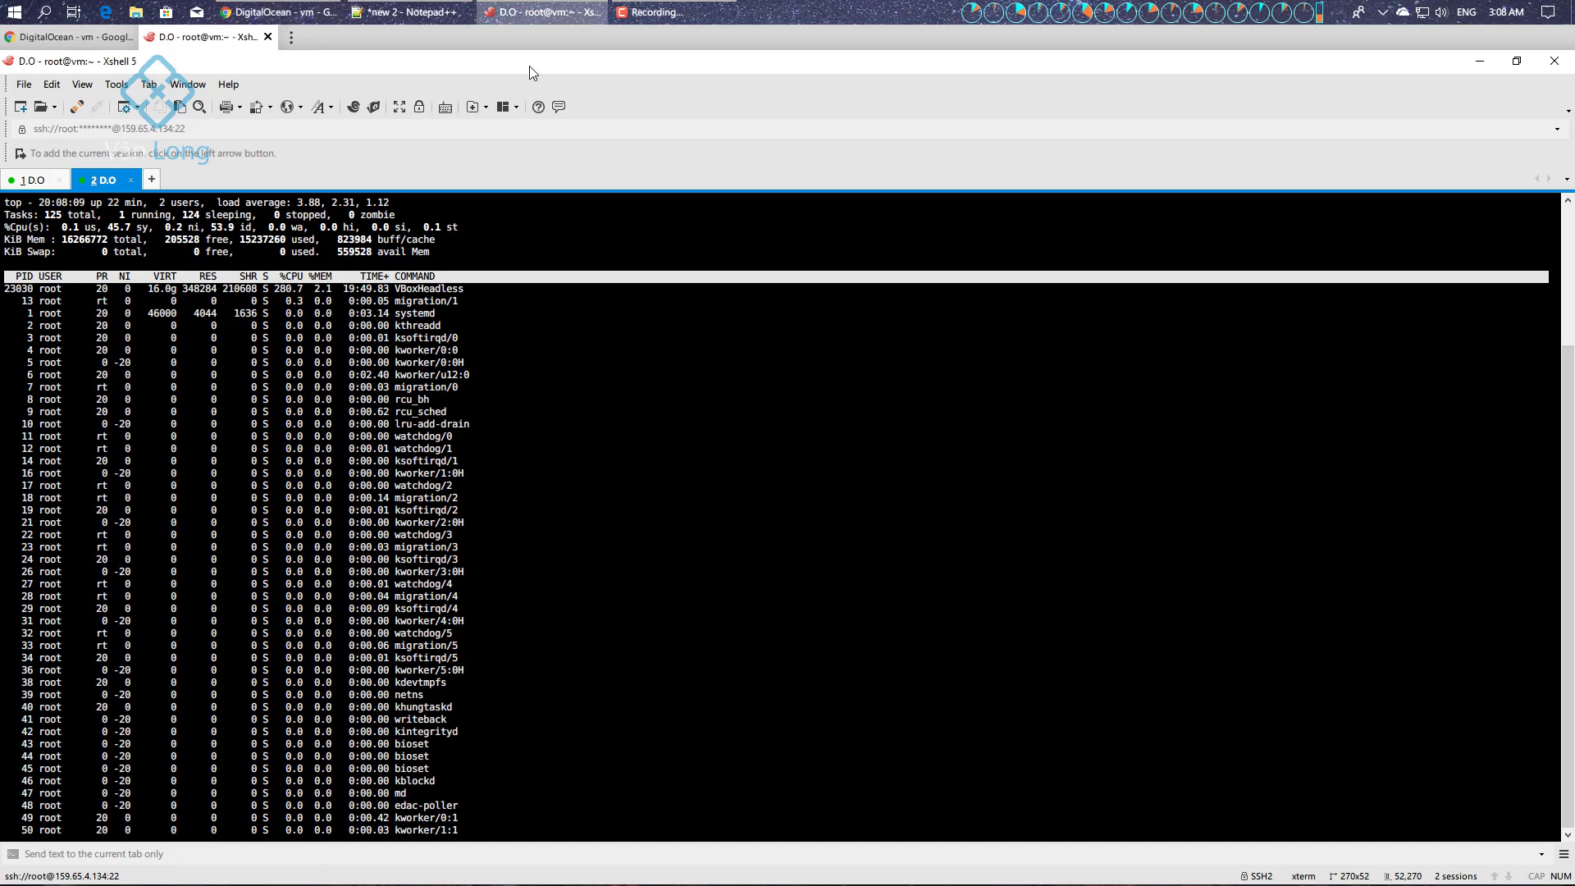
click(406, 12)
key(Return)
text(Chúc )
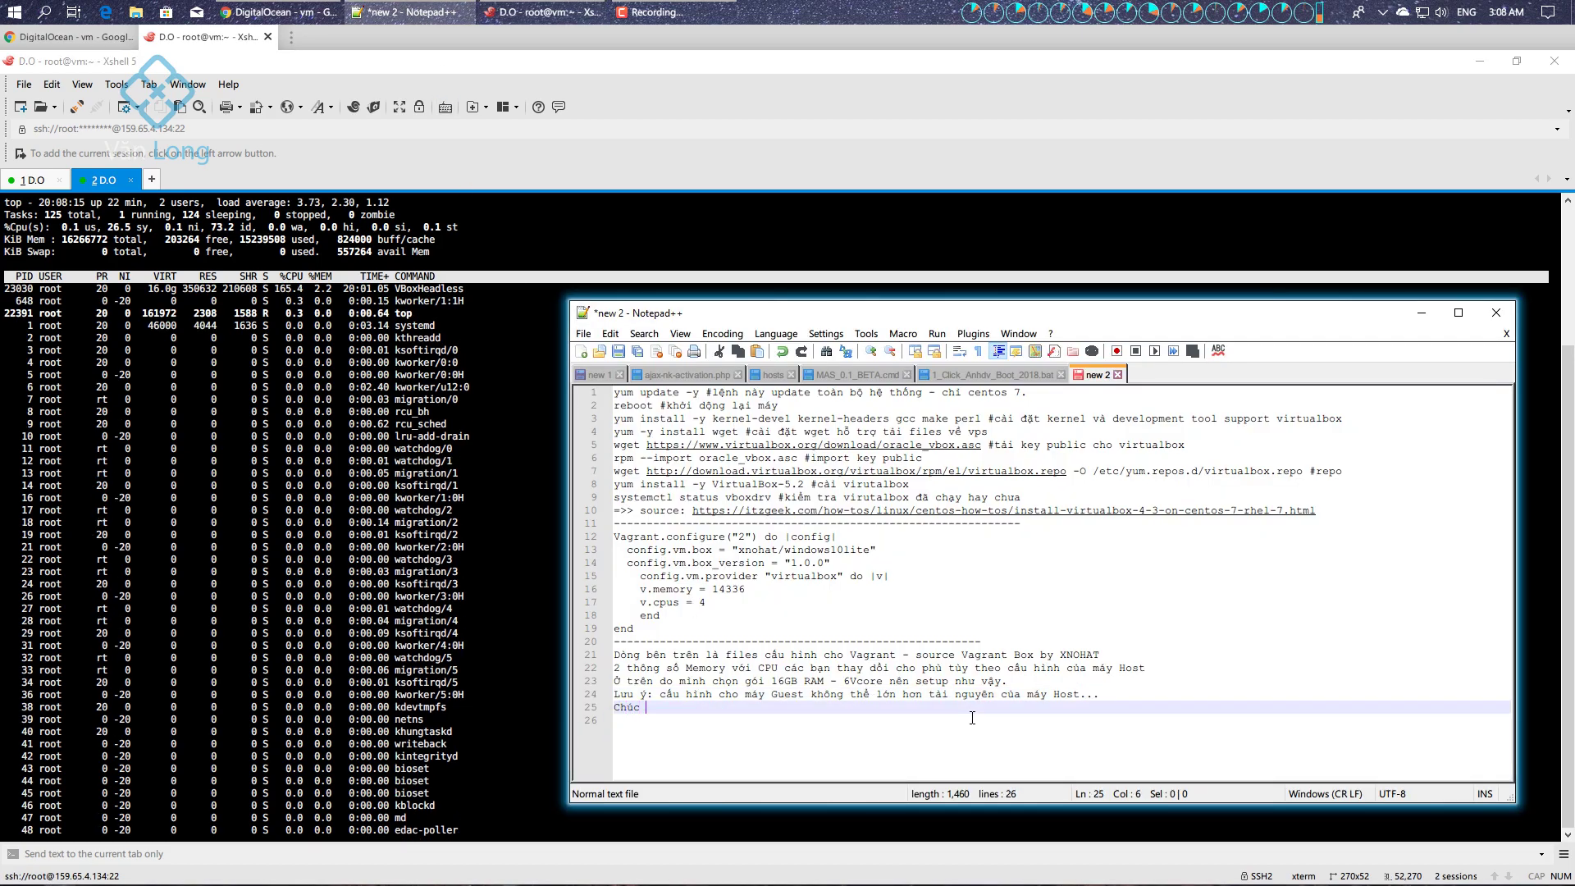
text(các bạn thành công!)
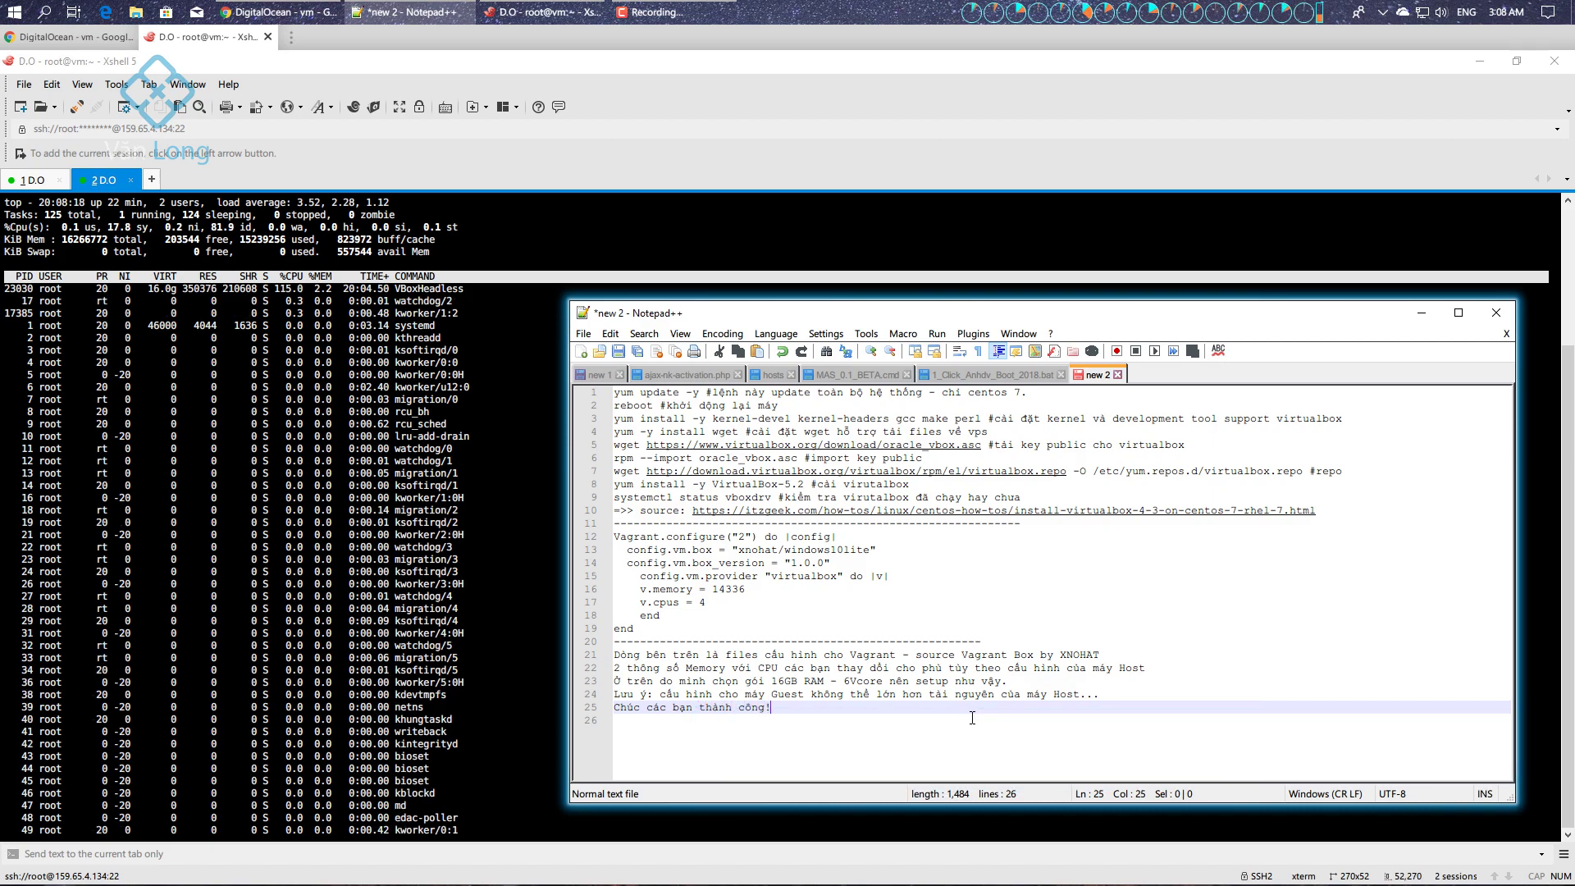
click(673, 12)
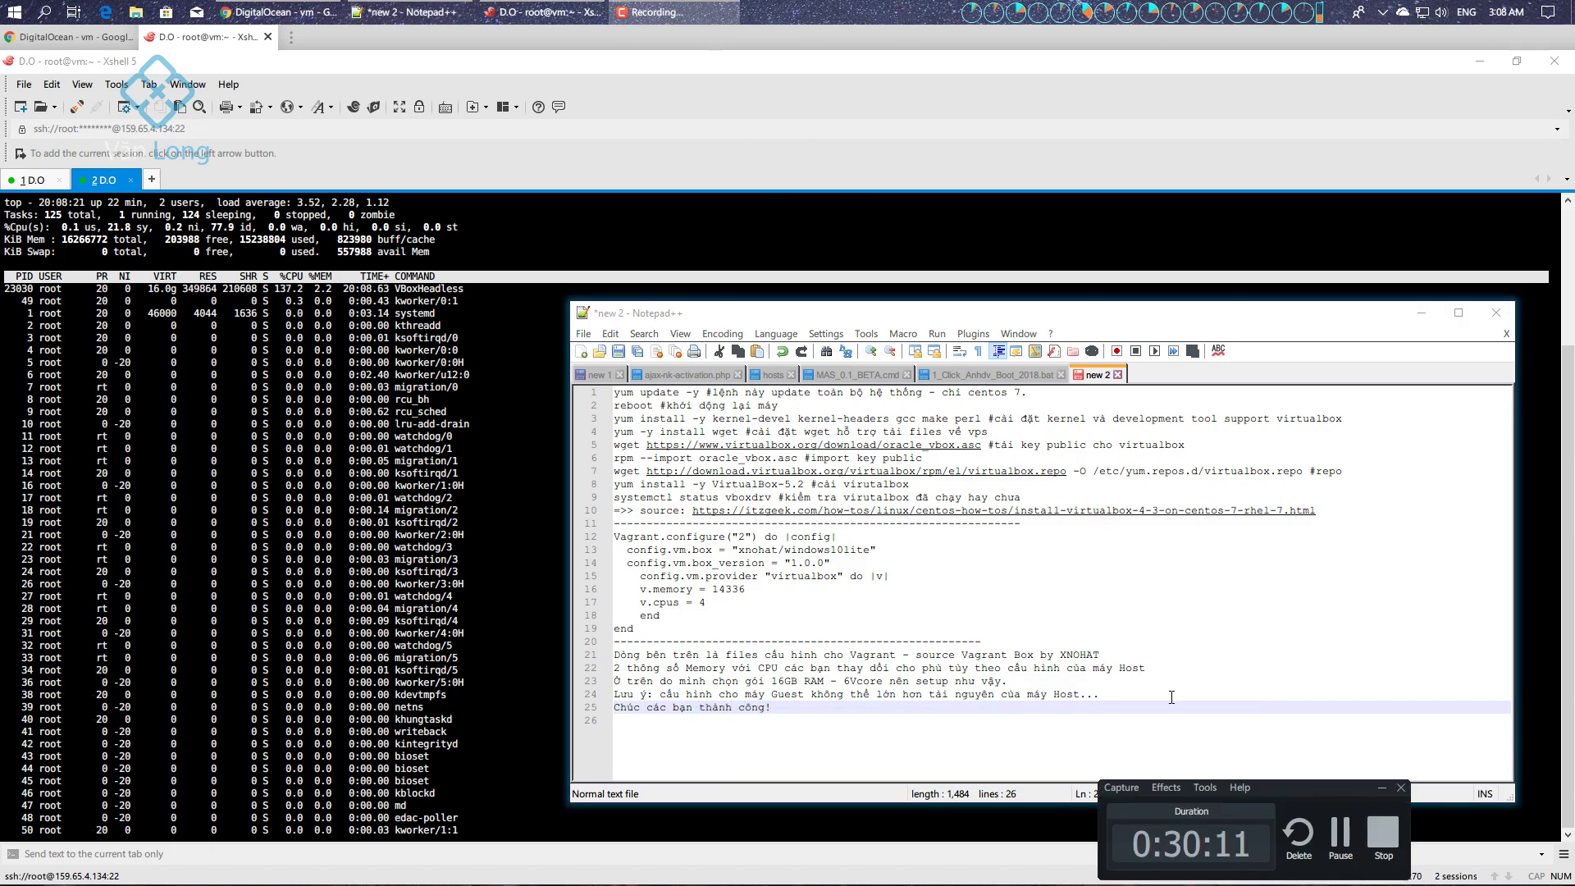